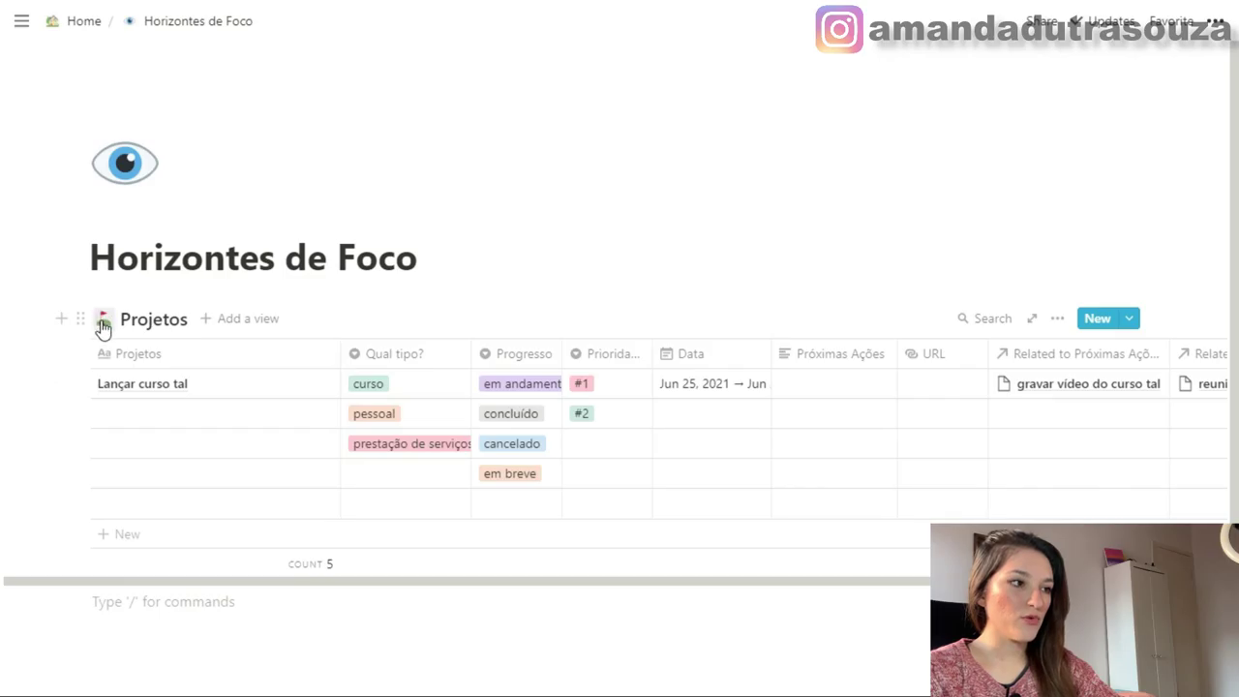
# View the Projetos database as a full page, then return to the Horizontes de Foco page
pyautogui.click(1032, 320)
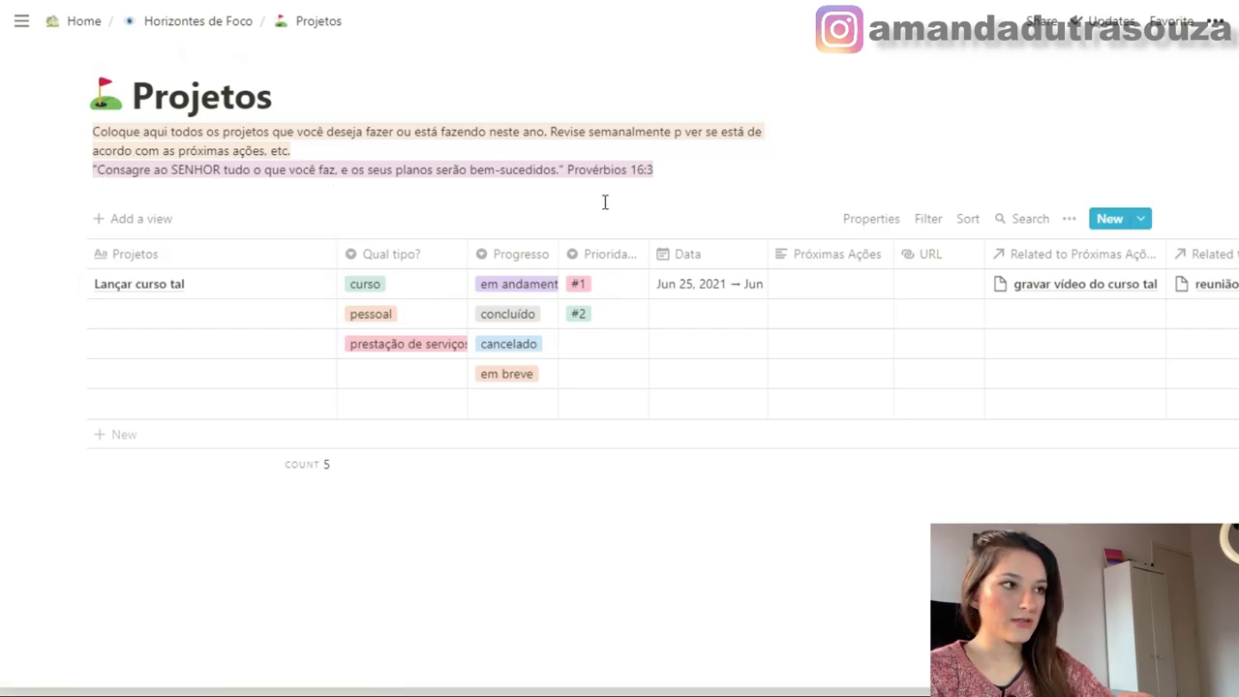
pyautogui.click(193, 24)
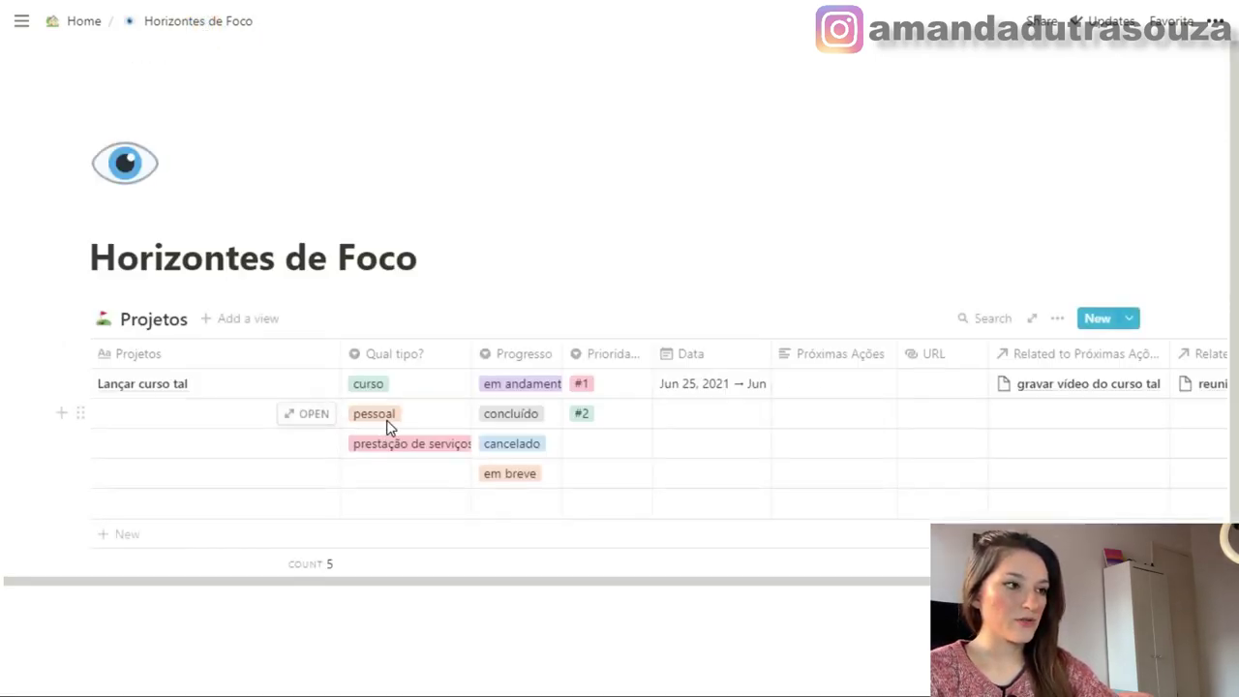
# Insert an inline board database in the empty line below the Projetos table
pyautogui.scroll(-2, 229, 470)
pyautogui.click(207, 492)
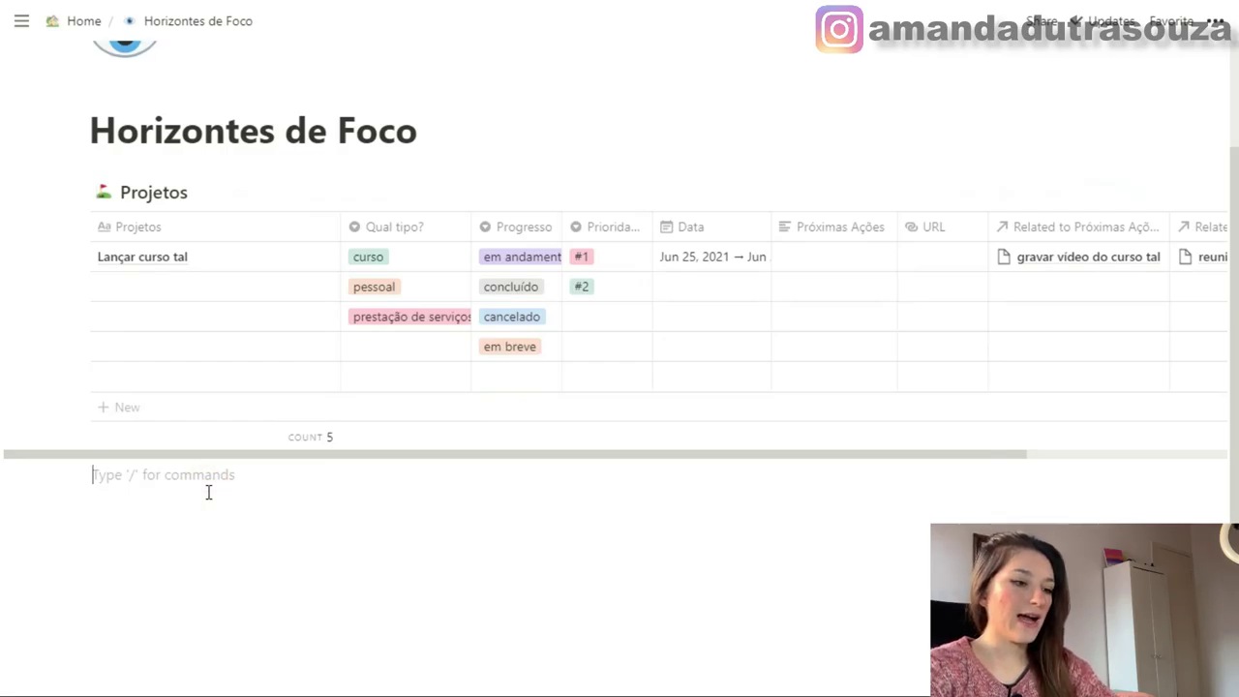
pyautogui.write('/')
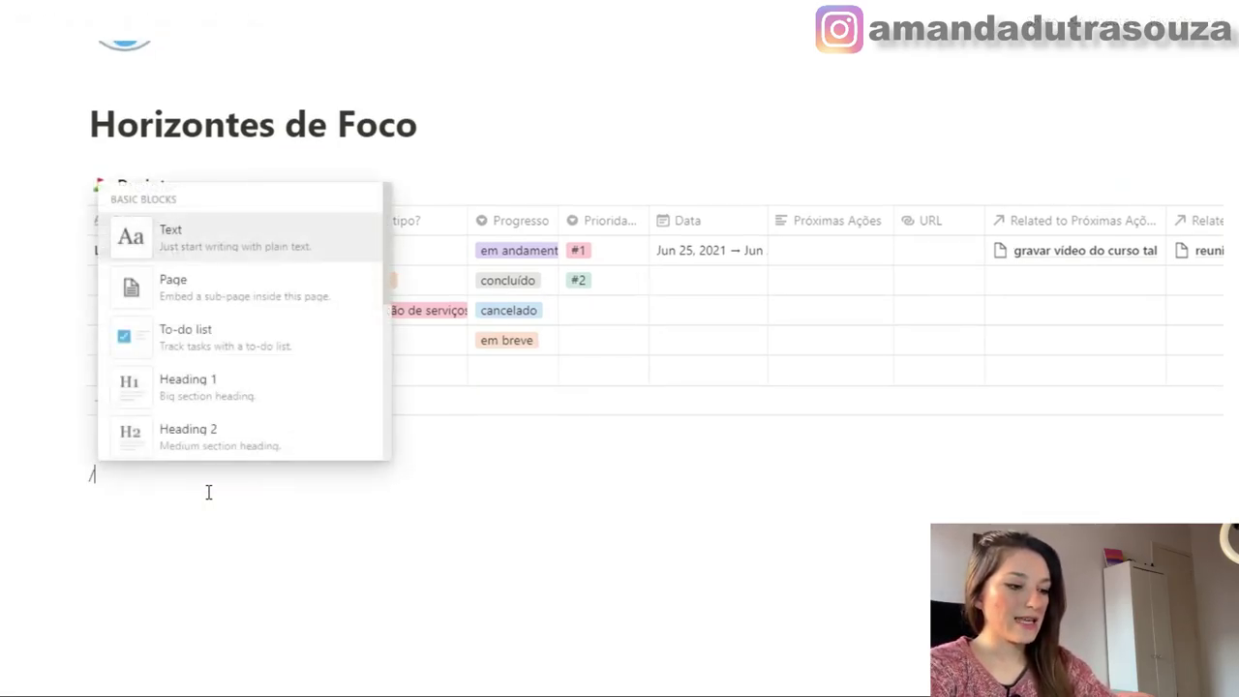
pyautogui.write('bo')
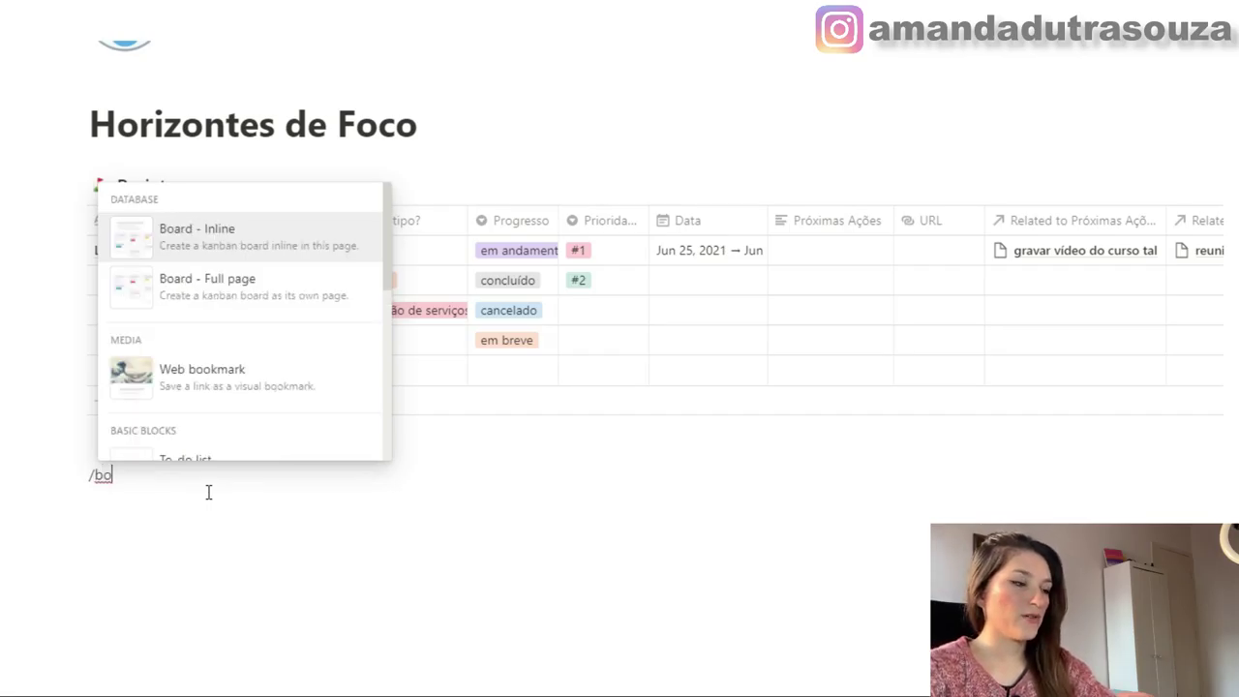
pyautogui.click(244, 235)
pyautogui.scroll(-3, 465, 397)
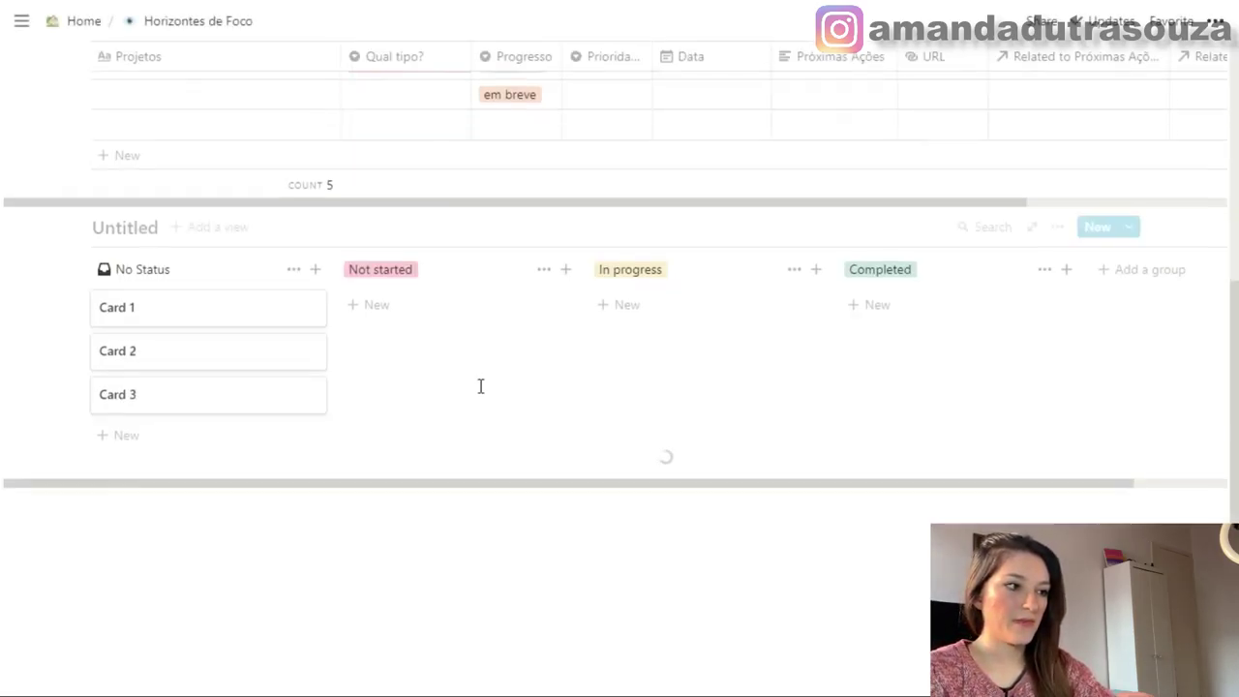
# Hide the new board's No Status column and title the board "Objetivos"
pyautogui.click(293, 270)
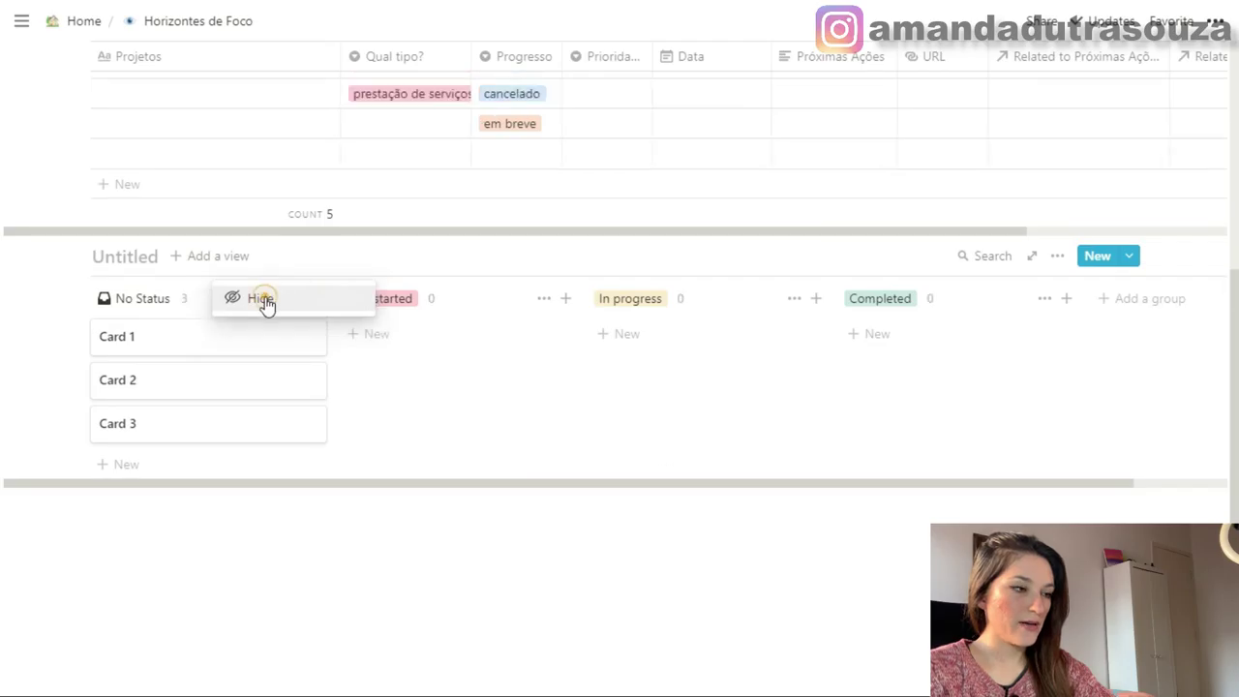
pyautogui.click(261, 299)
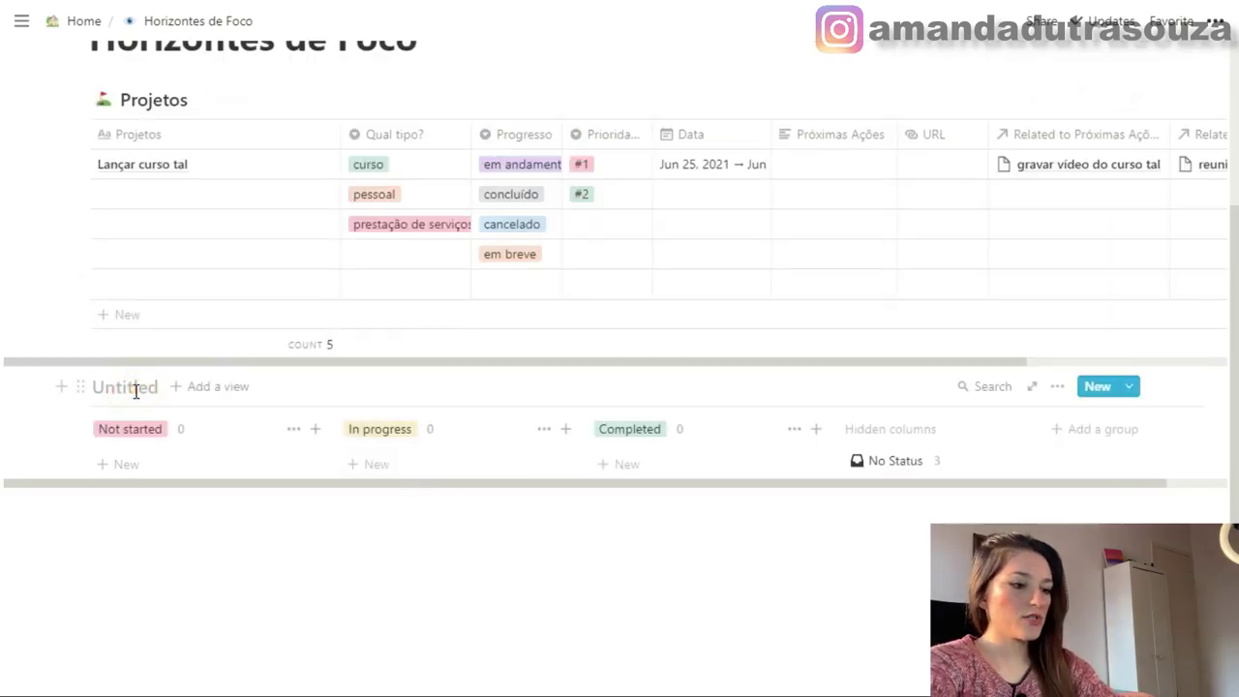
pyautogui.write('Objetivos')
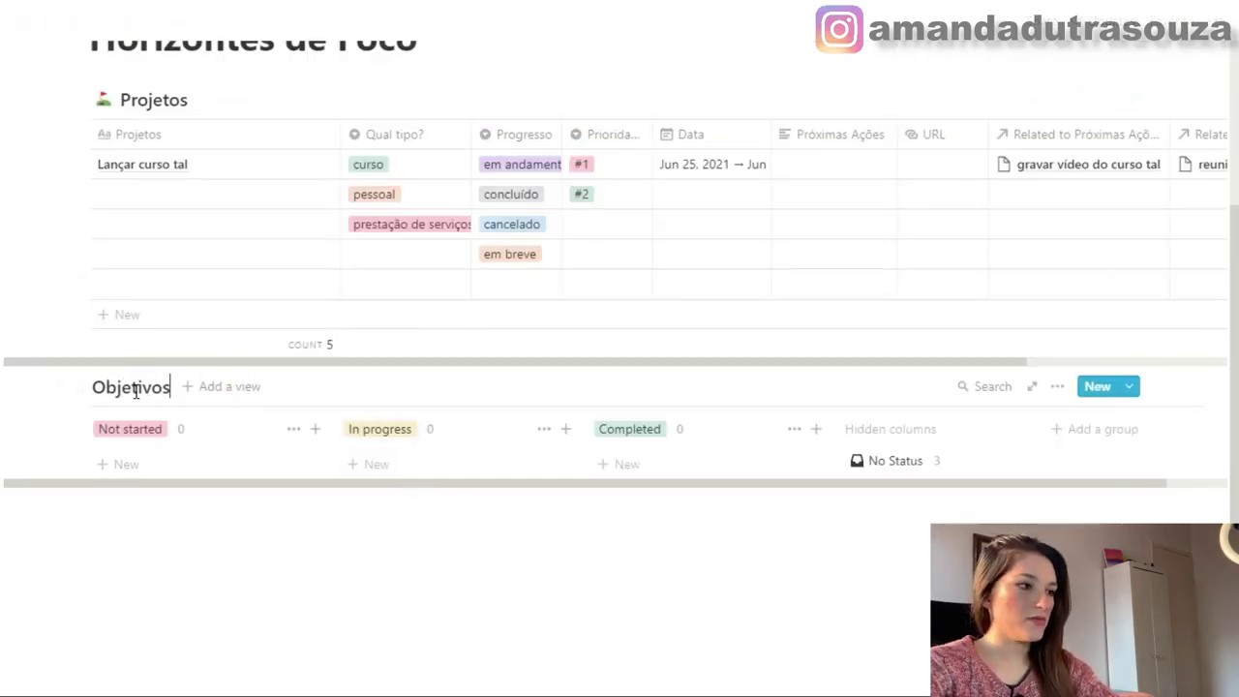
# On the Objetivos full page, add the description "Insira aqui os objetivos do seu ano. Revise semanalmente ou a cada 2 semanas." and the Filipenses 4:13 quote
pyautogui.click(1031, 387)
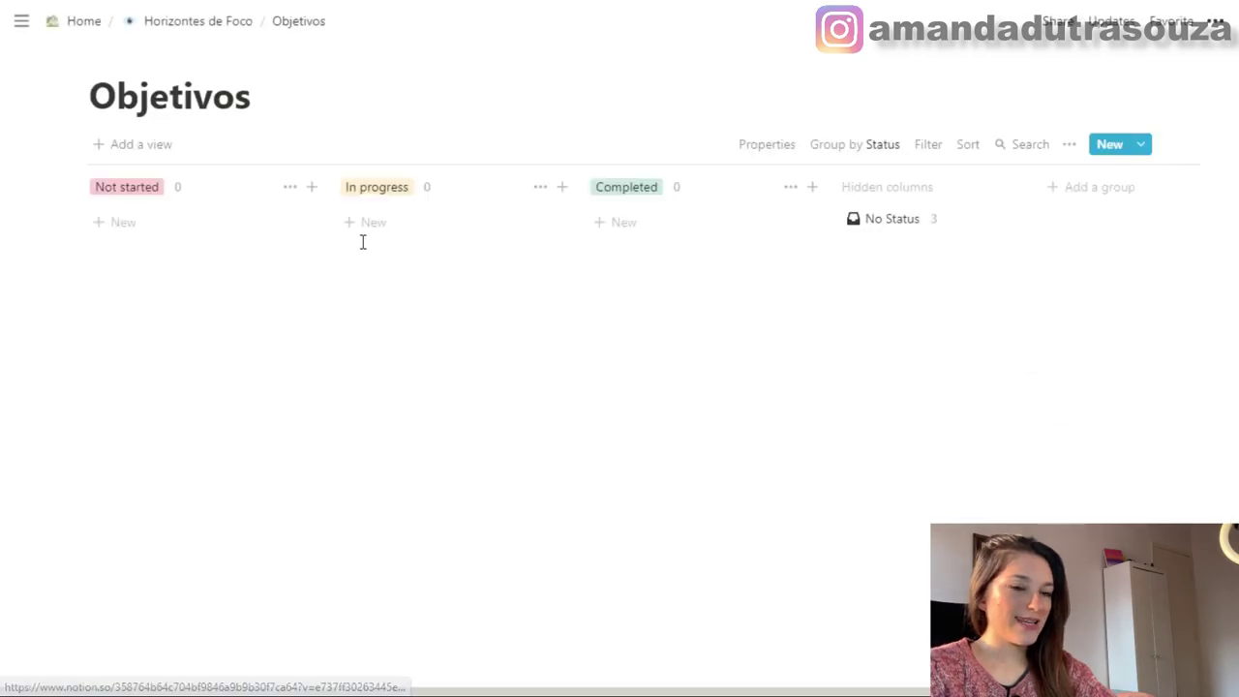
pyautogui.click(122, 146)
pyautogui.write('Insira aqui os objetivos do seu ano. Revise semanalmente ou a cada 2 semanas. "Tudo posso naquele que me fortalece" Filipenses 4:13')
pyautogui.click(268, 384)
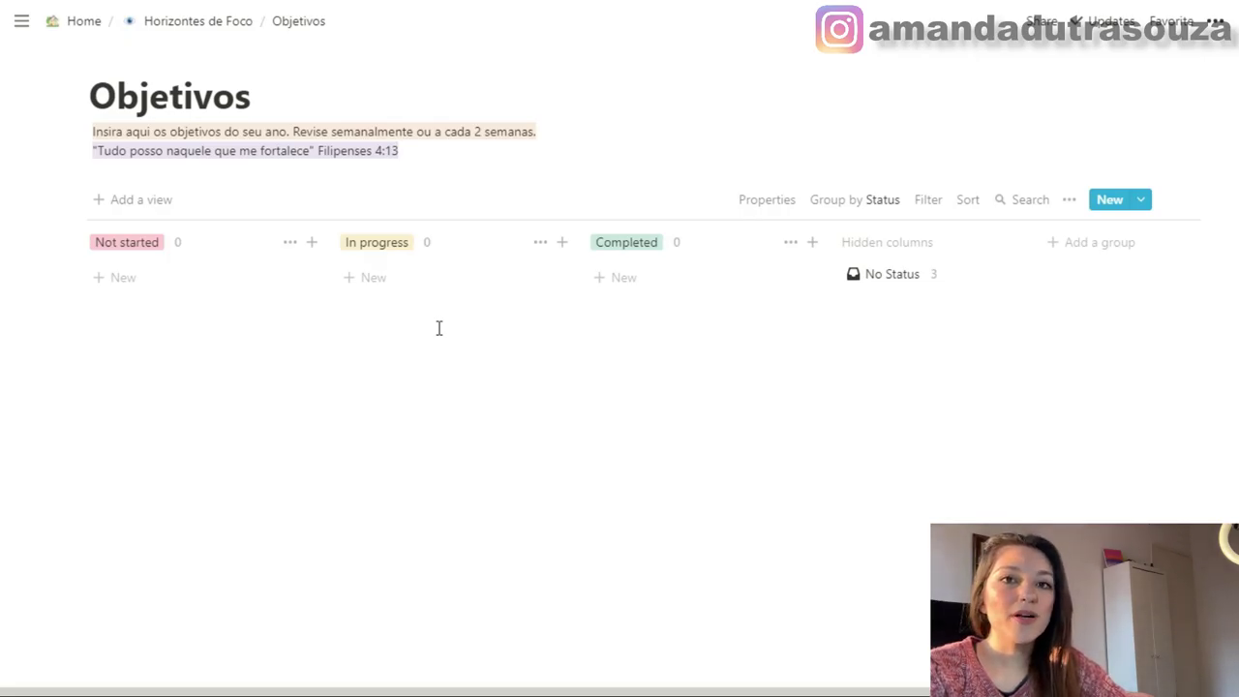
# Give the Objetivos page the star-struck face emoji as its icon
pyautogui.click(111, 57)
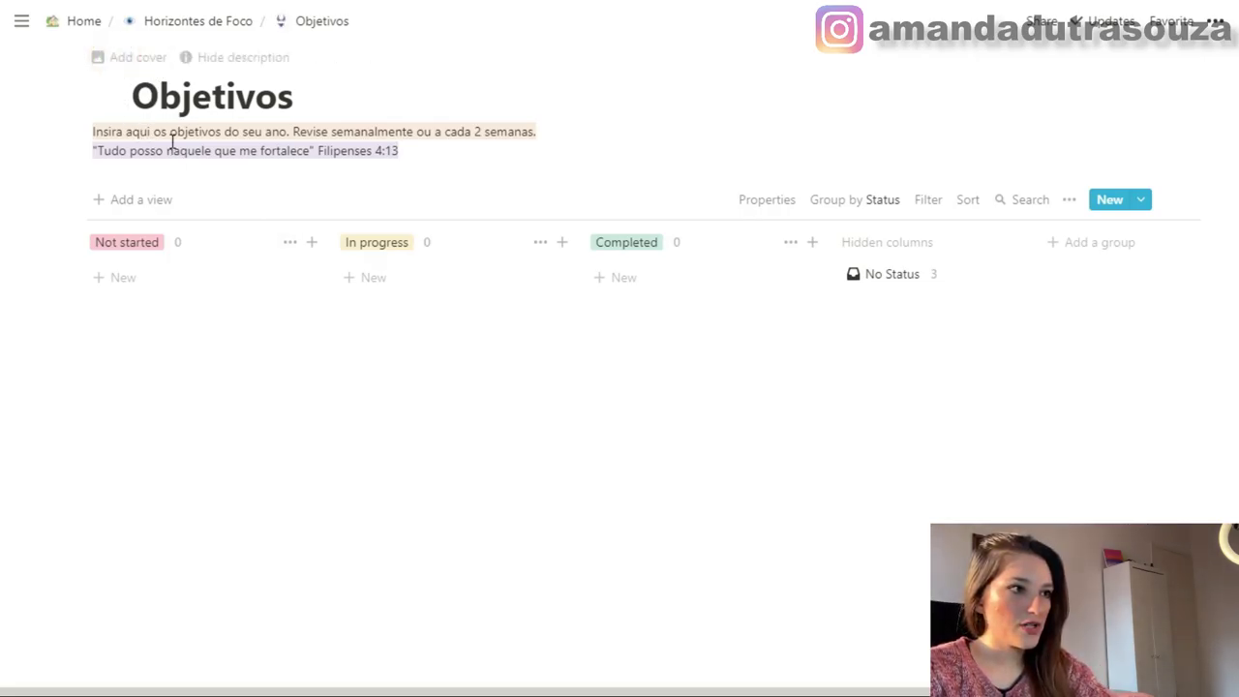
pyautogui.click(106, 94)
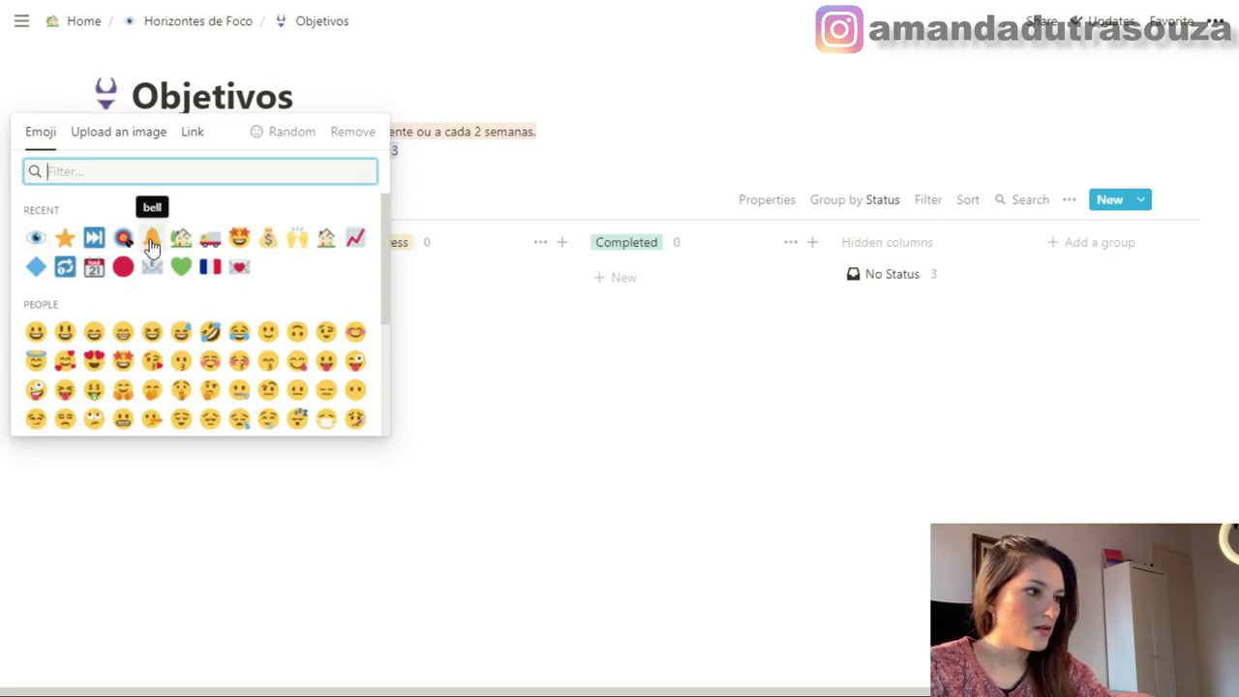
pyautogui.click(240, 238)
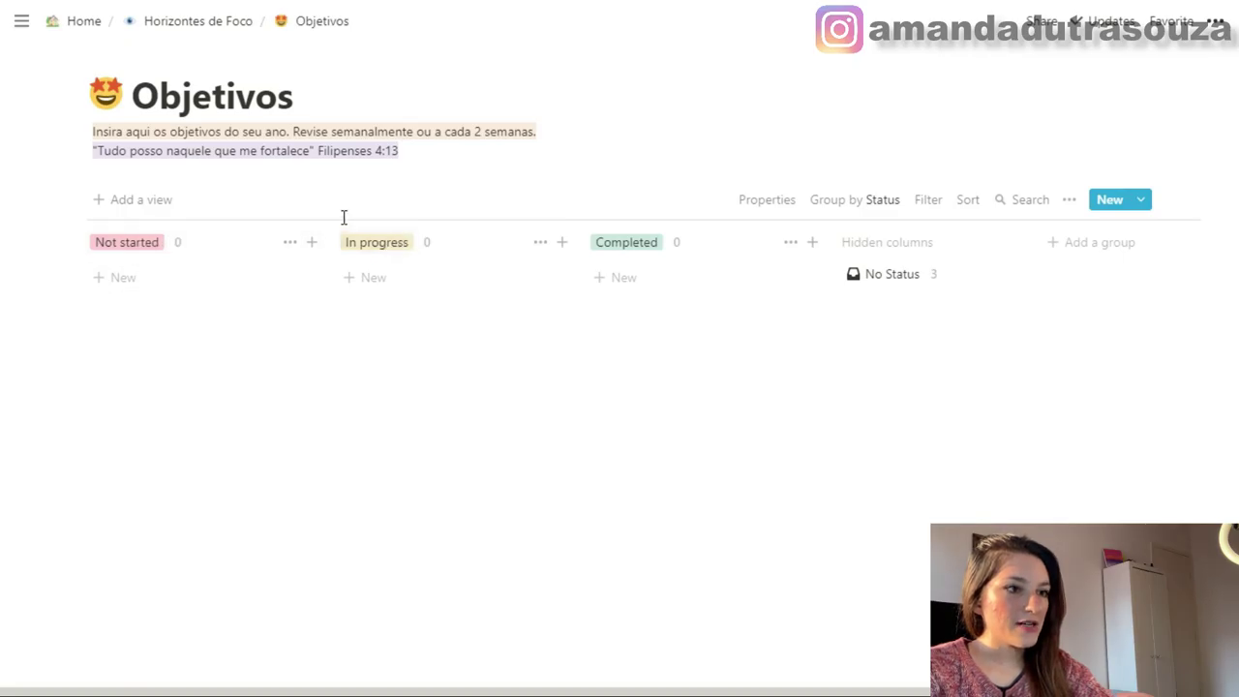
# Add a Gallery view to the Objetivos database
pyautogui.click(129, 200)
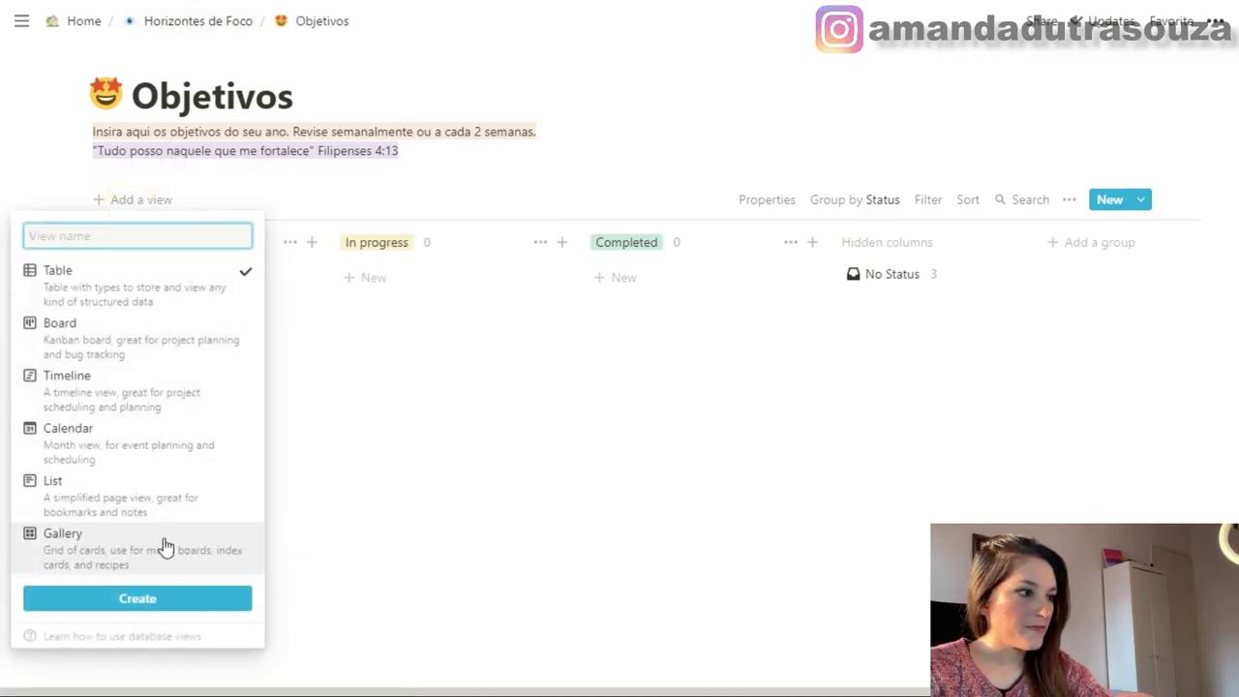
pyautogui.click(147, 566)
pyautogui.click(141, 598)
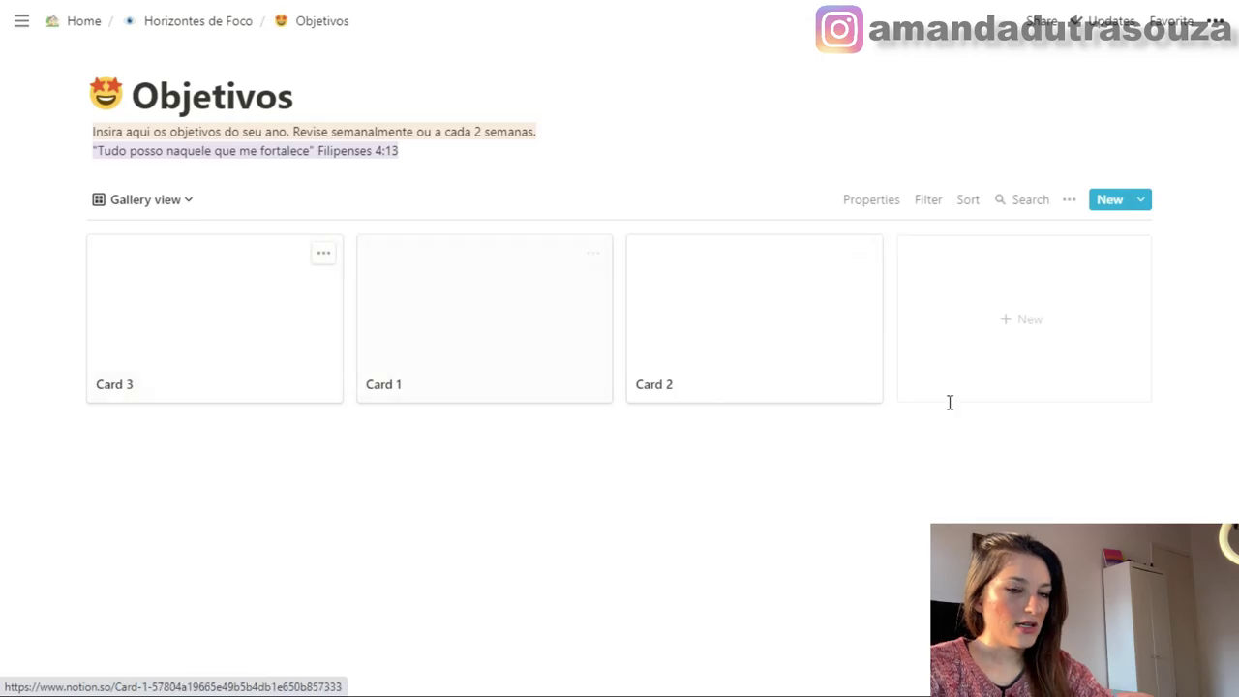
# Configure the gallery view with Medium card size and Page cover as the card preview
pyautogui.click(1071, 201)
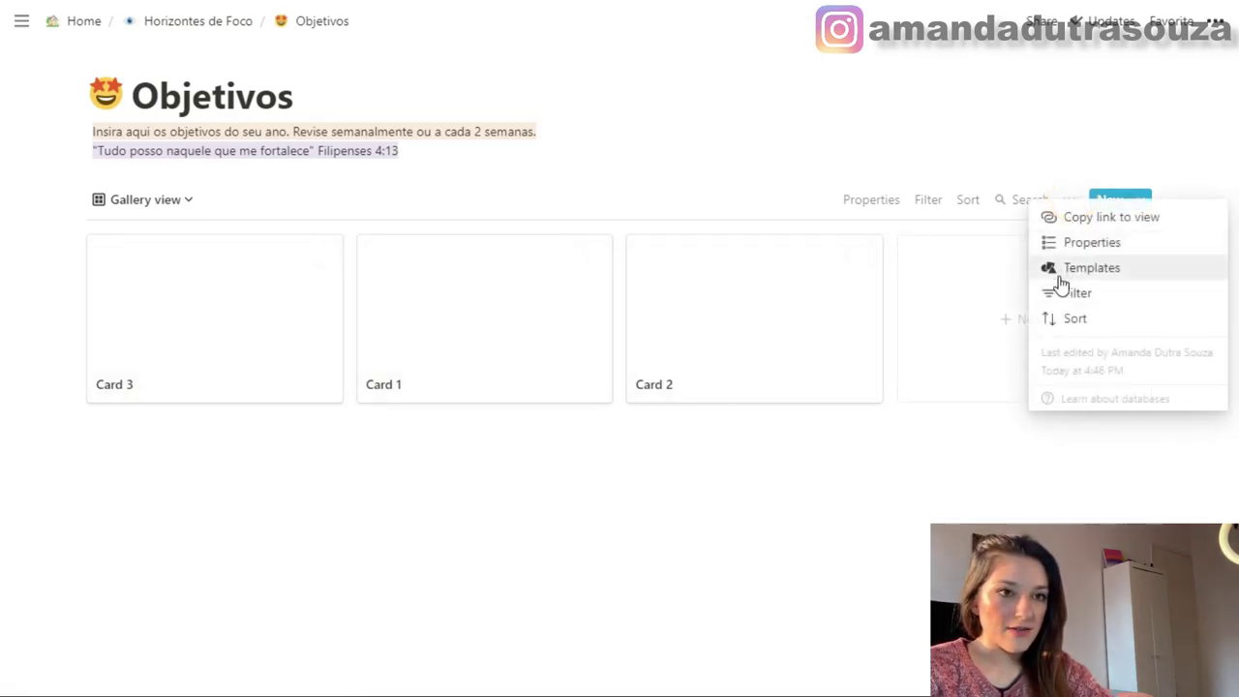
pyautogui.click(1060, 246)
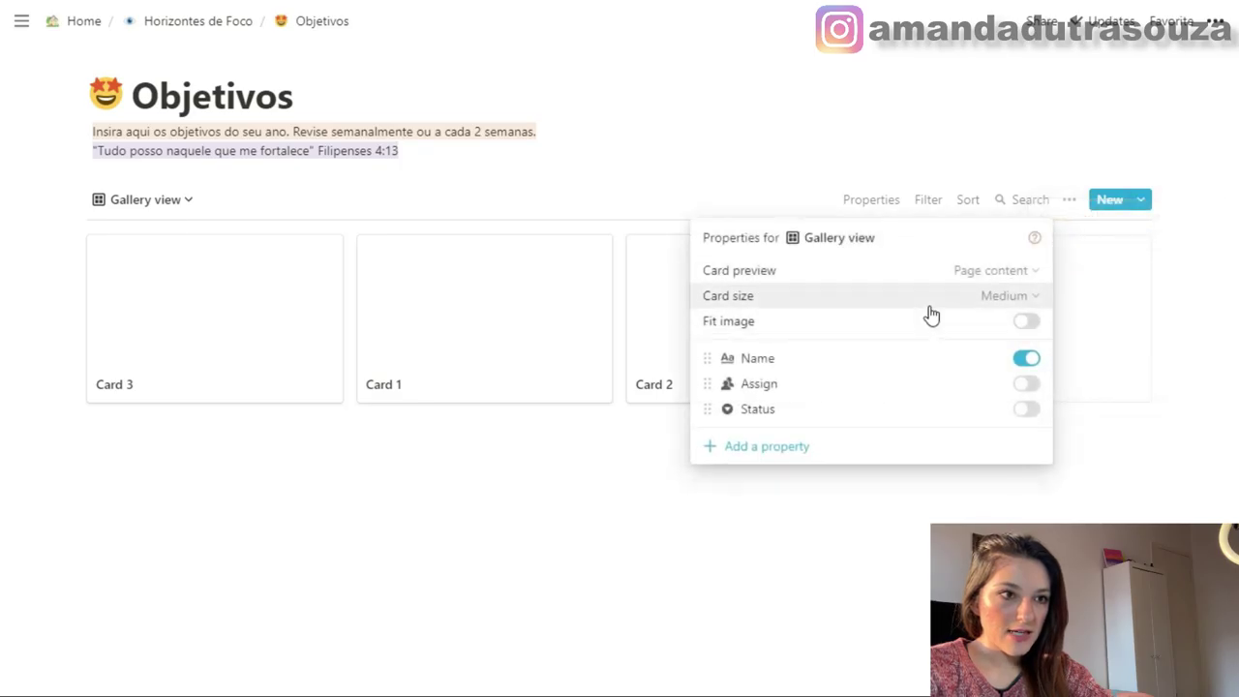
pyautogui.click(934, 302)
pyautogui.click(921, 337)
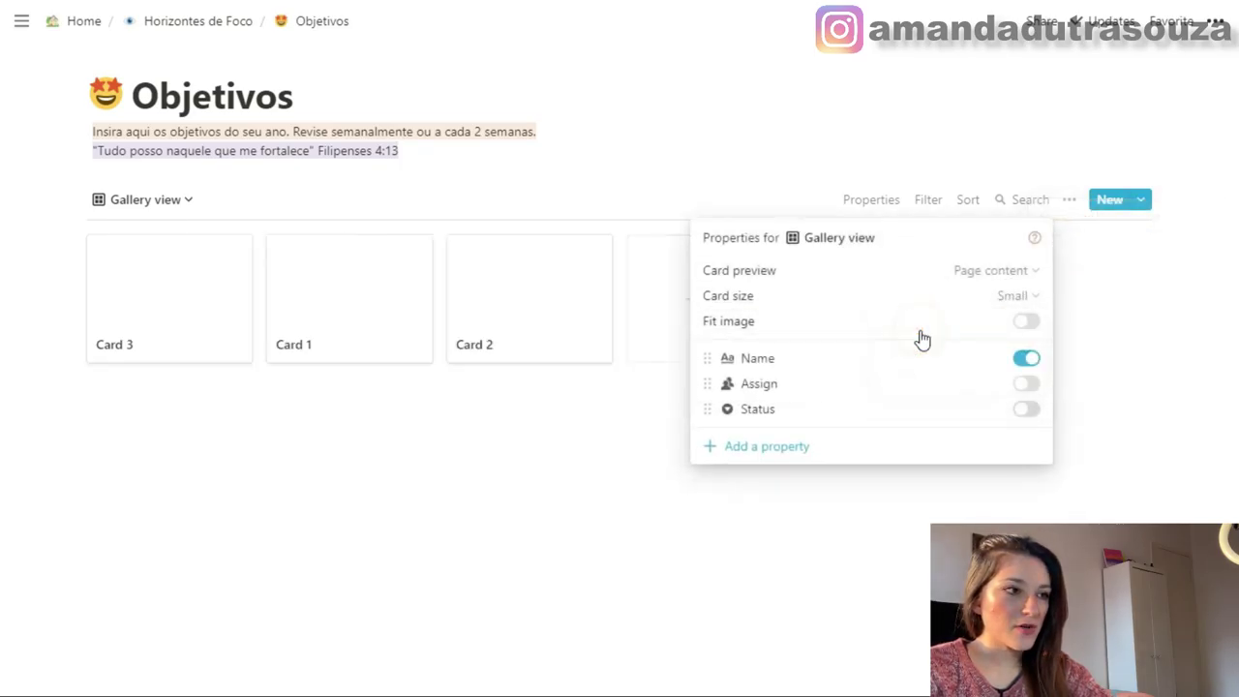
pyautogui.click(943, 304)
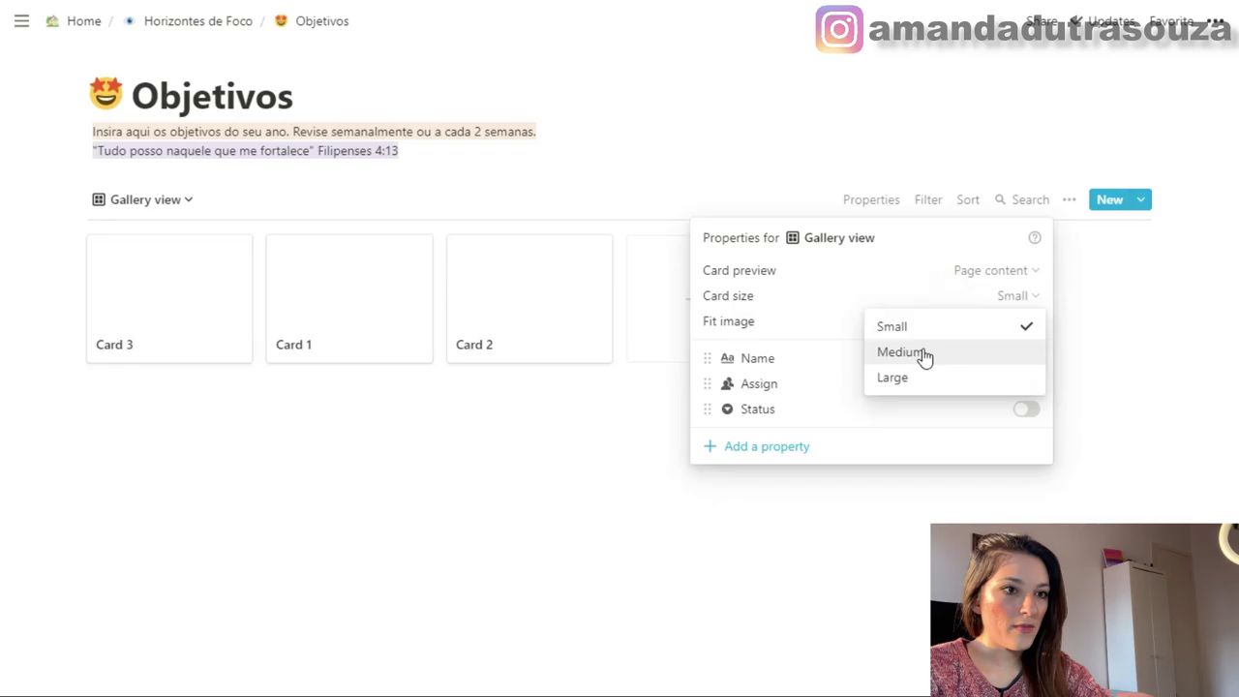
pyautogui.click(924, 354)
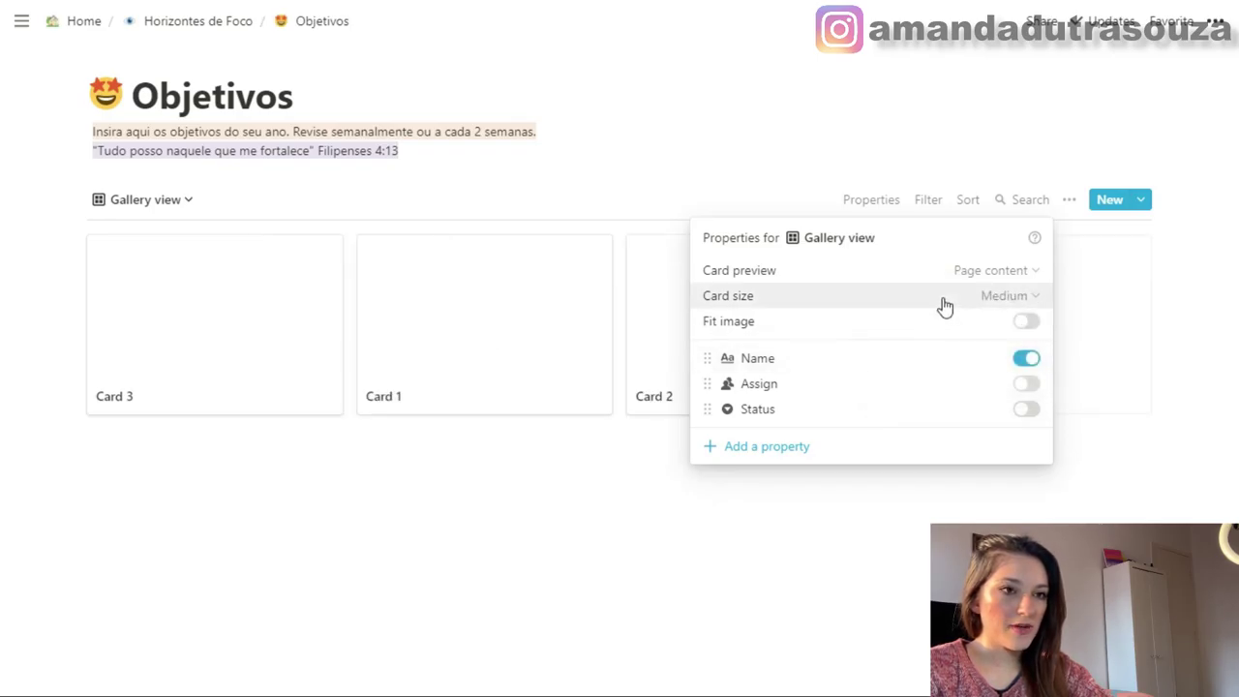
pyautogui.click(973, 274)
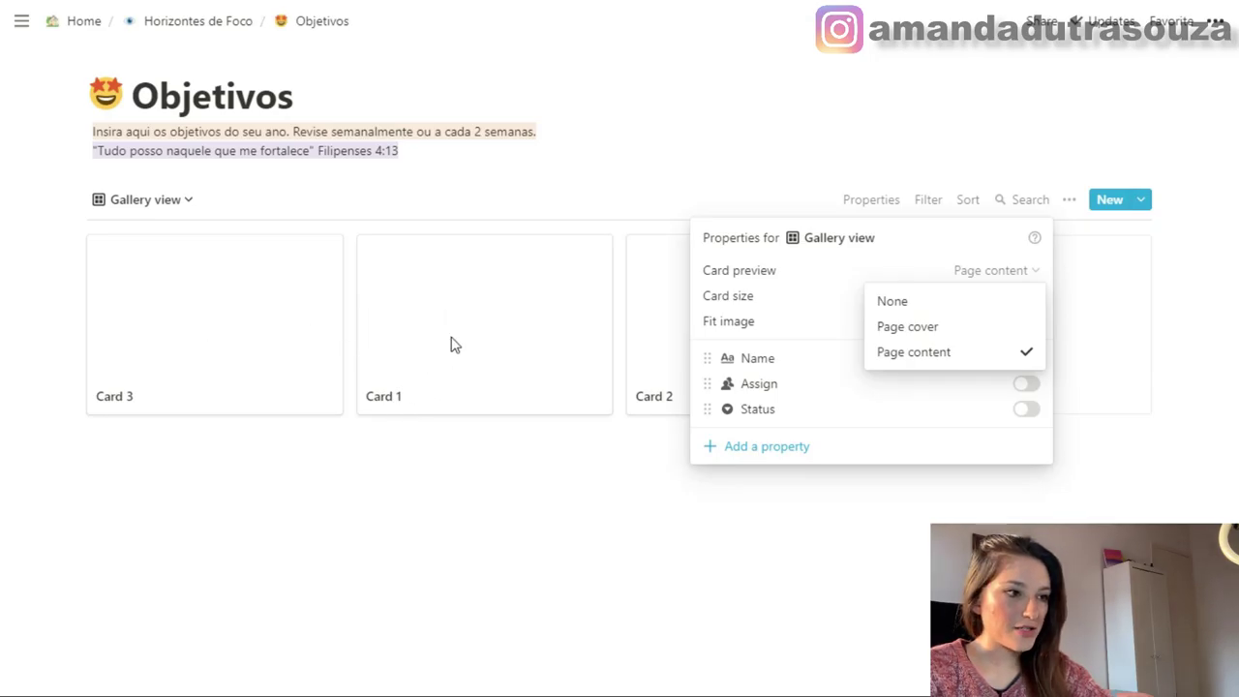
pyautogui.click(936, 329)
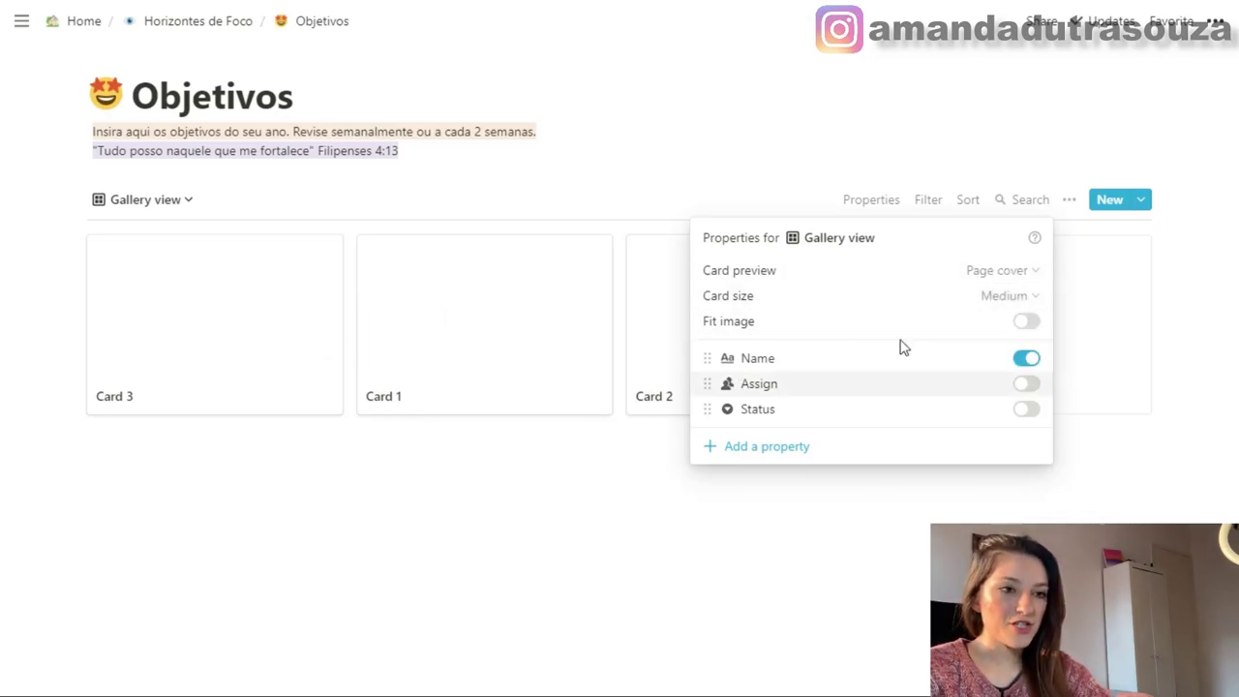
pyautogui.click(529, 545)
# Move Card 1 to the front of the gallery and rename it "Aprender inglês"
pyautogui.click(422, 341)
pyautogui.moveTo(368, 354); pyautogui.dragTo(238, 338)
pyautogui.click(241, 335)
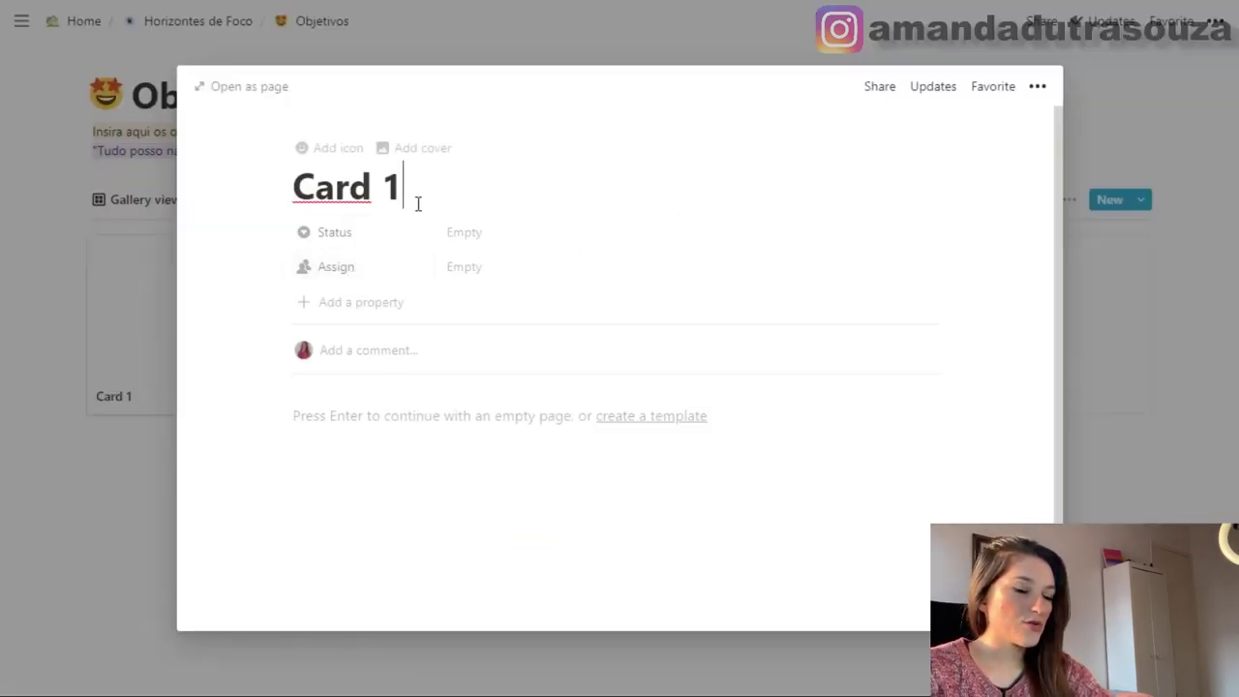
pyautogui.press('BackSpace')
pyautogui.press('BackSpace')
pyautogui.press('BackSpace')
pyautogui.press('BackSpace')
pyautogui.press('BackSpace')
pyautogui.press('BackSpace')
pyautogui.write('Aprend')
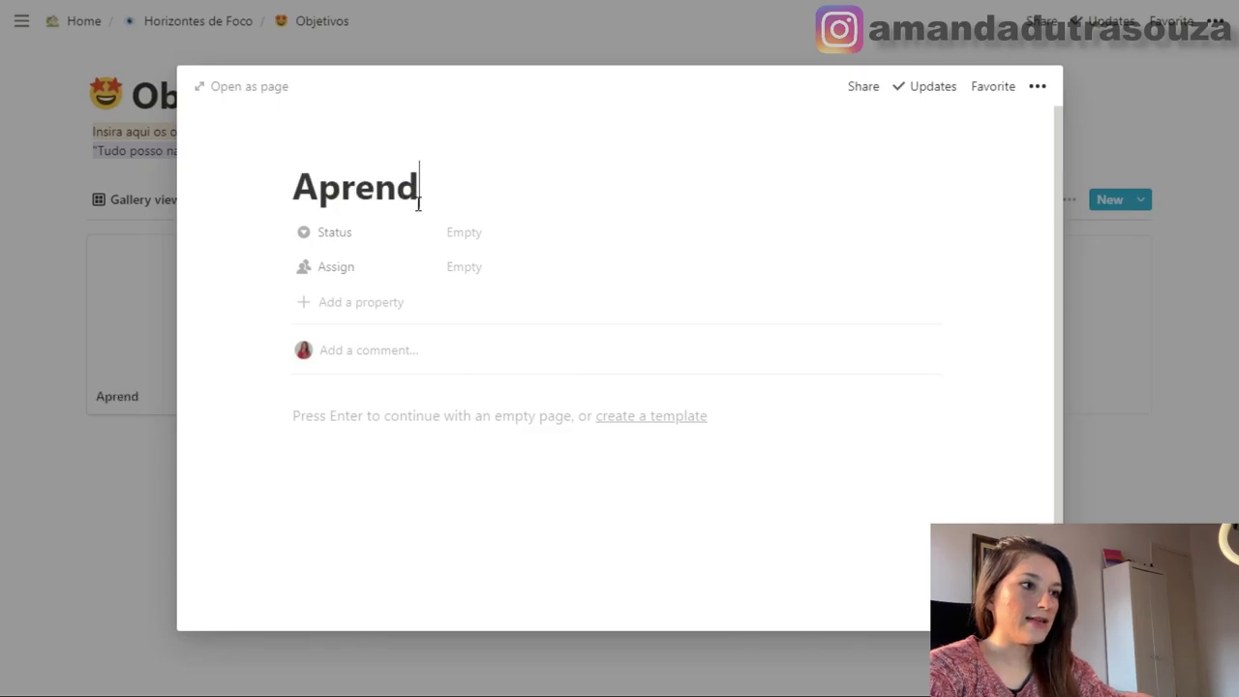
pyautogui.write('er inglês')
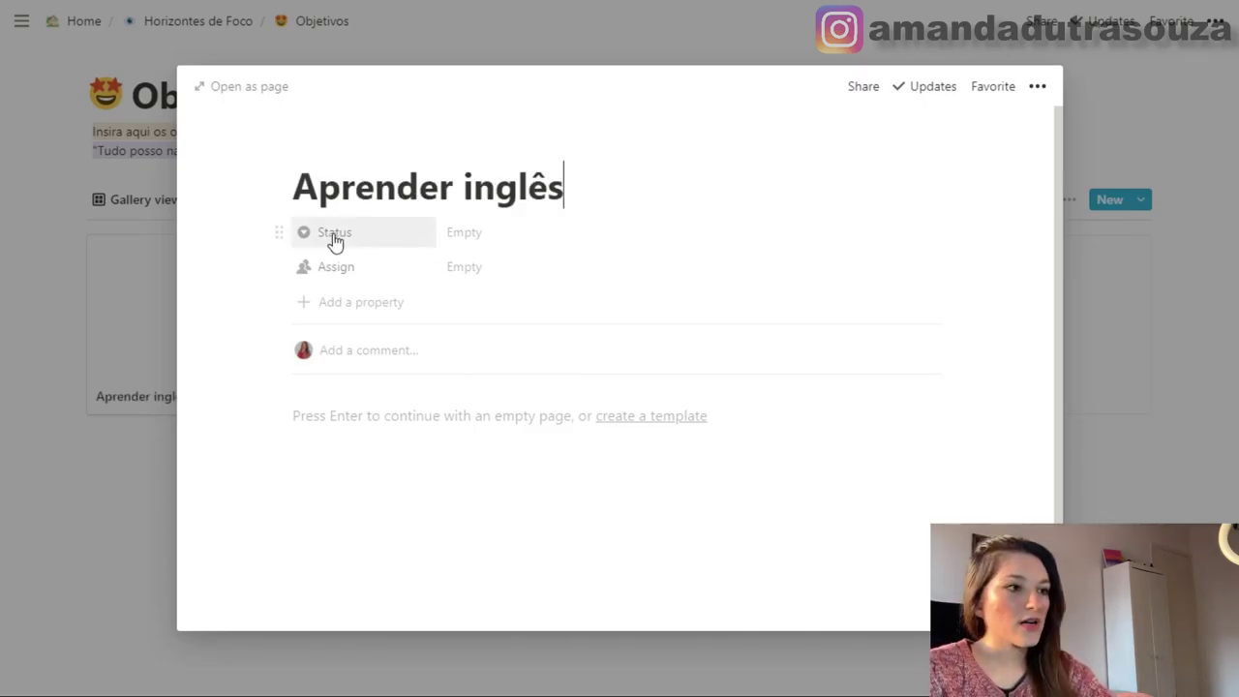
# Rename the Status options Not started to "em andamento" and Completed to "concluído"
pyautogui.click(511, 240)
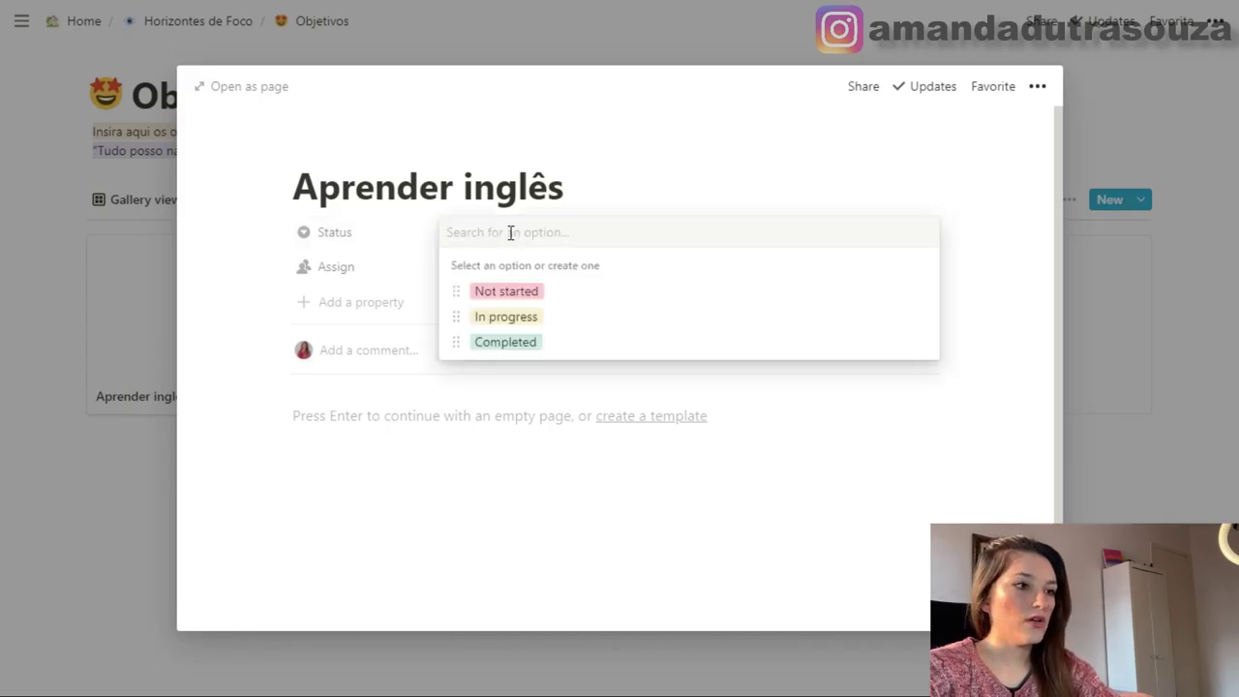
pyautogui.write('em a')
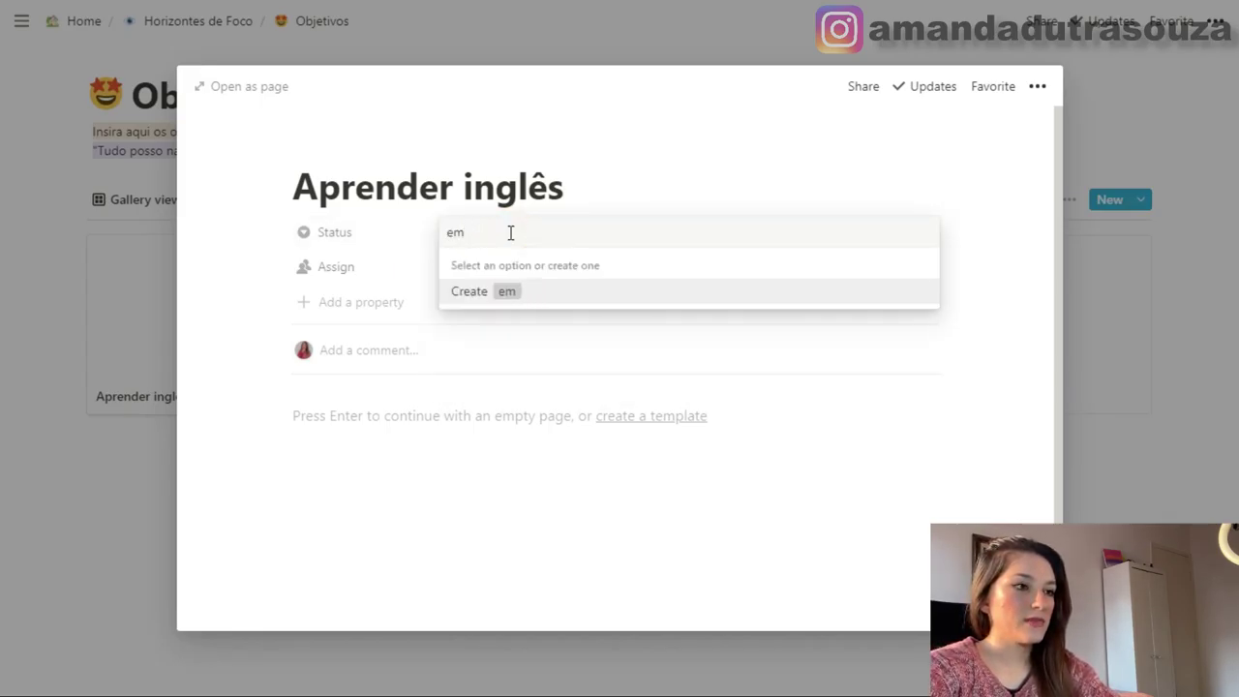
pyautogui.press('BackSpace')
pyautogui.press('BackSpace')
pyautogui.click(919, 292)
pyautogui.write('em andamento')
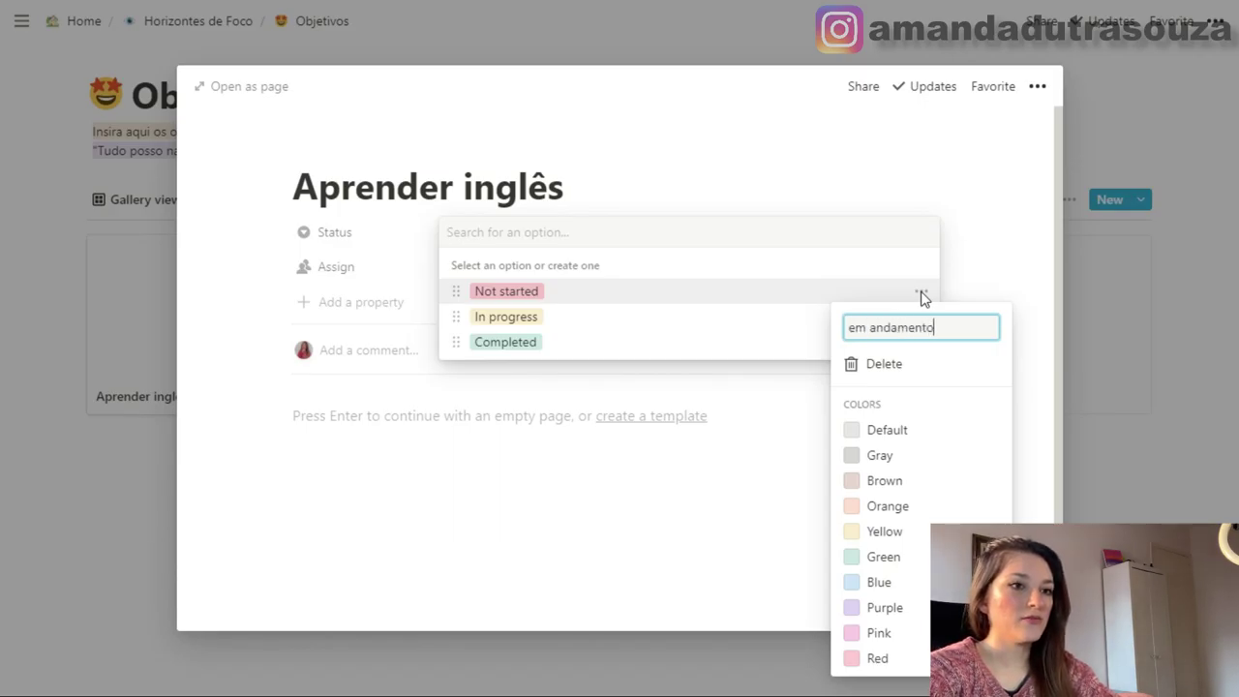
pyautogui.press('Return')
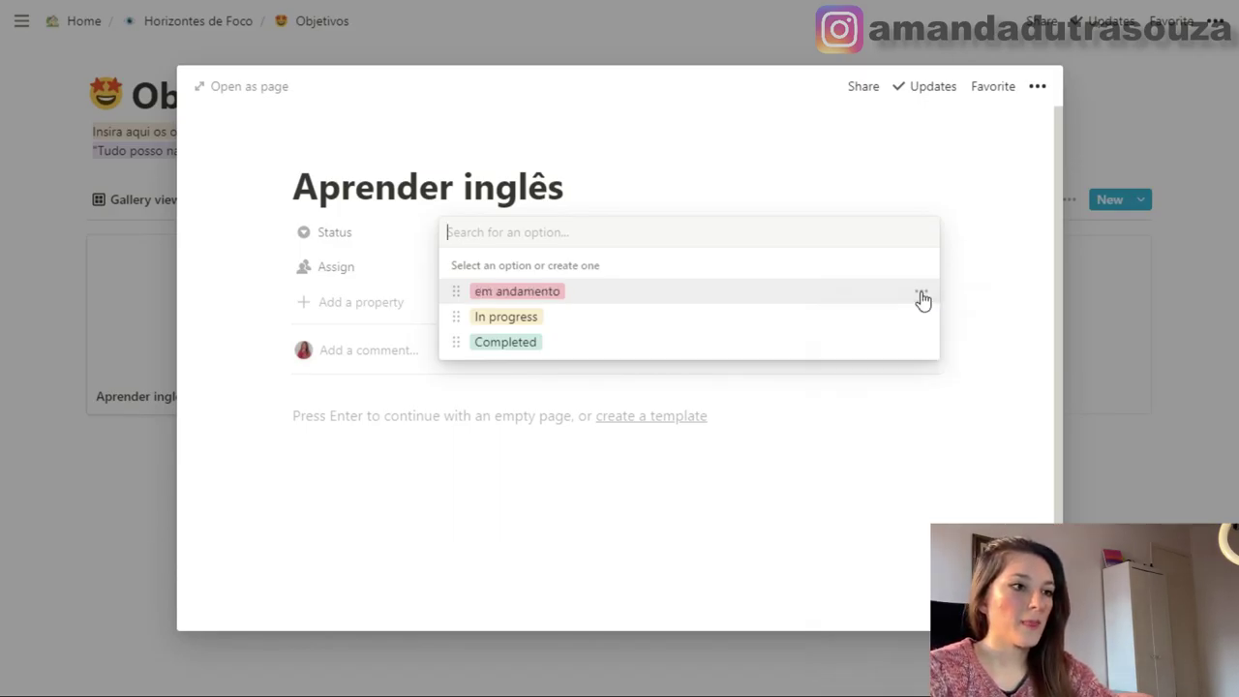
pyautogui.click(924, 342)
pyautogui.write('concluído')
pyautogui.press('Return')
# Rename the Status option In progress to "em breve" and assign it to the Aprender inglês card
pyautogui.click(925, 322)
pyautogui.write('em breve')
pyautogui.press('Return')
pyautogui.click(569, 313)
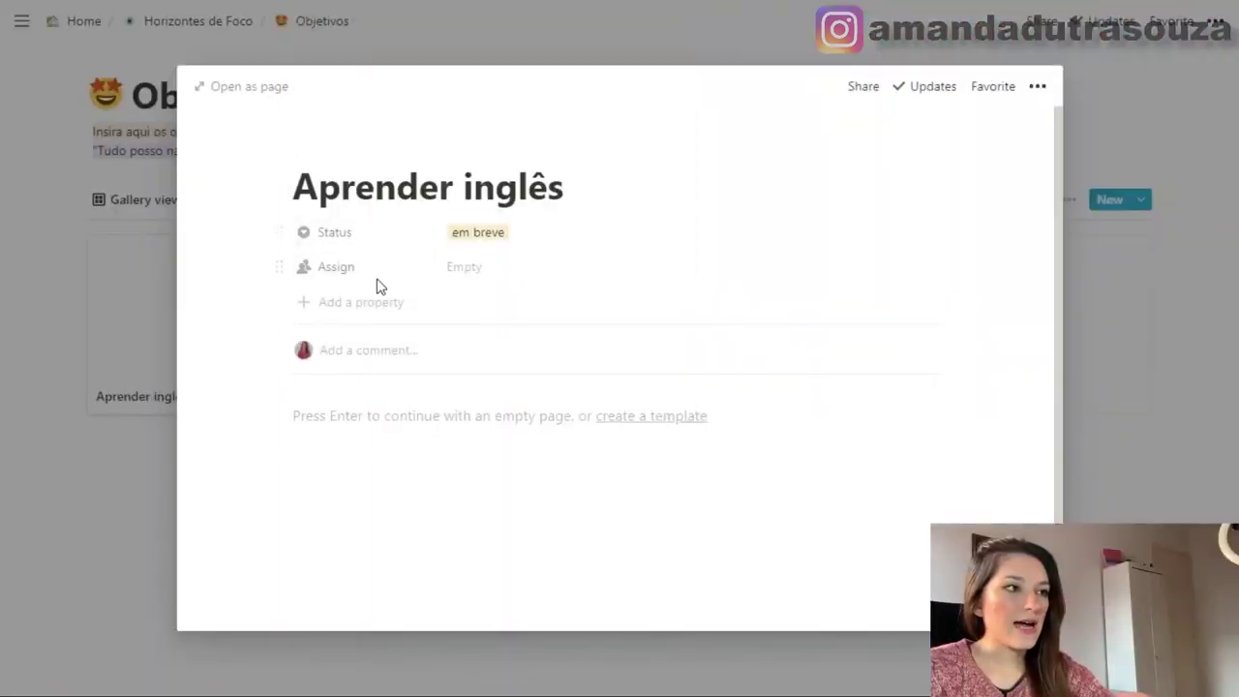
# Add a relation property named Projetos to the Aprender inglês card, linked to the Projetos database in Home / Horizontes de Foco
pyautogui.click(346, 303)
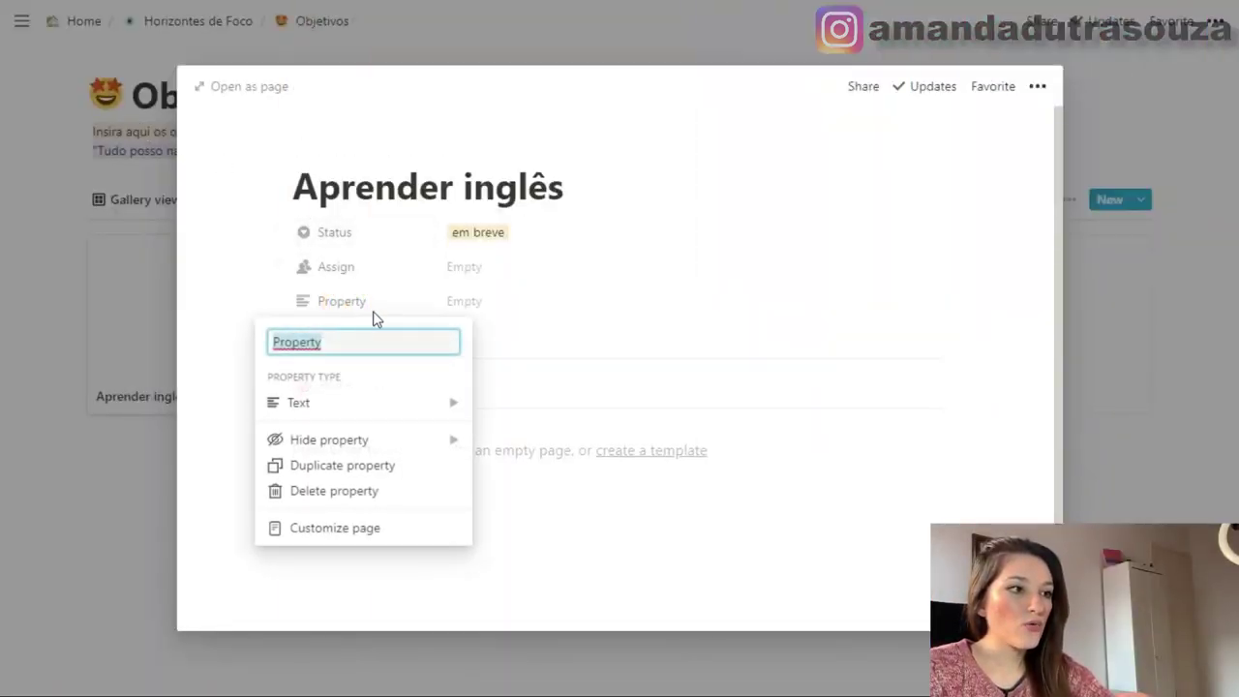
pyautogui.moveTo(395, 402)
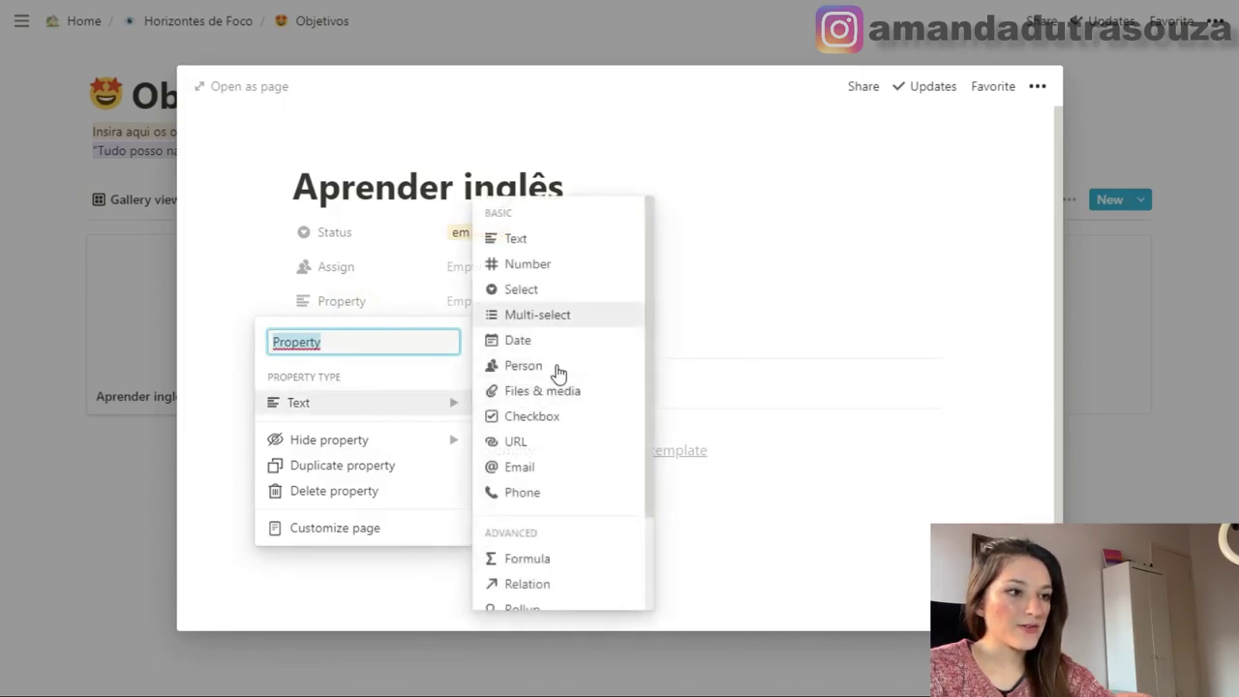
pyautogui.click(549, 583)
pyautogui.click(592, 351)
pyautogui.write('p')
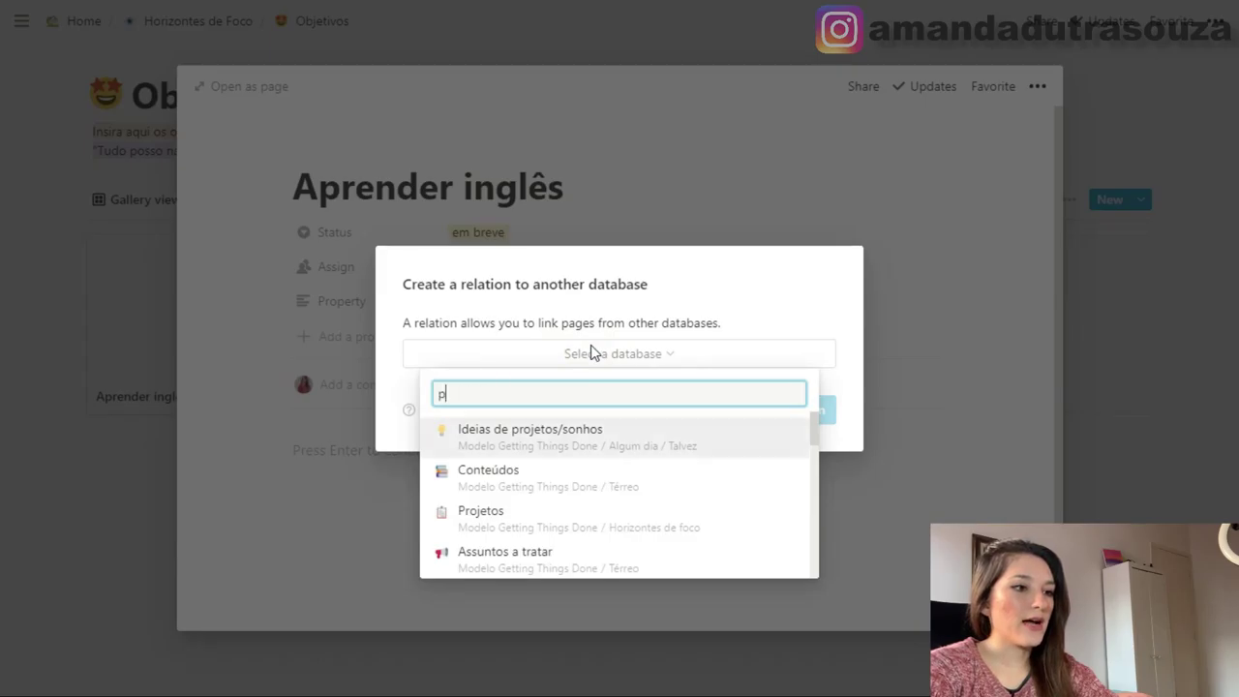
pyautogui.write('rojeto')
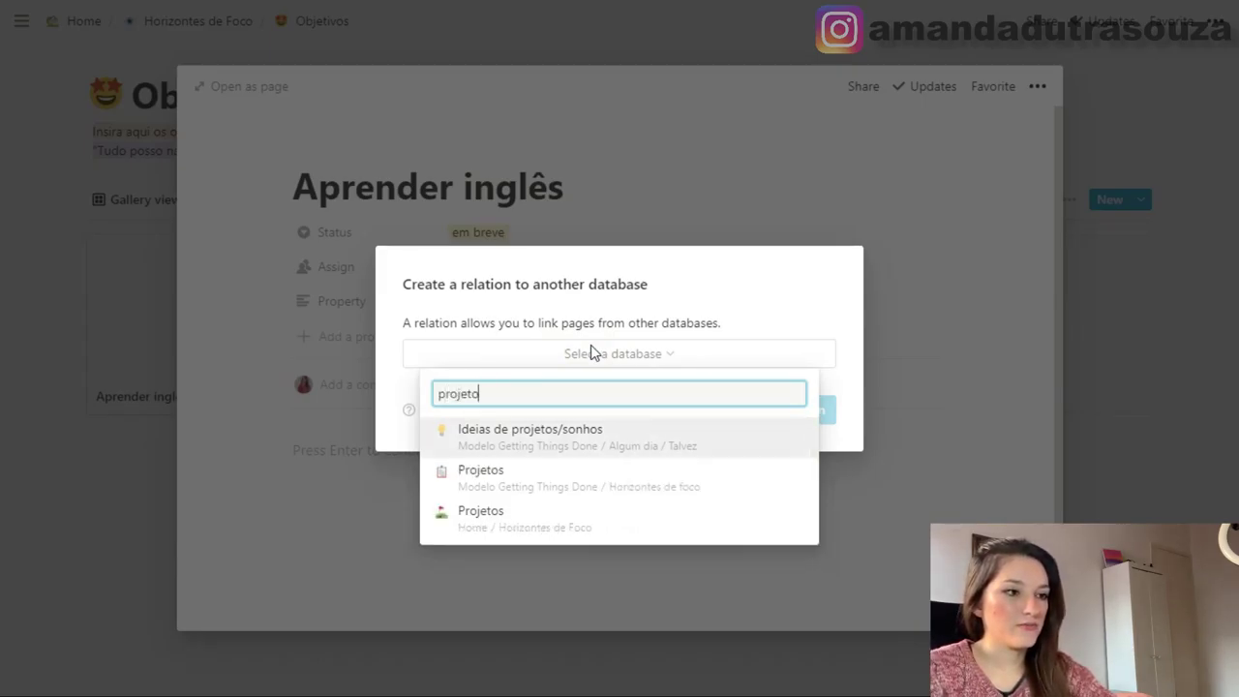
pyautogui.click(587, 508)
pyautogui.write('Projetos')
pyautogui.press('Return')
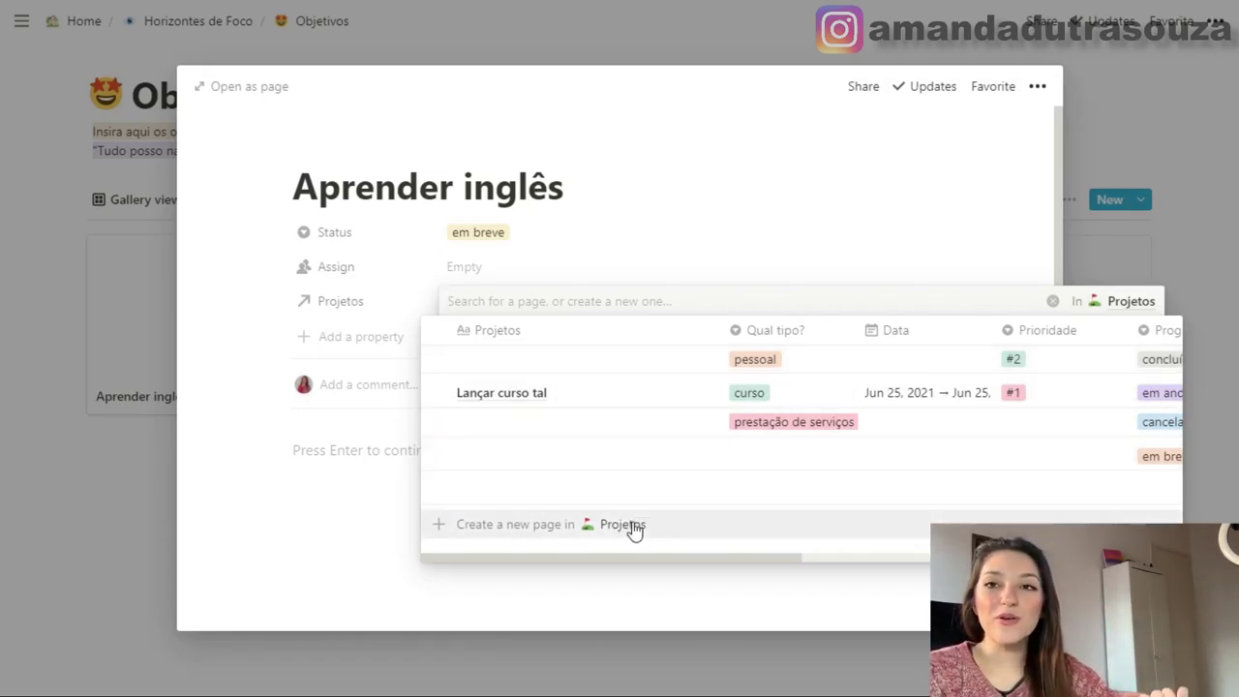
pyautogui.click(581, 268)
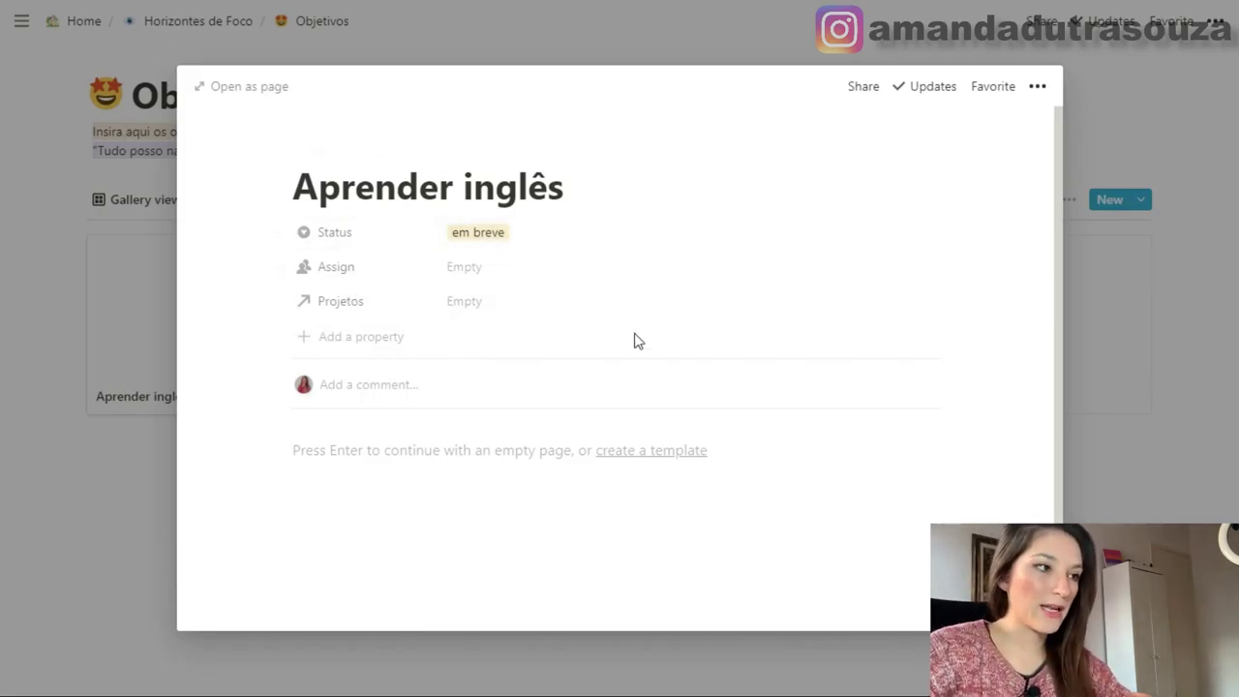
# Delete the Assign property and add a text property named "Visão"
pyautogui.click(368, 275)
pyautogui.click(365, 459)
pyautogui.click(602, 377)
pyautogui.click(360, 301)
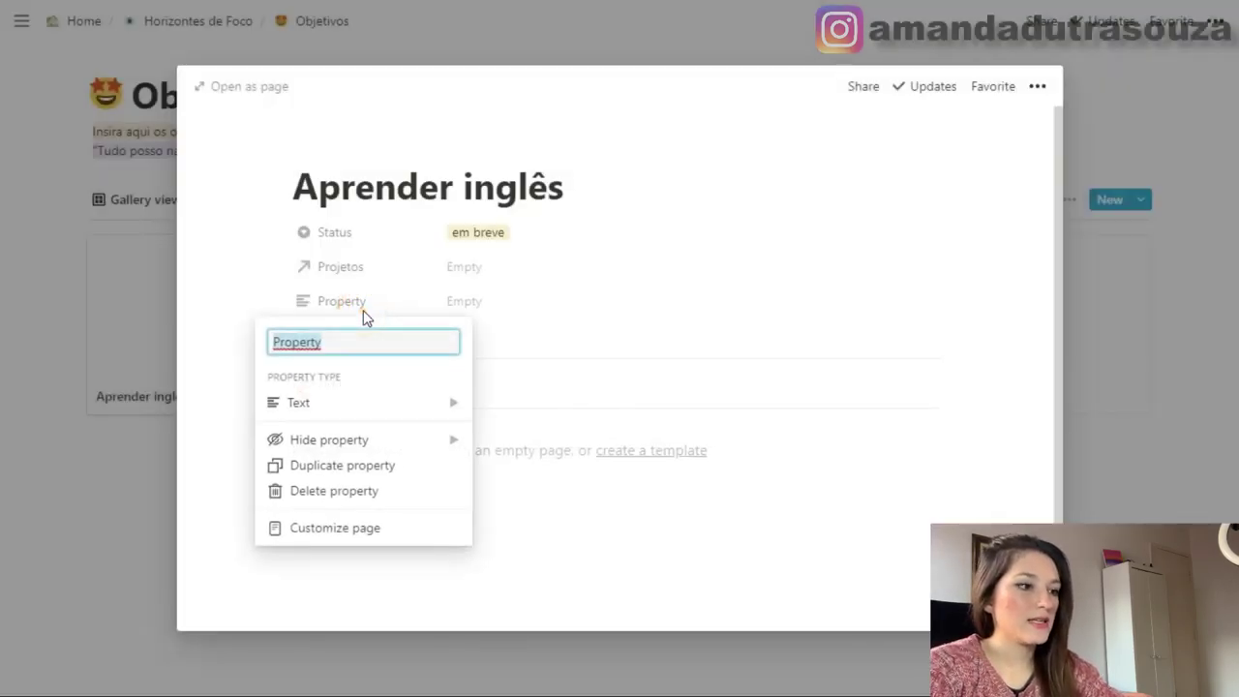
pyautogui.write('Visão')
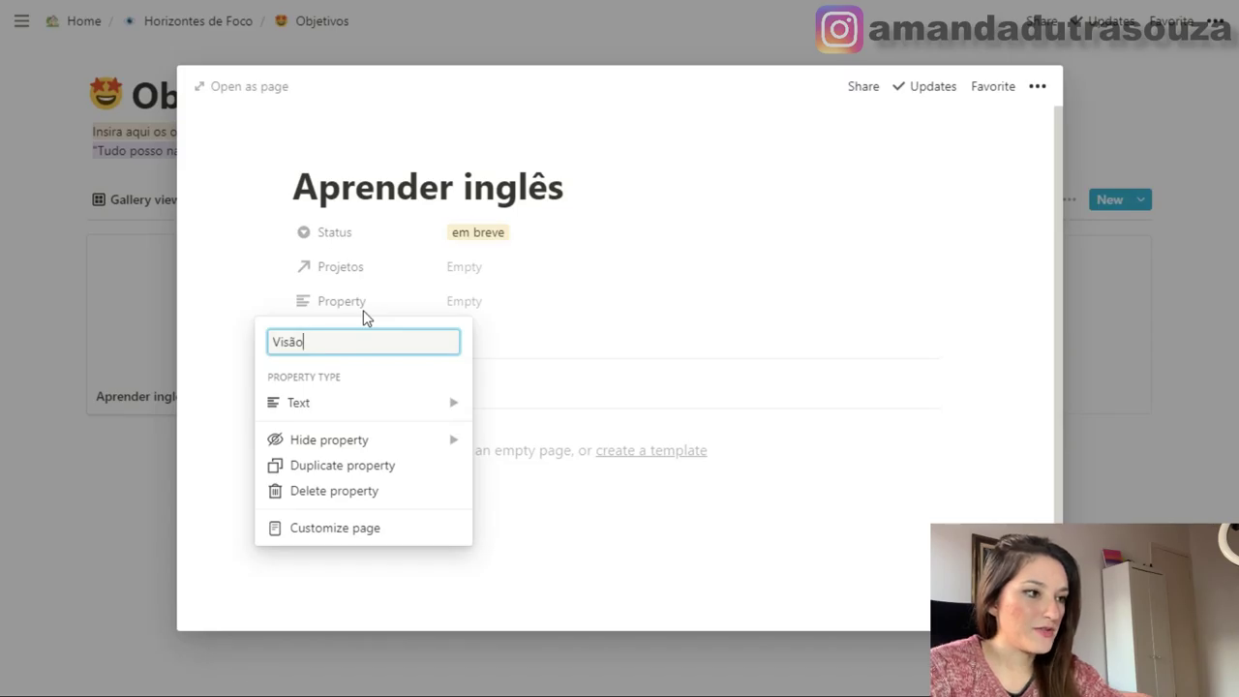
pyautogui.click(487, 299)
# Add a property named "Data" with the Date type to the Aprender inglês card
pyautogui.click(341, 333)
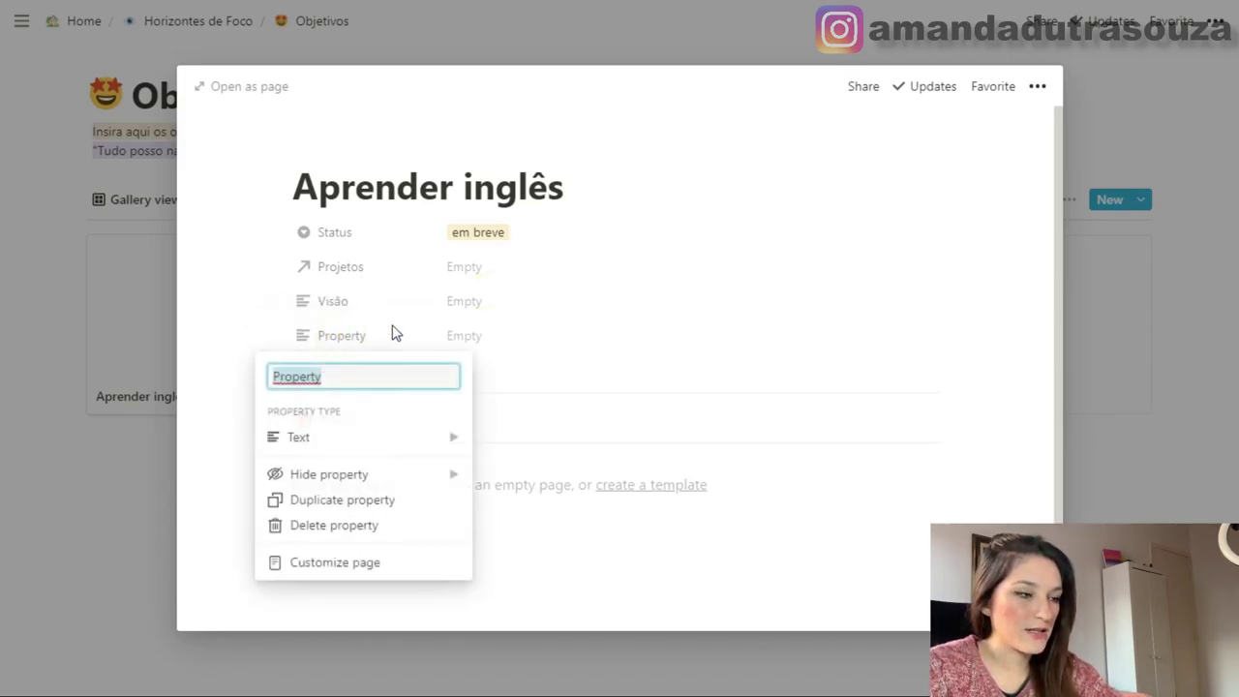
pyautogui.write('d')
pyautogui.press('BackSpace')
pyautogui.write('Data')
pyautogui.moveTo(401, 447)
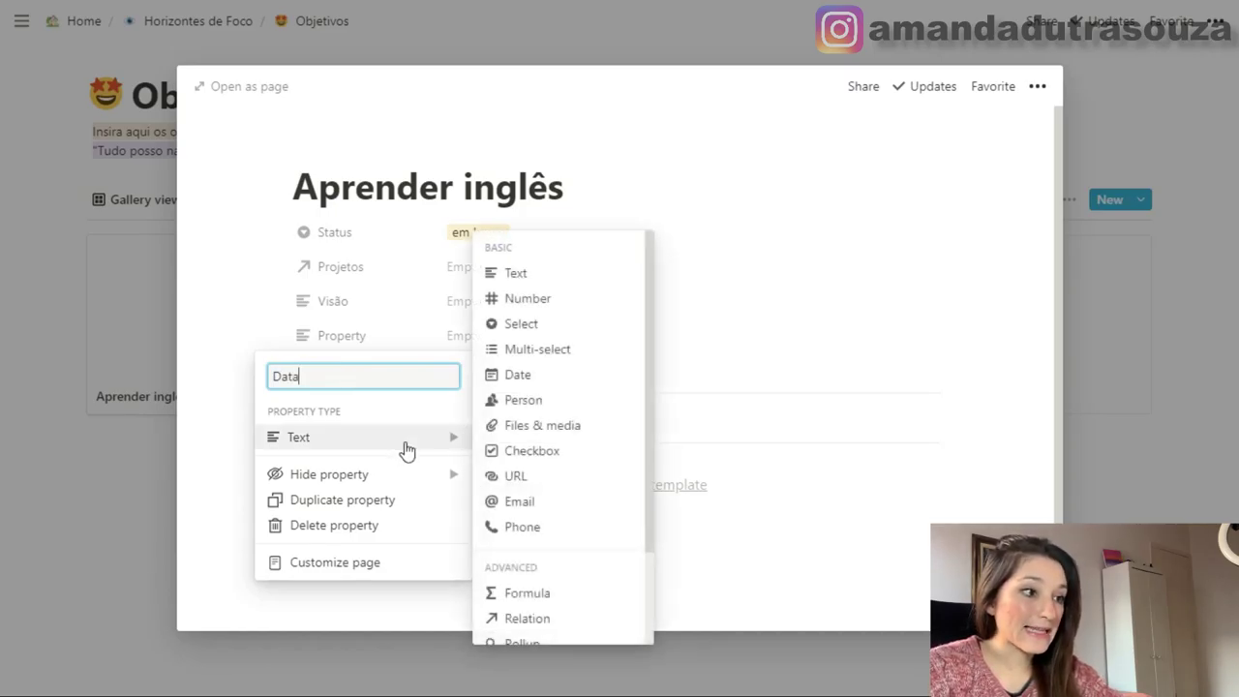
pyautogui.click(537, 377)
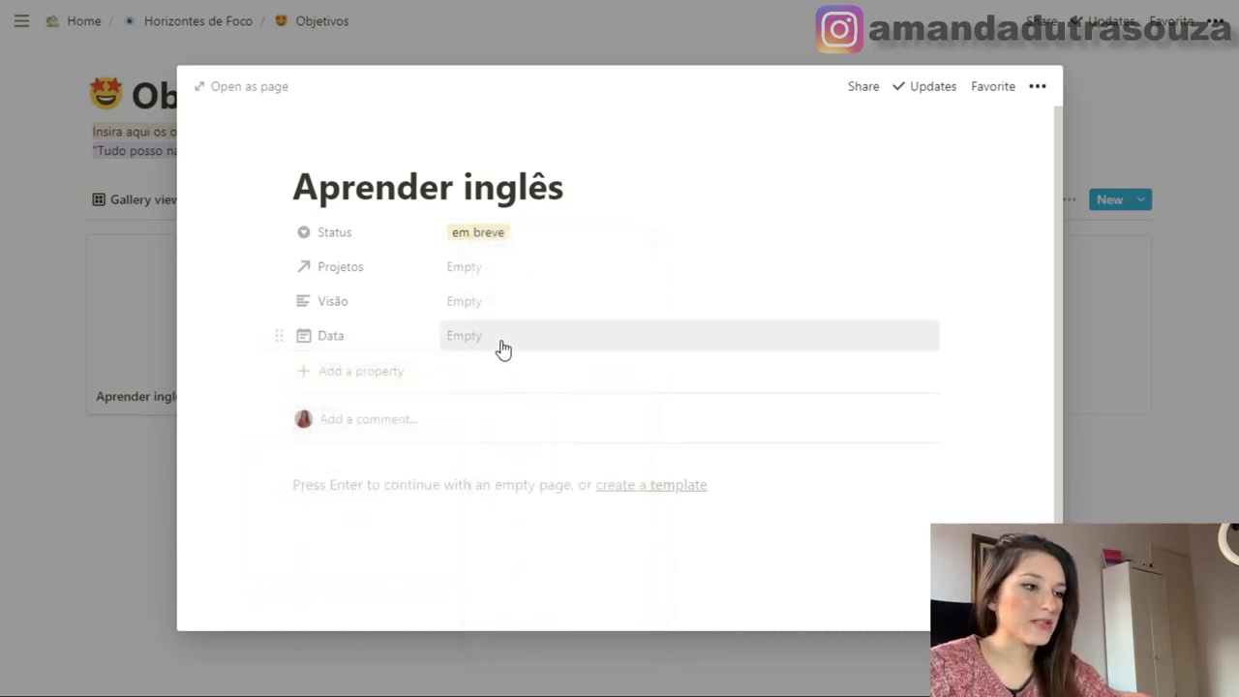
# Add a property named "Prioridade", enter #1 as its value and set its type to Select
pyautogui.click(334, 371)
pyautogui.write('Prioridade')
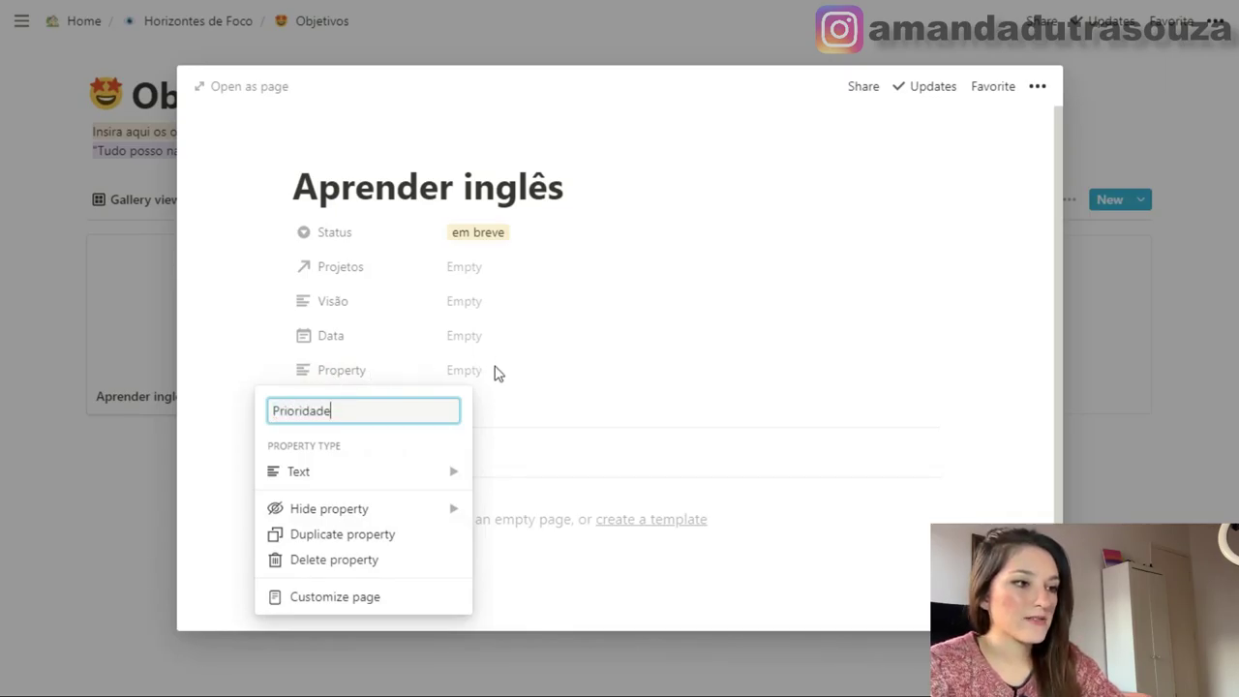
pyautogui.click(495, 373)
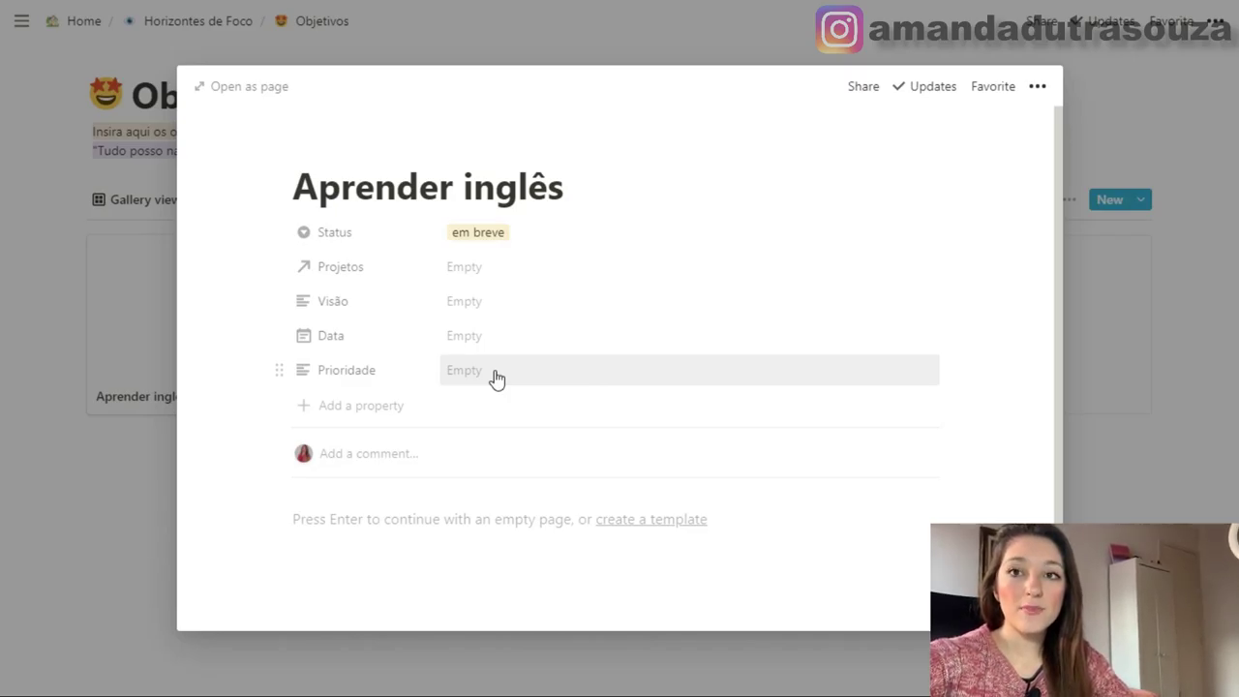
pyautogui.click(495, 378)
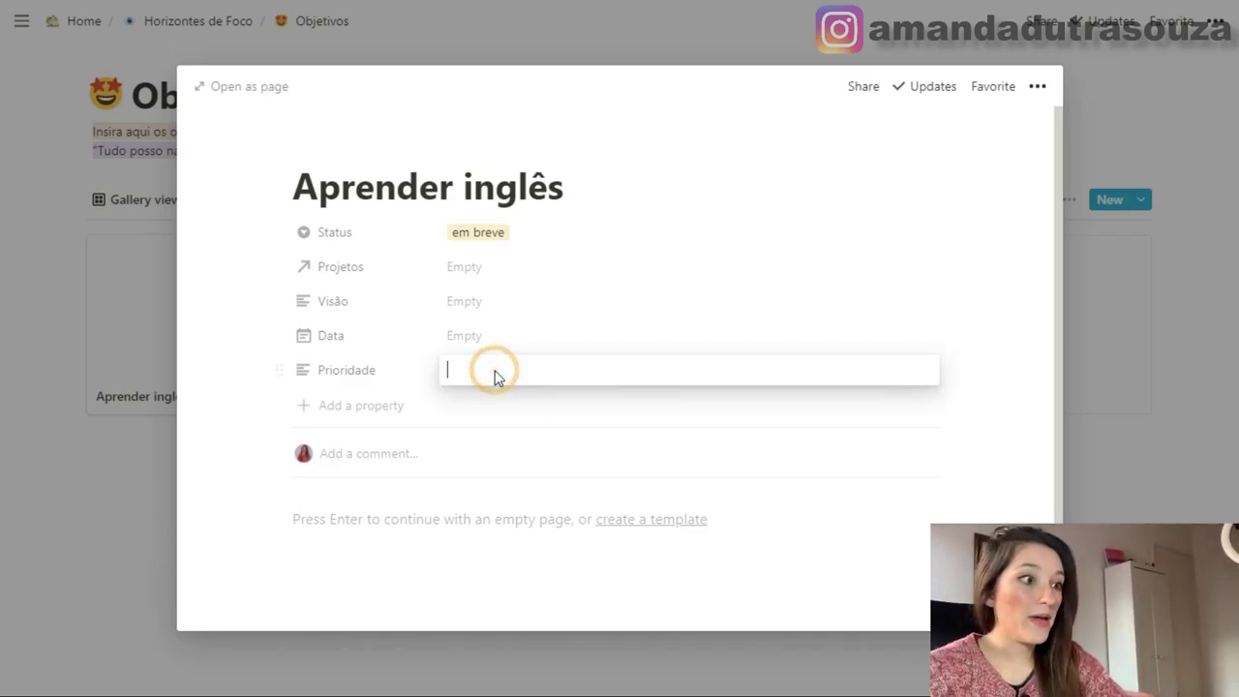
pyautogui.write('#1')
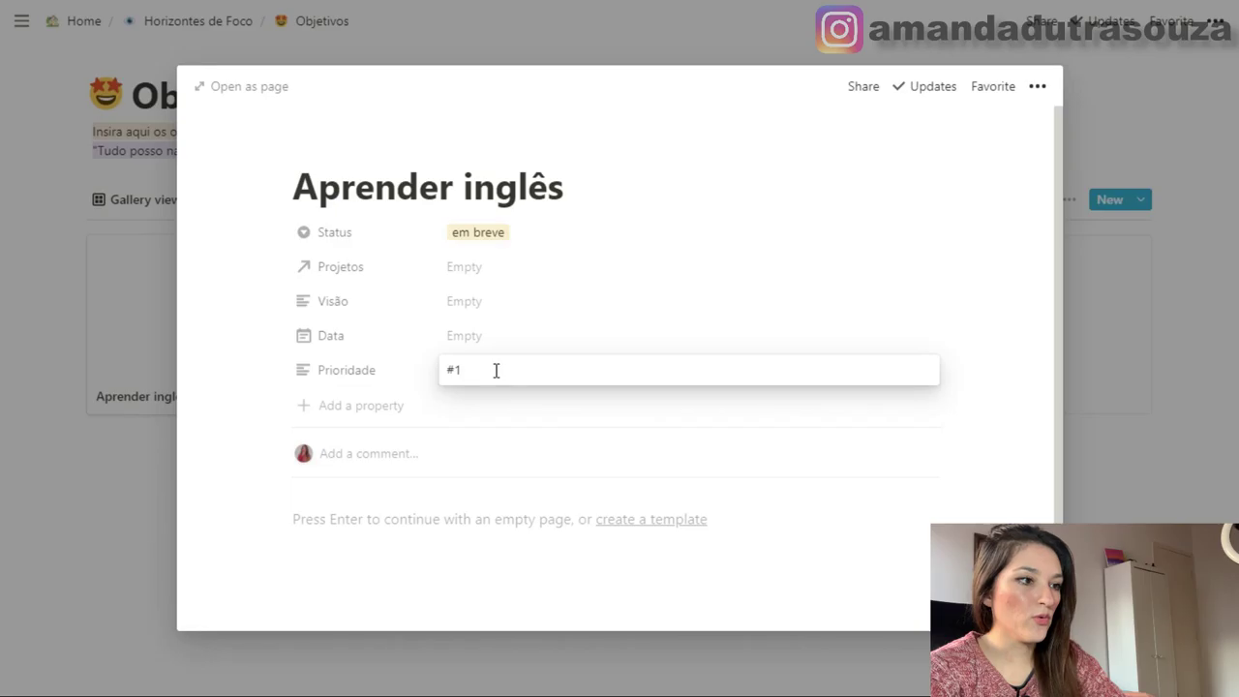
pyautogui.click(352, 377)
pyautogui.moveTo(434, 484)
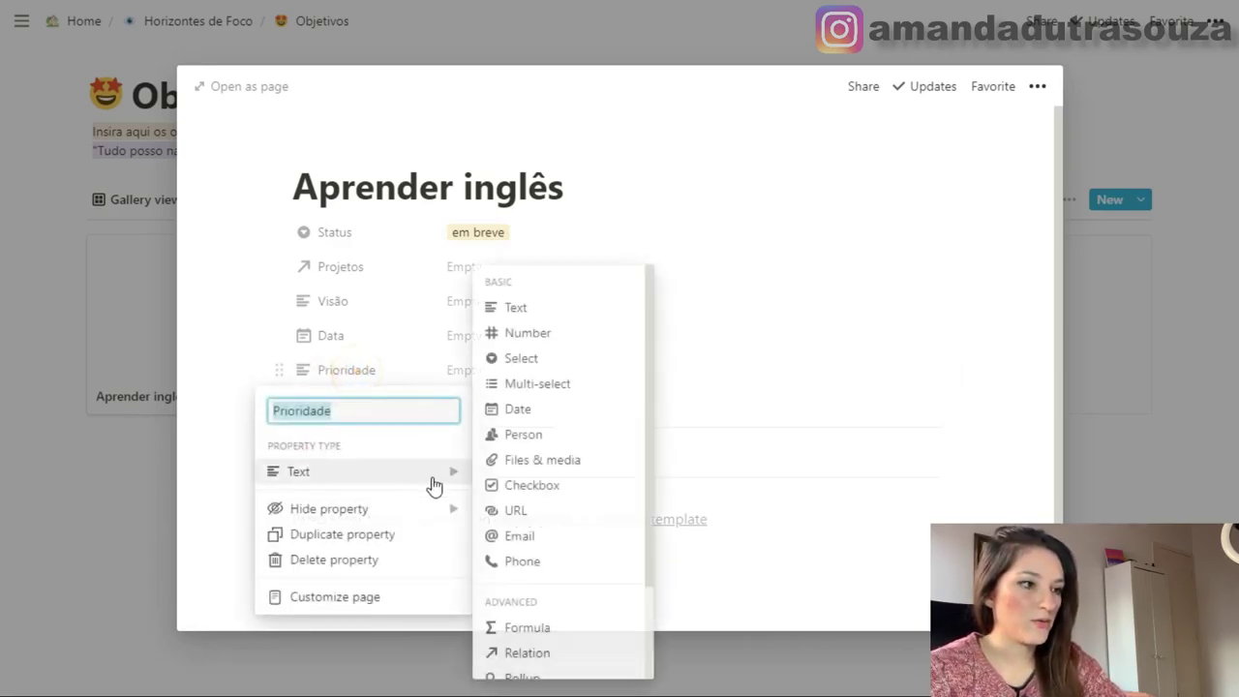
pyautogui.click(542, 366)
pyautogui.click(529, 374)
pyautogui.press('Return')
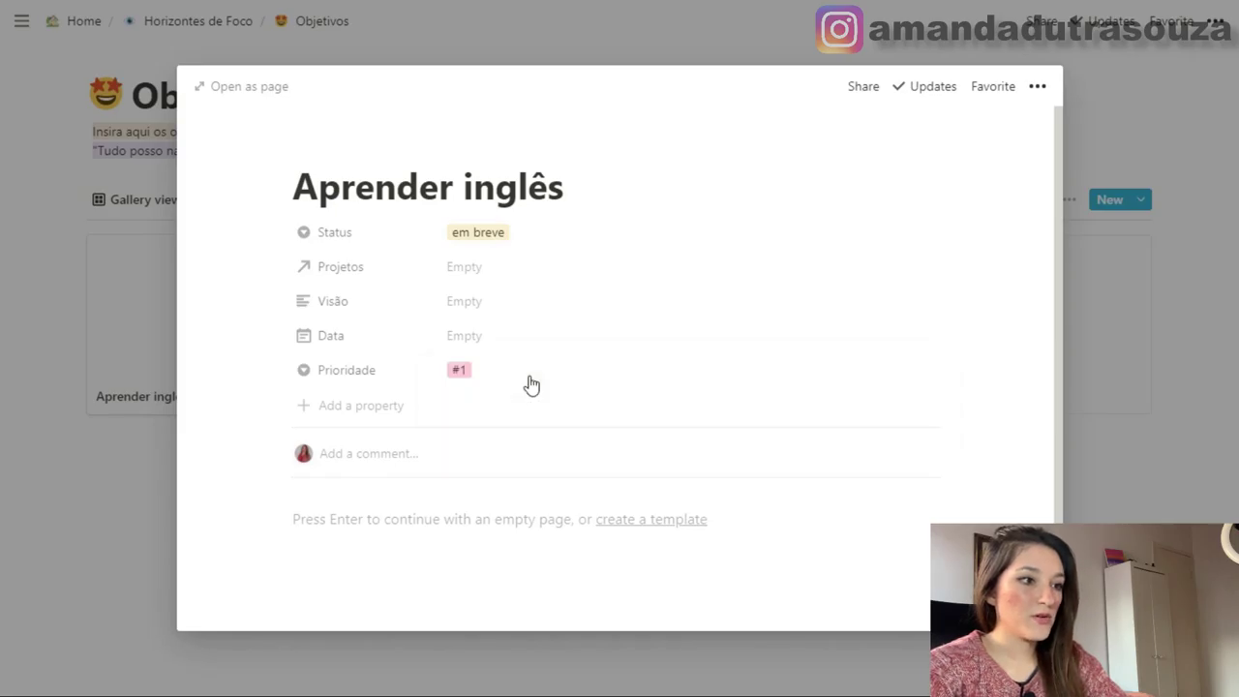
# Create the Prioridade options #2 and #3, and assign #1 to the Aprender inglês card
pyautogui.click(511, 368)
pyautogui.write('#2')
pyautogui.press('Return')
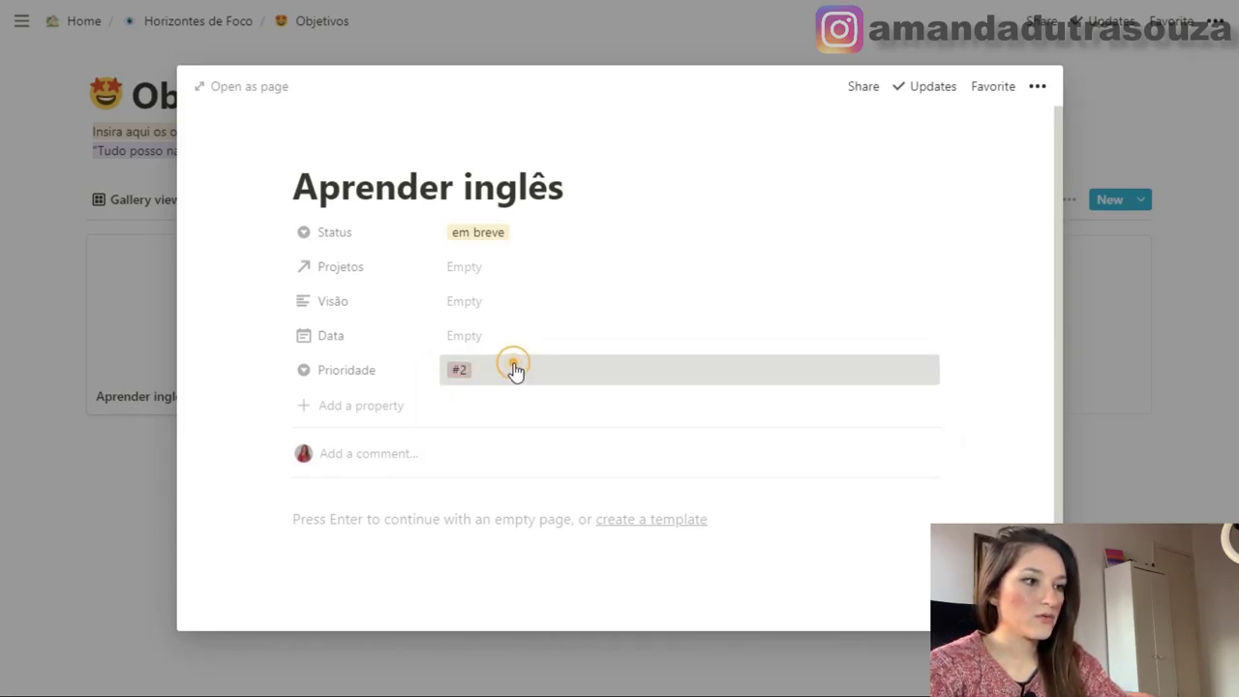
pyautogui.click(514, 370)
pyautogui.write('#3')
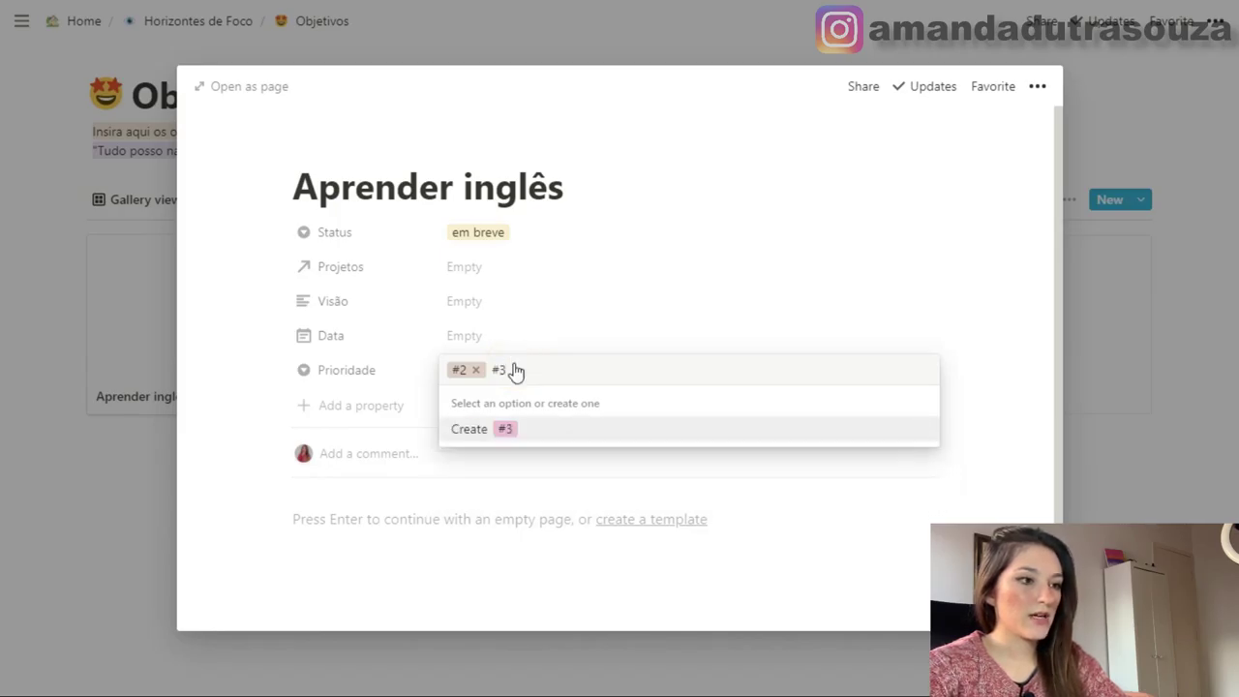
pyautogui.press('Return')
pyautogui.click(506, 374)
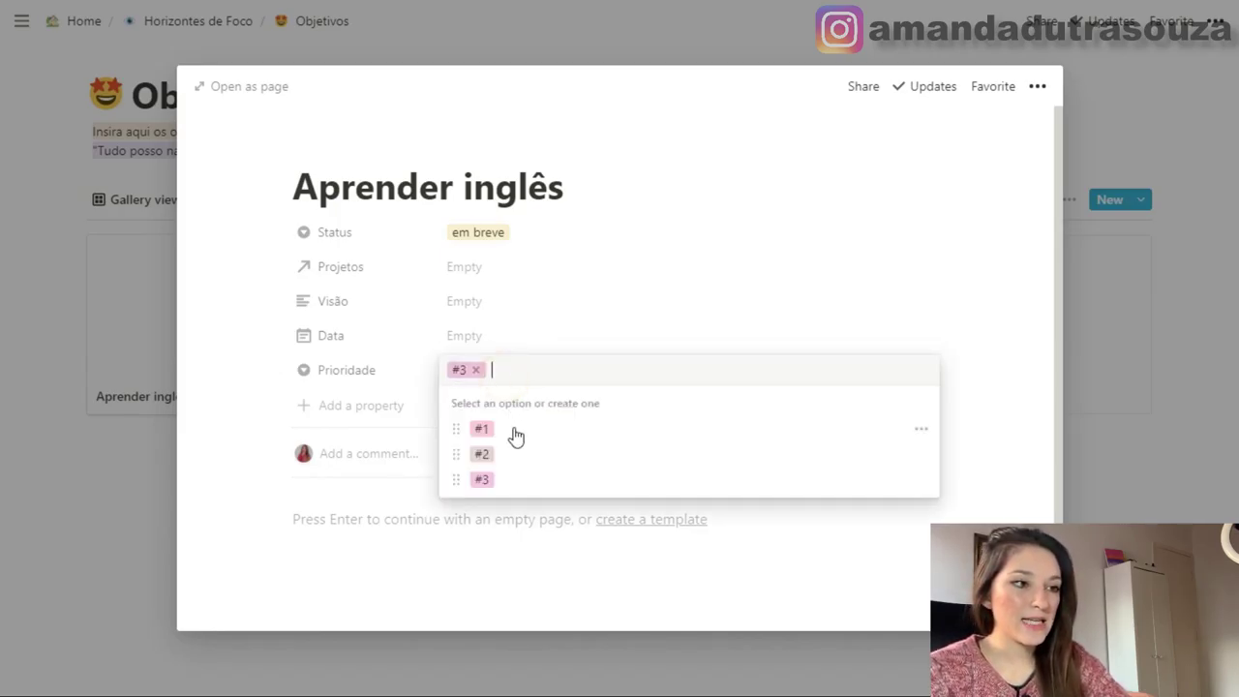
pyautogui.click(481, 429)
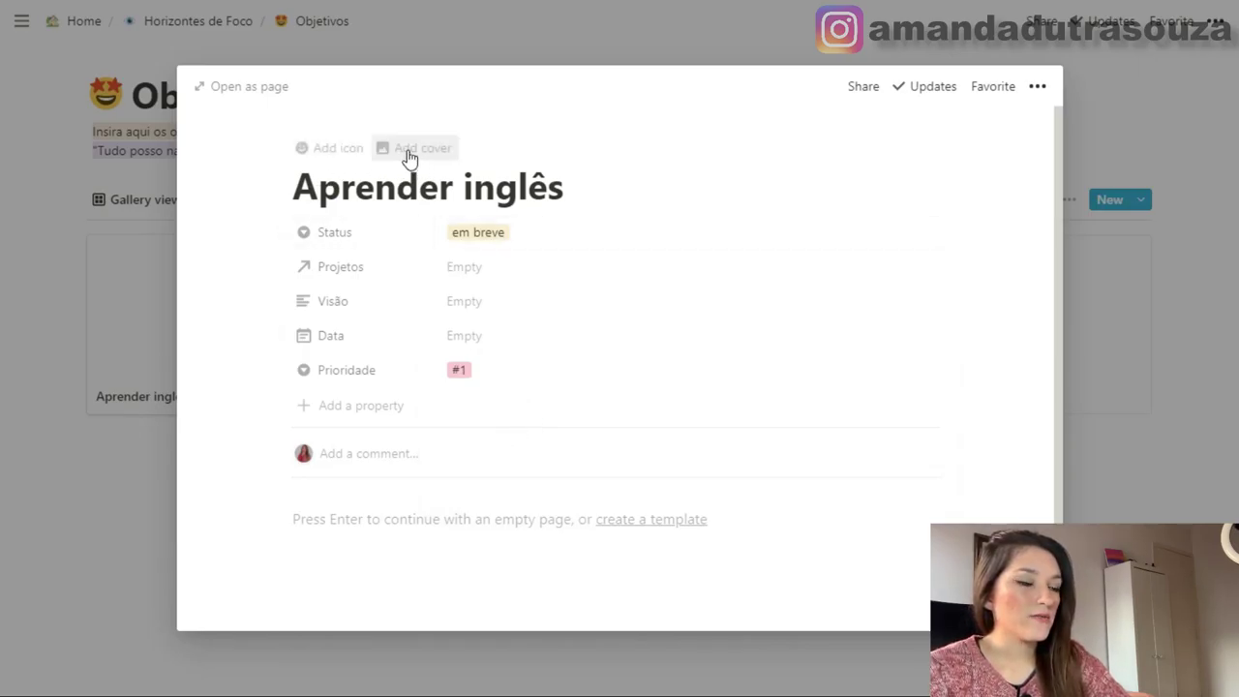
# Add a cover image to the Aprender inglês card and close the card
pyautogui.click(409, 155)
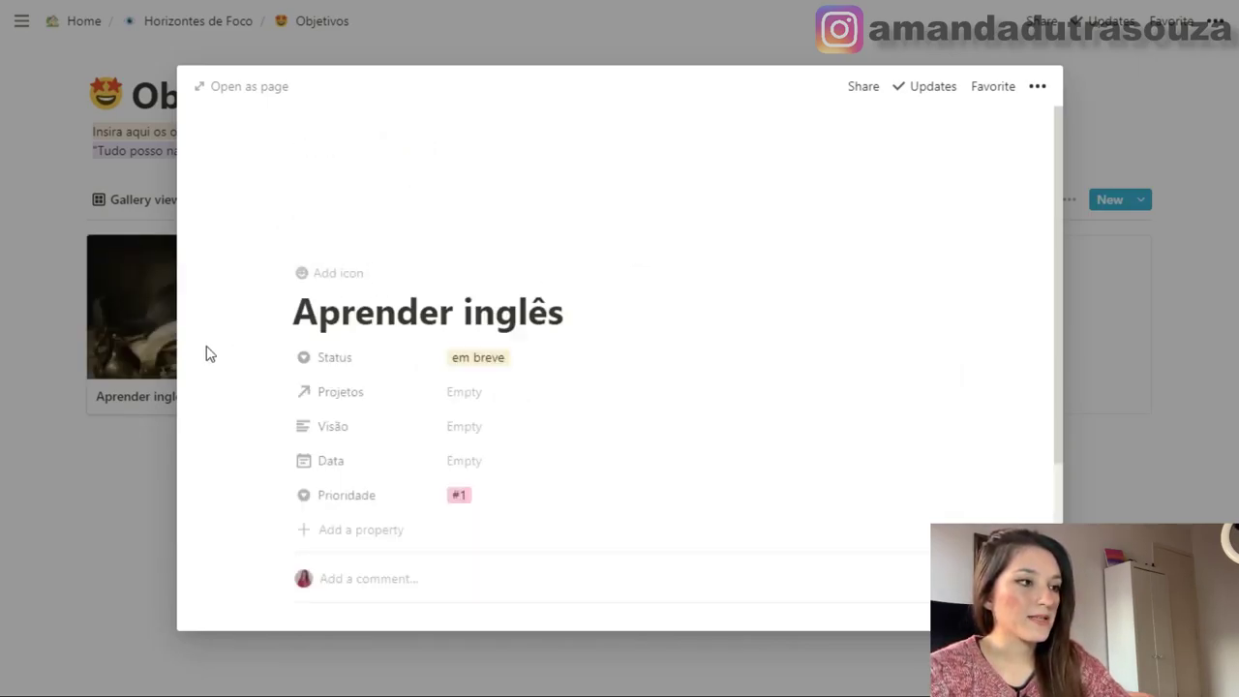
pyautogui.click(137, 496)
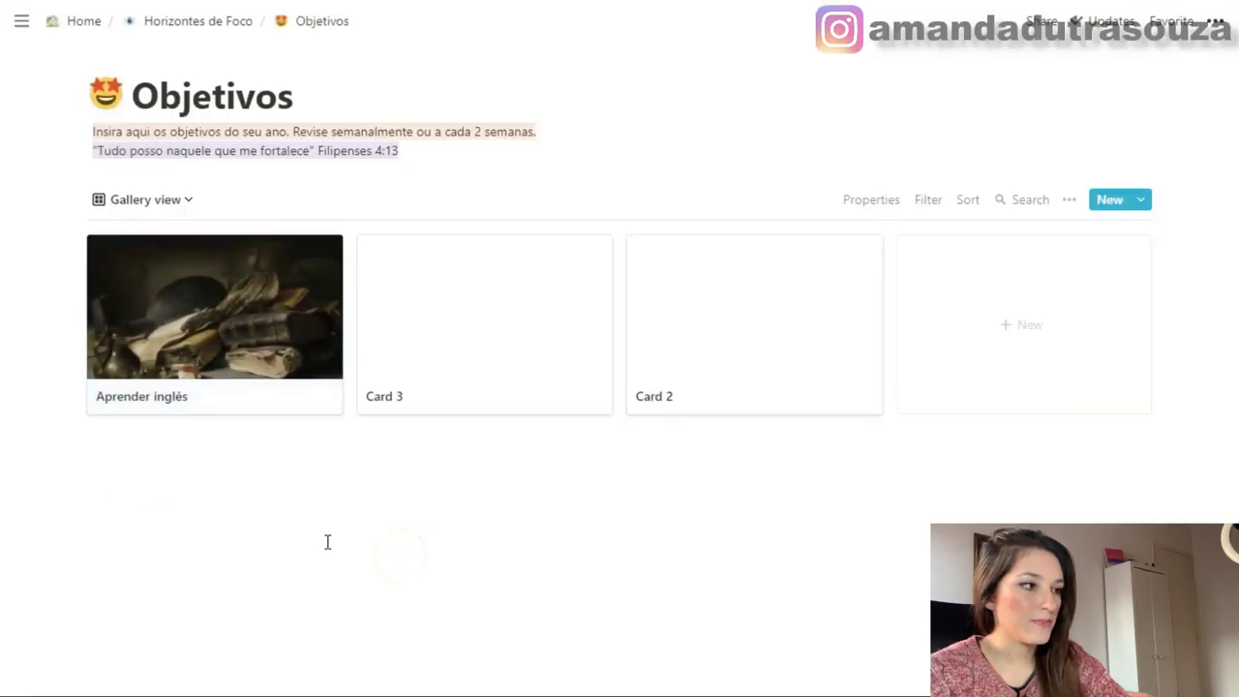
# Show the Status, Data, Prioridade, Projetos and Visão properties on the gallery cards of Objetivos
pyautogui.click(1068, 199)
pyautogui.click(1062, 251)
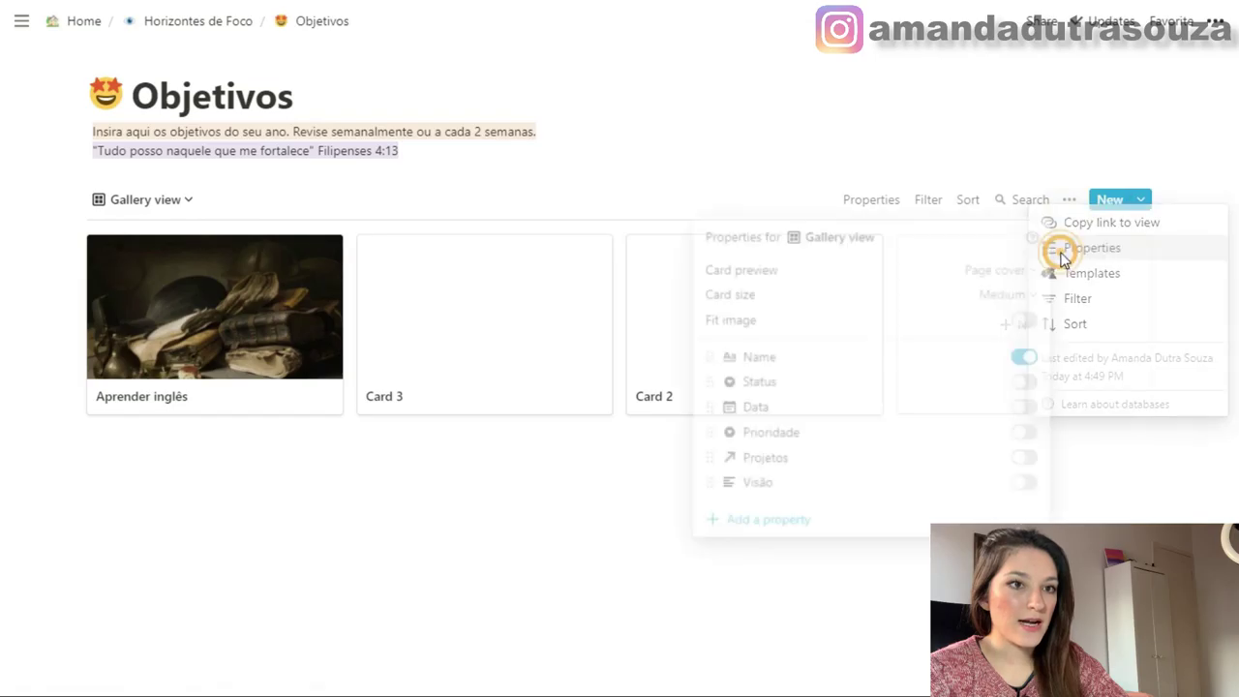
pyautogui.click(1027, 384)
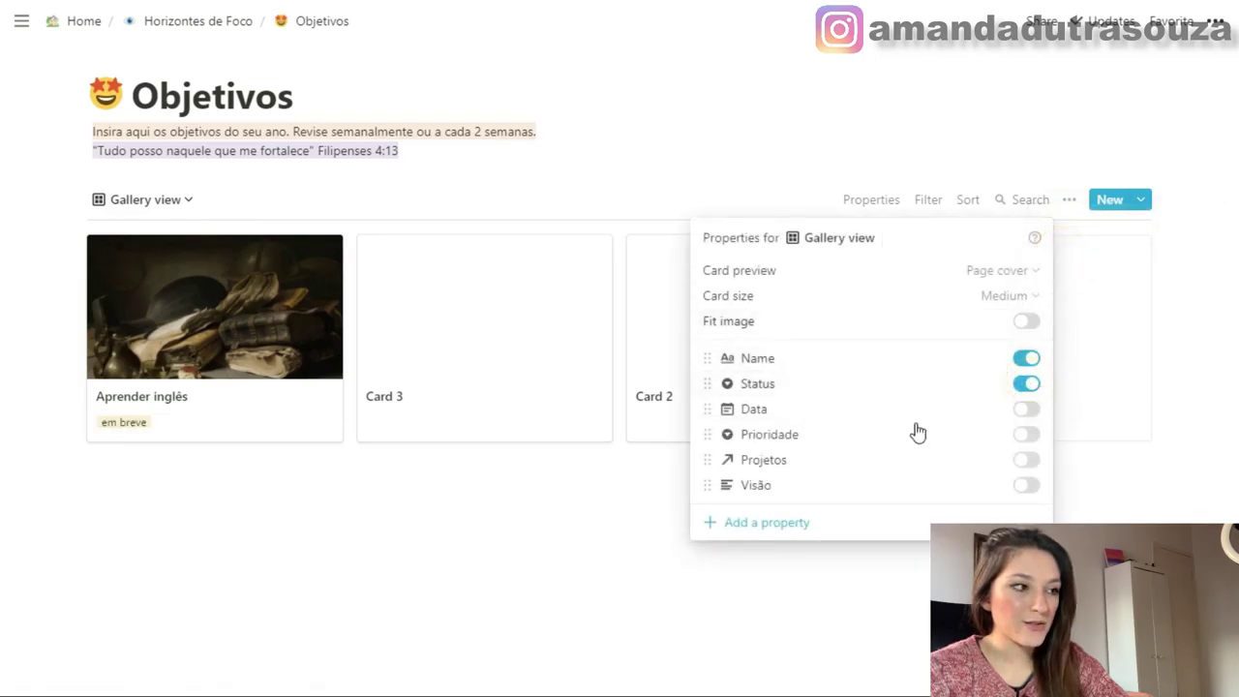
pyautogui.click(1028, 411)
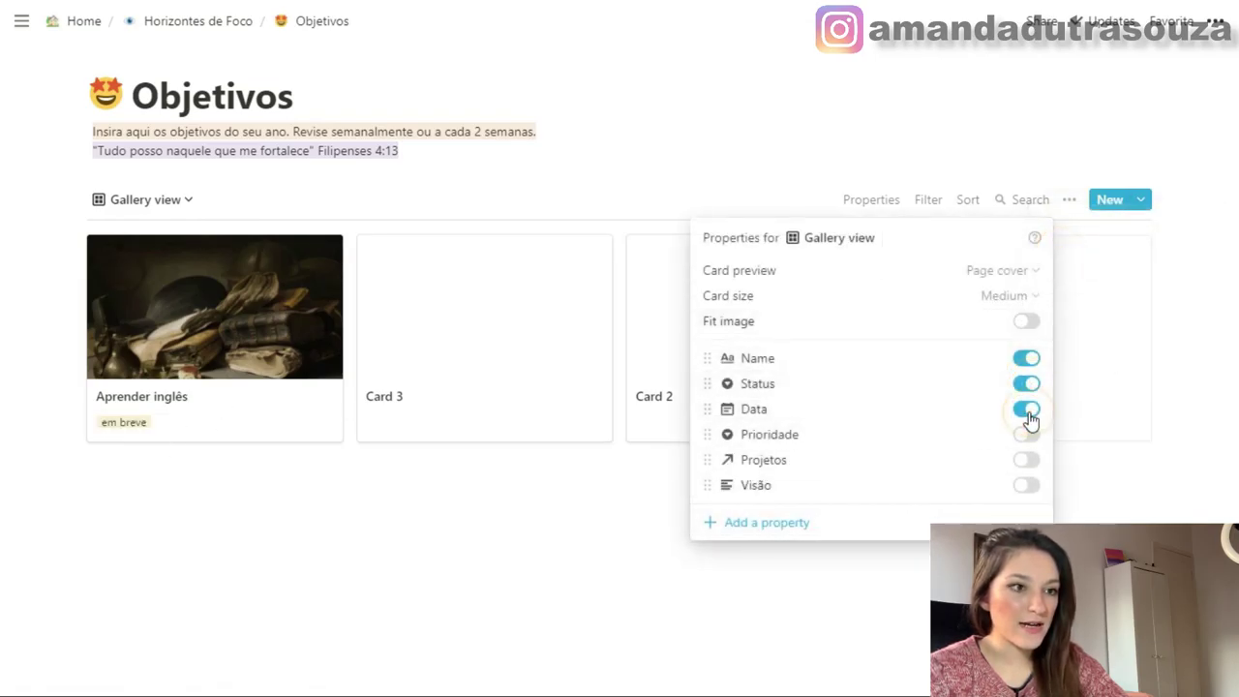
pyautogui.click(1026, 433)
pyautogui.click(1026, 460)
pyautogui.click(1026, 485)
pyautogui.click(331, 553)
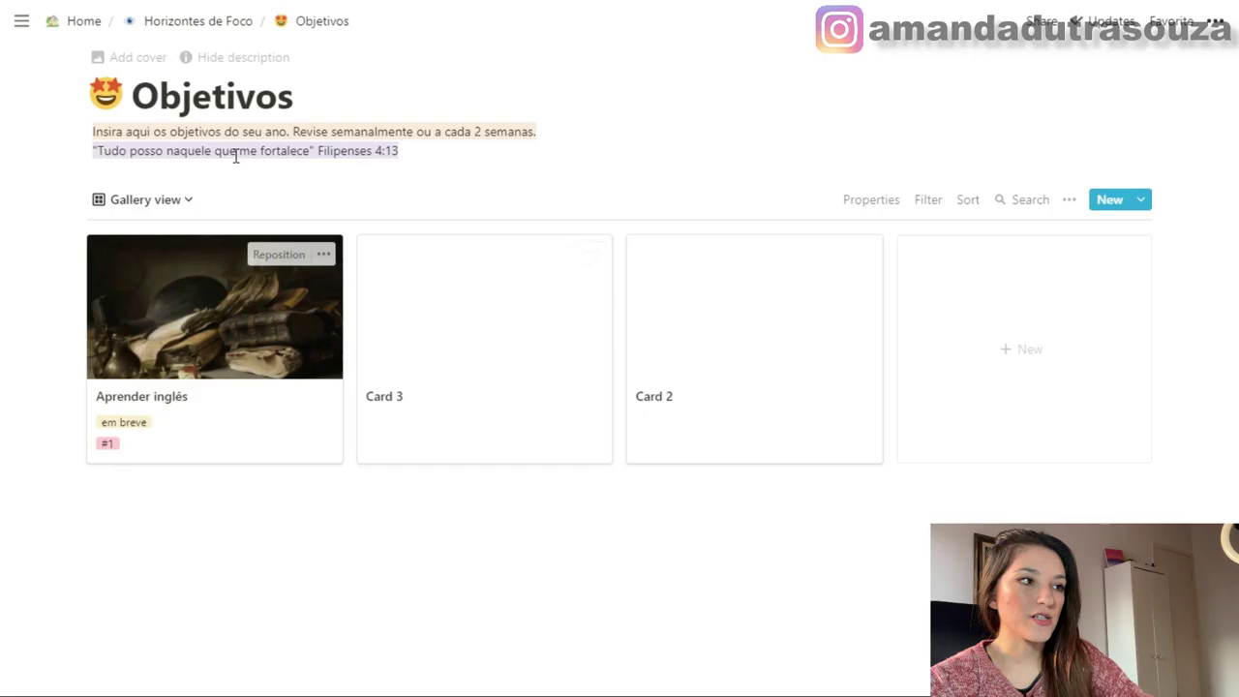
# Go back to the Horizontes de Foco page and rename Card 3 in the Objetivos gallery "Viajar pro EUA"
pyautogui.click(191, 21)
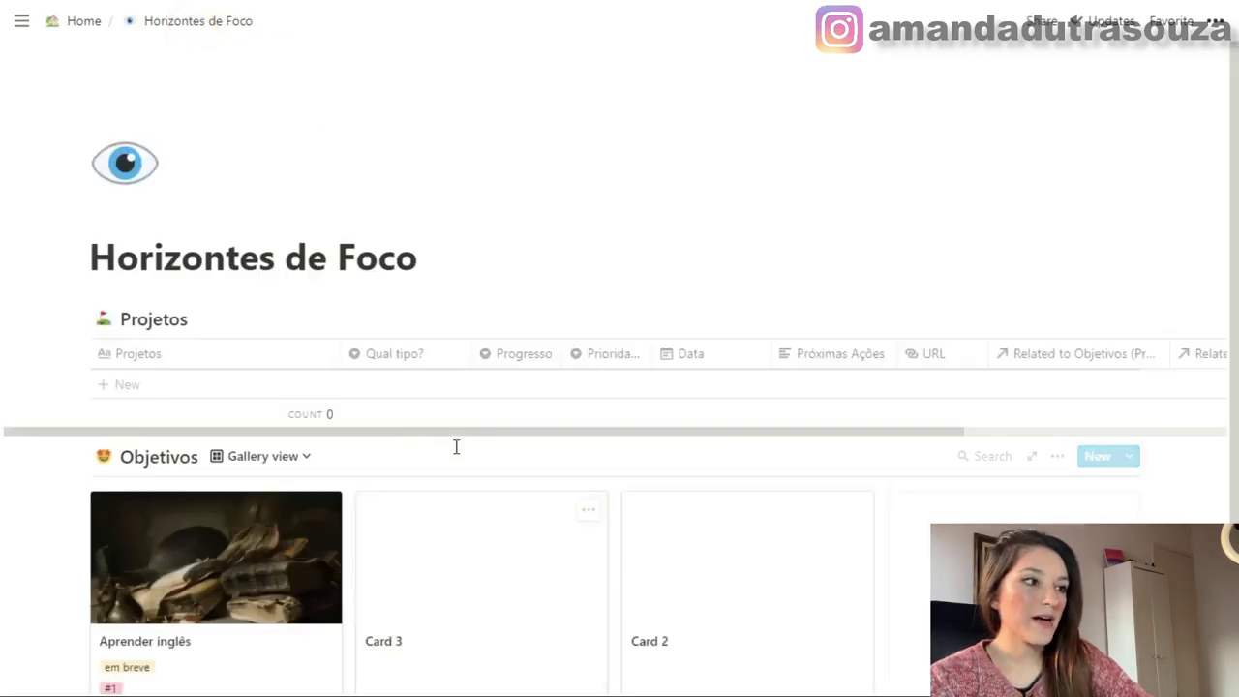
pyautogui.scroll(-3, 213, 511)
pyautogui.scroll(-1, 216, 509)
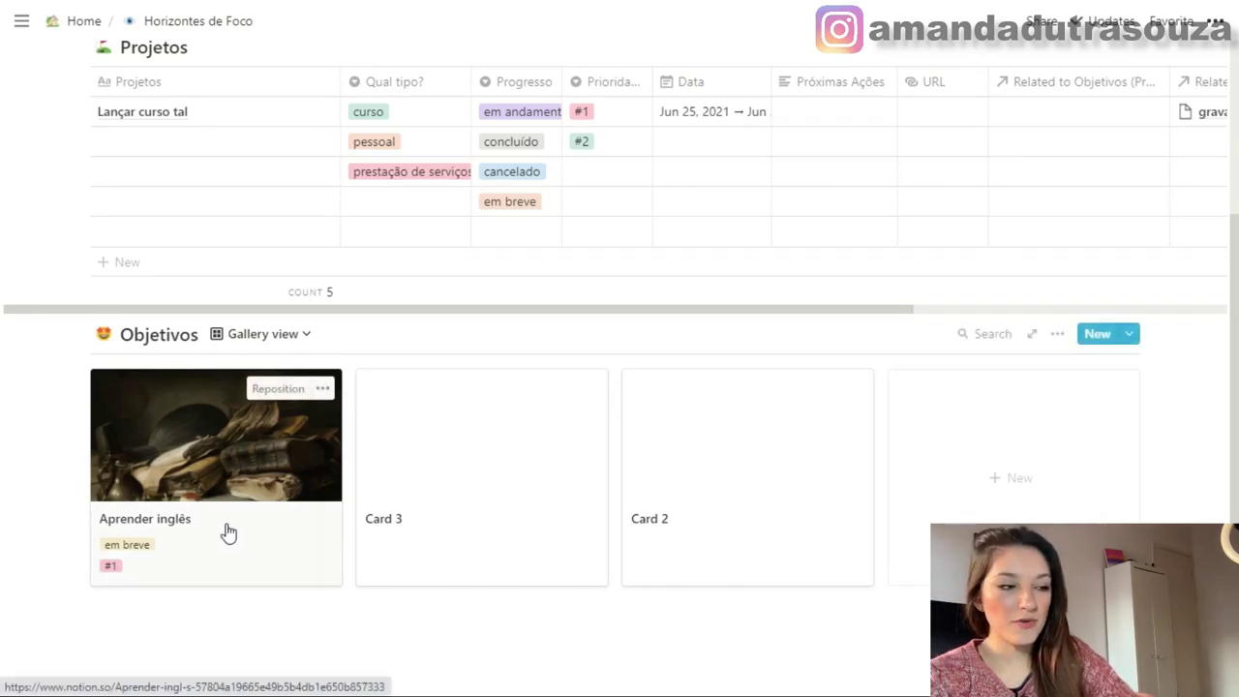
pyautogui.click(433, 486)
pyautogui.hotkey('ctrl', 'a')
pyautogui.write('Viajar pro EUA')
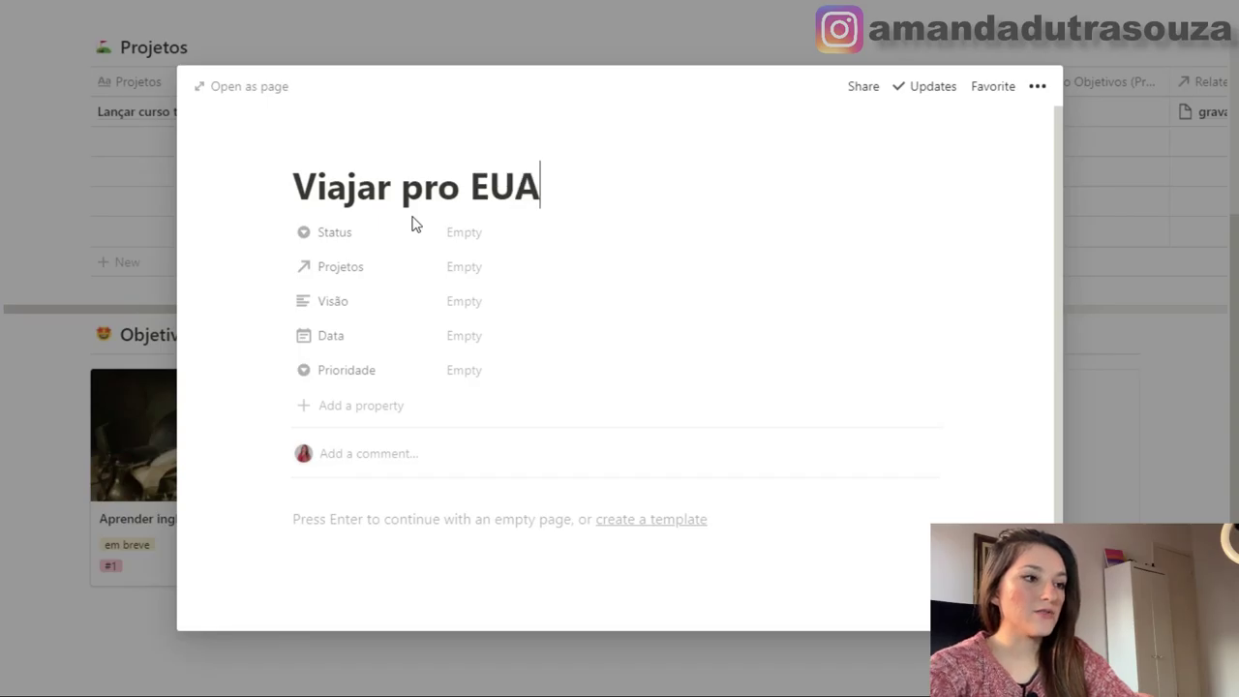
pyautogui.click(1113, 414)
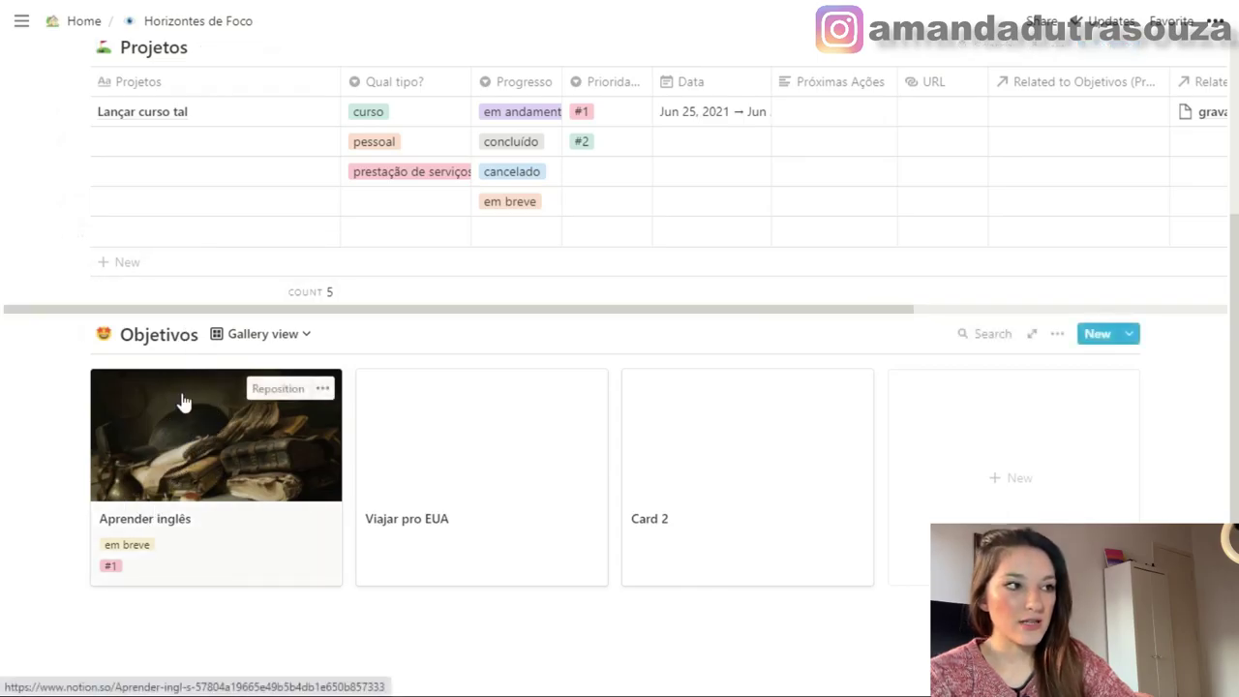
# Name the second row of the Projetos table "Aprender inglês"
pyautogui.click(131, 153)
pyautogui.write('Aprender inglês')
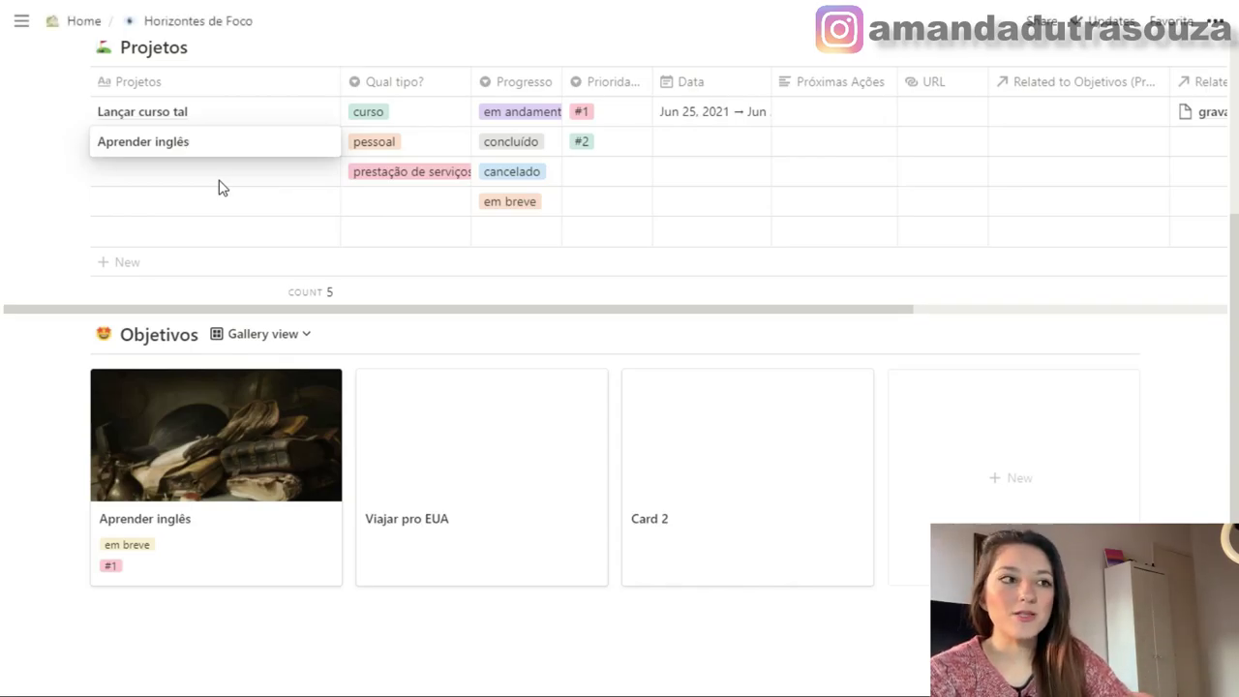
pyautogui.press('Escape')
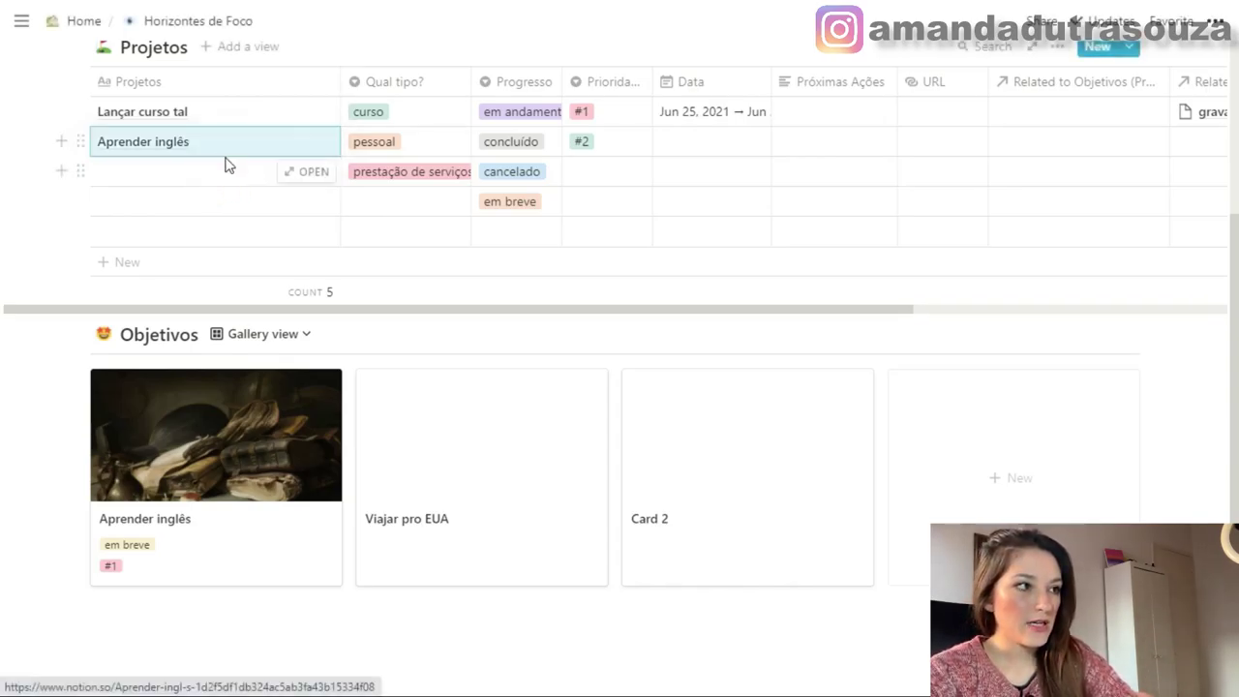
# Set the Aprender inglês row of the Projetos table to Progresso "em breve" and Prioridade #1
pyautogui.scroll(2, 232, 164)
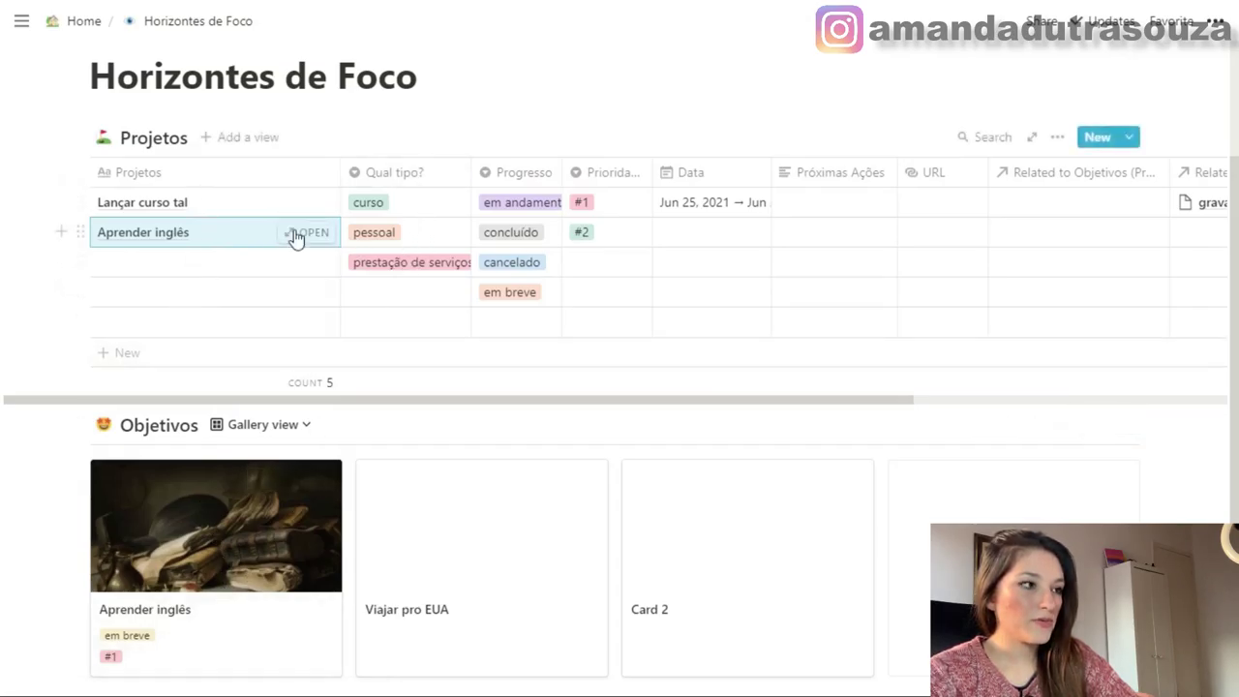
pyautogui.click(437, 251)
pyautogui.click(427, 240)
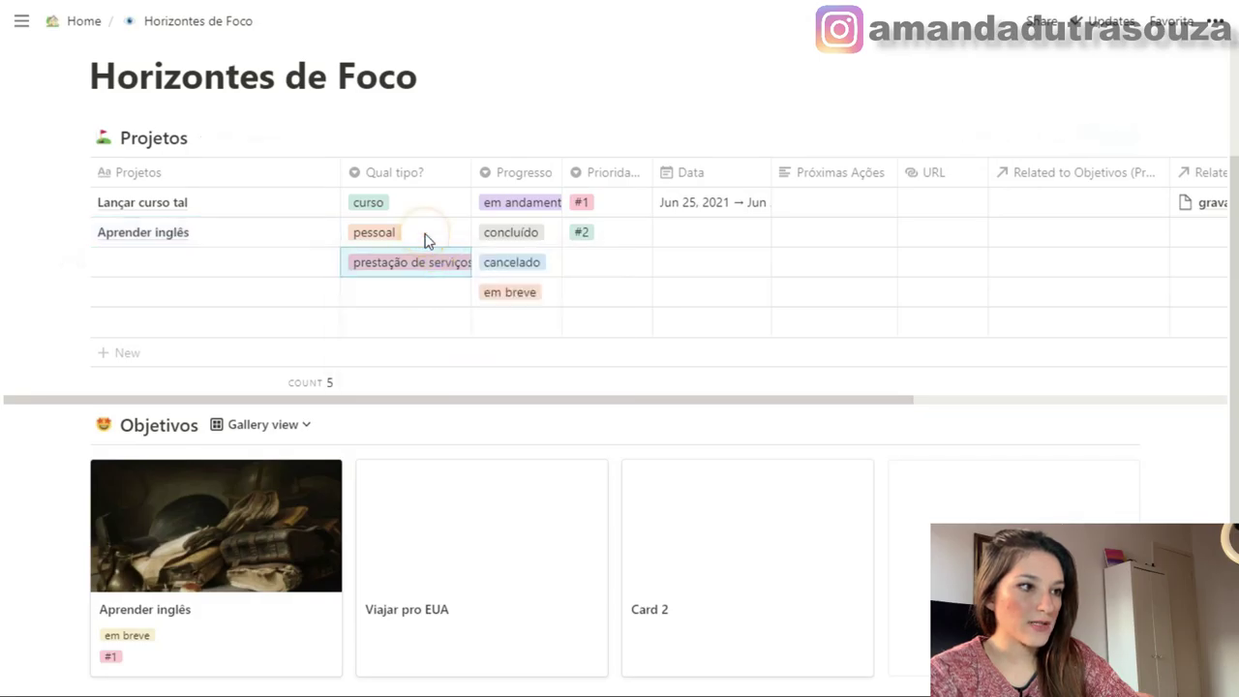
pyautogui.click(532, 230)
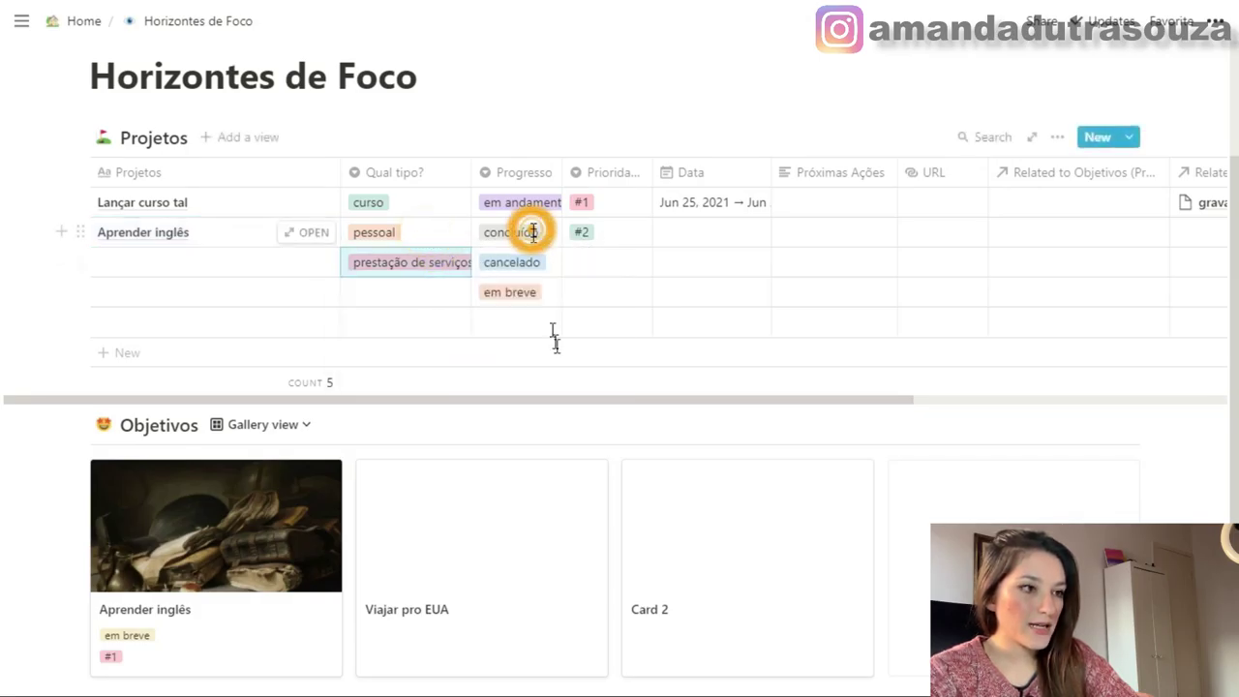
pyautogui.click(567, 372)
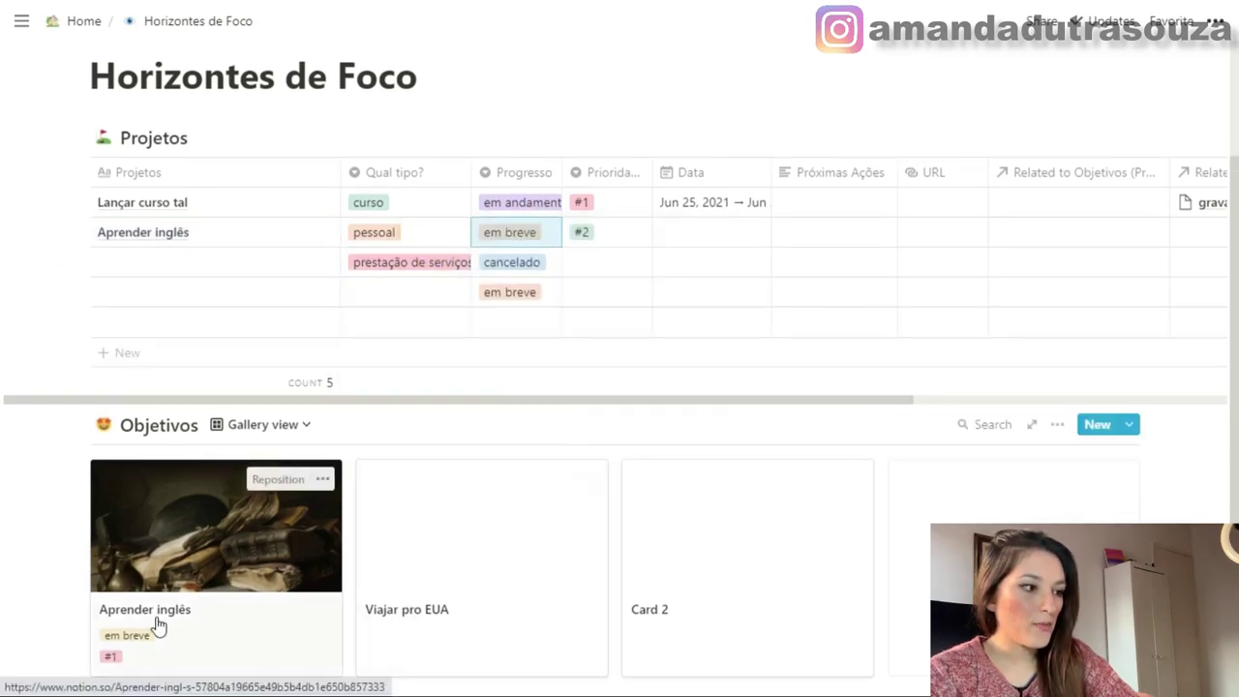
pyautogui.click(593, 244)
pyautogui.click(600, 288)
# Relate the Aprender inglês project to the Aprender inglês goal in the table's Related to Objetivos column
pyautogui.moveTo(838, 398); pyautogui.dragTo(896, 397)
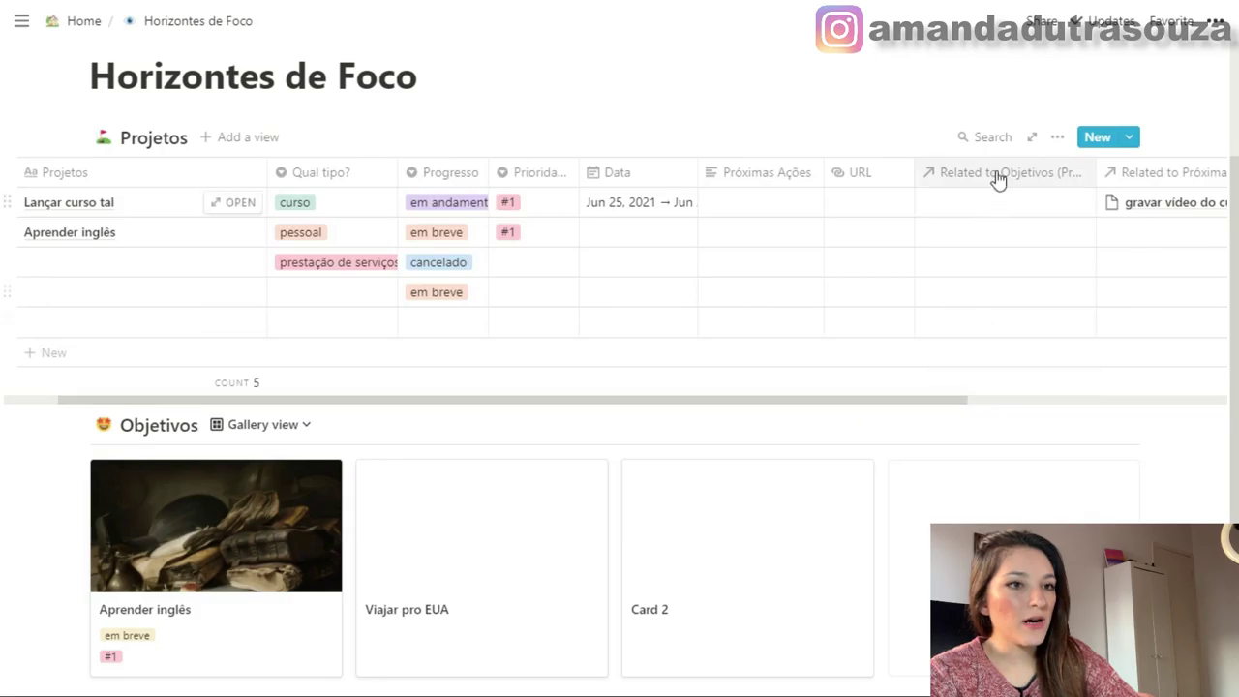
pyautogui.click(982, 242)
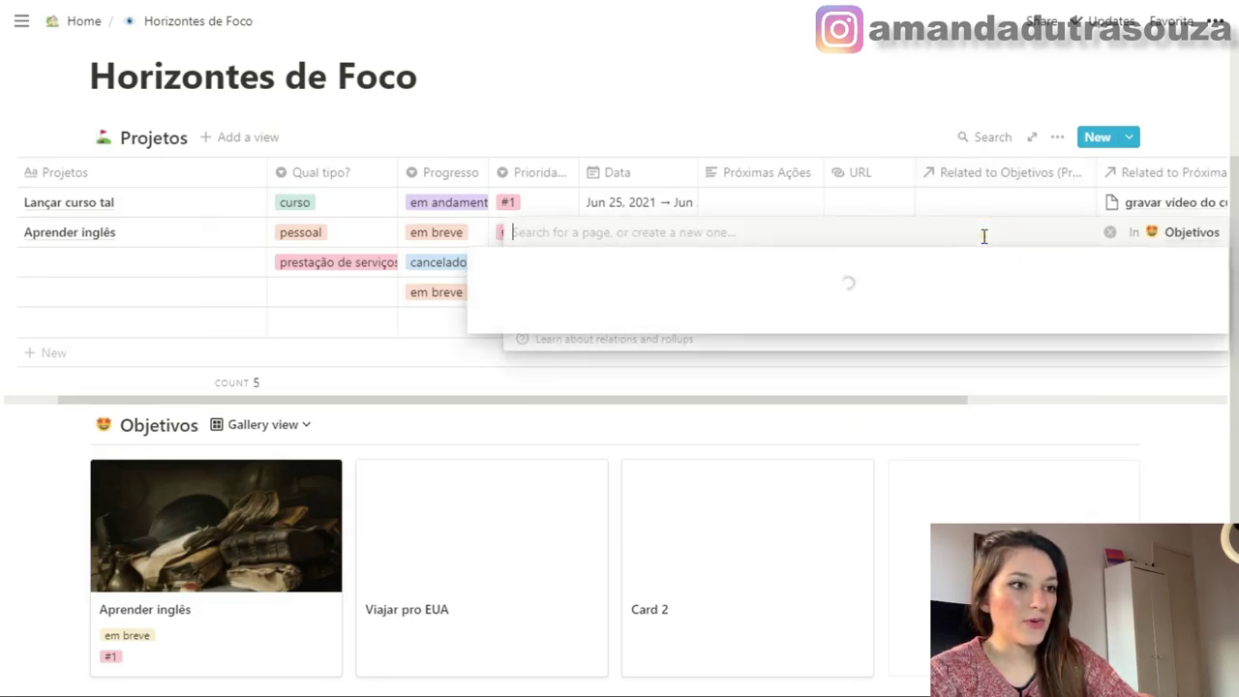
pyautogui.click(561, 315)
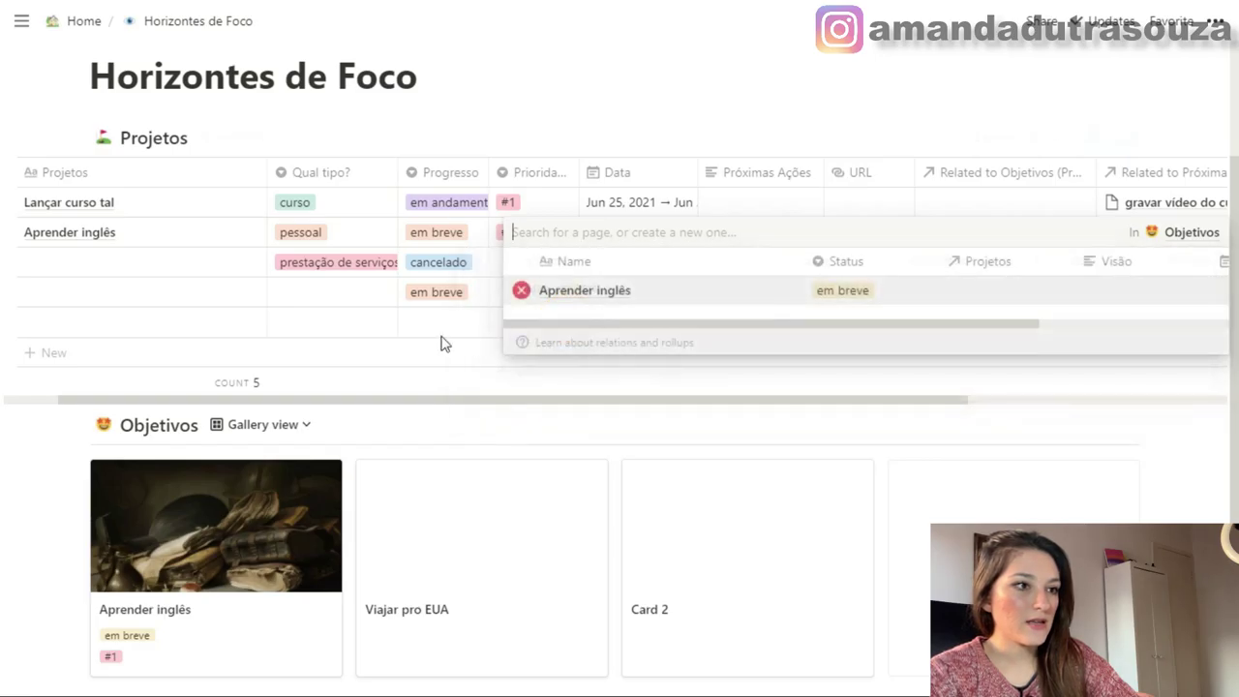
pyautogui.click(440, 343)
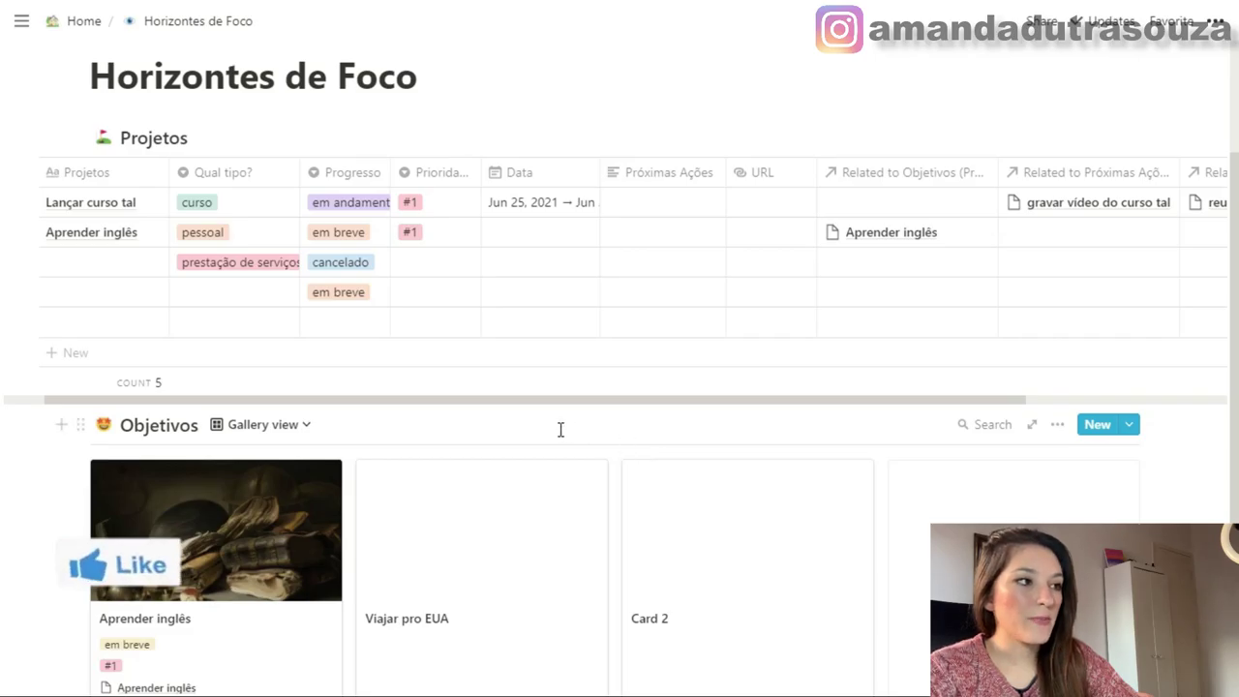
# Create a new template for the Projetos database and title it "Novo projeto"
pyautogui.scroll(2, 559, 428)
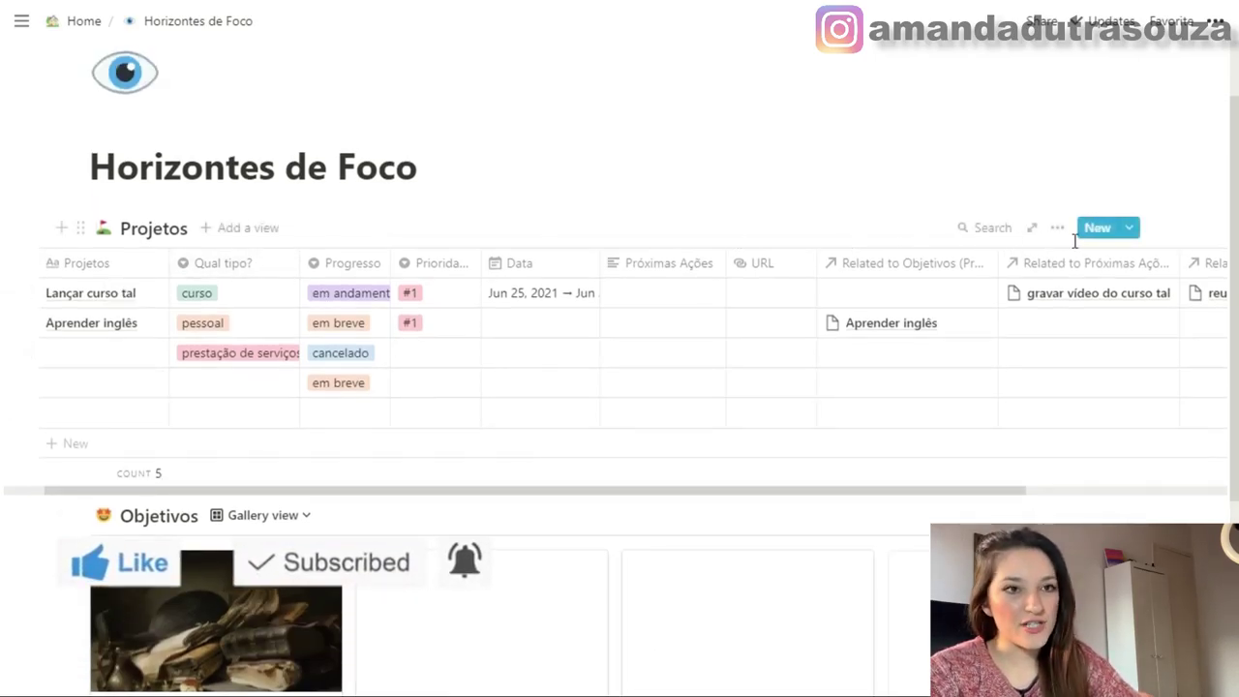
pyautogui.click(1127, 230)
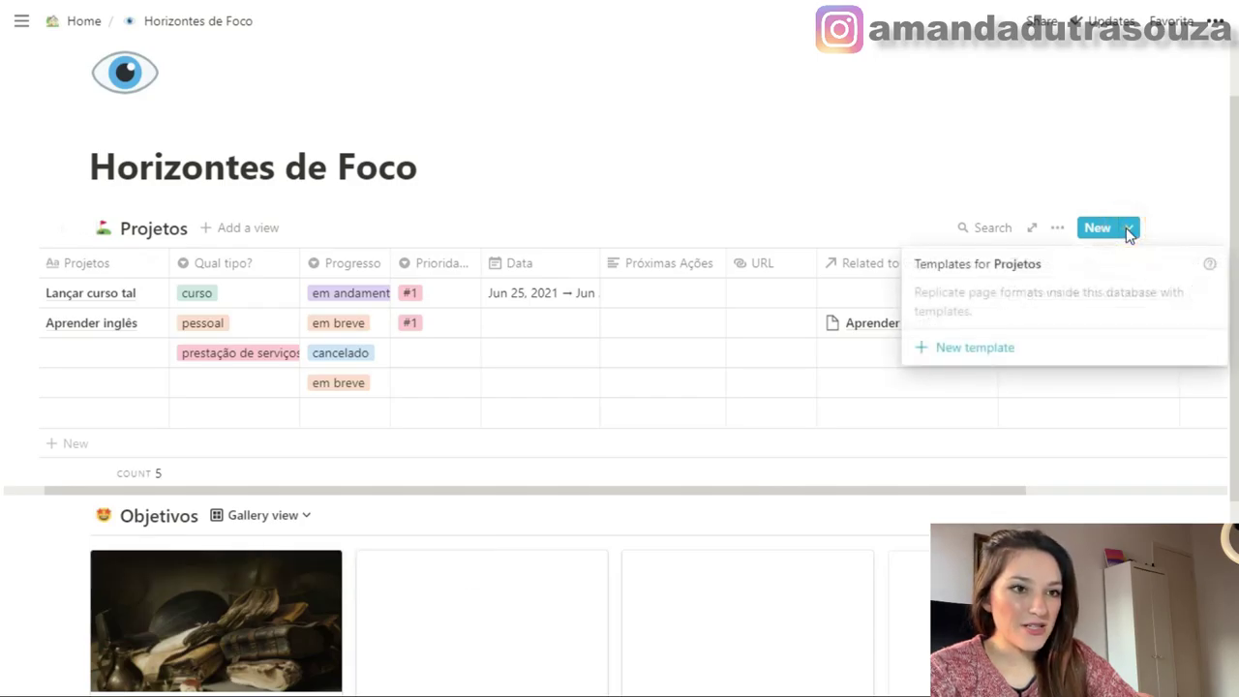
pyautogui.click(942, 350)
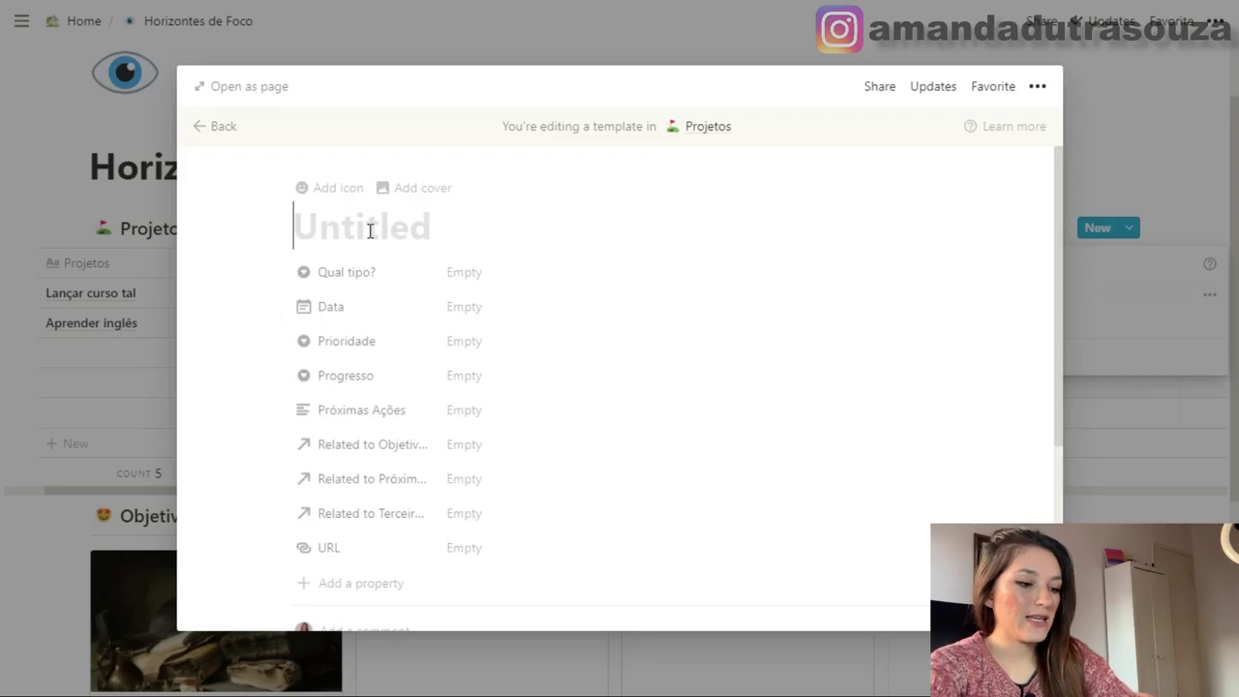
pyautogui.write('Novo projeto')
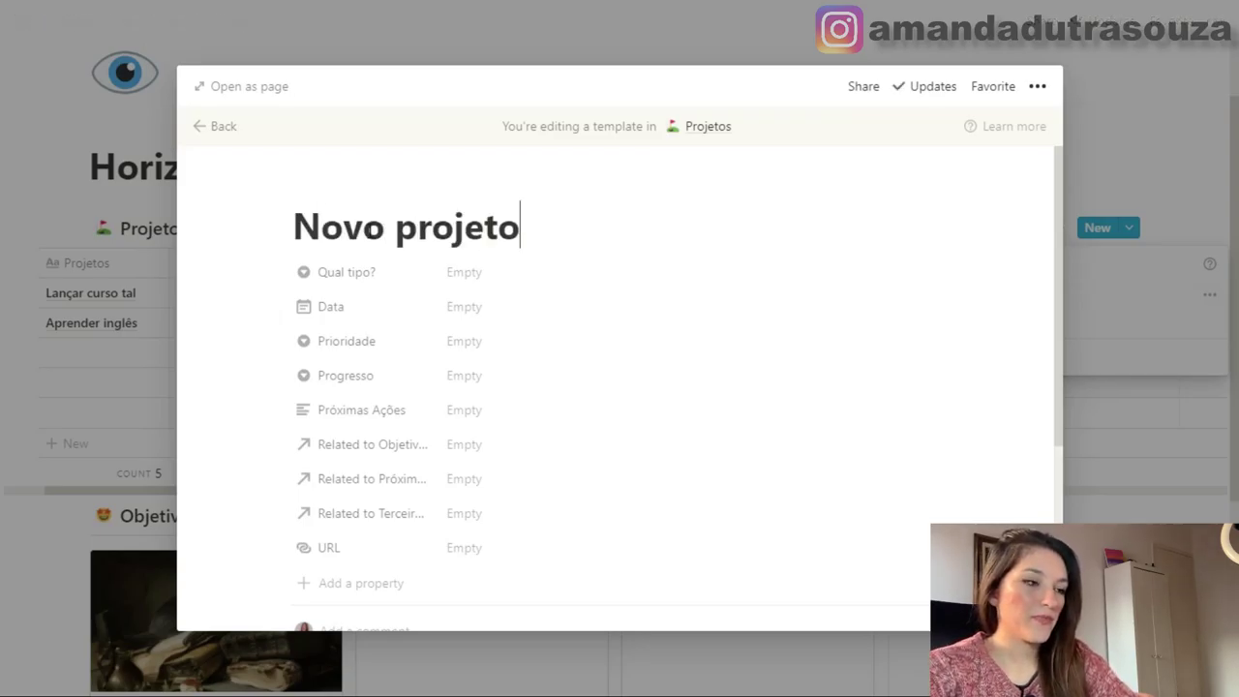
# Paste the copied Plan, Do, Study and Act sections into the template body as an unsynced copy
pyautogui.scroll(-3, 462, 349)
pyautogui.click(385, 407)
pyautogui.hotkey('ctrl', 'v')
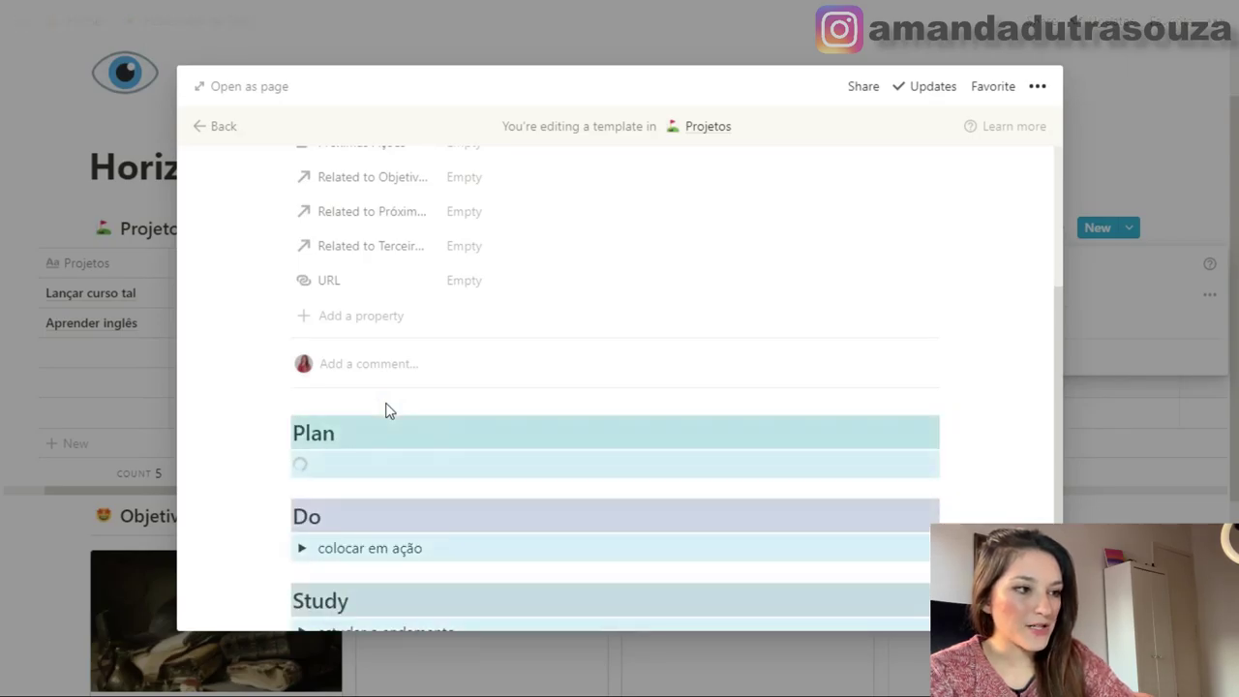
pyautogui.scroll(-2, 385, 410)
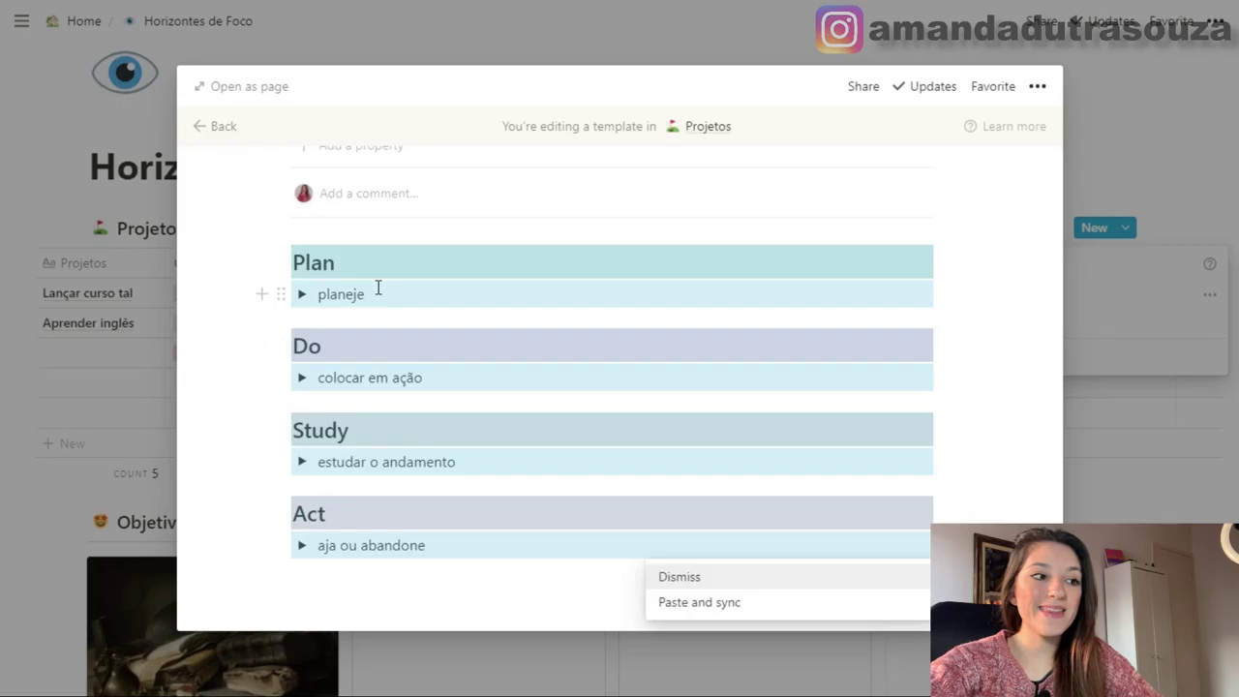
pyautogui.click(368, 487)
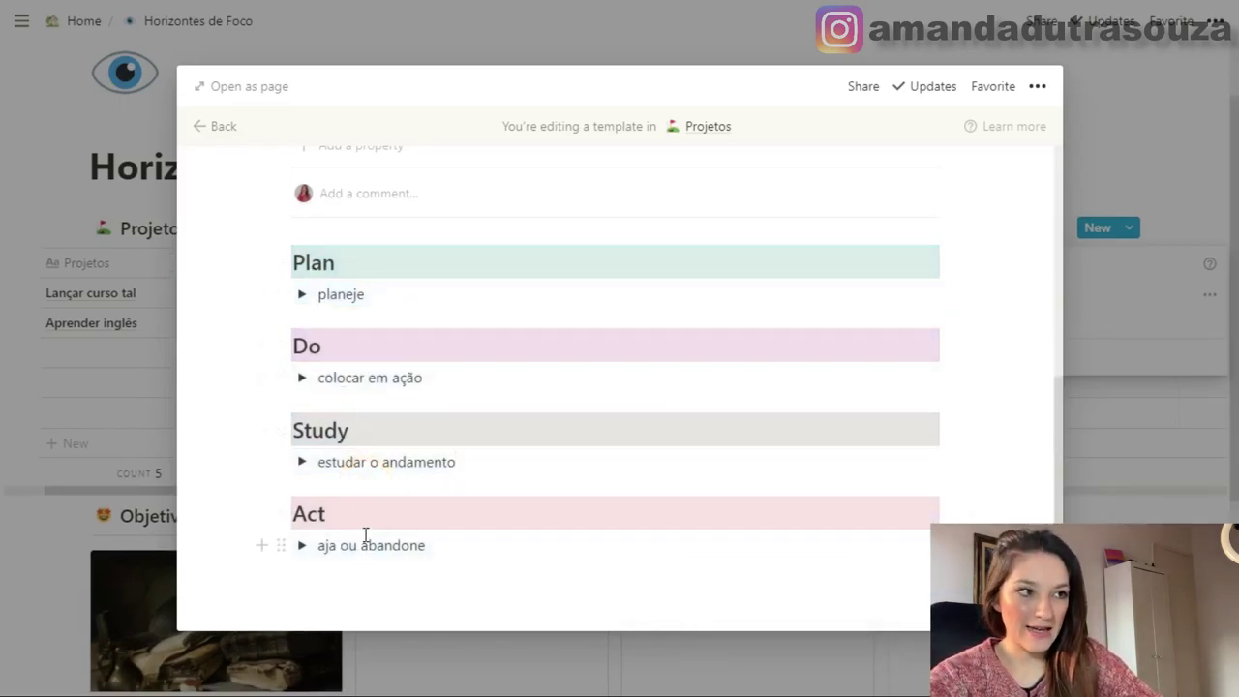
# Expand the "planeje" toggle under Plan and look over its planning prompts, including Porque and O que
pyautogui.scroll(2, 360, 503)
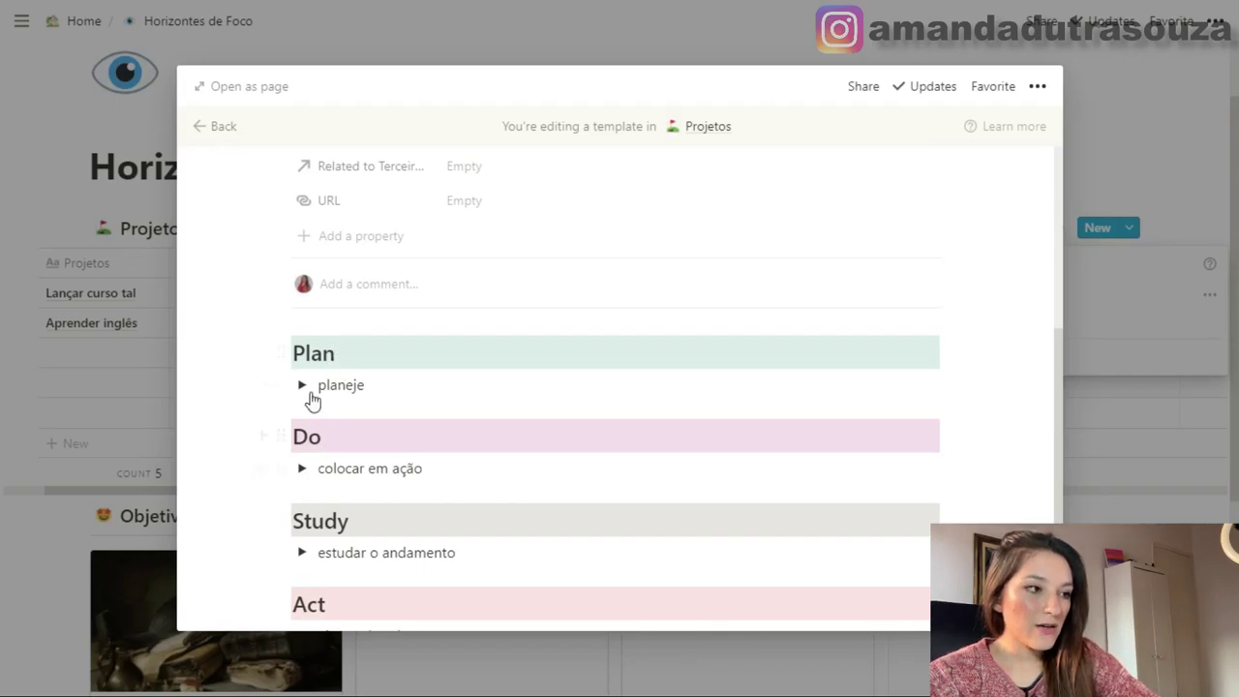
pyautogui.click(303, 386)
pyautogui.scroll(-3, 303, 393)
pyautogui.scroll(10, 492, 450)
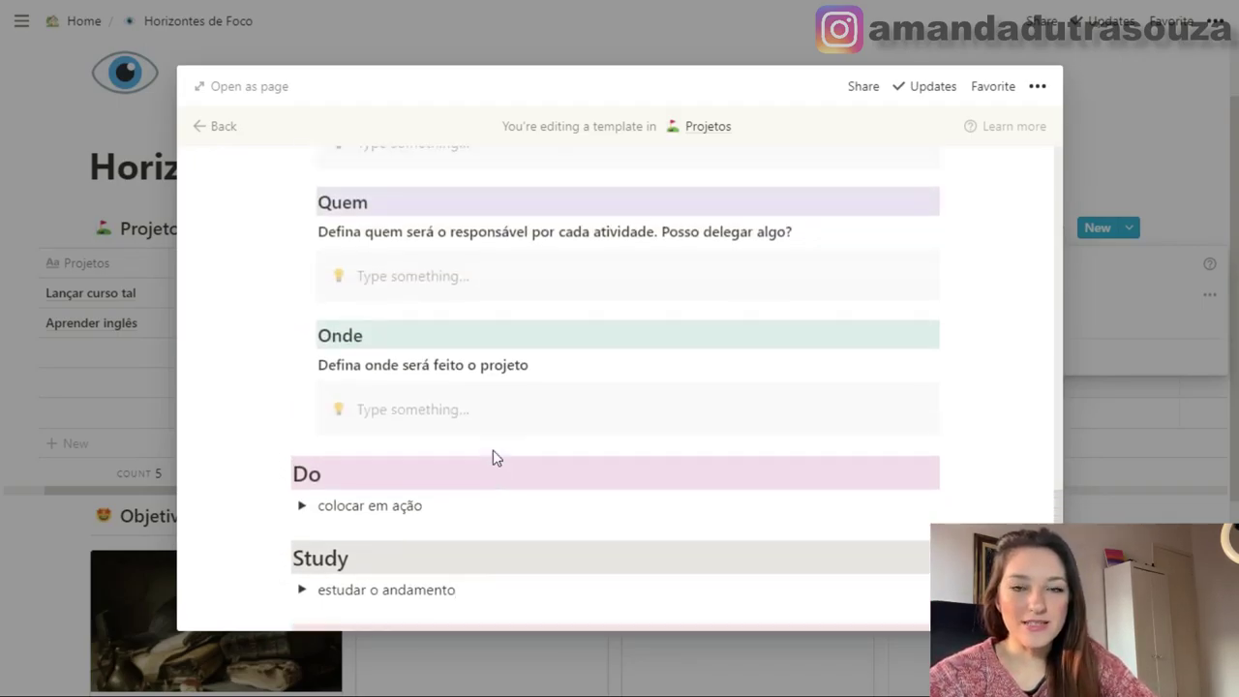
pyautogui.scroll(5, 493, 458)
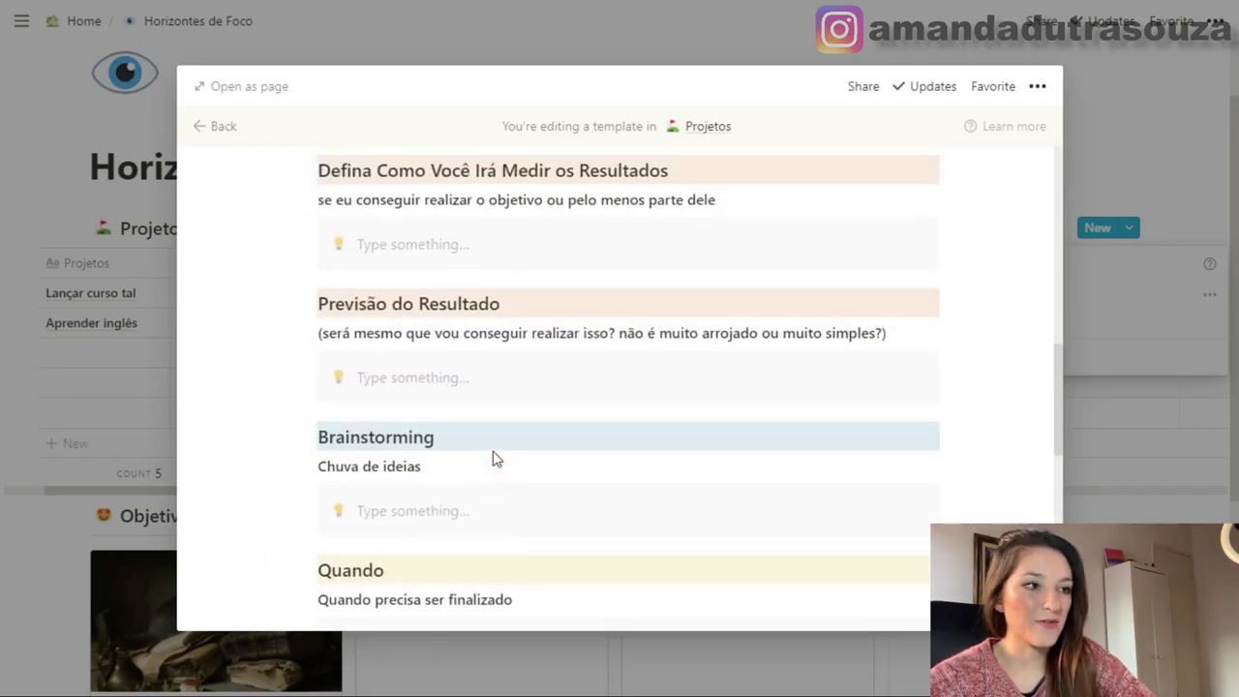
pyautogui.scroll(3, 493, 455)
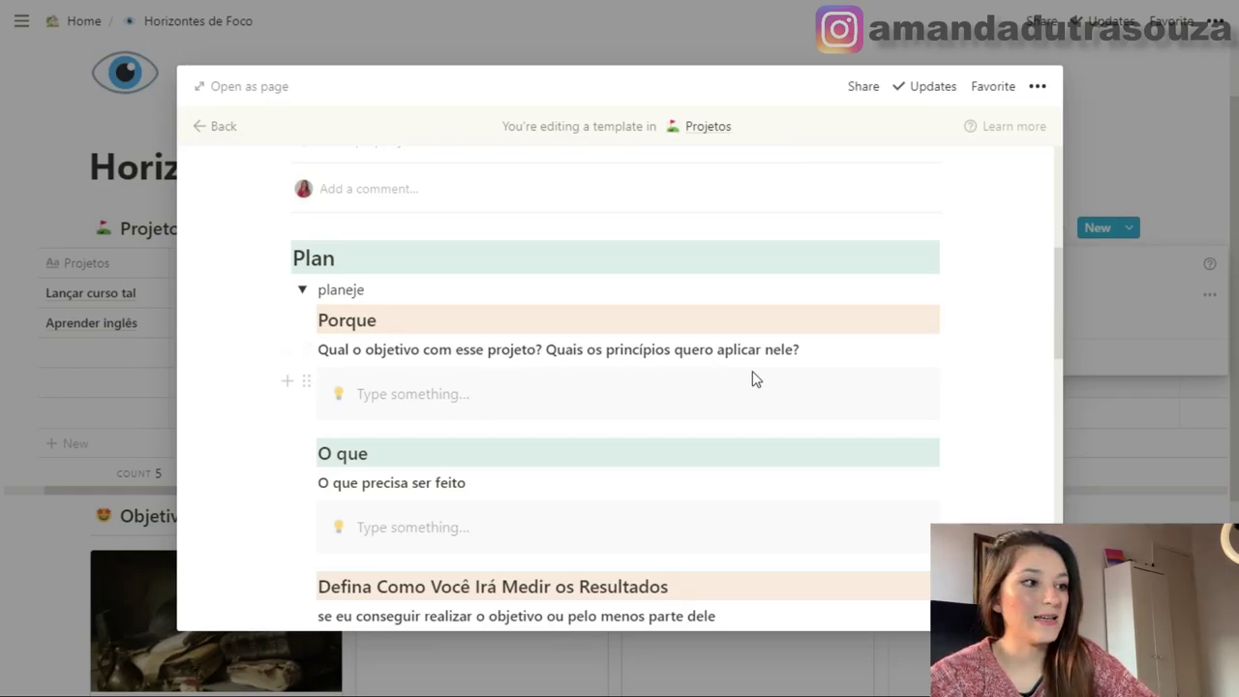
# Examine the Plan prompts from "Defina Como Você Irá Medir os Resultados" through Onde, and collapse the "planeje" toggle
pyautogui.scroll(-2, 600, 380)
pyautogui.scroll(-2, 437, 426)
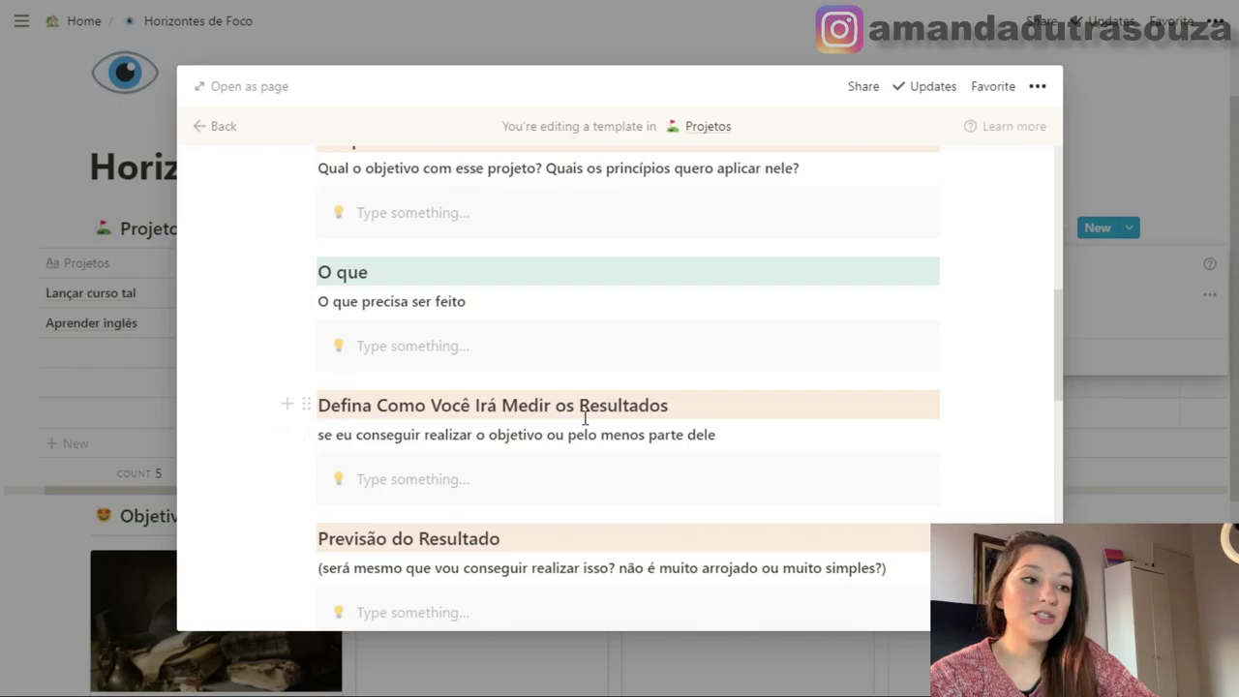
pyautogui.click(438, 484)
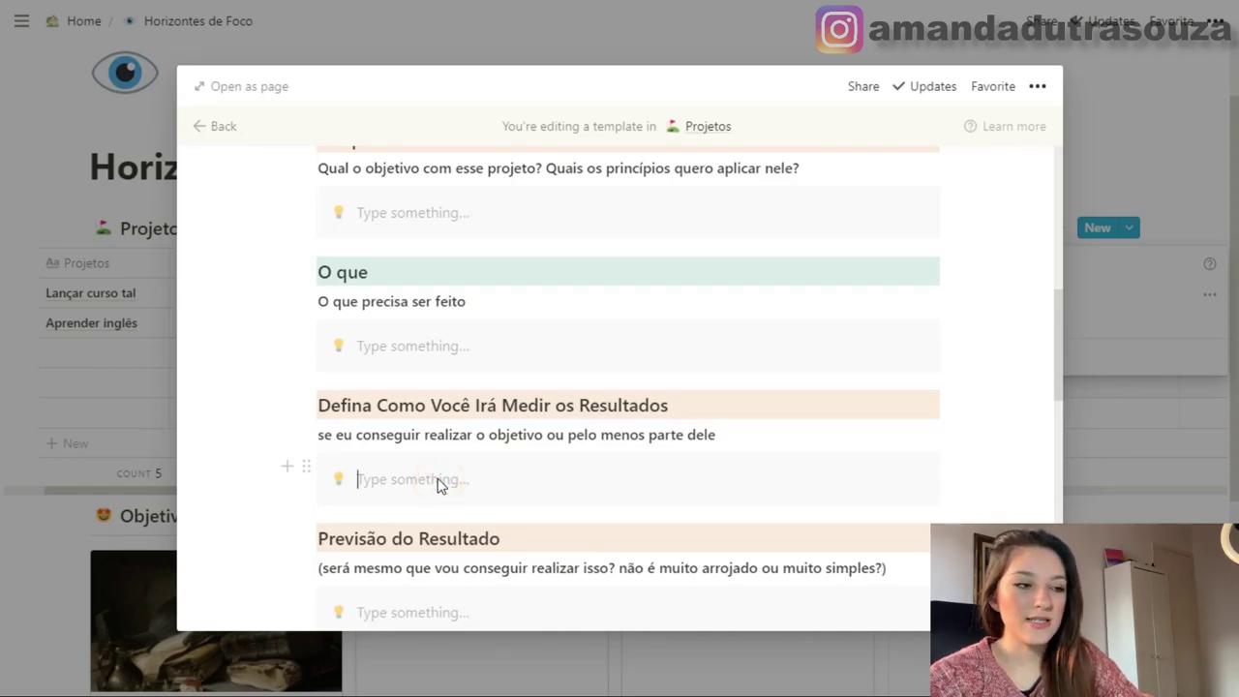
pyautogui.scroll(-3, 446, 464)
pyautogui.moveTo(512, 356); pyautogui.dragTo(319, 356)
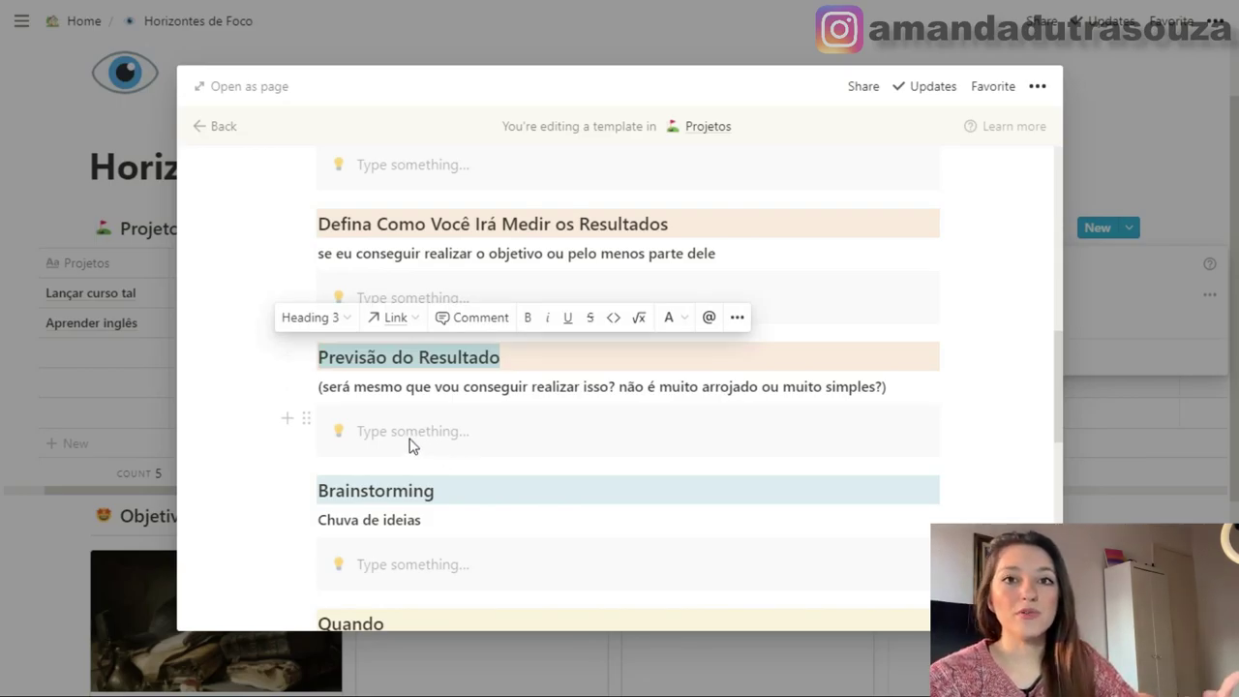
pyautogui.scroll(-2, 420, 430)
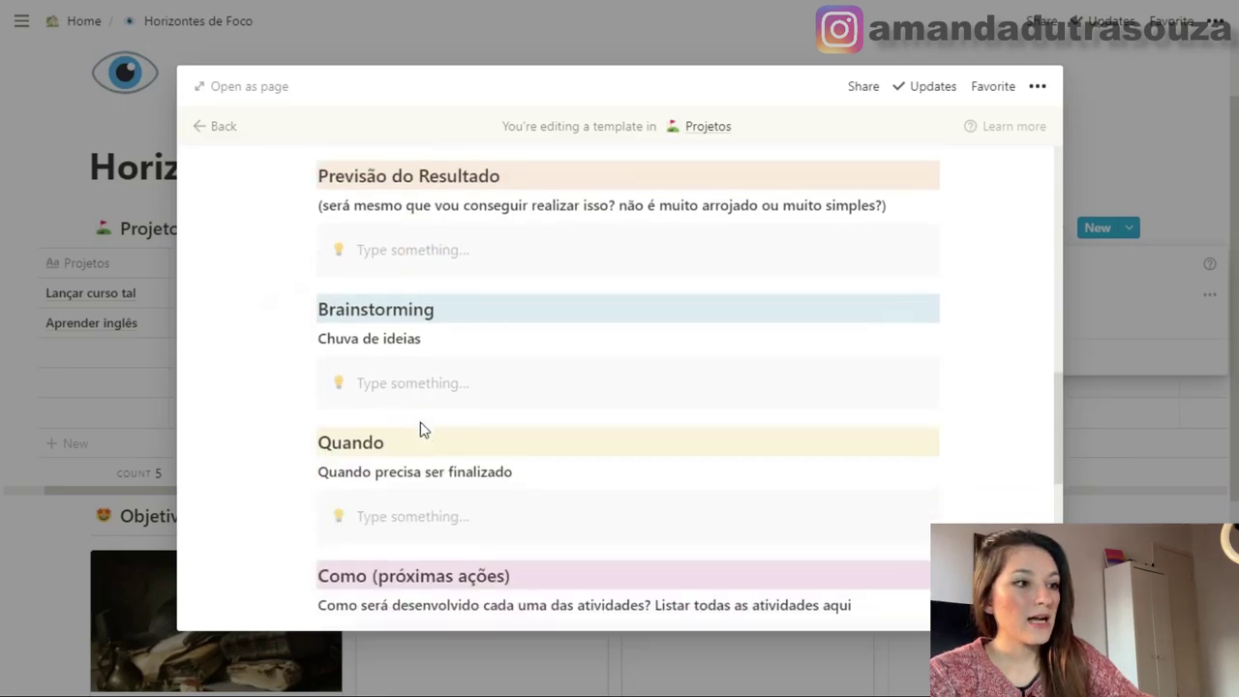
pyautogui.moveTo(440, 306); pyautogui.dragTo(333, 309)
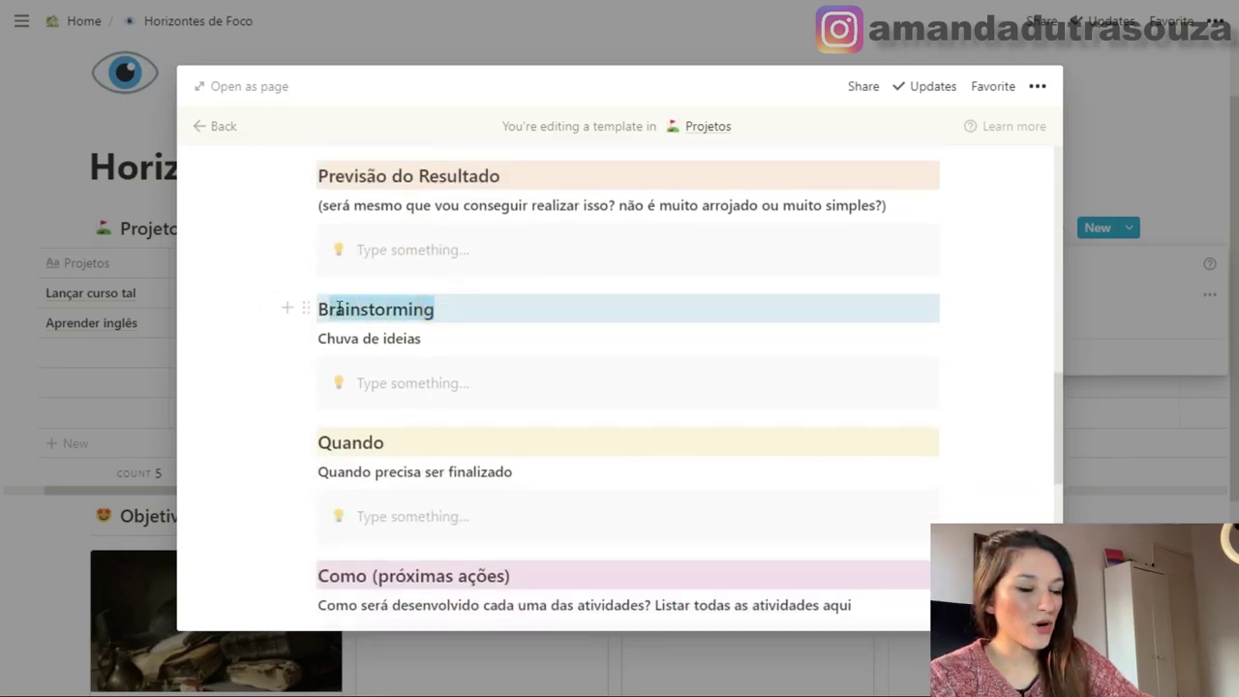
pyautogui.click(420, 389)
pyautogui.scroll(-1, 426, 411)
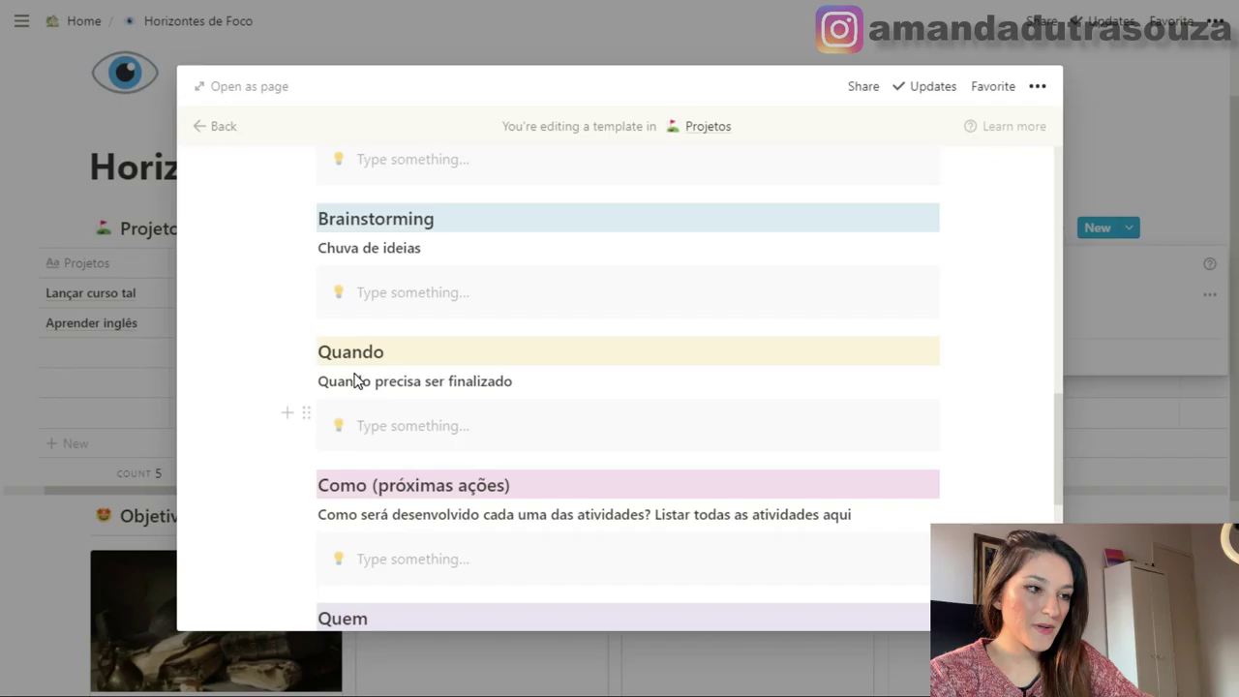
pyautogui.scroll(-1, 460, 408)
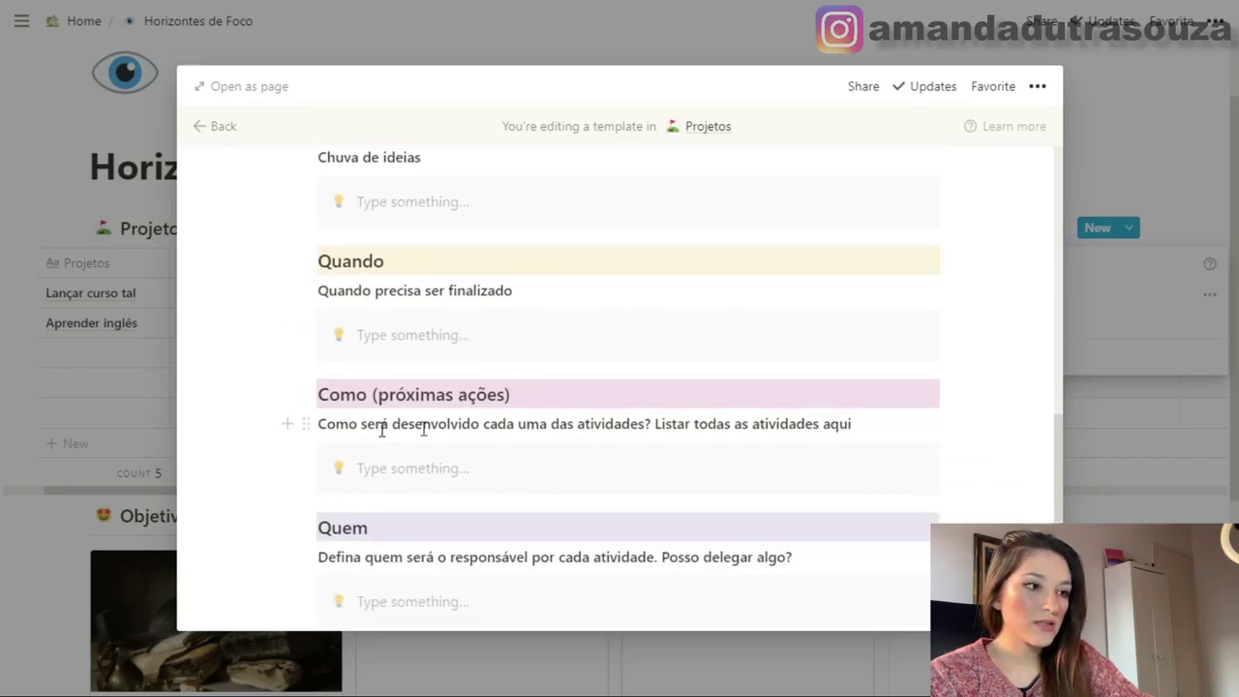
pyautogui.scroll(-2, 643, 440)
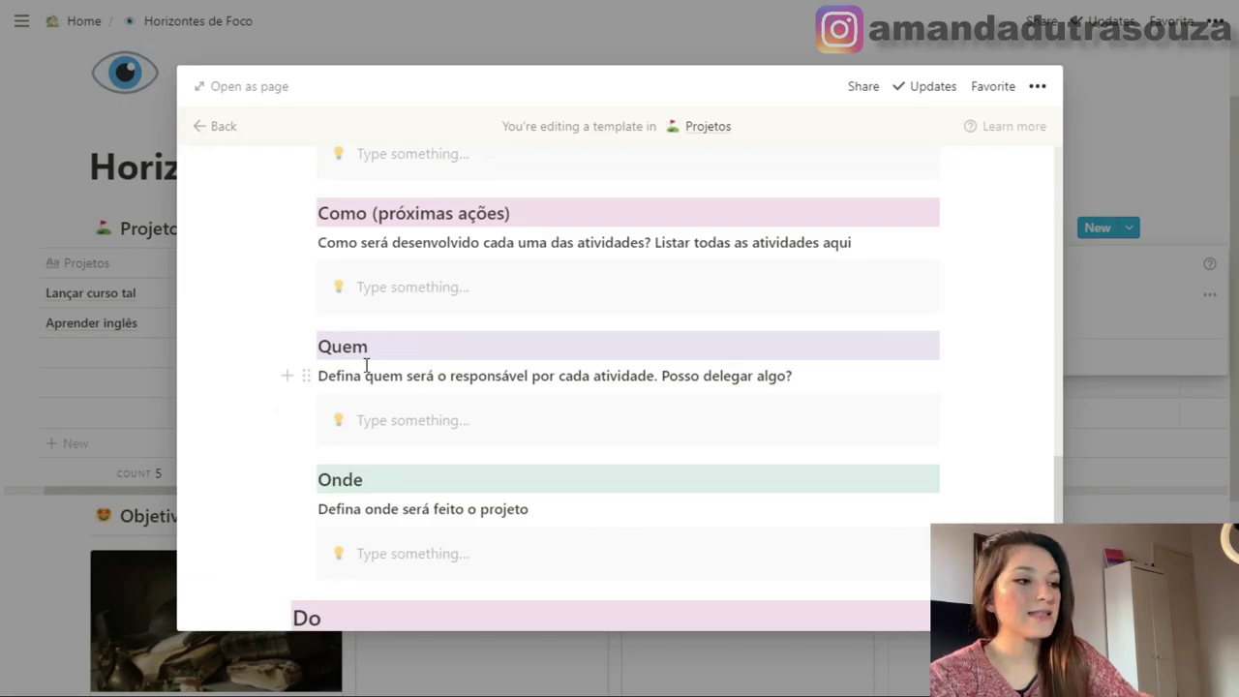
pyautogui.scroll(-1, 366, 364)
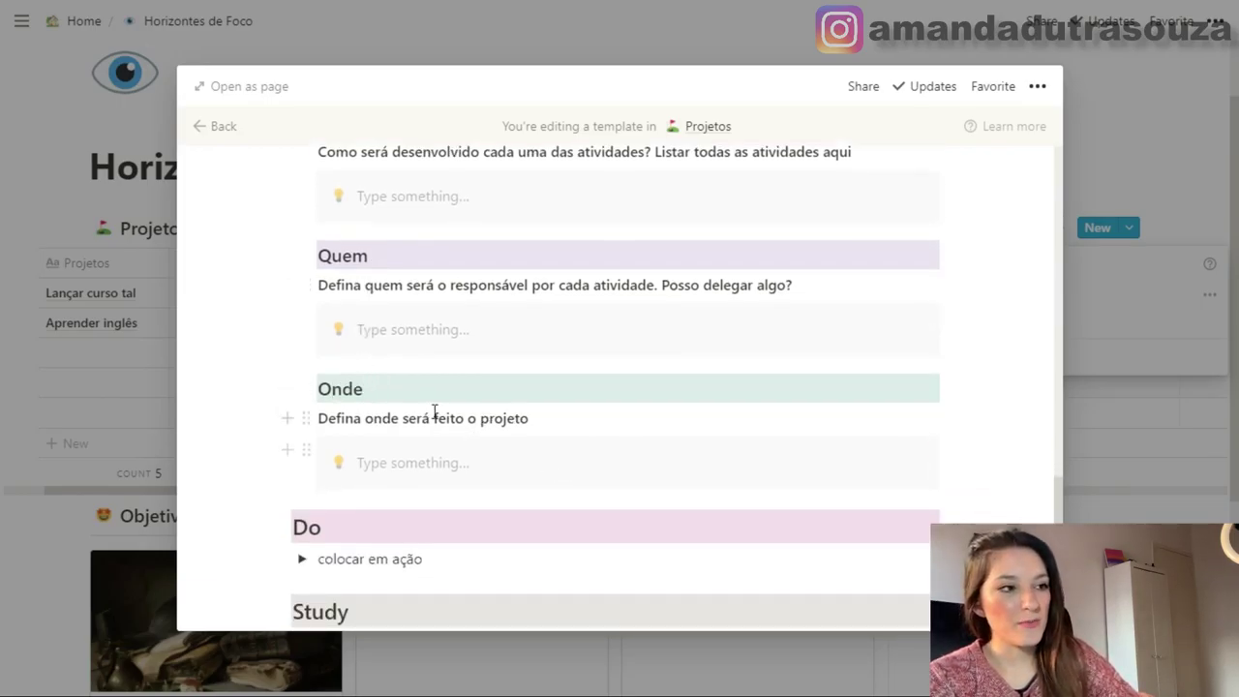
pyautogui.scroll(10, 433, 411)
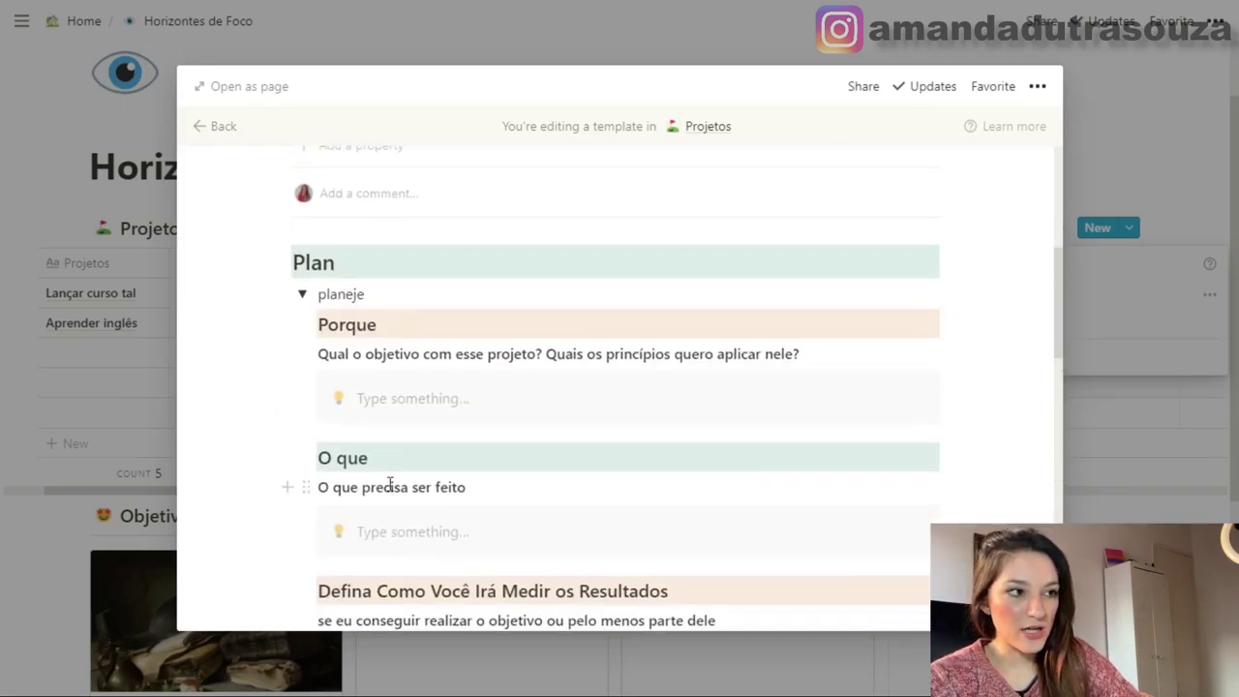
pyautogui.scroll(1, 390, 483)
pyautogui.click(302, 378)
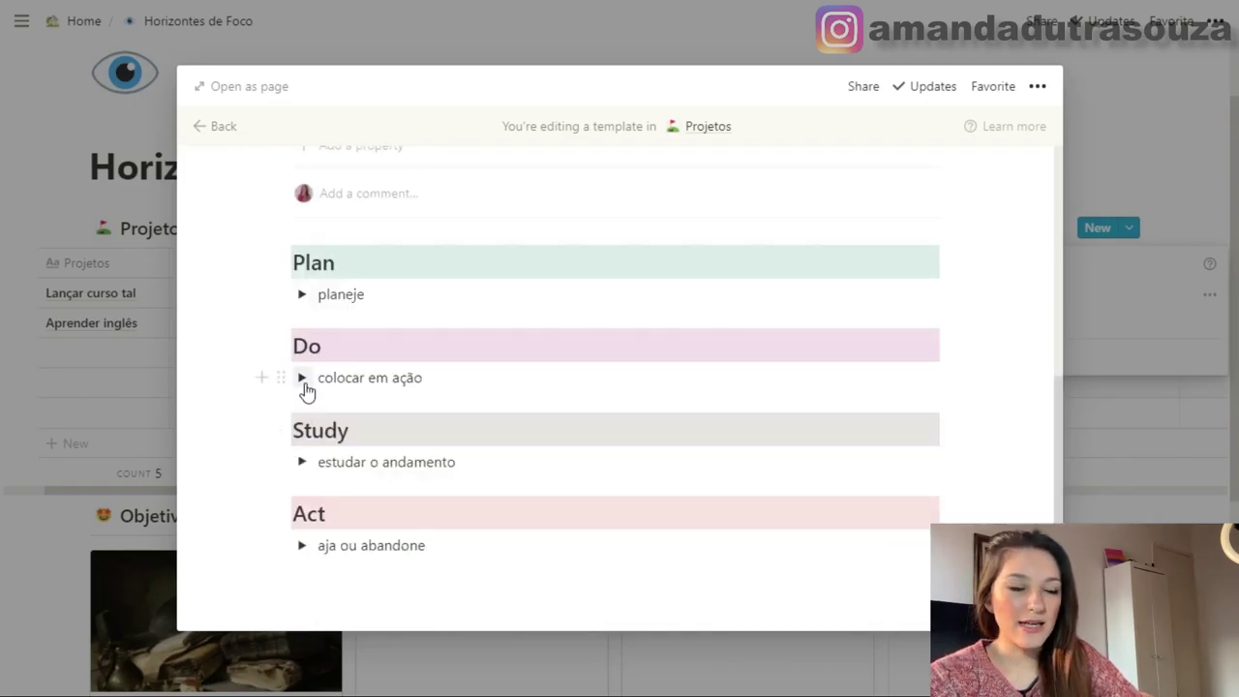
# Expand the "colocar em ação" toggle under Do, examine its documentation and information-gathering prompts, and collapse it
pyautogui.click(303, 385)
pyautogui.scroll(-2, 606, 473)
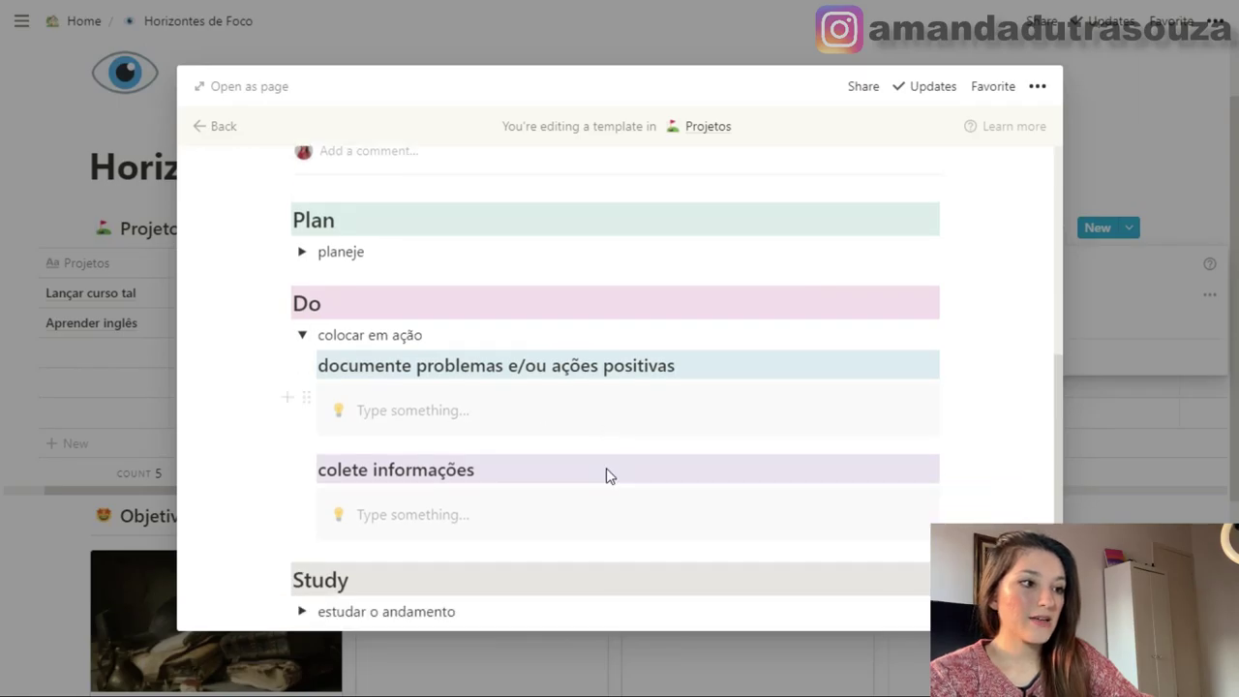
pyautogui.click(412, 368)
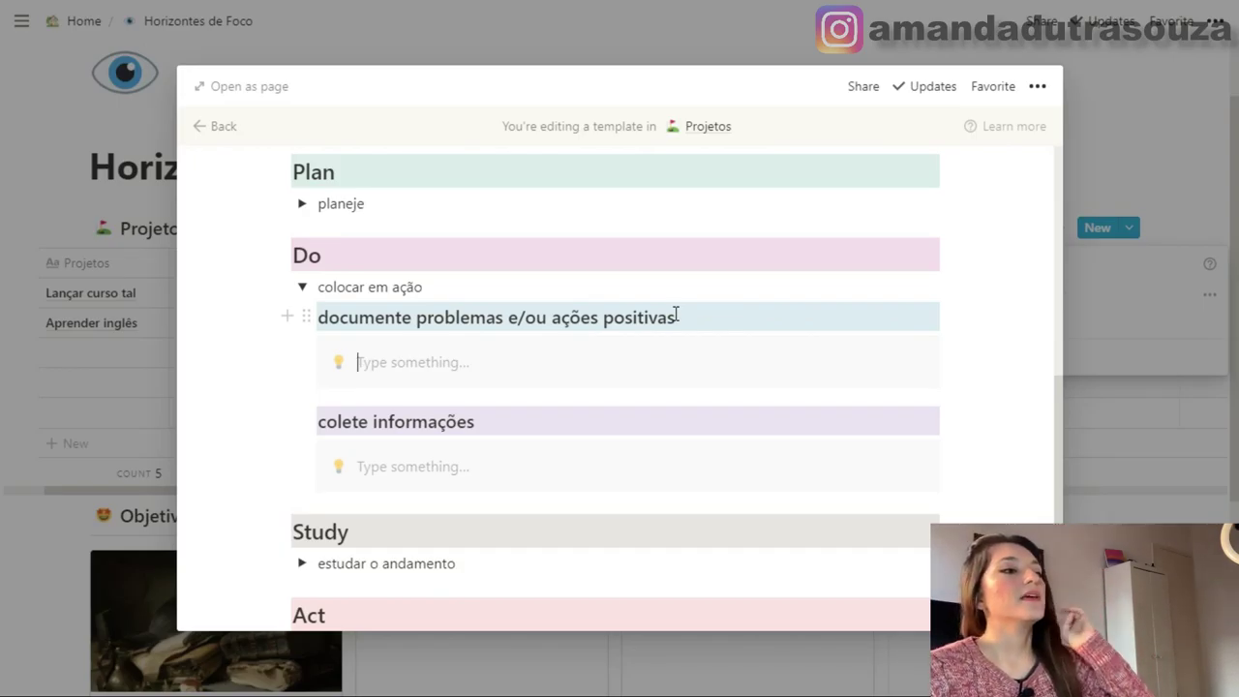
pyautogui.click(444, 473)
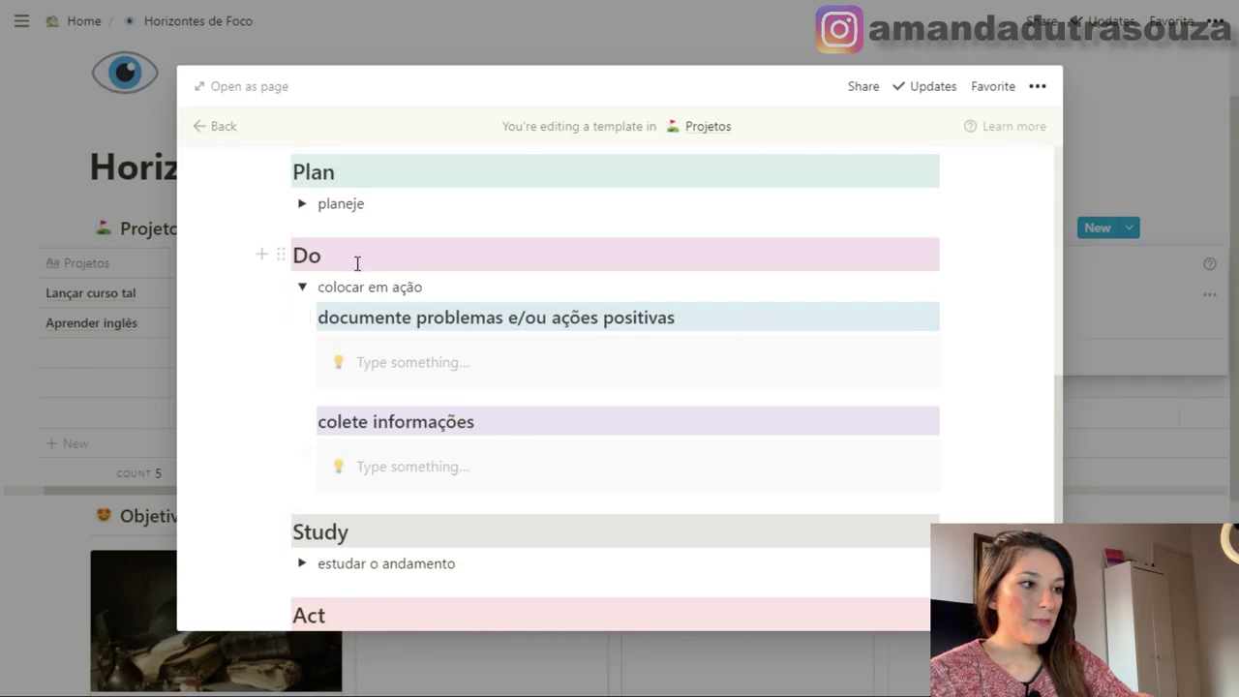
pyautogui.click(302, 287)
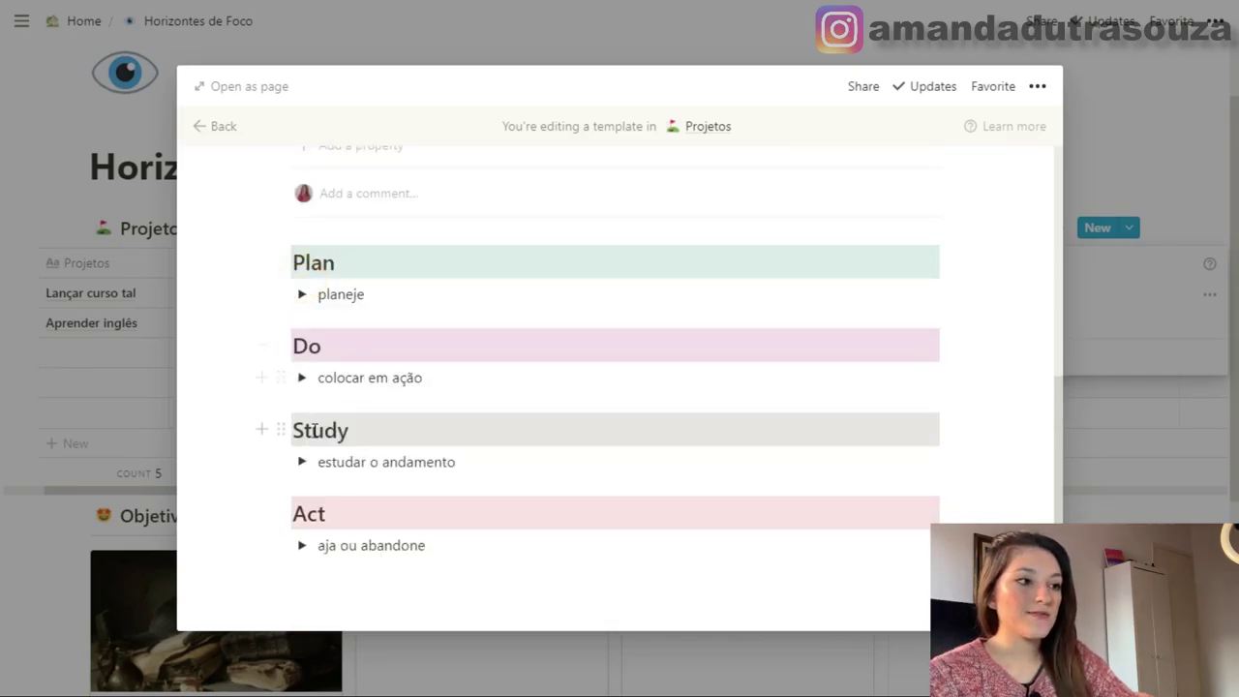
# Expand the "estudar o andamento" toggle under Study, examine its result-analysis, comparison and improvement prompts, and collapse it
pyautogui.click(302, 462)
pyautogui.scroll(-4, 733, 470)
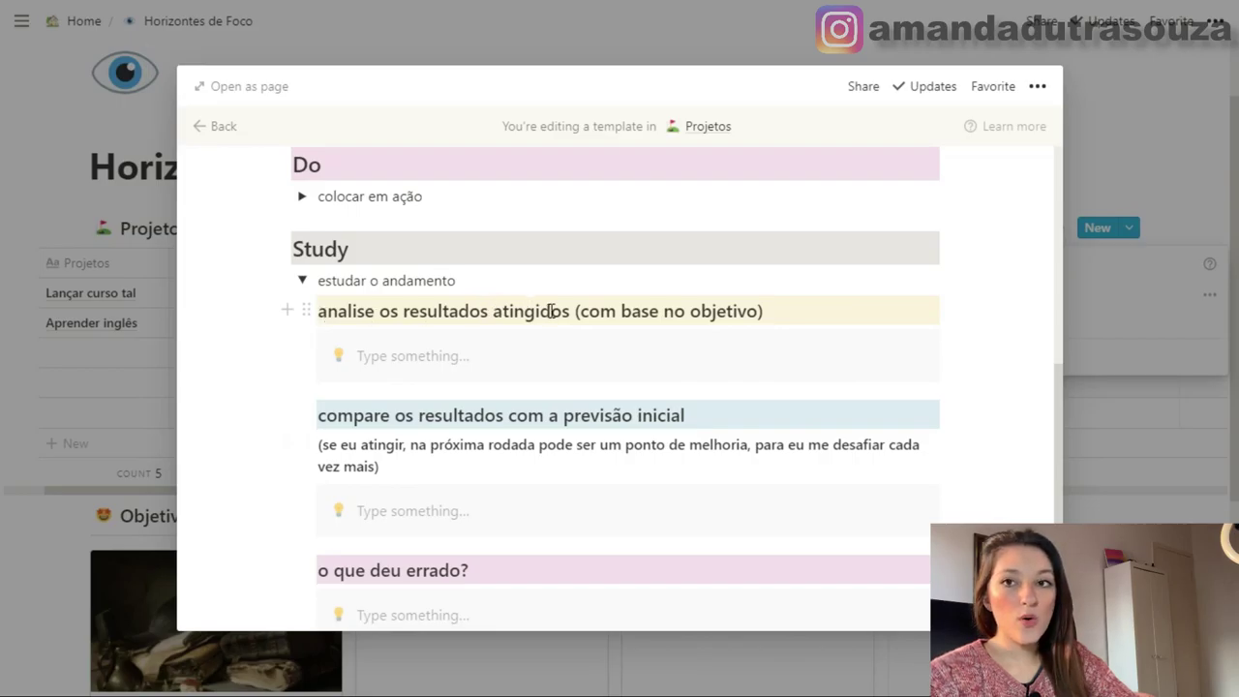
pyautogui.scroll(2, 310, 218)
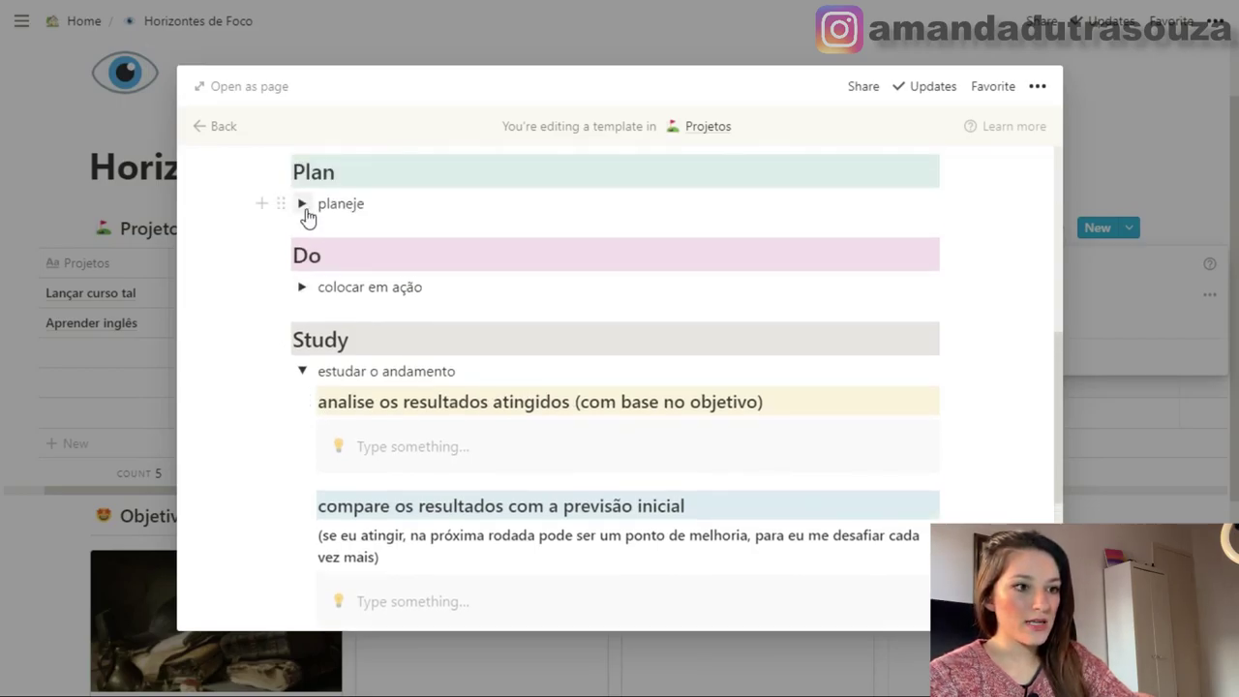
pyautogui.scroll(-2, 511, 506)
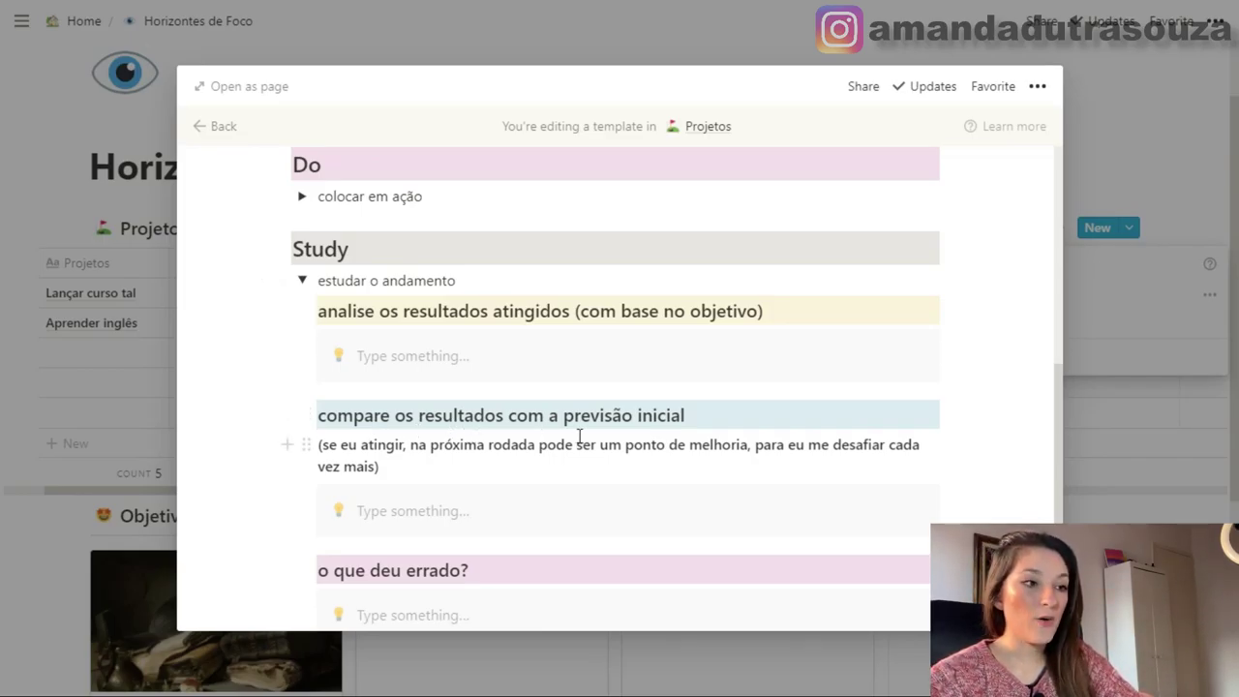
pyautogui.moveTo(318, 446); pyautogui.dragTo(436, 479)
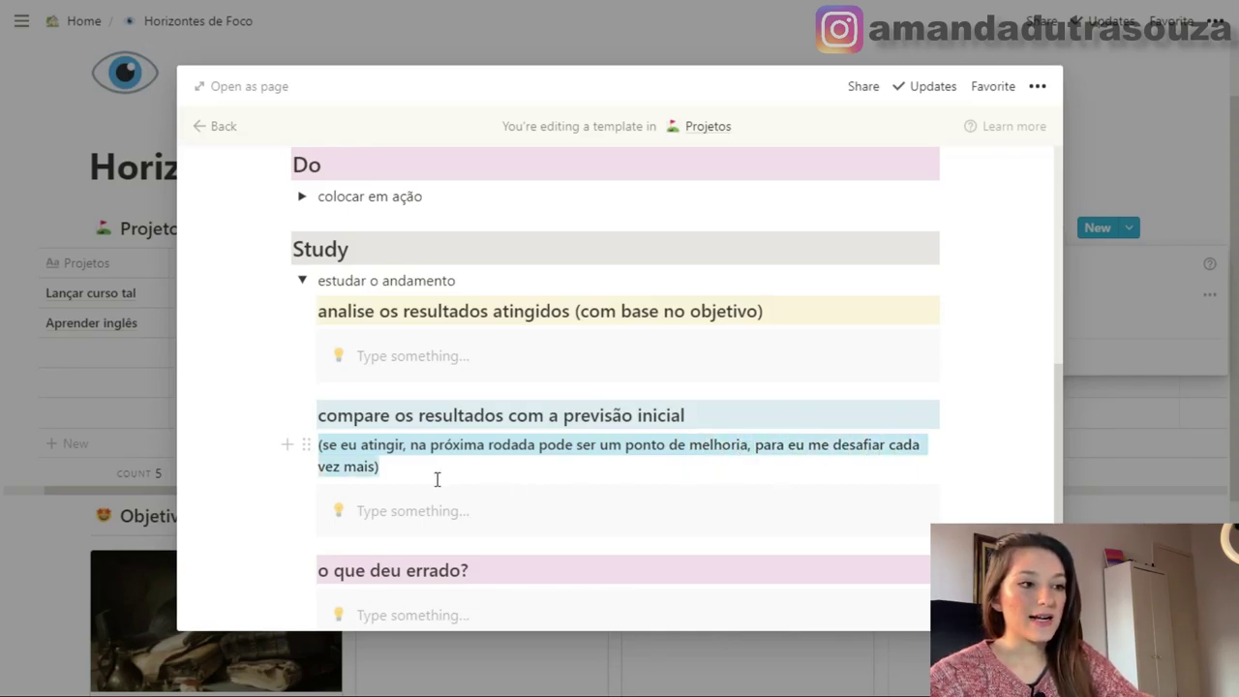
pyautogui.click(430, 491)
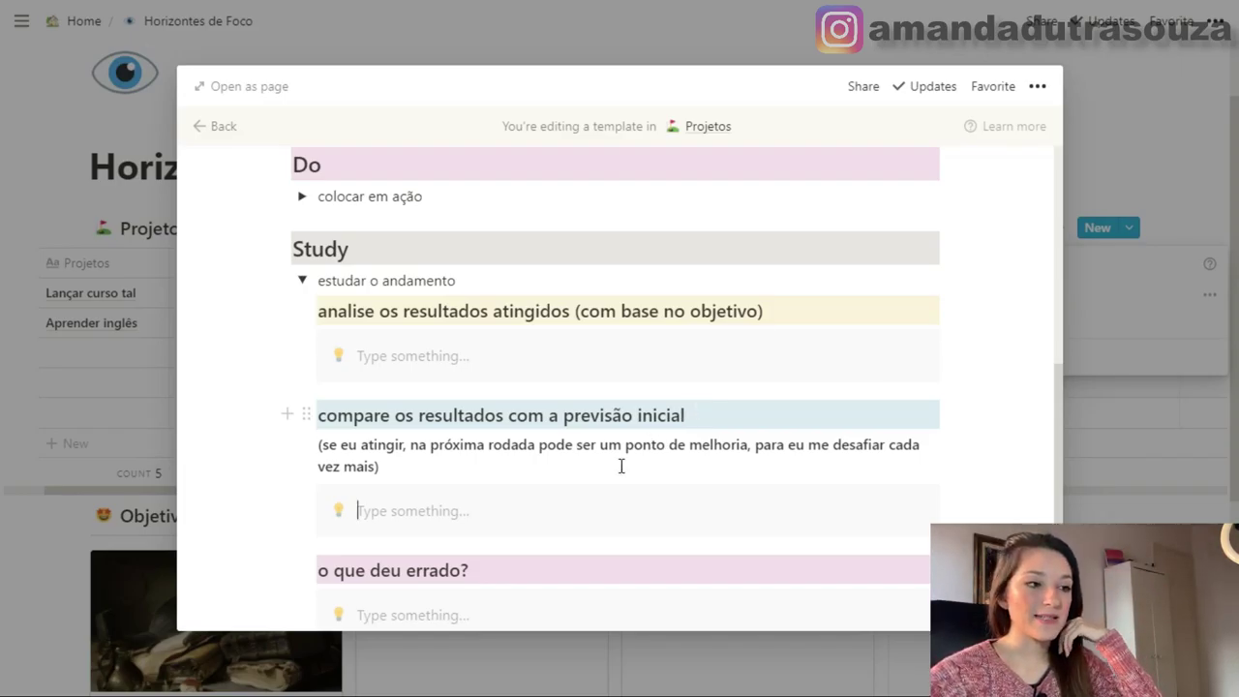
pyautogui.scroll(-3, 622, 466)
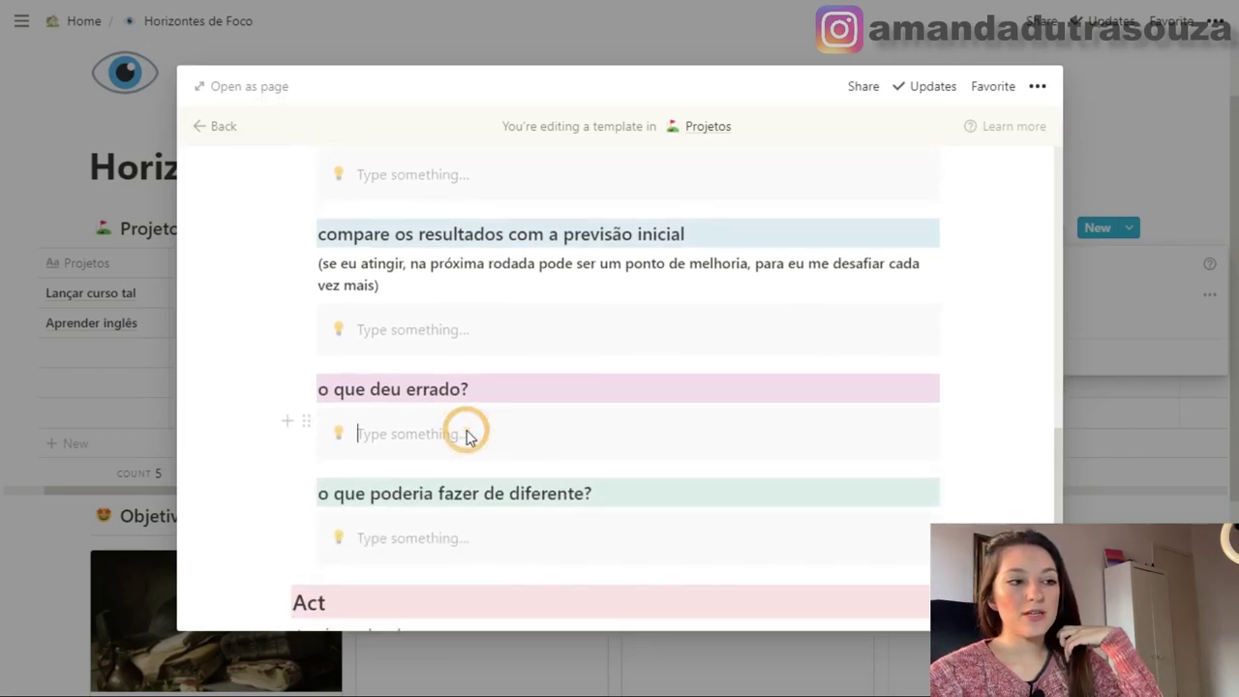
pyautogui.scroll(-2, 464, 435)
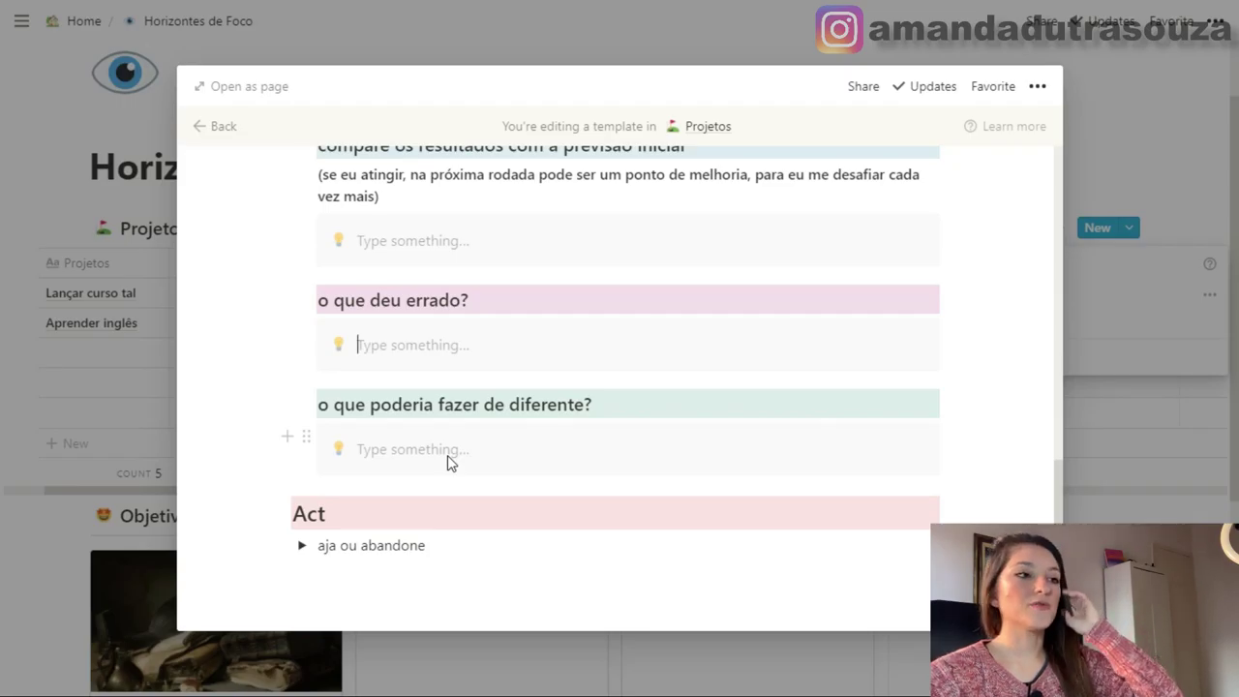
pyautogui.scroll(6, 416, 445)
pyautogui.click(303, 373)
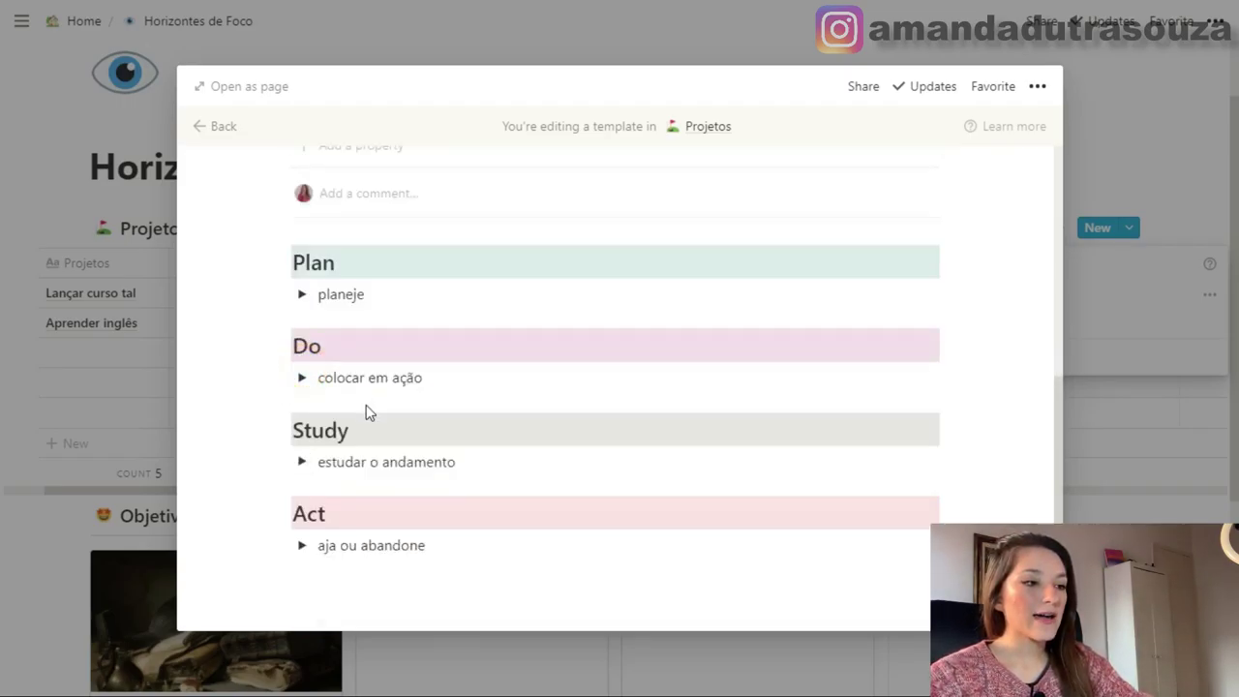
# Examine the approve, alter and abandon prompts inside the "aja ou abandone" toggle under Act, and close the Novo projeto template
pyautogui.click(302, 545)
pyautogui.scroll(-6, 415, 525)
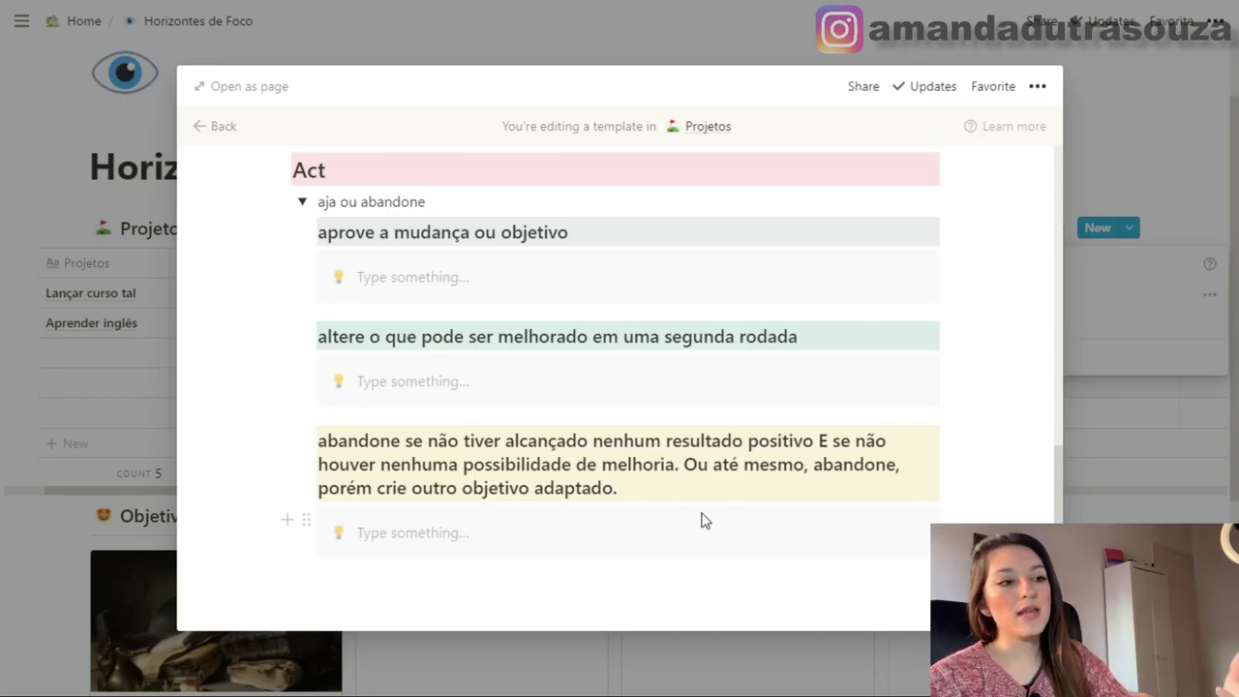
pyautogui.scroll(2, 385, 368)
pyautogui.scroll(-2, 384, 372)
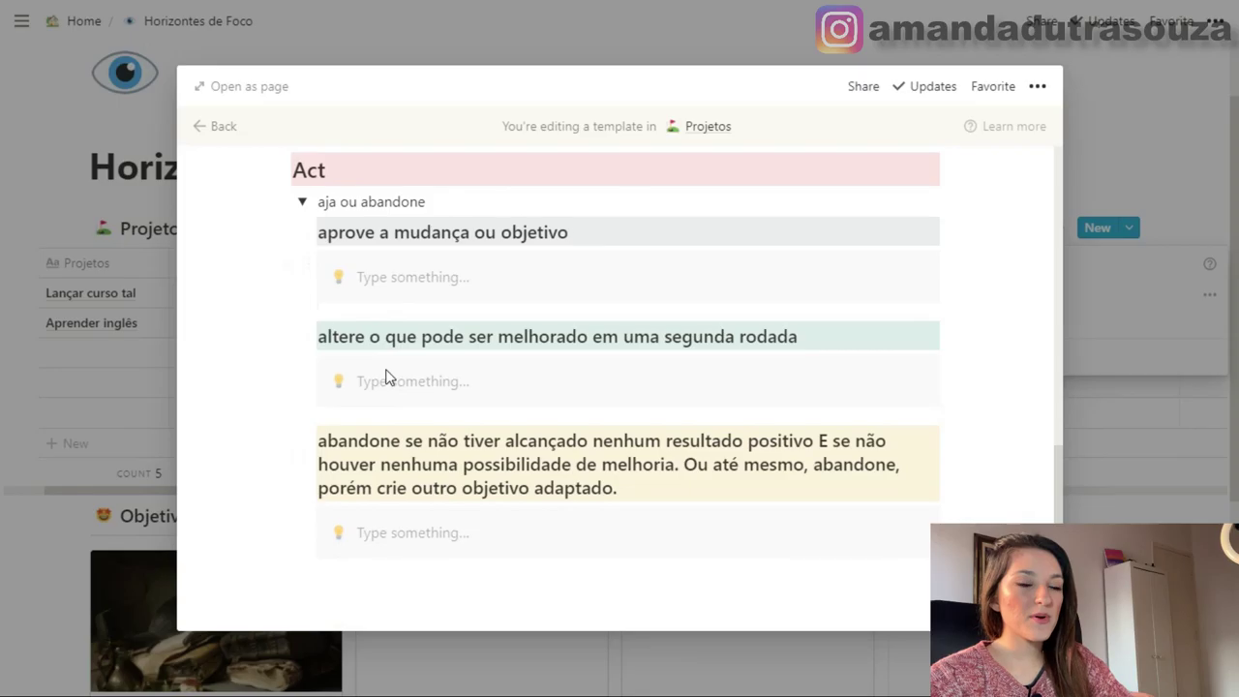
pyautogui.scroll(10, 384, 376)
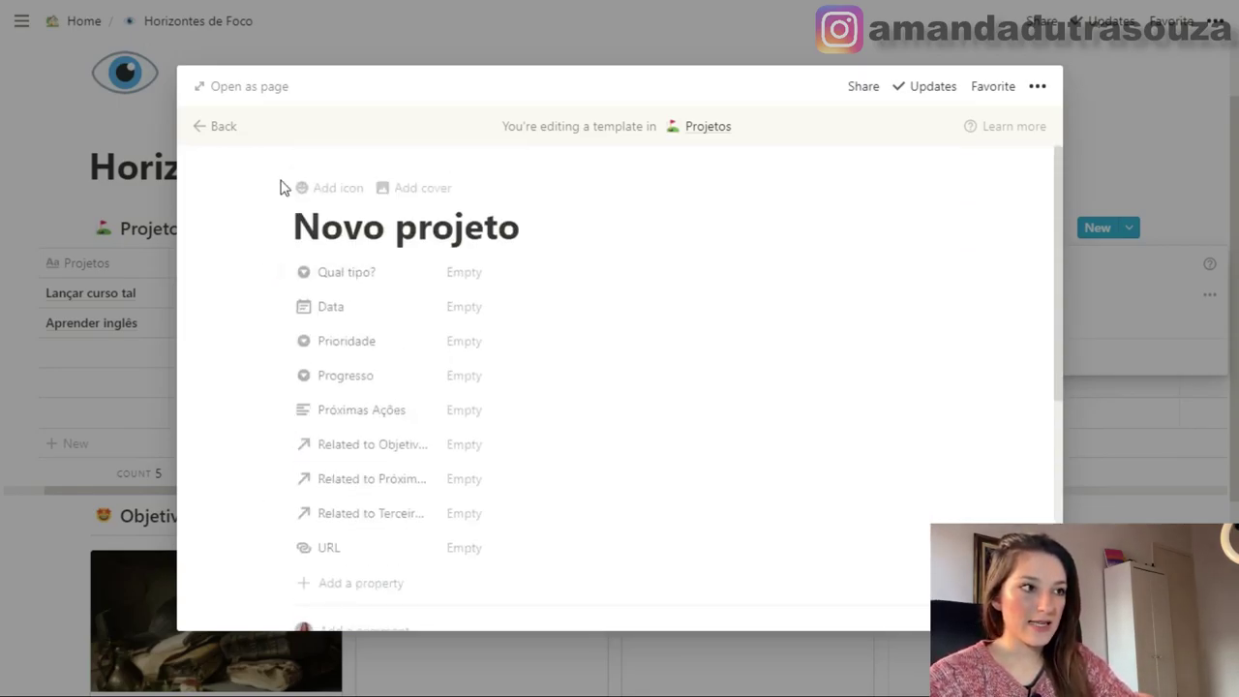
pyautogui.scroll(-4, 349, 368)
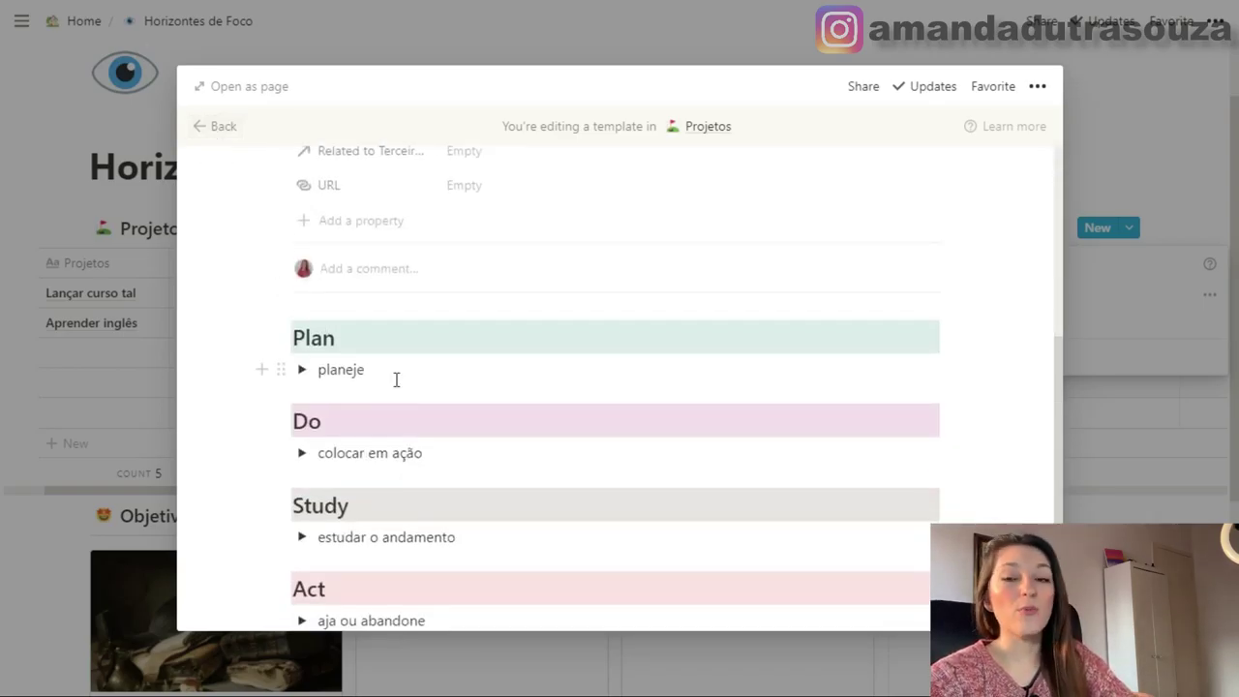
pyautogui.press('Escape')
pyautogui.hscroll(2, 871, 498)
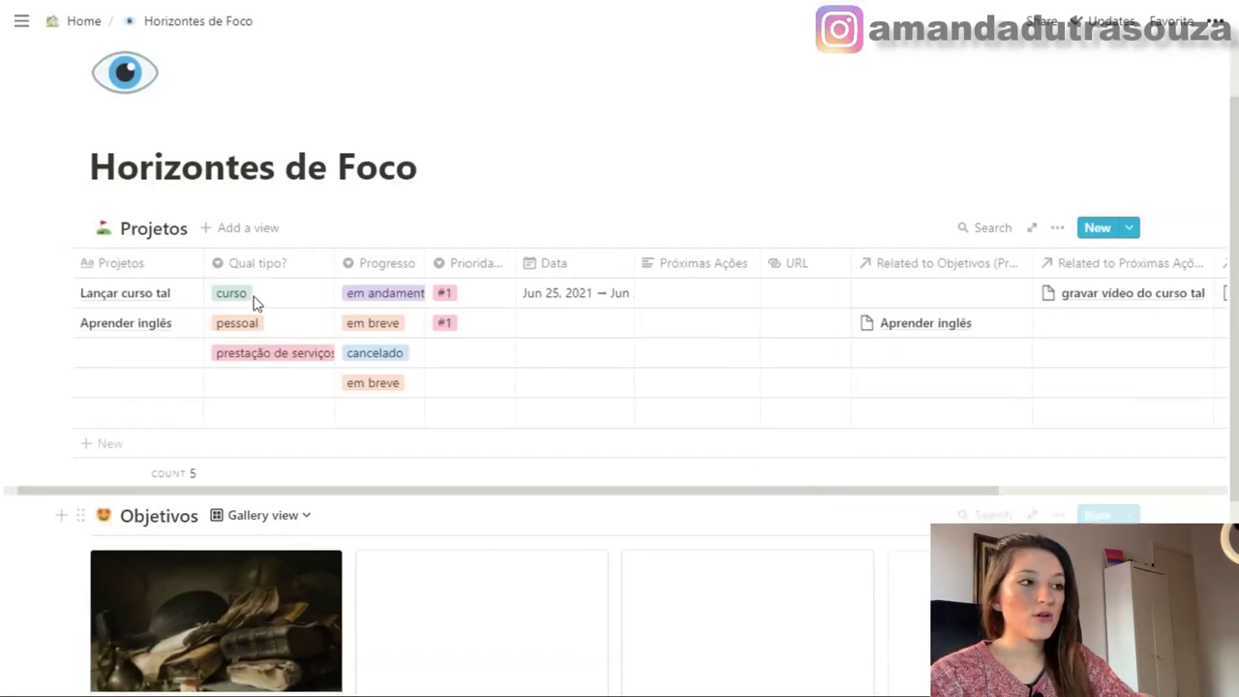
# Open the Descarrego page and enter "lançar um curso sobre youtube" as the Assunto of the empty row
pyautogui.moveTo(10, 290)
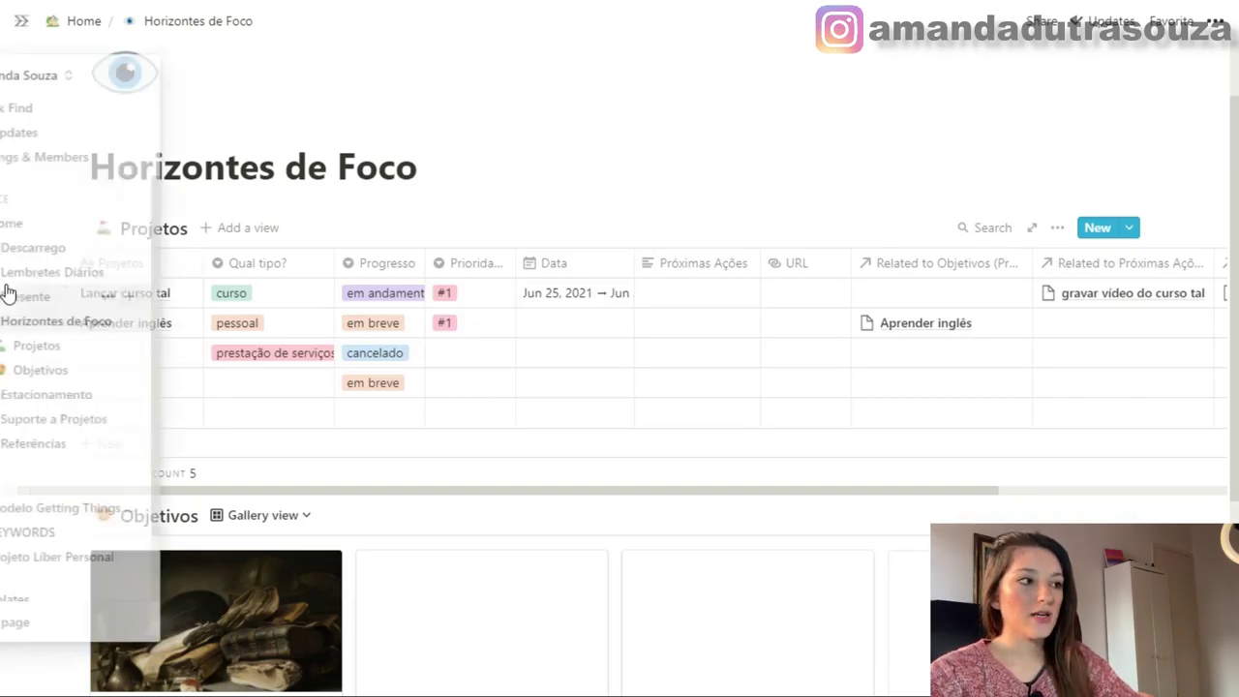
pyautogui.click(109, 248)
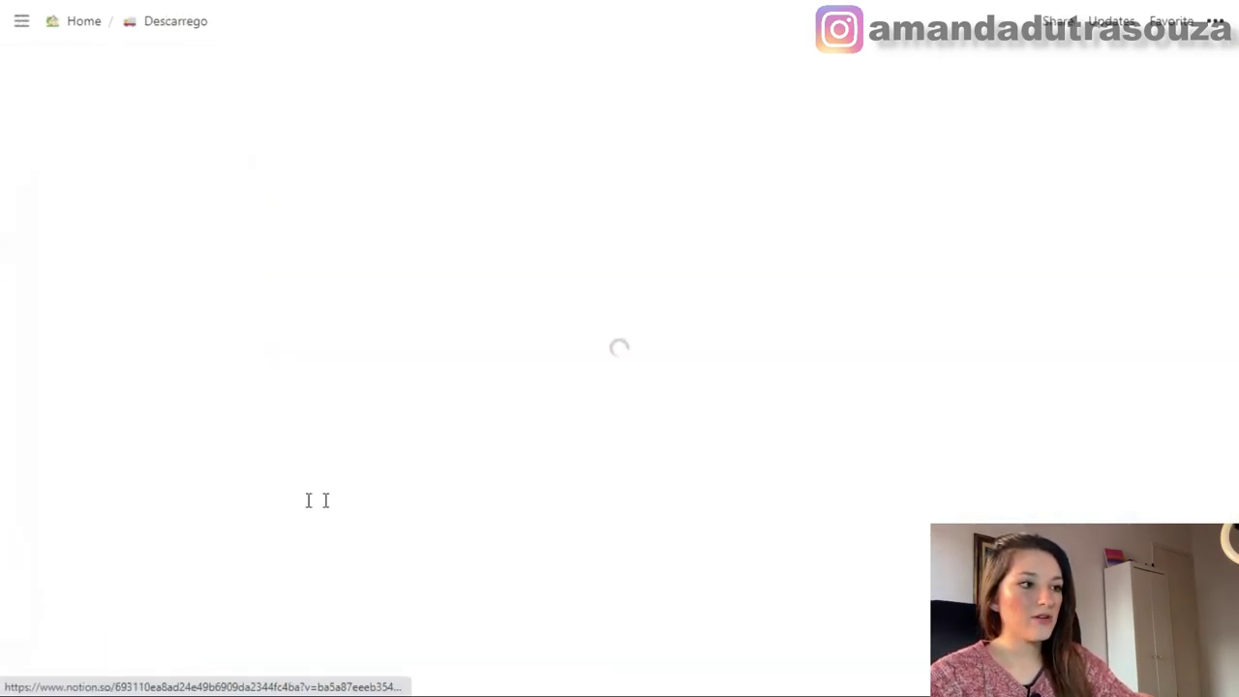
pyautogui.click(160, 382)
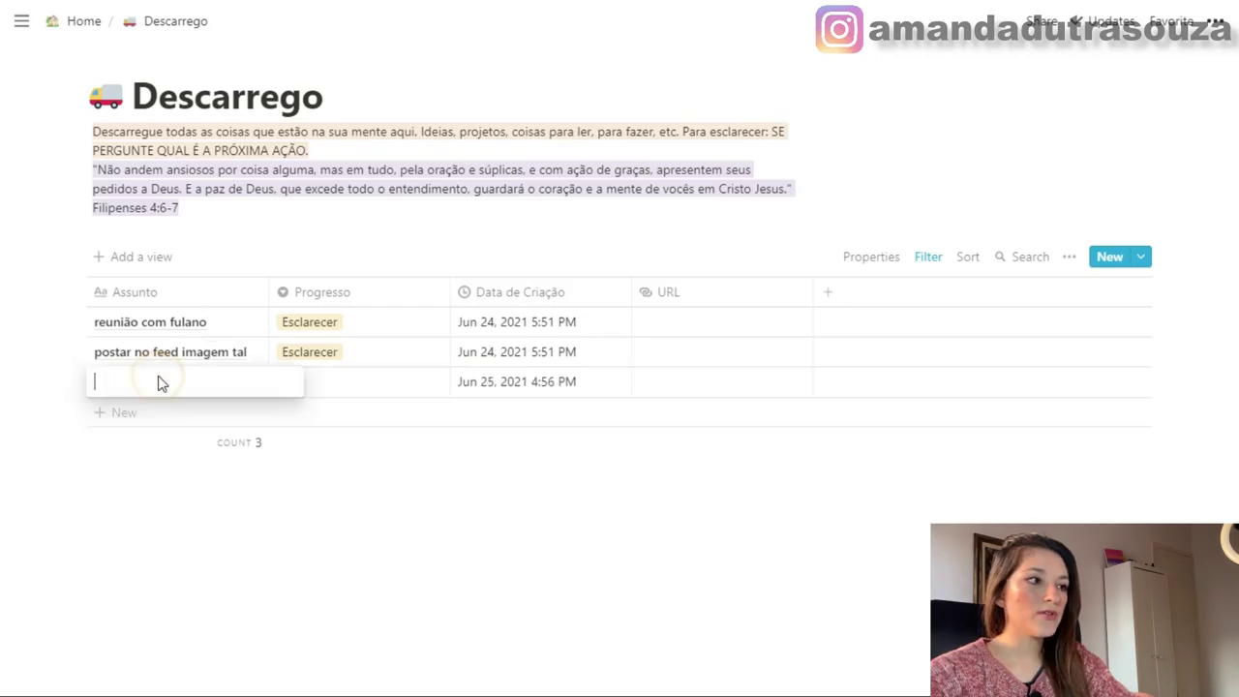
pyautogui.write('lançar ')
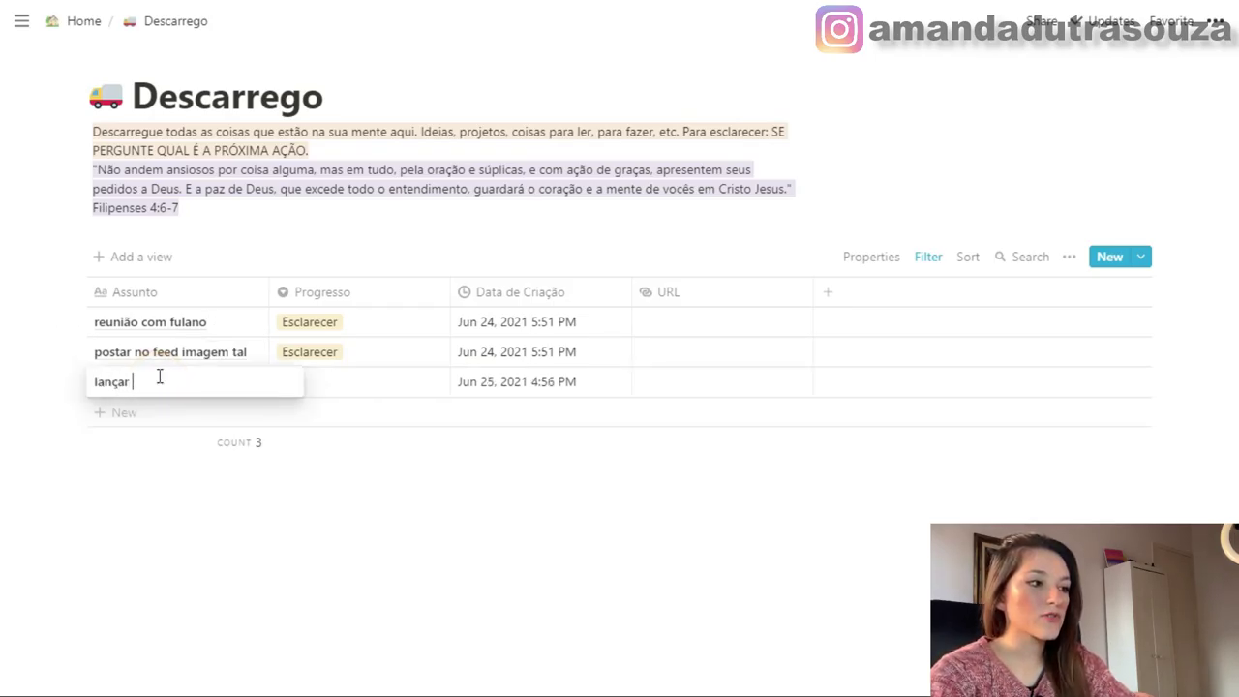
pyautogui.write('um curso sobre youtube')
pyautogui.press('Return')
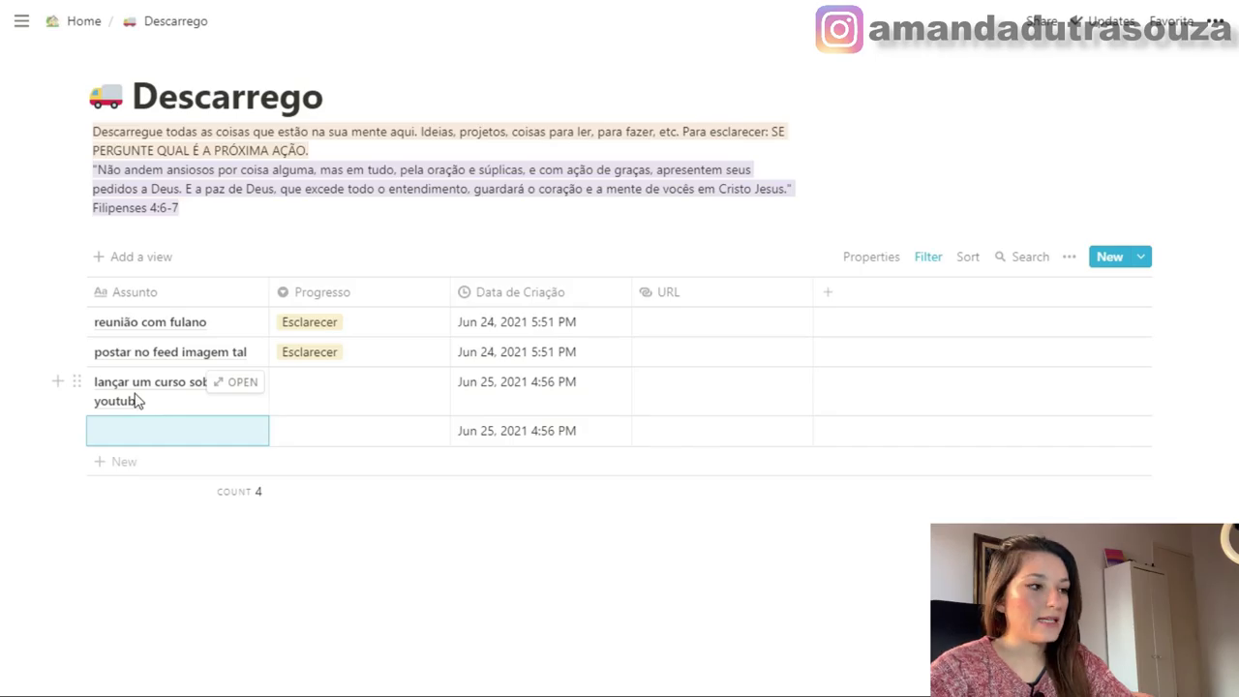
# Open the Projetos database and name the untitled "prestação de serviços" entry "curso de youtube"
pyautogui.moveTo(6, 354)
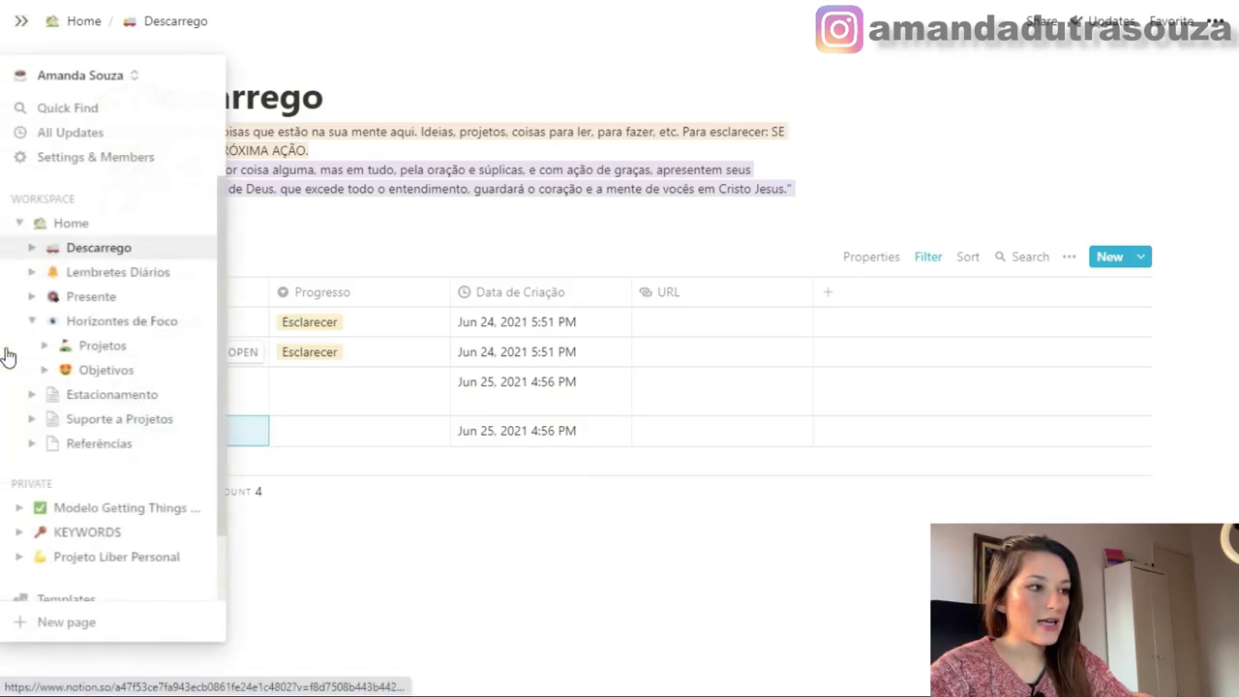
pyautogui.click(104, 350)
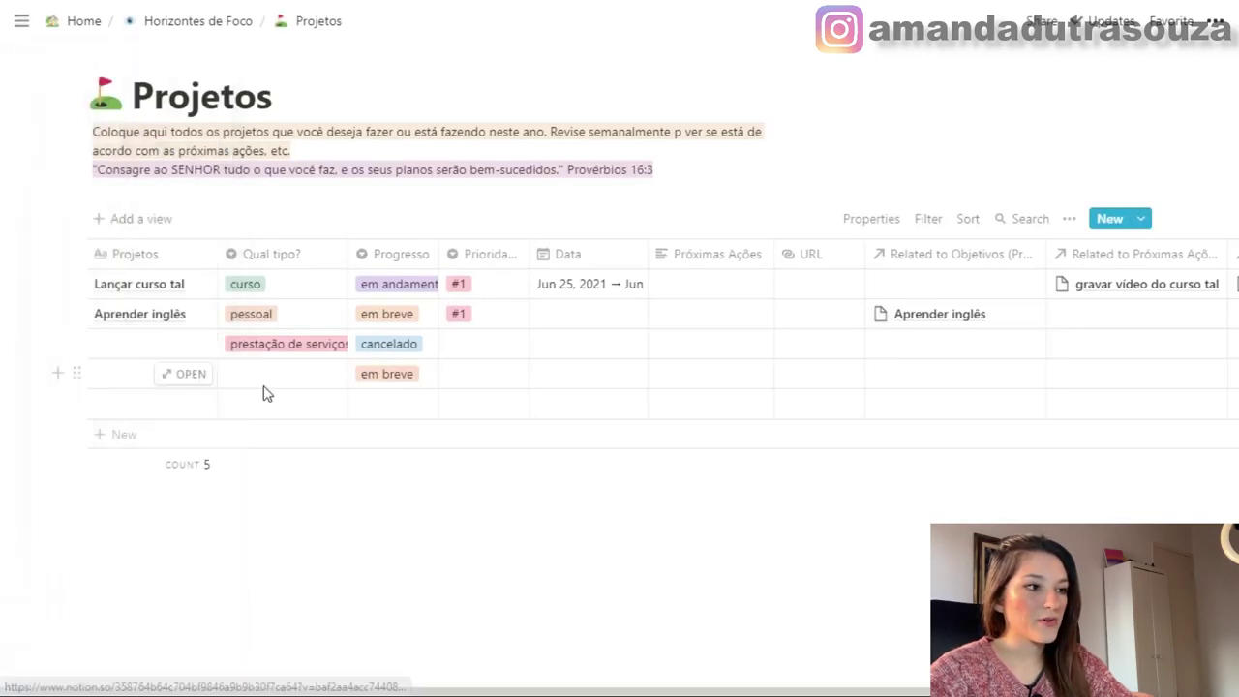
pyautogui.click(145, 342)
pyautogui.write('lança')
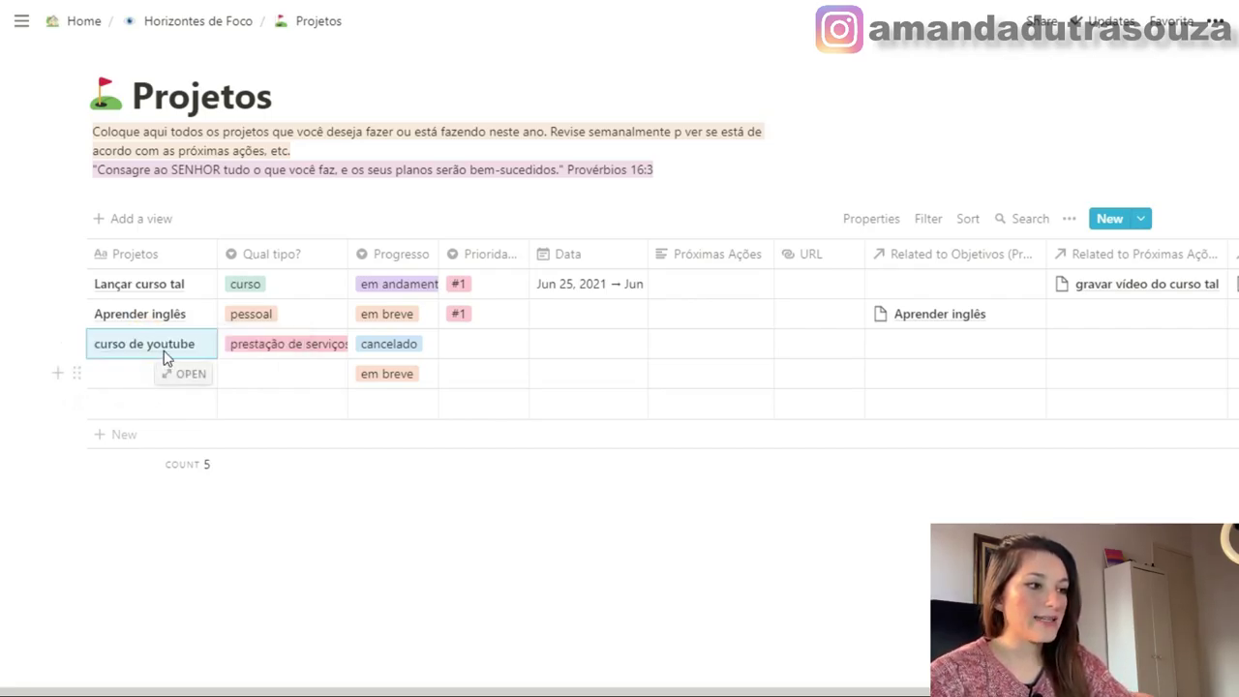
# Open the "curso de youtube" entry as a full page, apply the Novo projeto template and look over the inserted sections
pyautogui.click(190, 351)
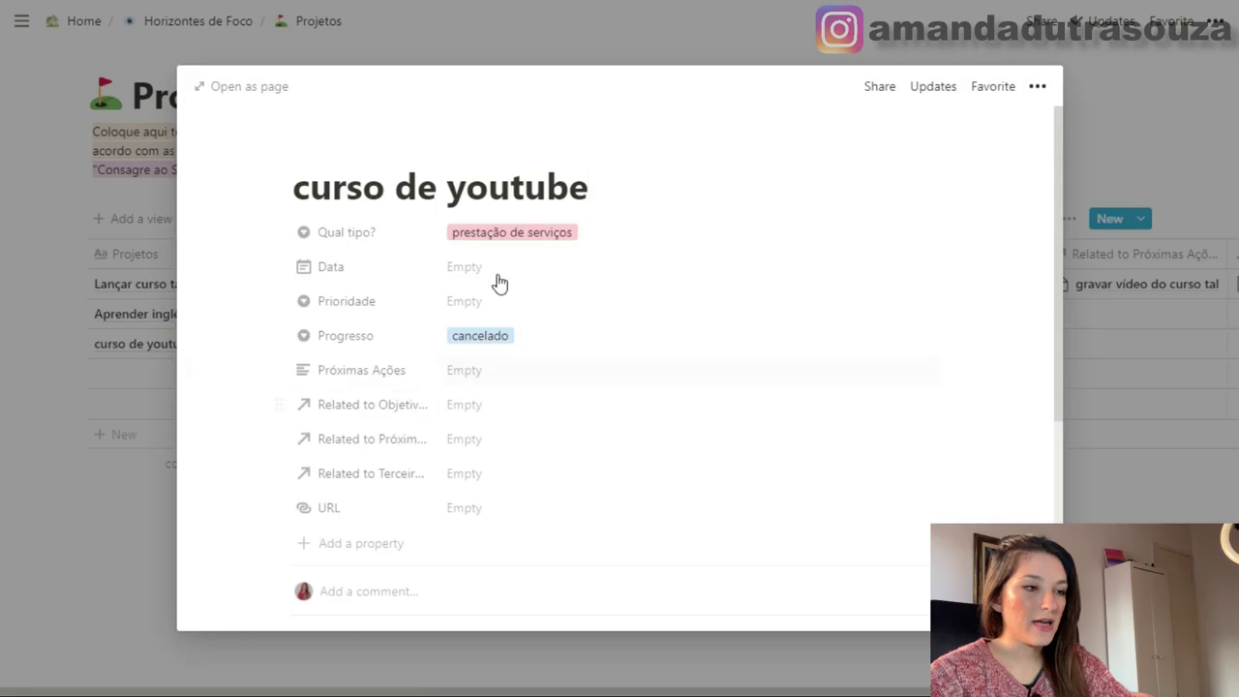
pyautogui.click(199, 86)
pyautogui.scroll(-3, 609, 385)
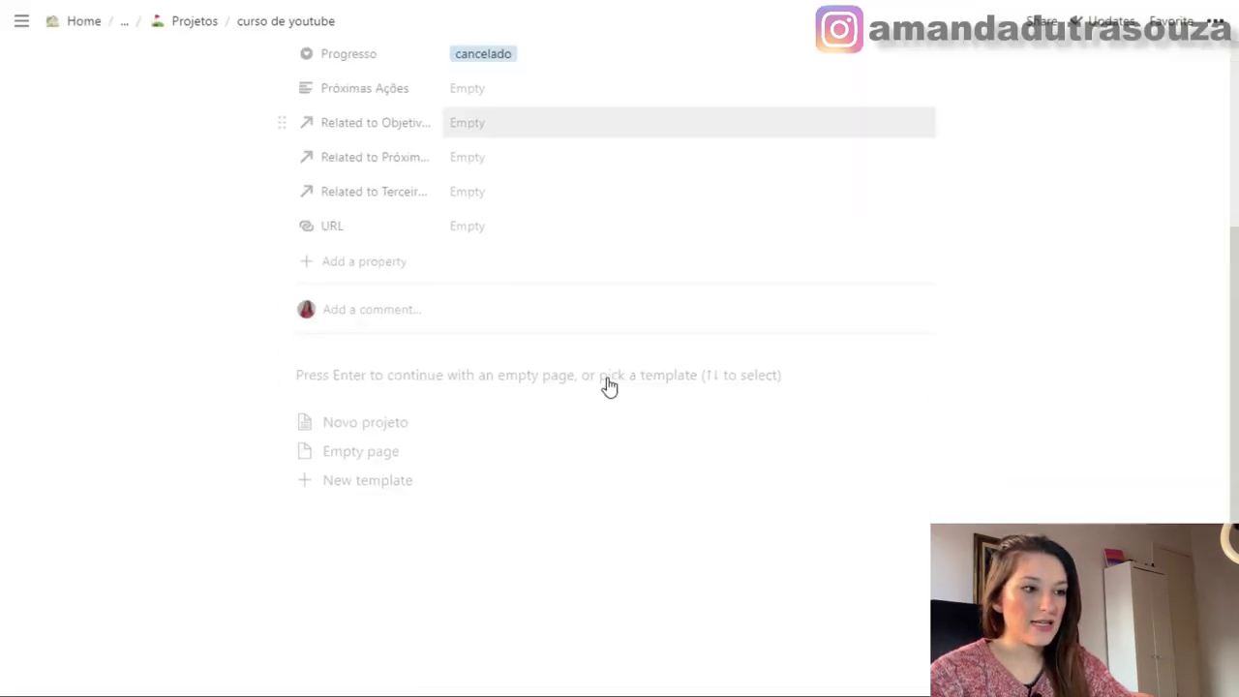
pyautogui.click(360, 434)
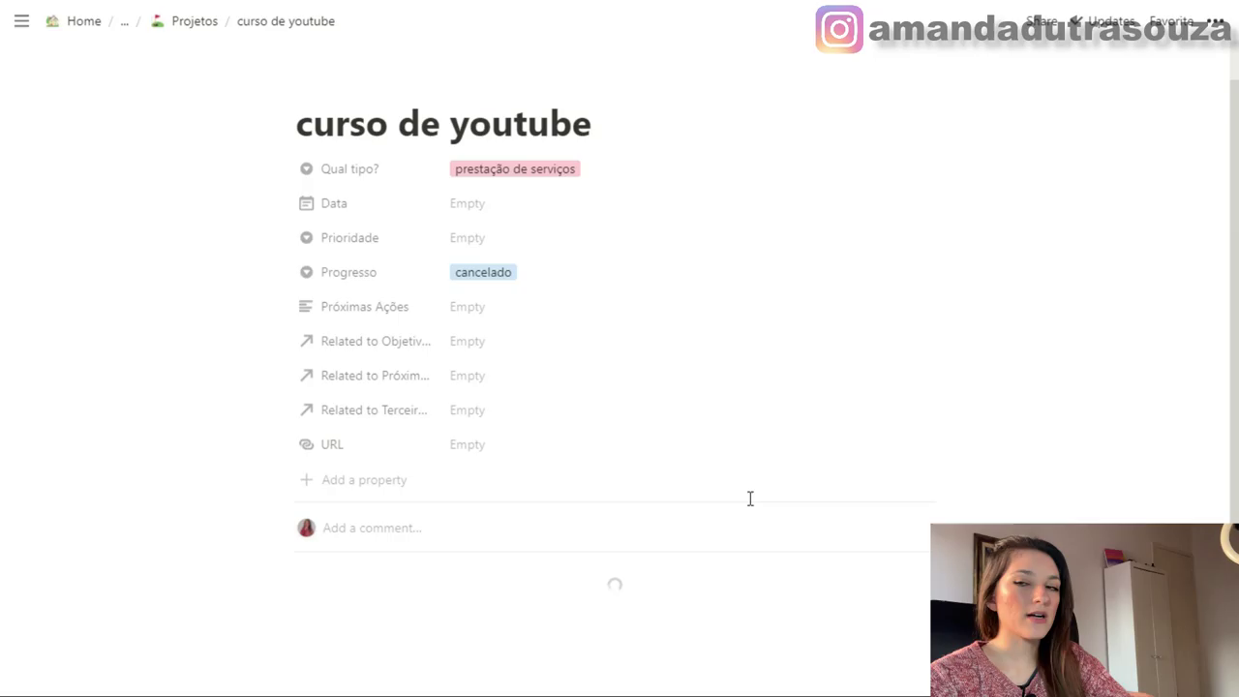
pyautogui.scroll(-5, 749, 499)
pyautogui.scroll(-2, 310, 280)
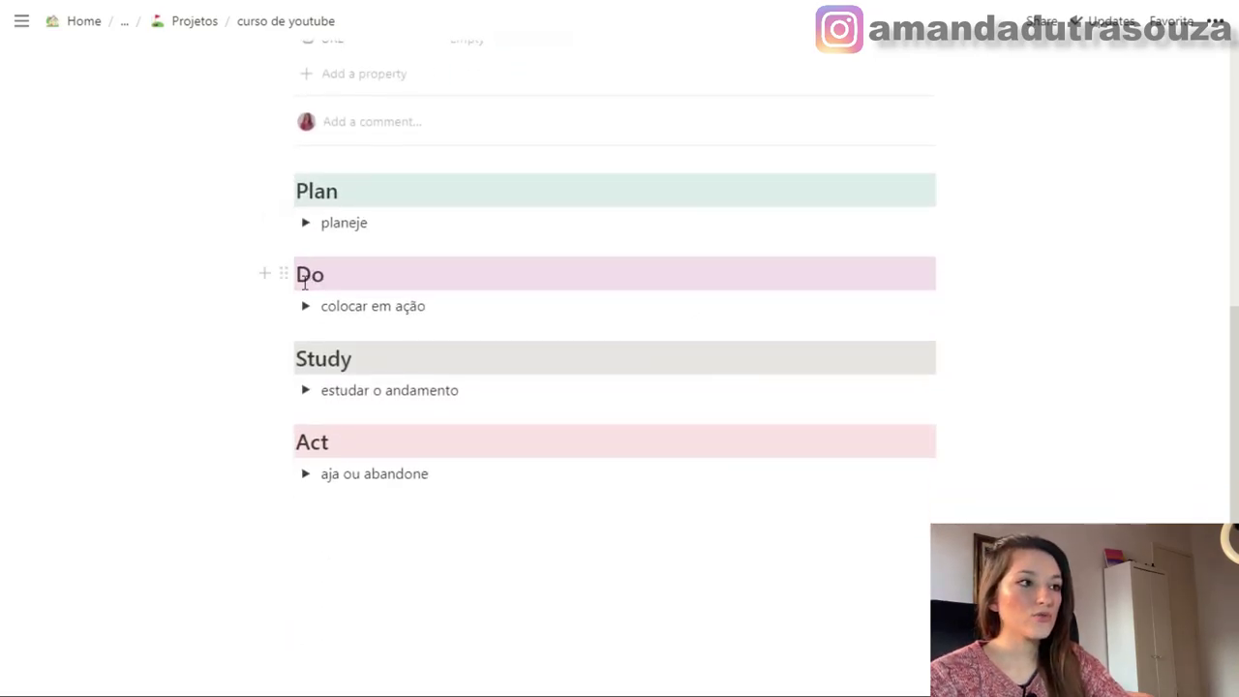
pyautogui.scroll(4, 304, 277)
pyautogui.scroll(-1, 371, 315)
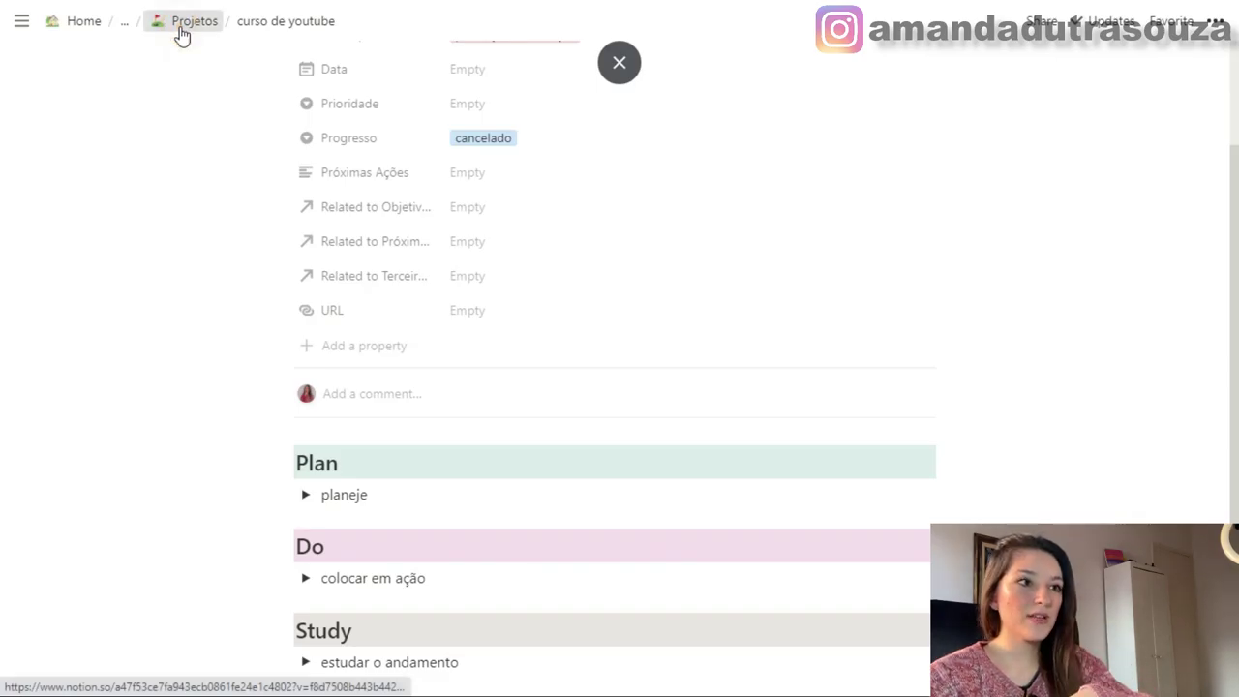
# Return to the Horizontes de Foco page and add an inline gallery titled "Responsabilidades" below the Objetivos gallery
pyautogui.click(181, 36)
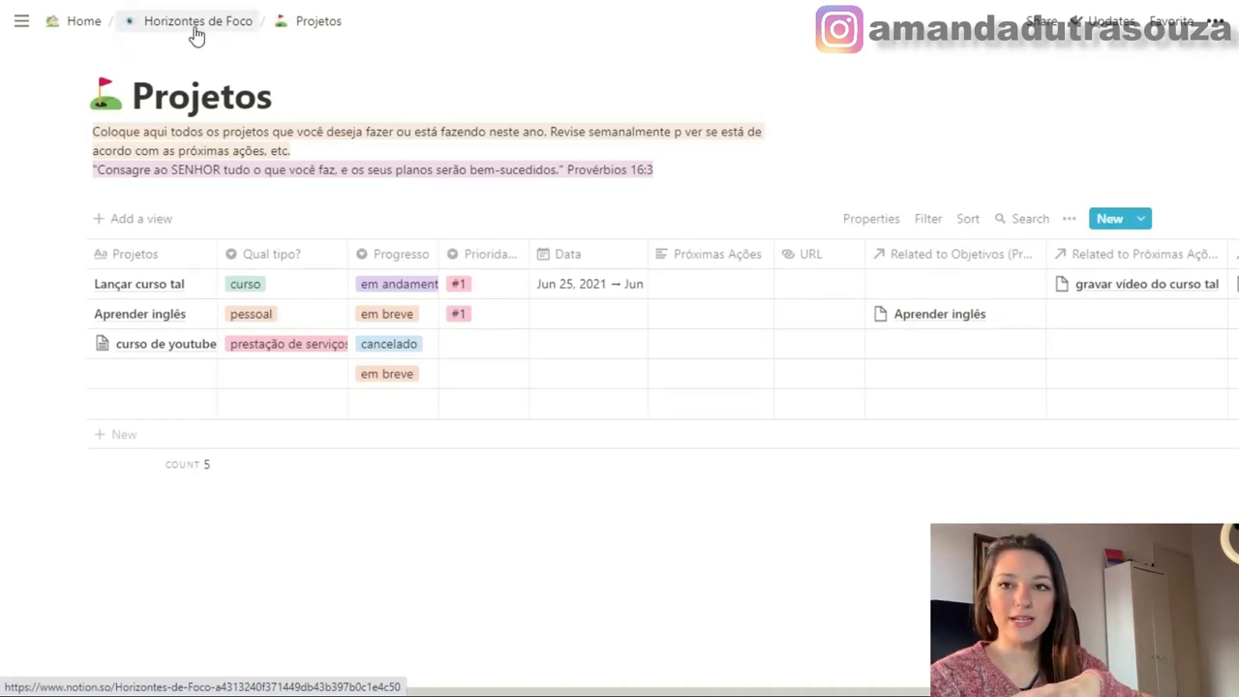
pyautogui.click(193, 34)
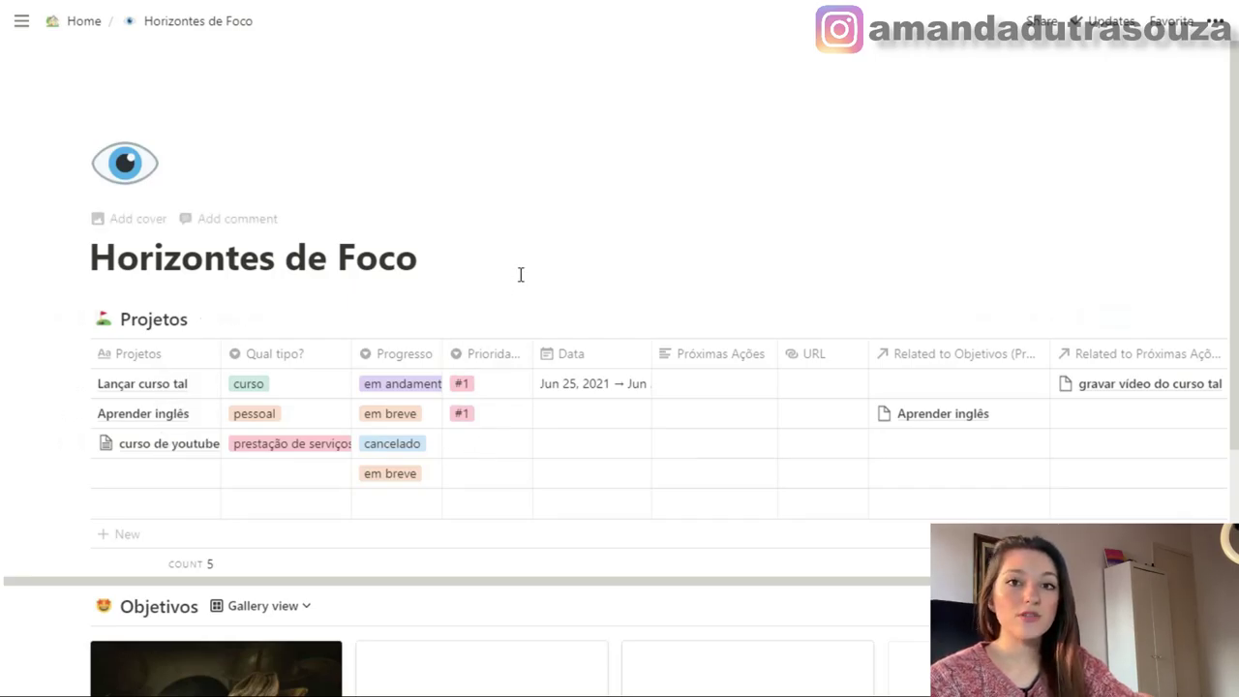
pyautogui.scroll(-4, 500, 464)
pyautogui.scroll(3, 193, 301)
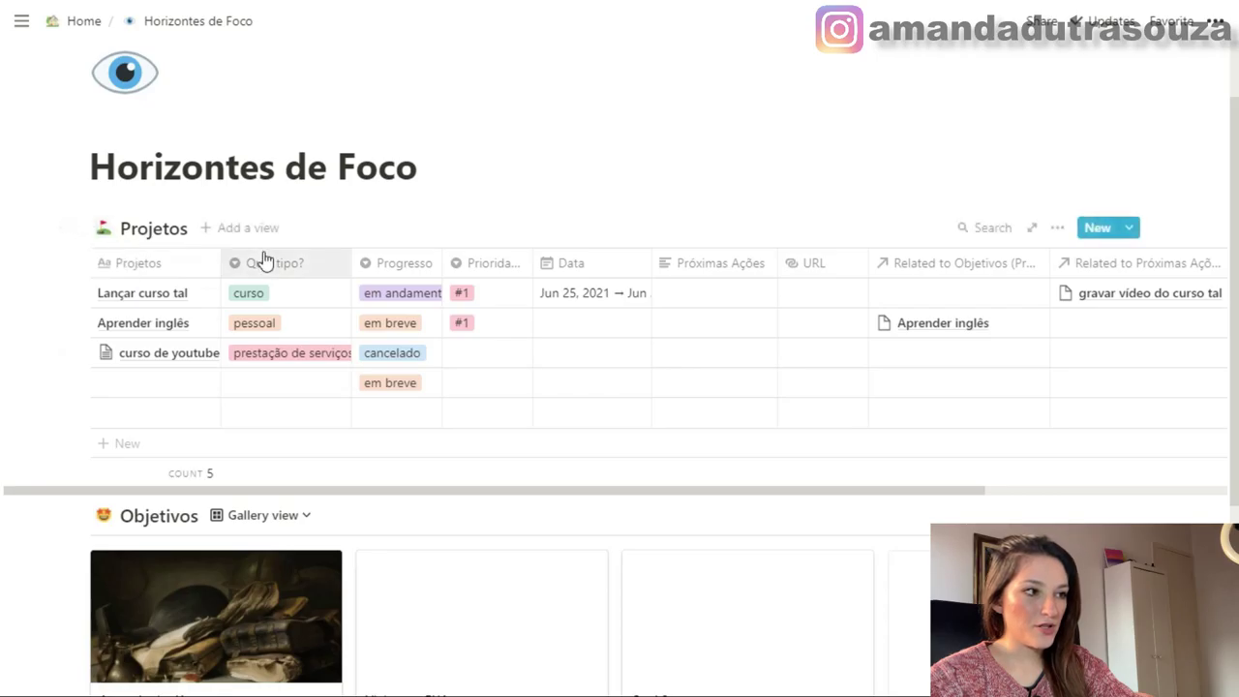
pyautogui.scroll(-3, 404, 346)
pyautogui.click(226, 539)
pyautogui.press('Return')
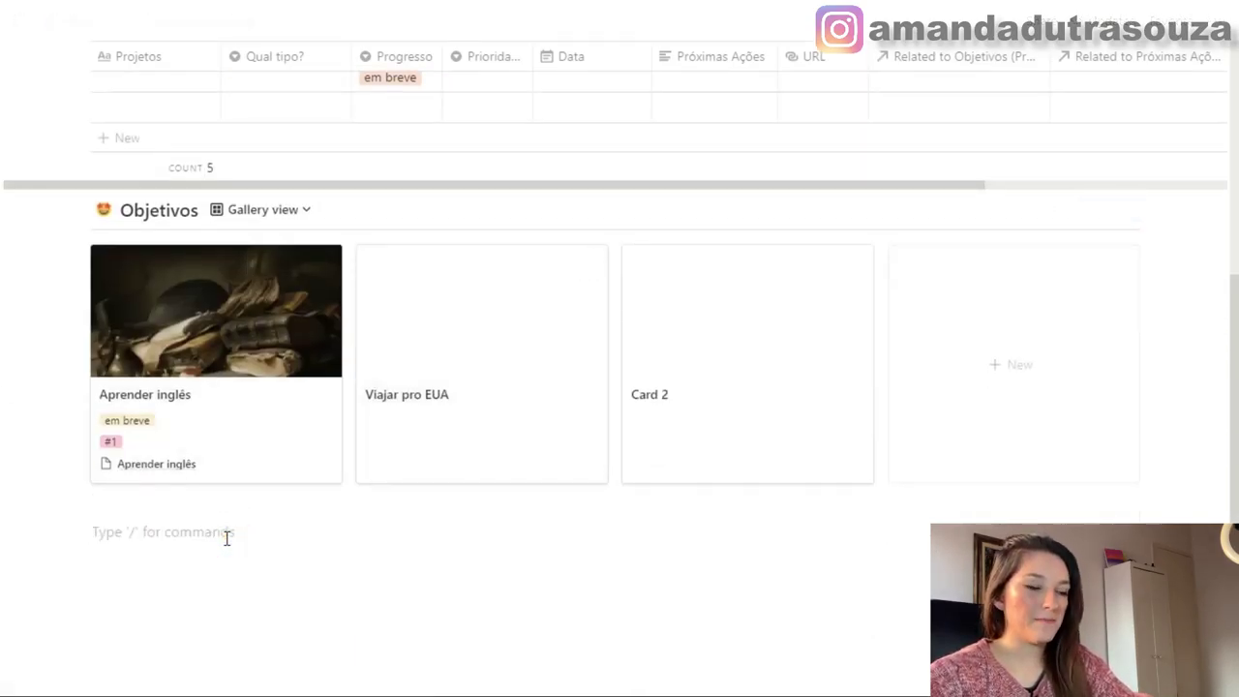
pyautogui.scroll(-1, 583, 328)
pyautogui.write('/')
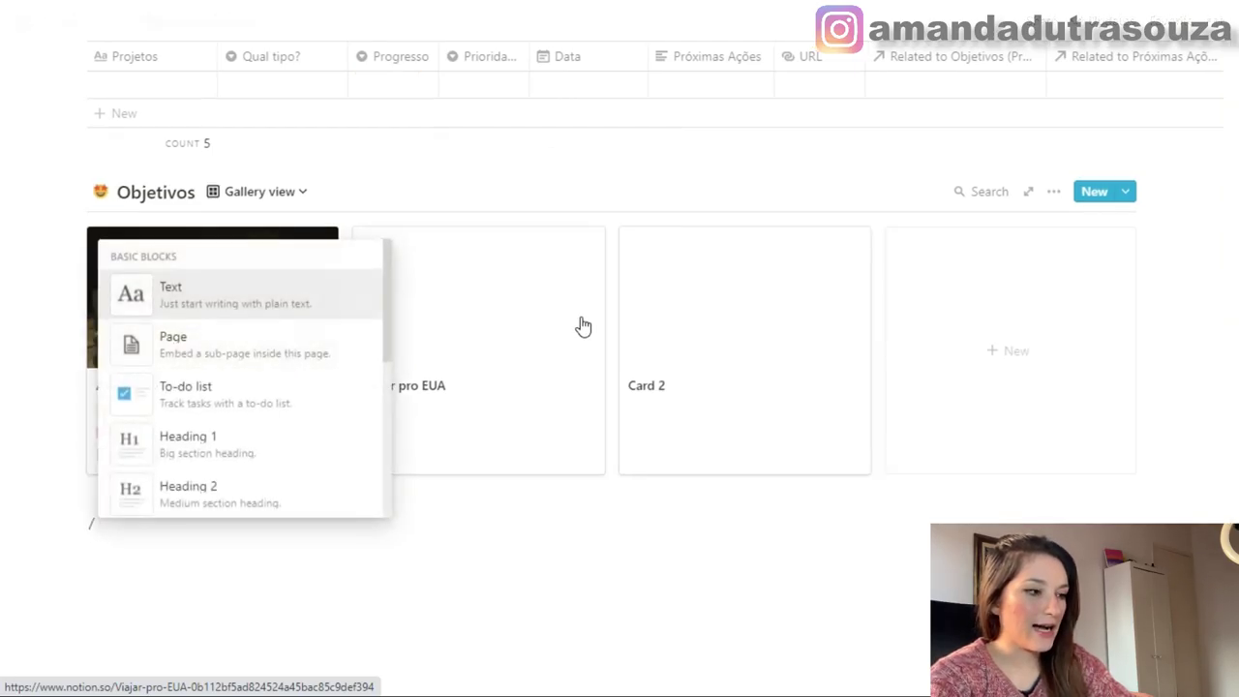
pyautogui.write('gal')
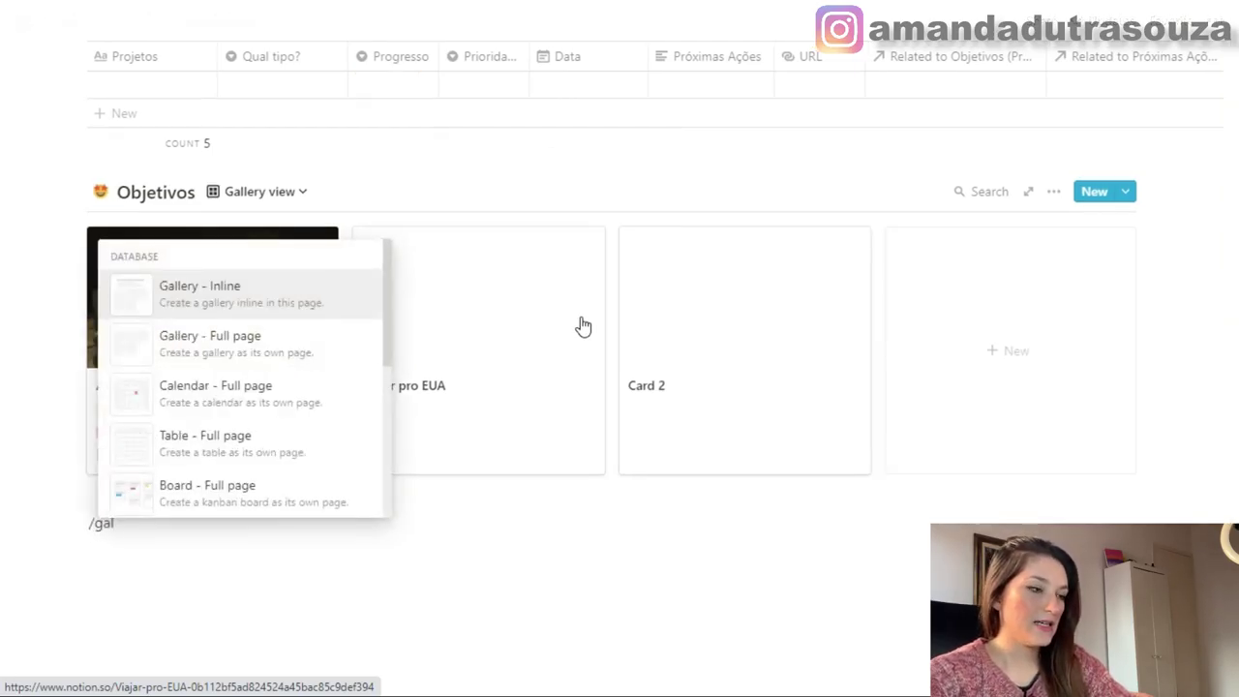
pyautogui.click(193, 307)
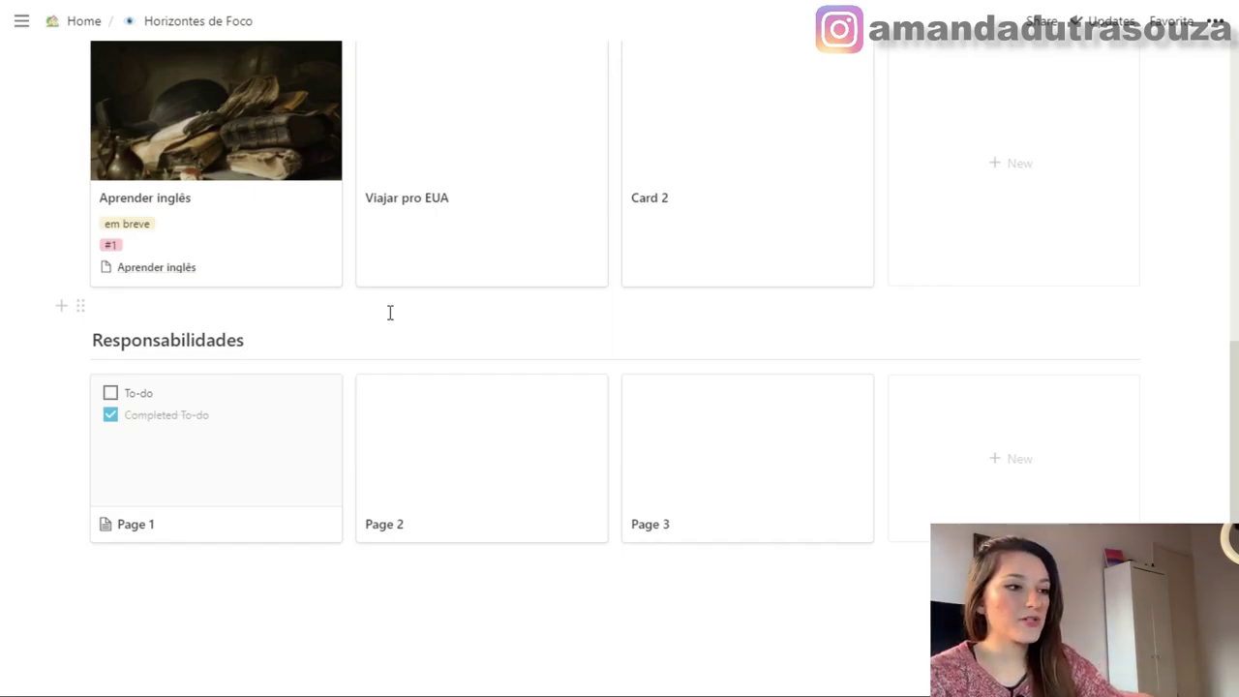
# Rename the Page 1 card in the Responsabilidades gallery as "Empresa"
pyautogui.click(177, 462)
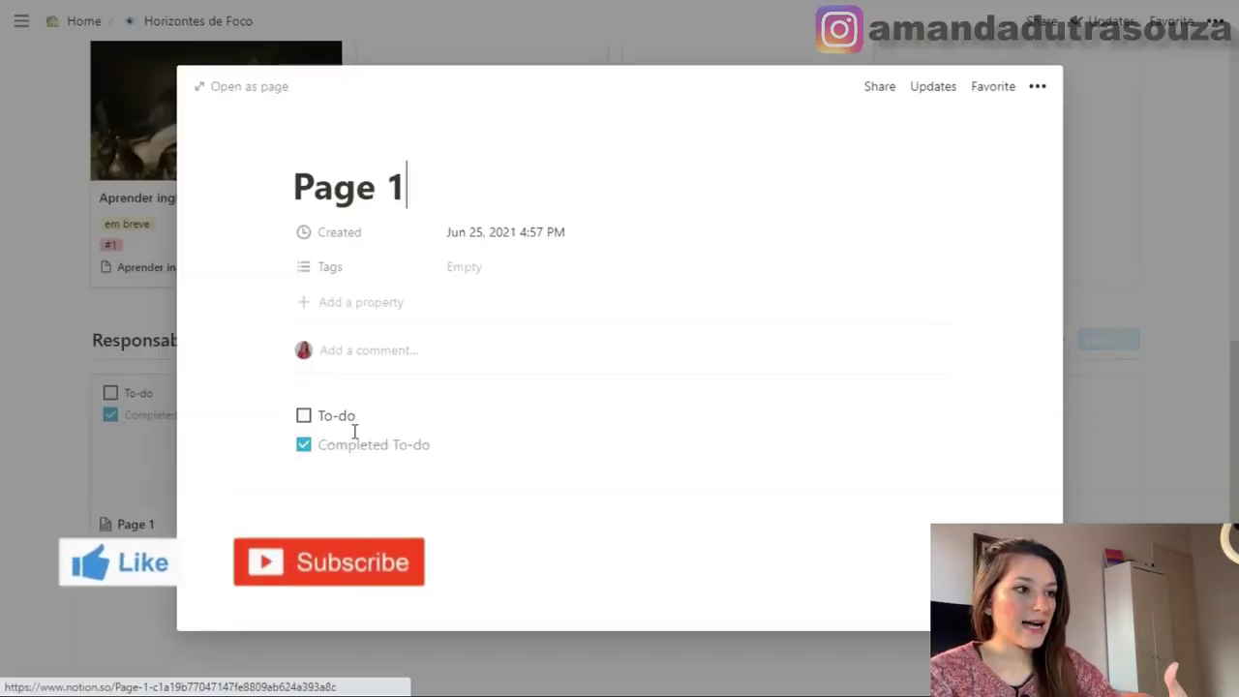
pyautogui.press('BackSpace')
pyautogui.press('BackSpace')
pyautogui.press('BackSpace')
pyautogui.press('BackSpace')
pyautogui.press('BackSpace')
pyautogui.press('BackSpace')
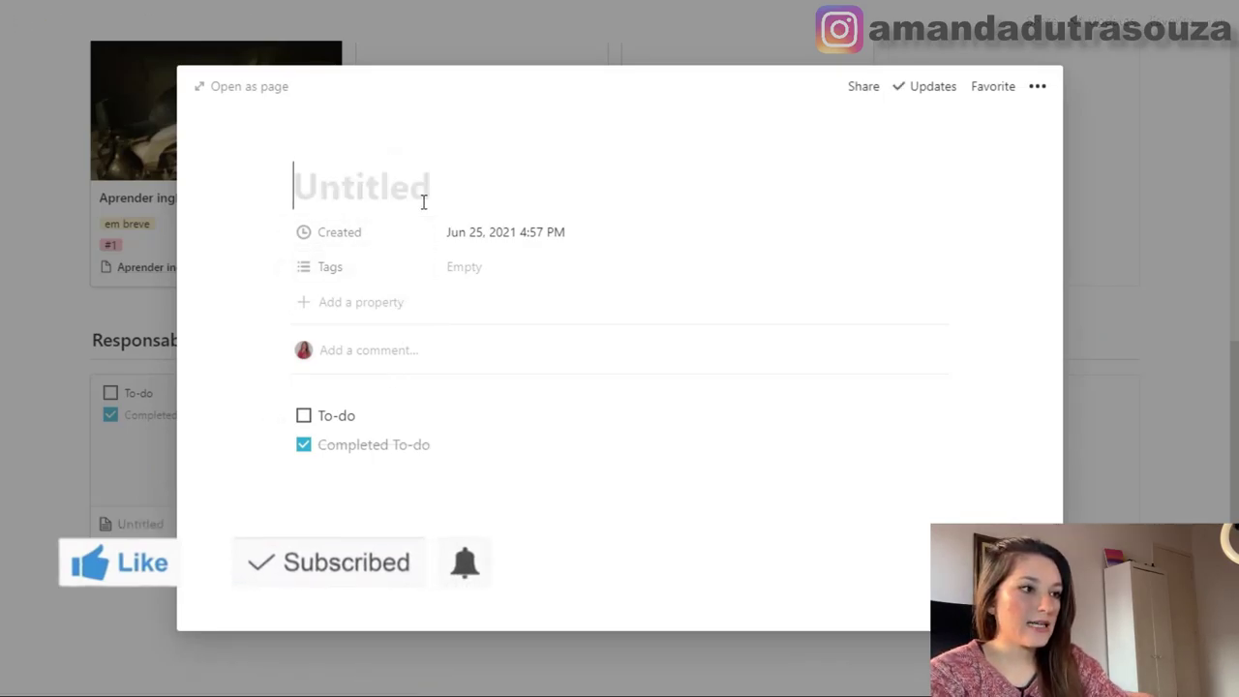
pyautogui.write('Empresa')
pyautogui.click(1106, 483)
# Rename the Page 2 card in the Responsabilidades gallery as "Filha"
pyautogui.click(392, 183)
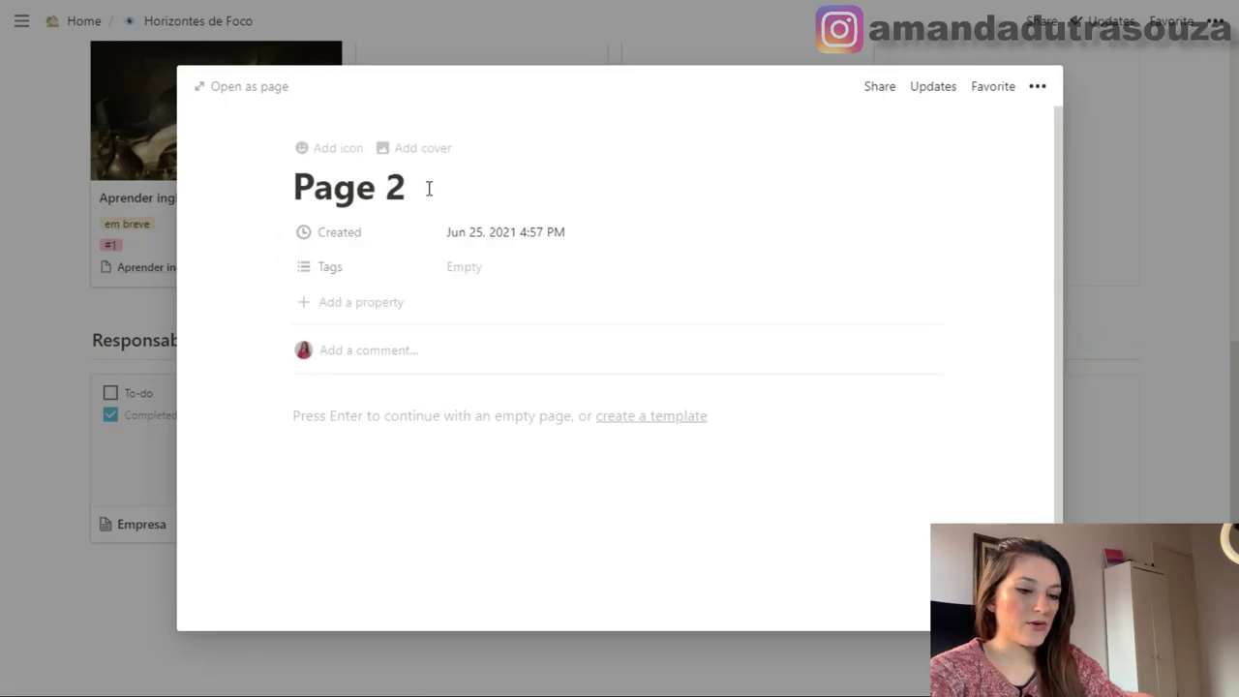
pyautogui.press('BackSpace')
pyautogui.press('BackSpace')
pyautogui.press('BackSpace')
pyautogui.press('BackSpace')
pyautogui.press('BackSpace')
pyautogui.press('BackSpace')
pyautogui.write('Filha')
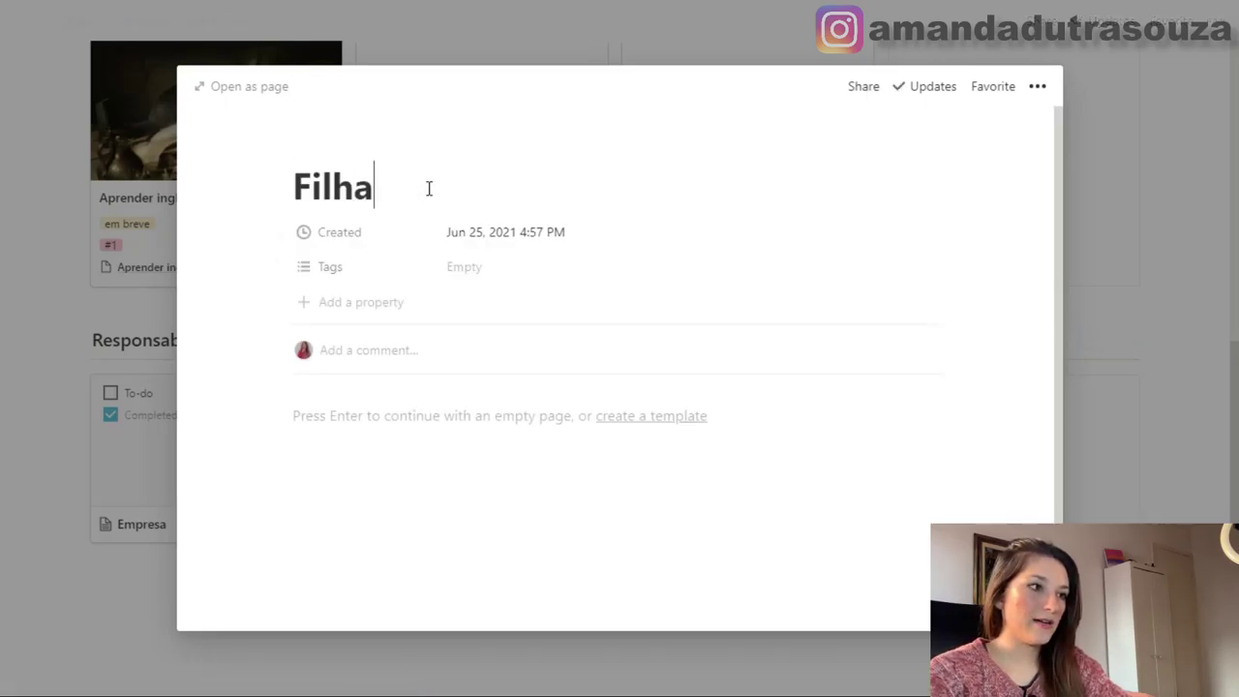
pyautogui.press('Escape')
# Rename the Page 3 card in the Responsabilidades gallery as "Mãe" and return to the Horizontes de Foco page
pyautogui.click(620, 464)
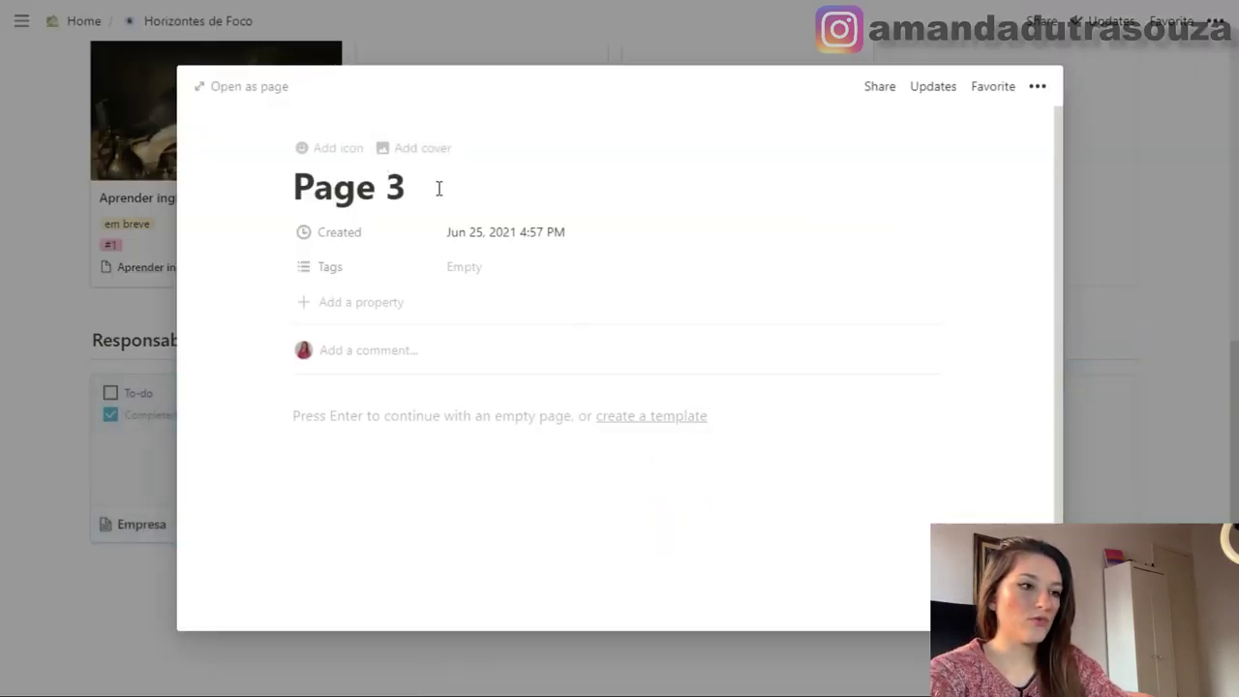
pyautogui.click(439, 188)
pyautogui.press('BackSpace')
pyautogui.press('BackSpace')
pyautogui.press('BackSpace')
pyautogui.press('BackSpace')
pyautogui.press('BackSpace')
pyautogui.press('BackSpace')
pyautogui.write('Mãe')
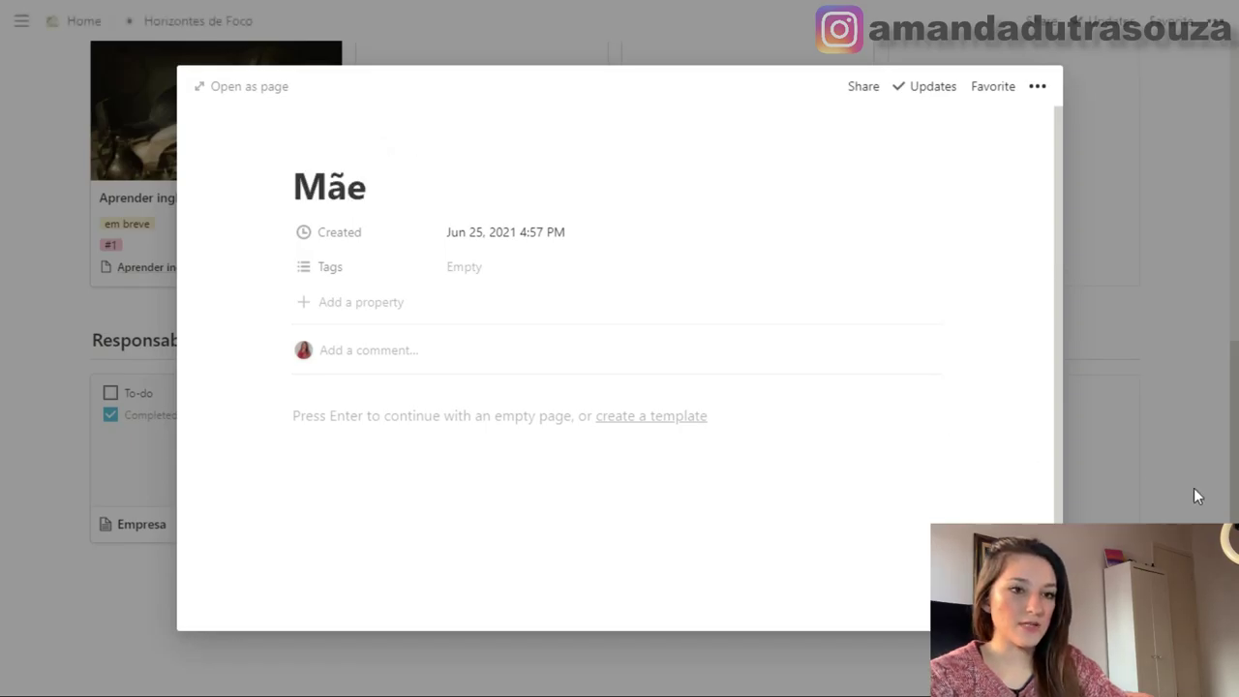
pyautogui.click(1193, 496)
pyautogui.click(680, 578)
# Add a Responsabilidades card titled "Casa" with the bulleted items "limpar os quartos" and "limpar as janelas"
pyautogui.scroll(-2, 323, 517)
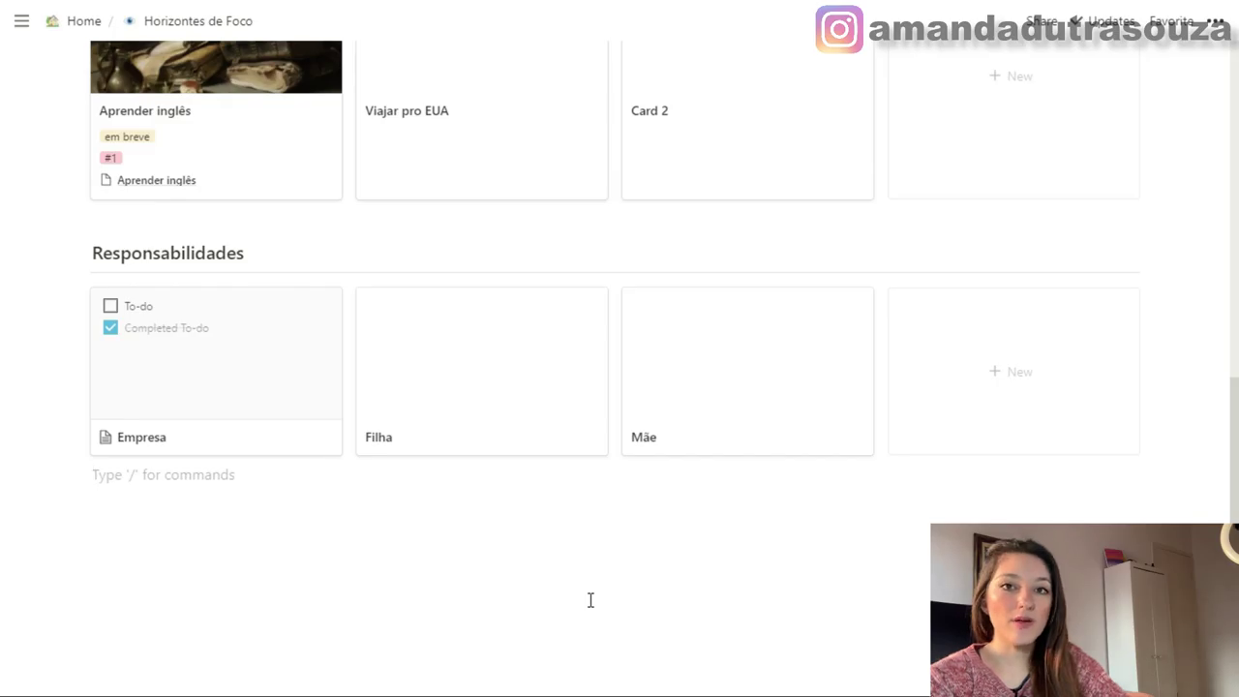
pyautogui.click(997, 433)
pyautogui.write('Casa')
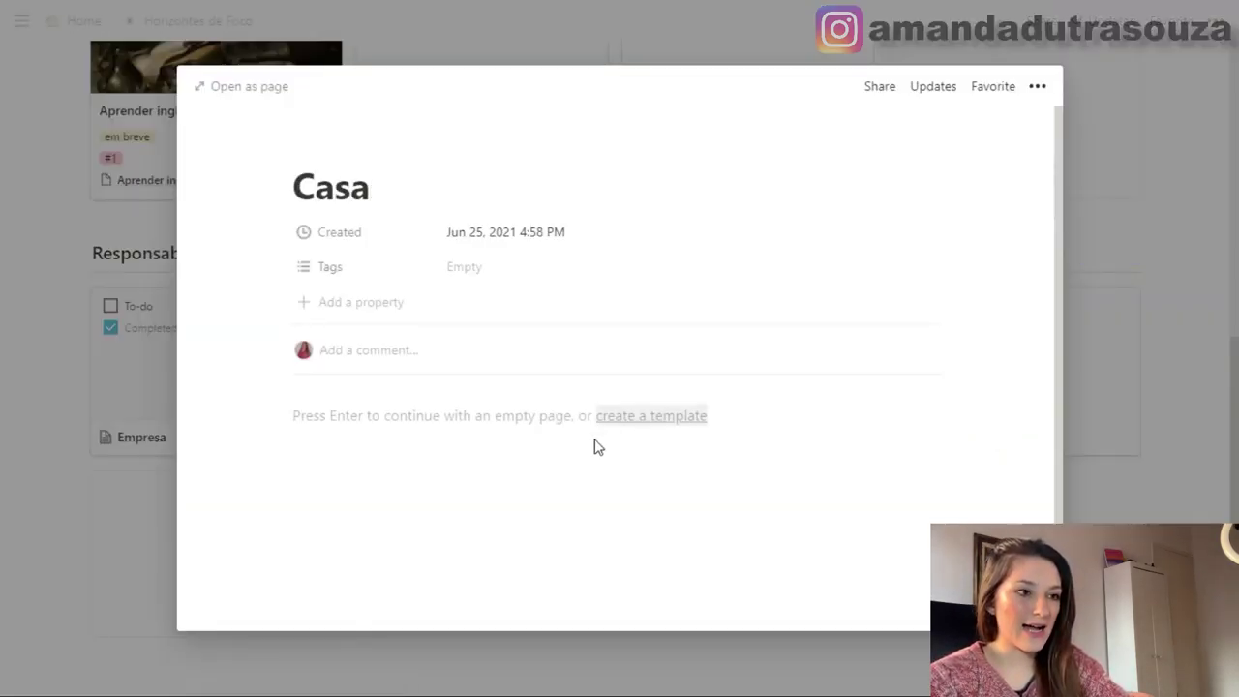
pyautogui.click(428, 443)
pyautogui.write('-')
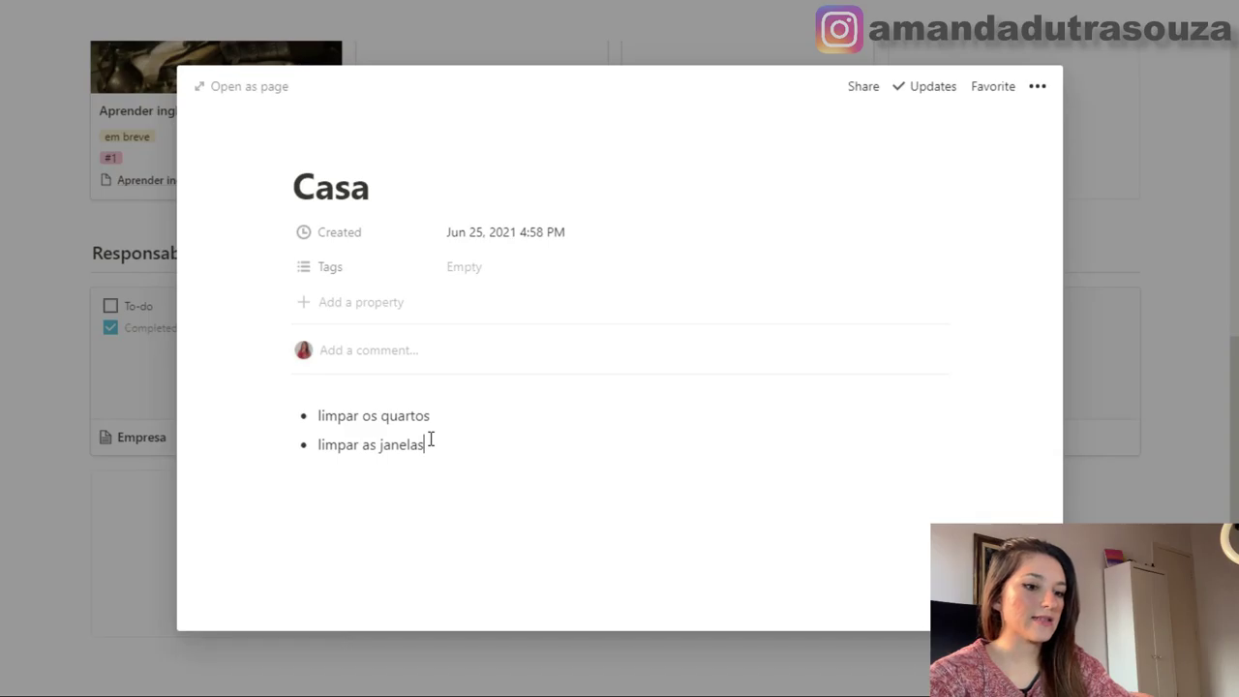
pyautogui.press('Return')
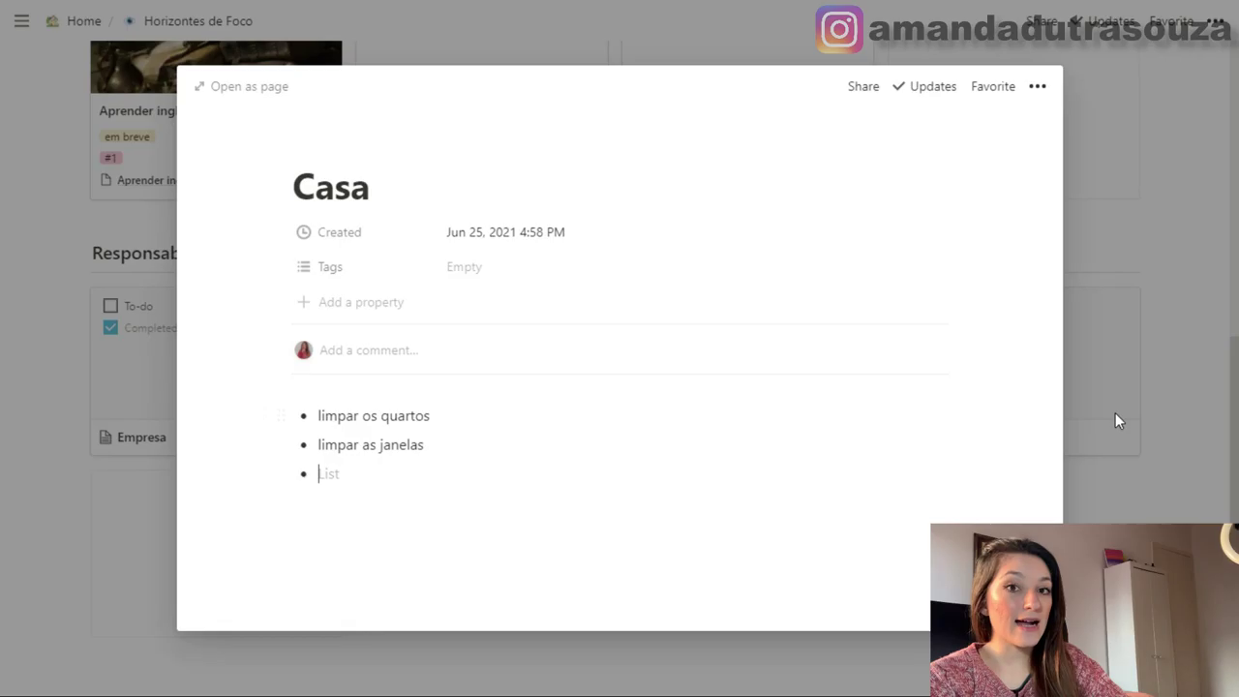
# Add a "Projetos" relation property linked to the Projetos database on the Casa page and look over the projects offered
pyautogui.click(367, 302)
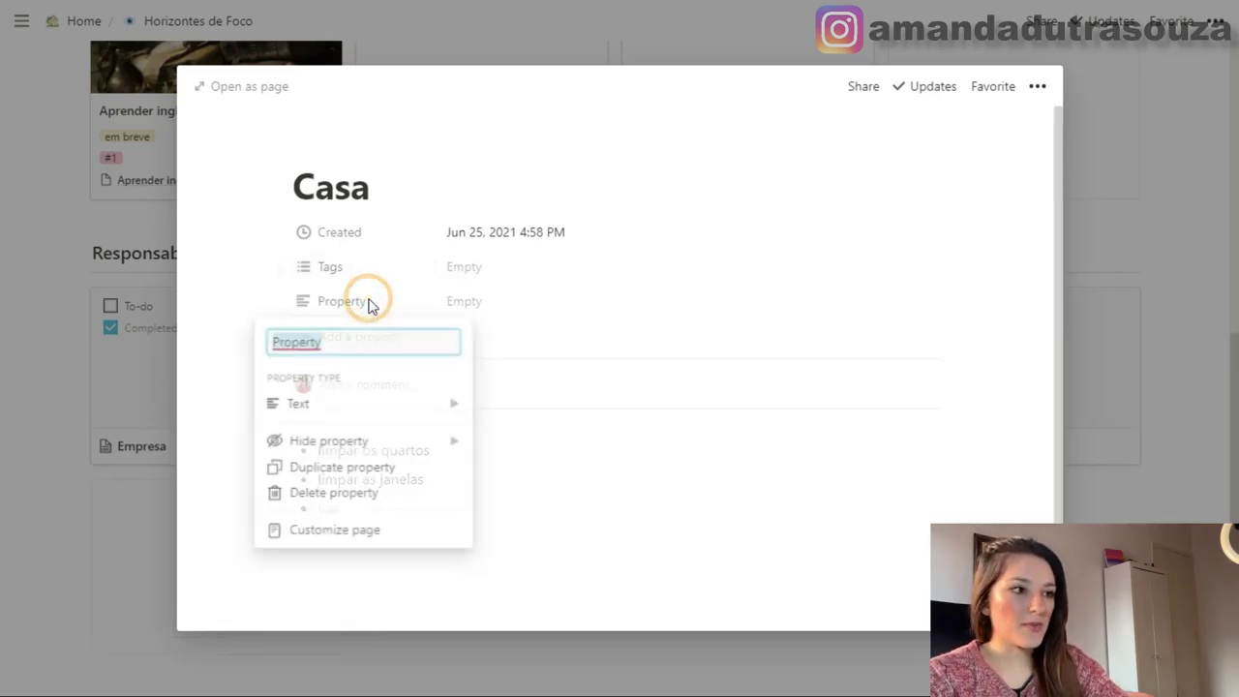
pyautogui.write('Projetos')
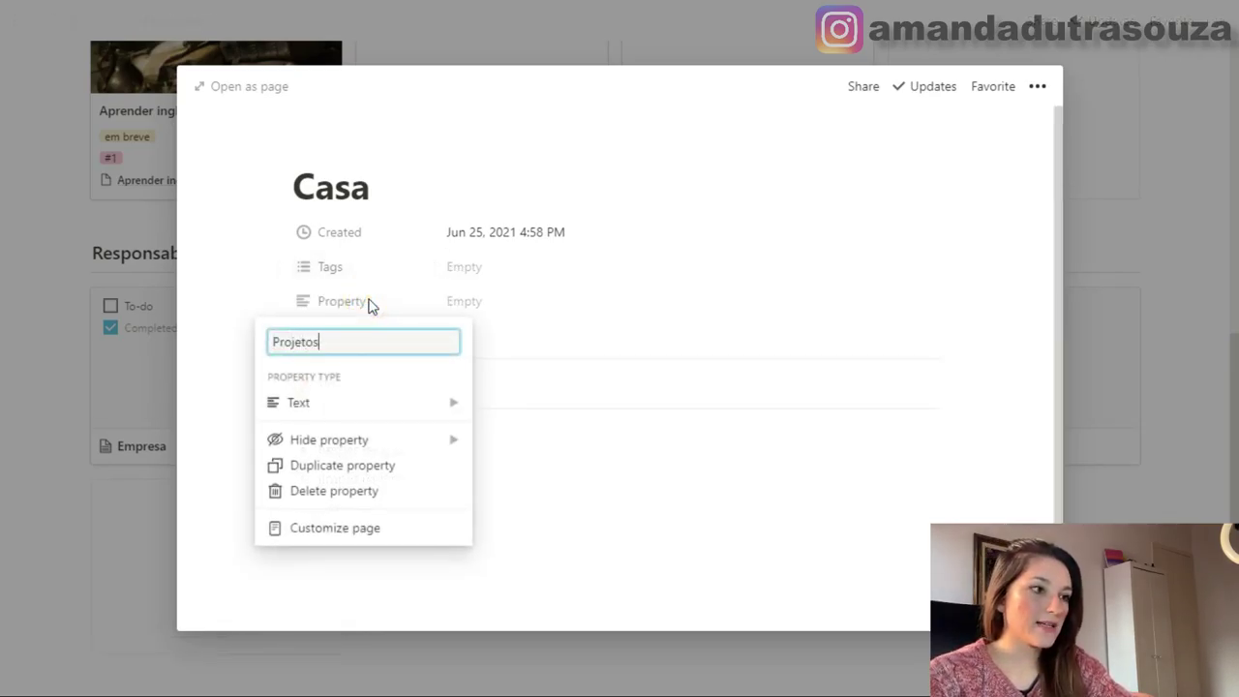
pyautogui.doubleClick(332, 348)
pyautogui.moveTo(362, 420)
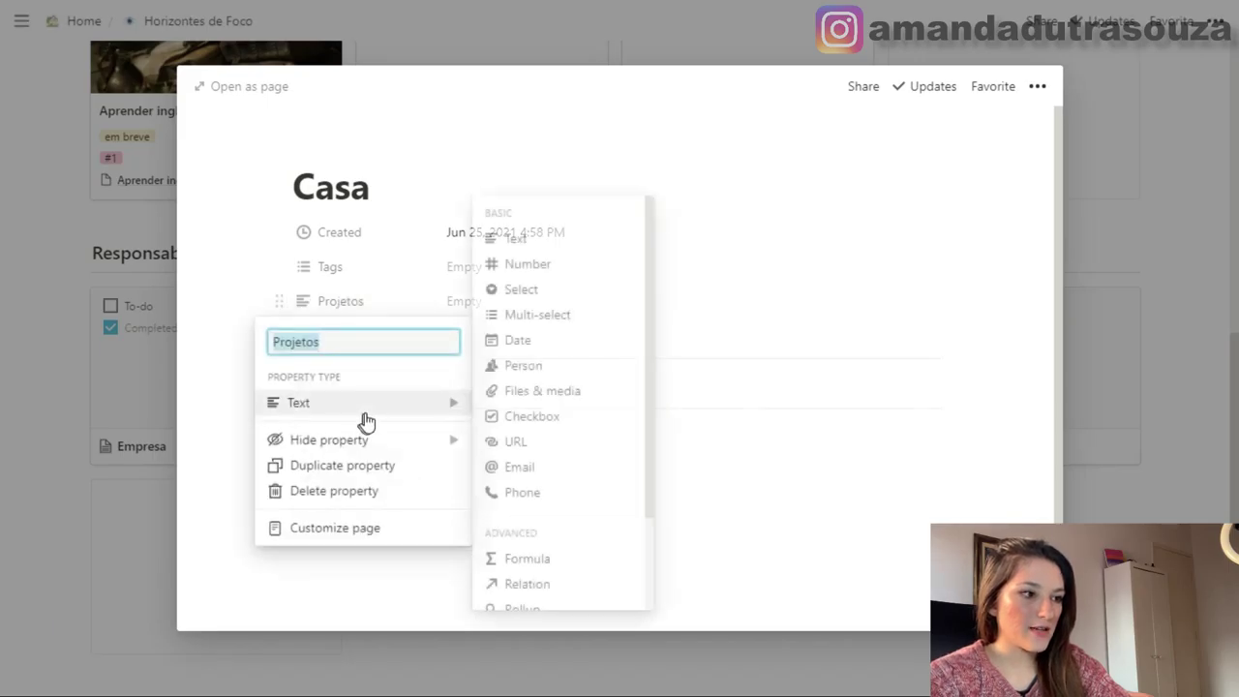
pyautogui.click(528, 584)
pyautogui.click(540, 358)
pyautogui.write('projetos')
pyautogui.press('Return')
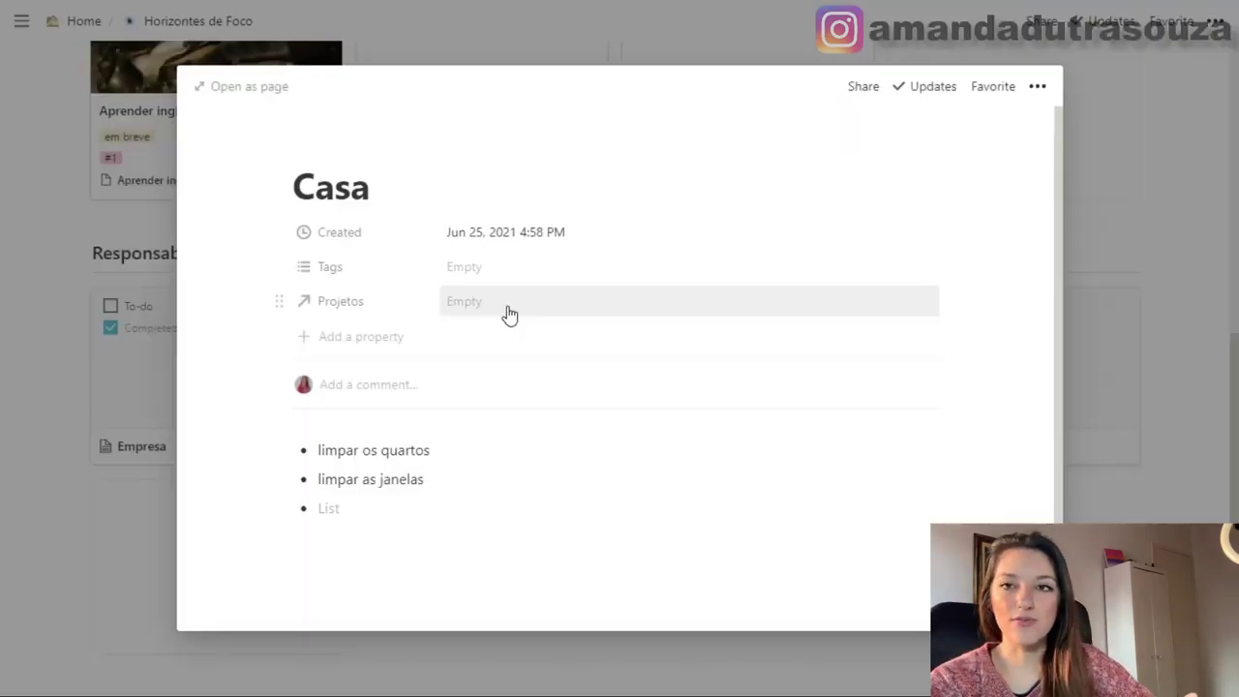
pyautogui.click(509, 312)
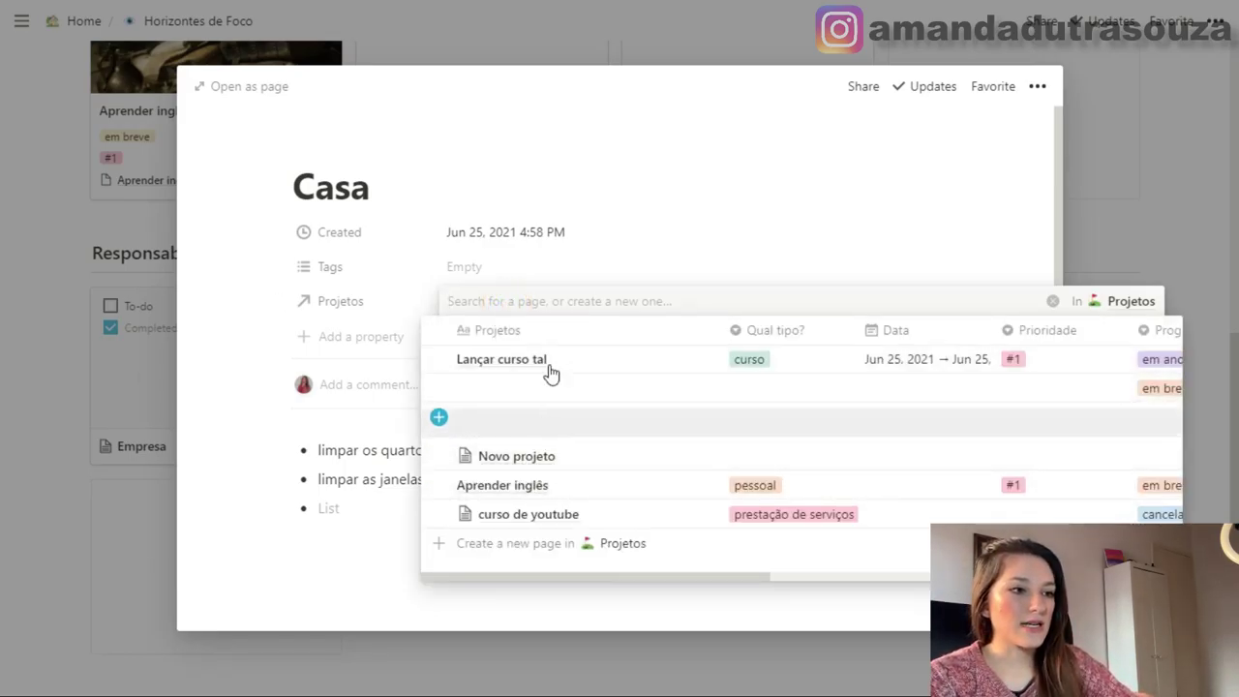
pyautogui.click(621, 263)
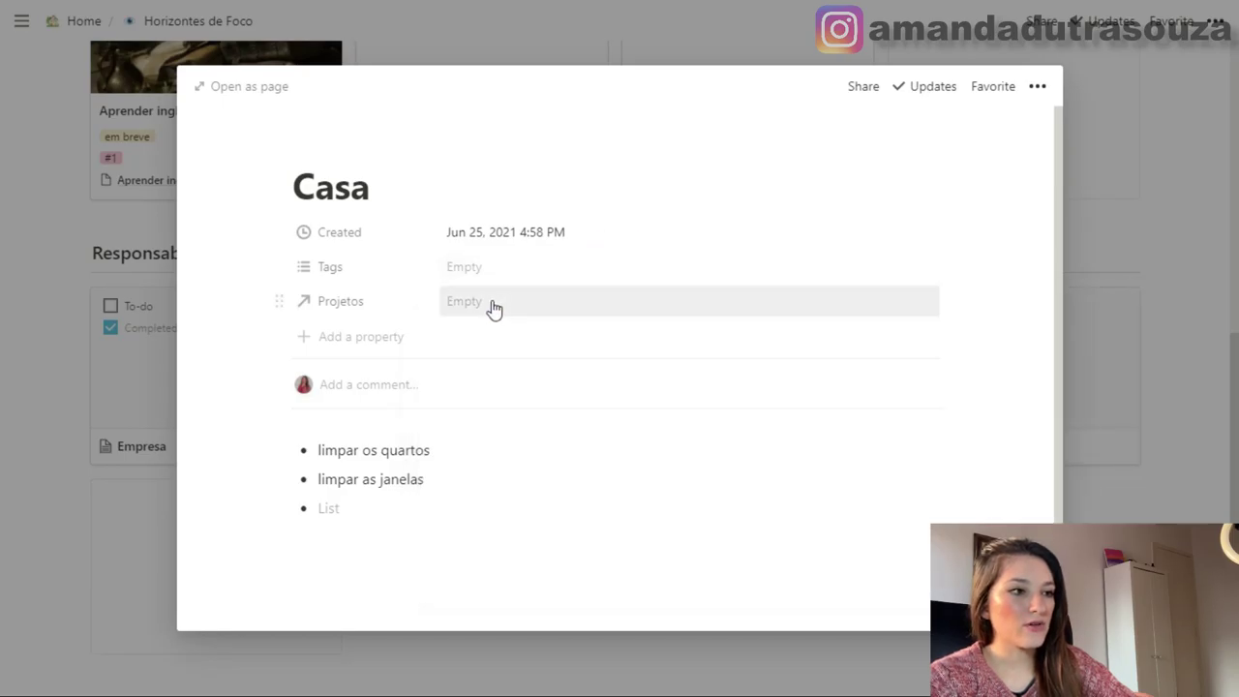
# Delete the Created property and make Tags a single-select property on the Casa page
pyautogui.click(359, 241)
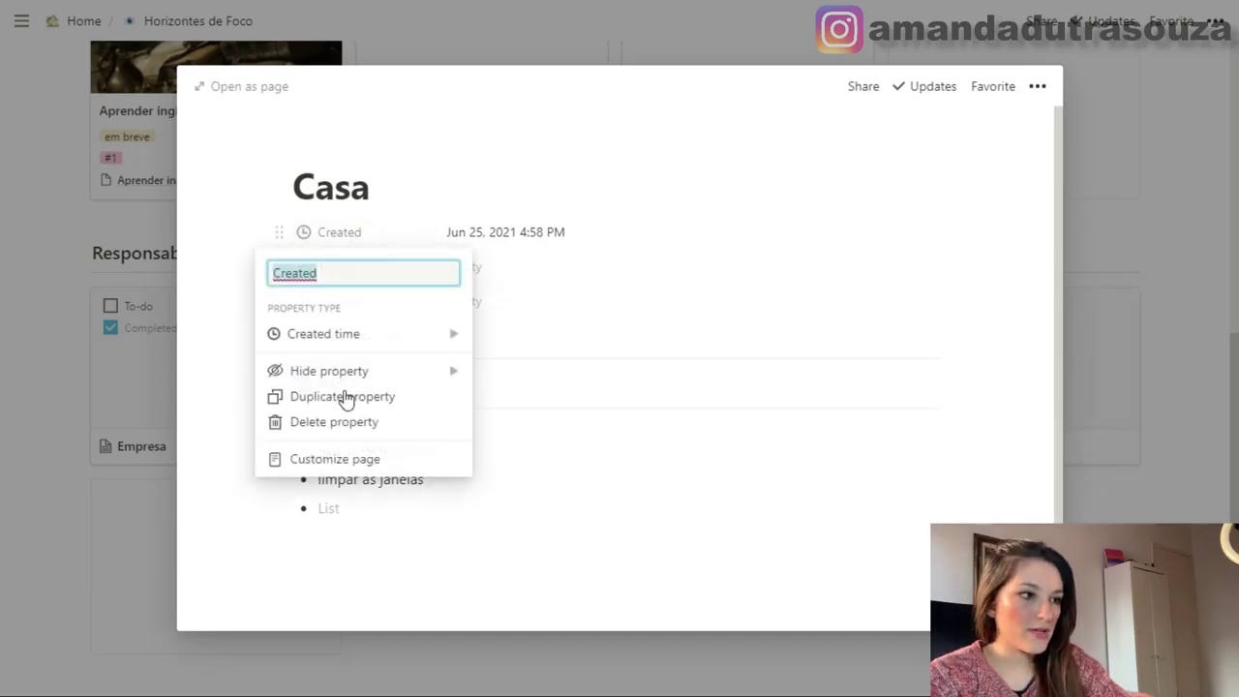
pyautogui.click(334, 422)
pyautogui.click(561, 366)
# Create the Tags options "pessoal" and "profissional" on the Casa page
pyautogui.click(507, 267)
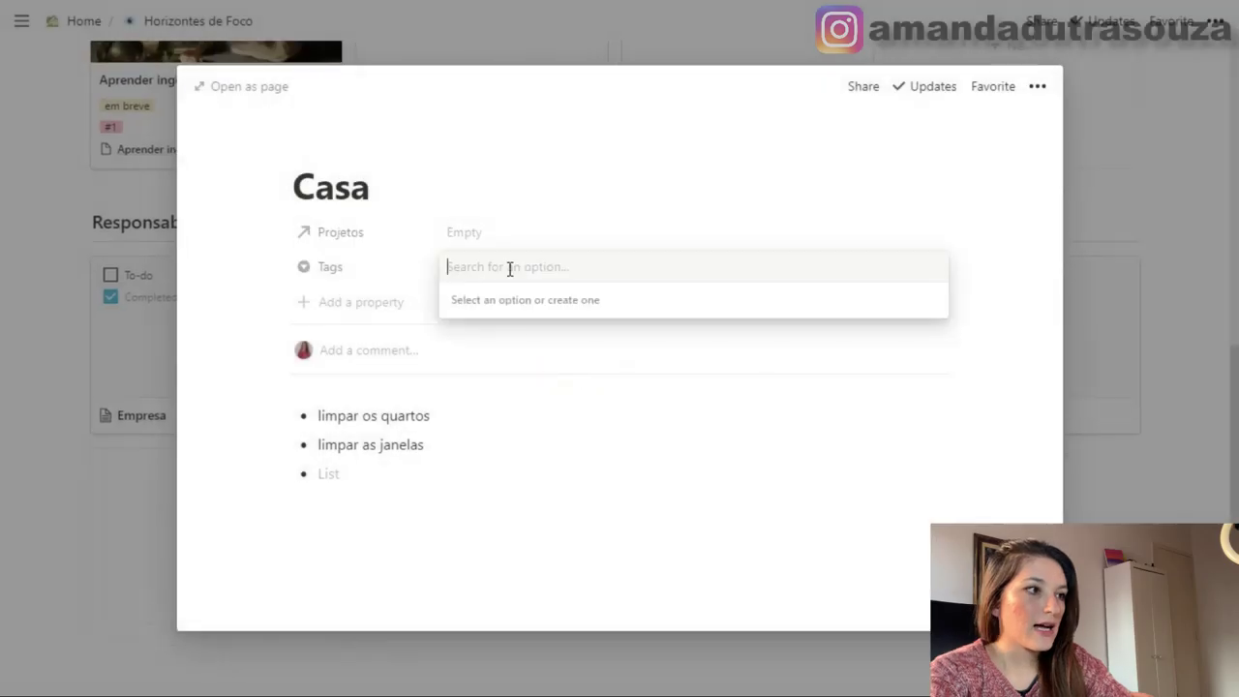
pyautogui.write('pessoal')
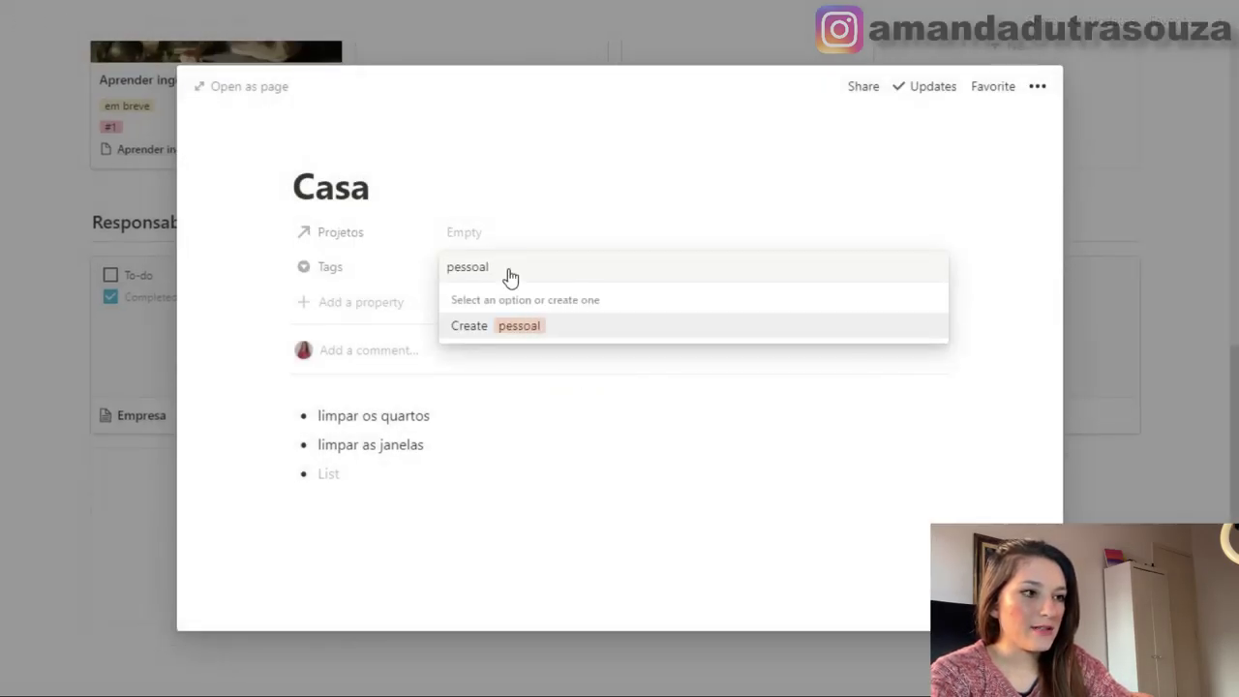
pyautogui.press('Return')
pyautogui.click(533, 268)
pyautogui.write('profissional')
pyautogui.press('Return')
# Create the Tags option "relacionamento", tag Casa with a new option "qualidade de vida", and close the page
pyautogui.click(611, 259)
pyautogui.write('relacionament')
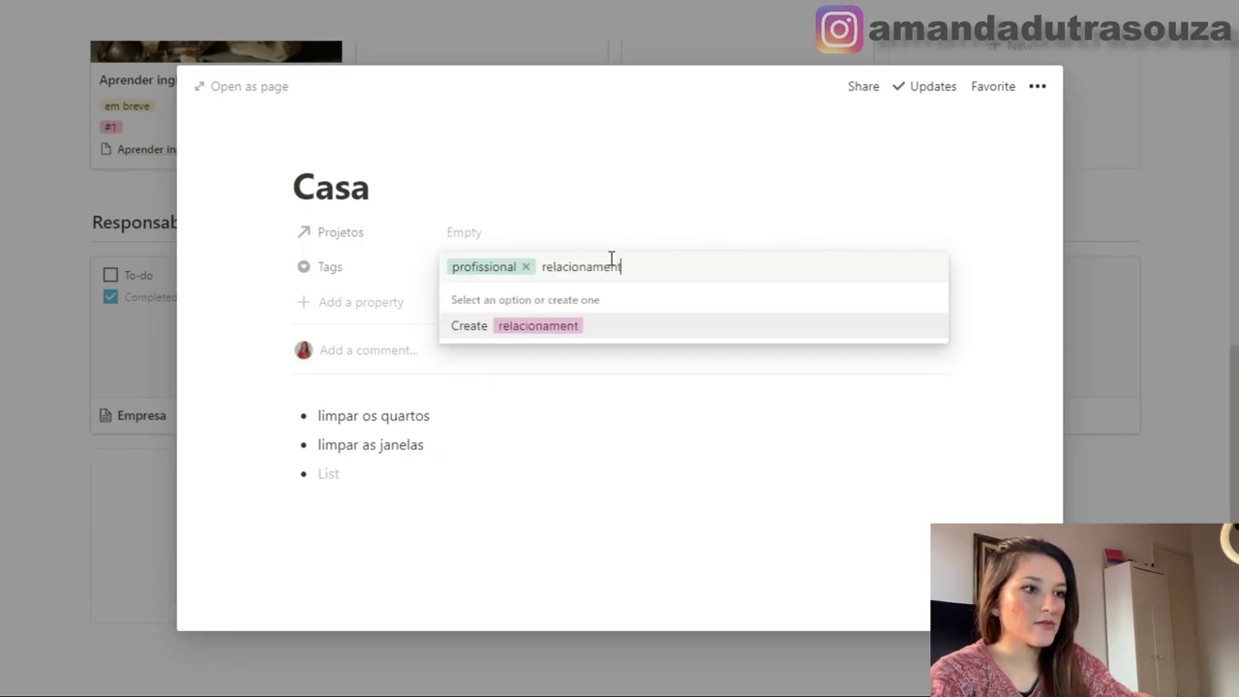
pyautogui.write('o')
pyautogui.press('Return')
pyautogui.click(590, 276)
pyautogui.write('qualoidade de')
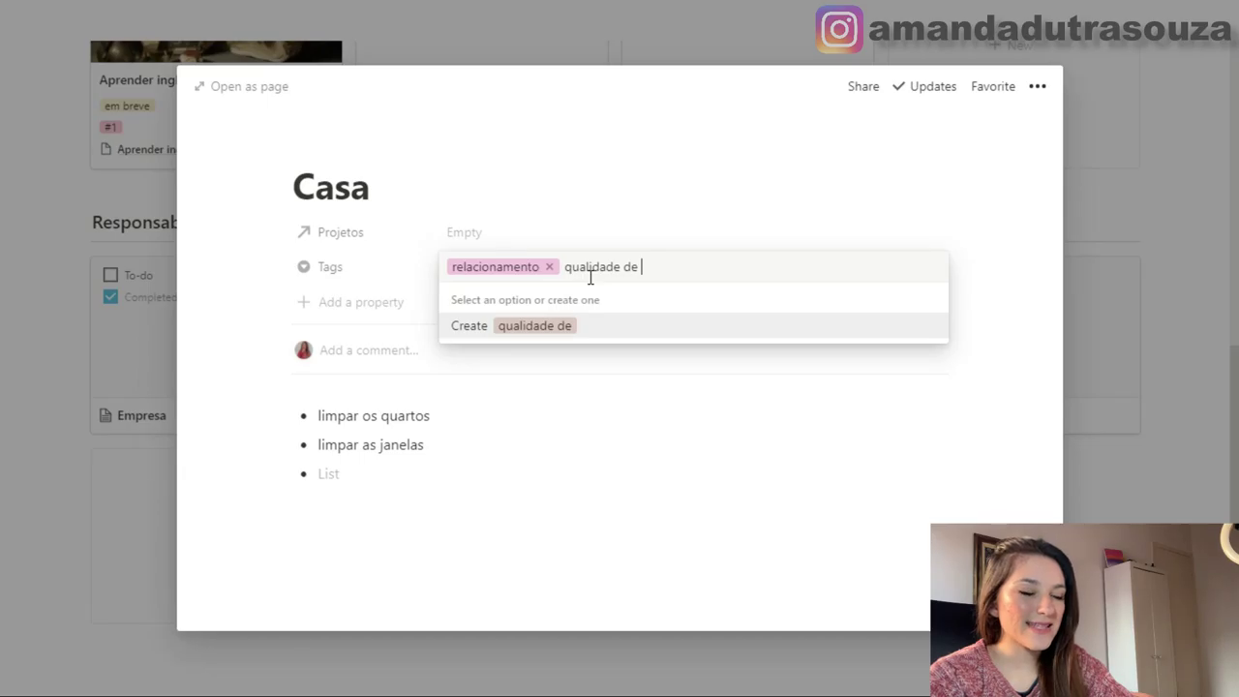
pyautogui.press('Return')
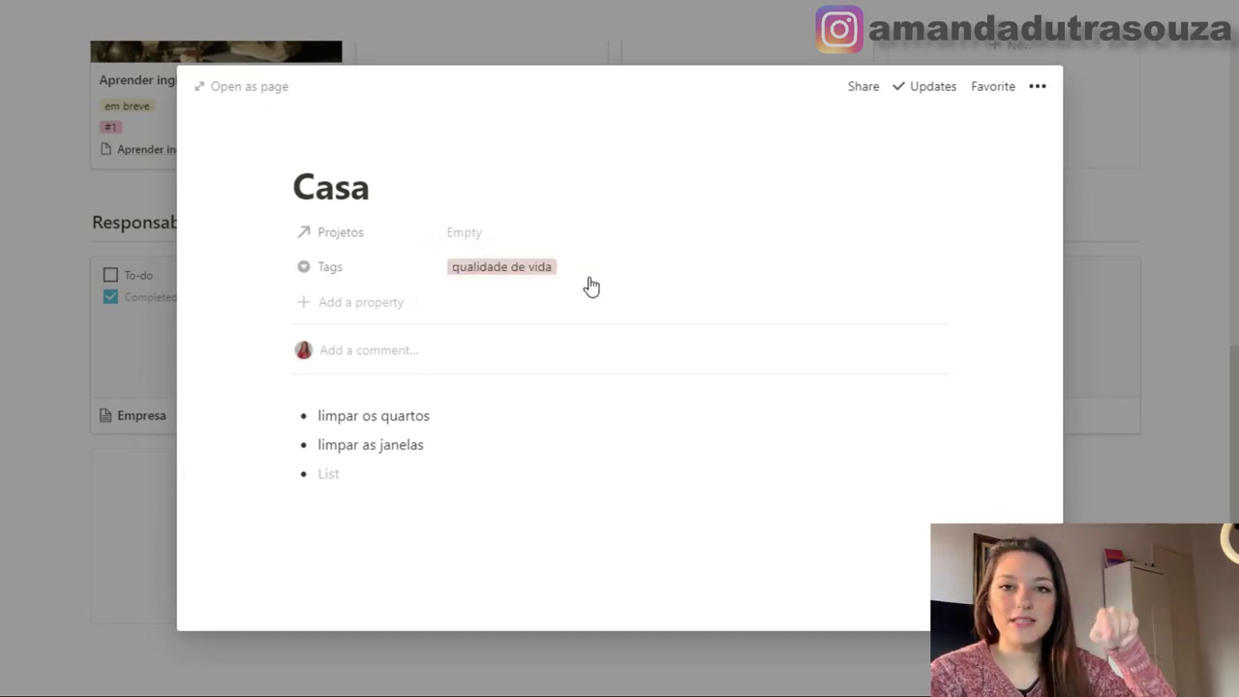
pyautogui.click(589, 284)
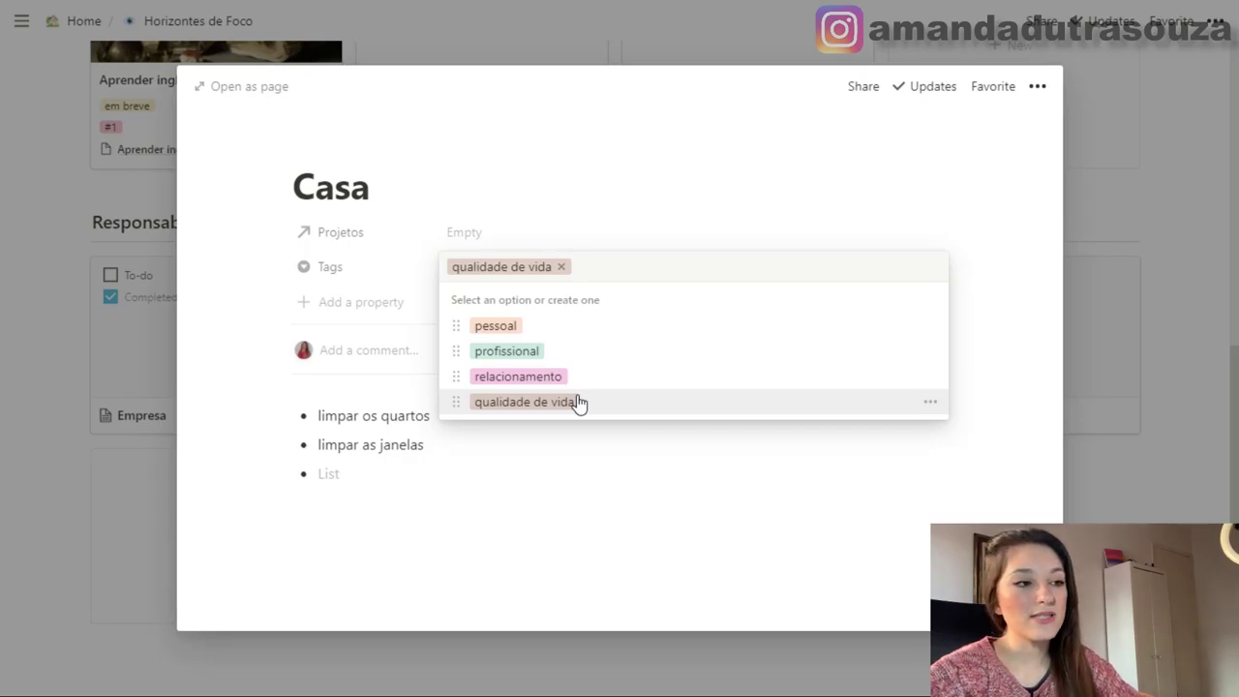
pyautogui.click(614, 228)
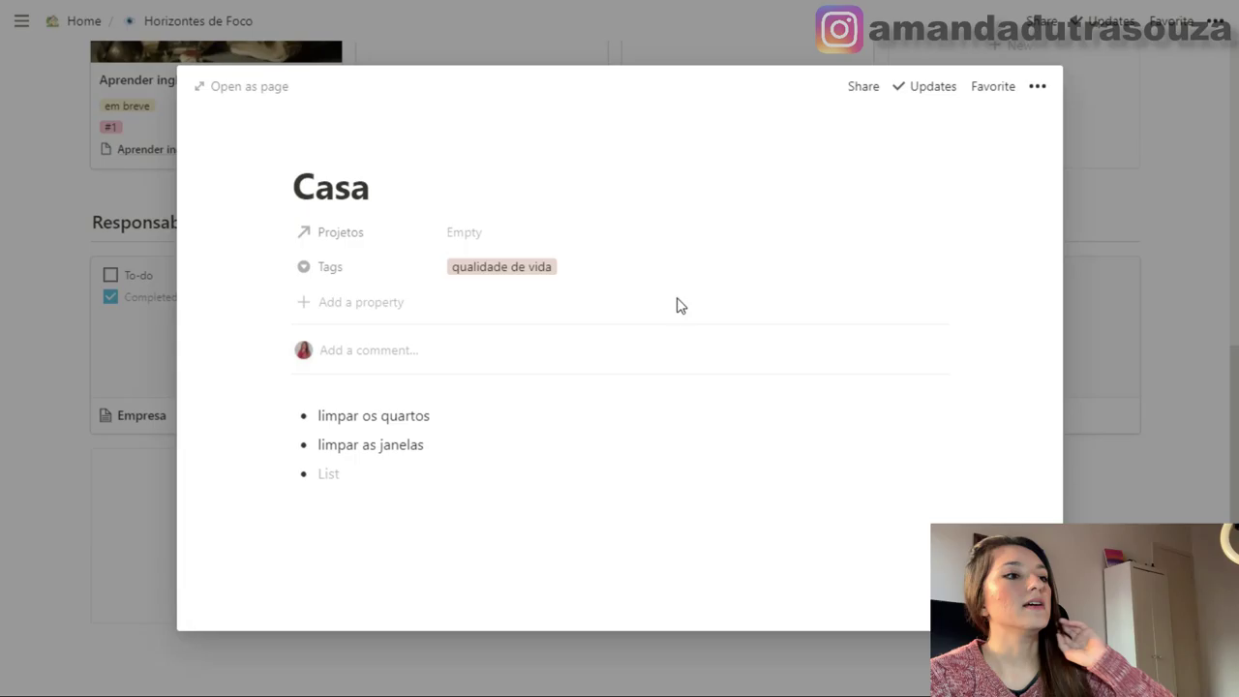
pyautogui.click(1111, 429)
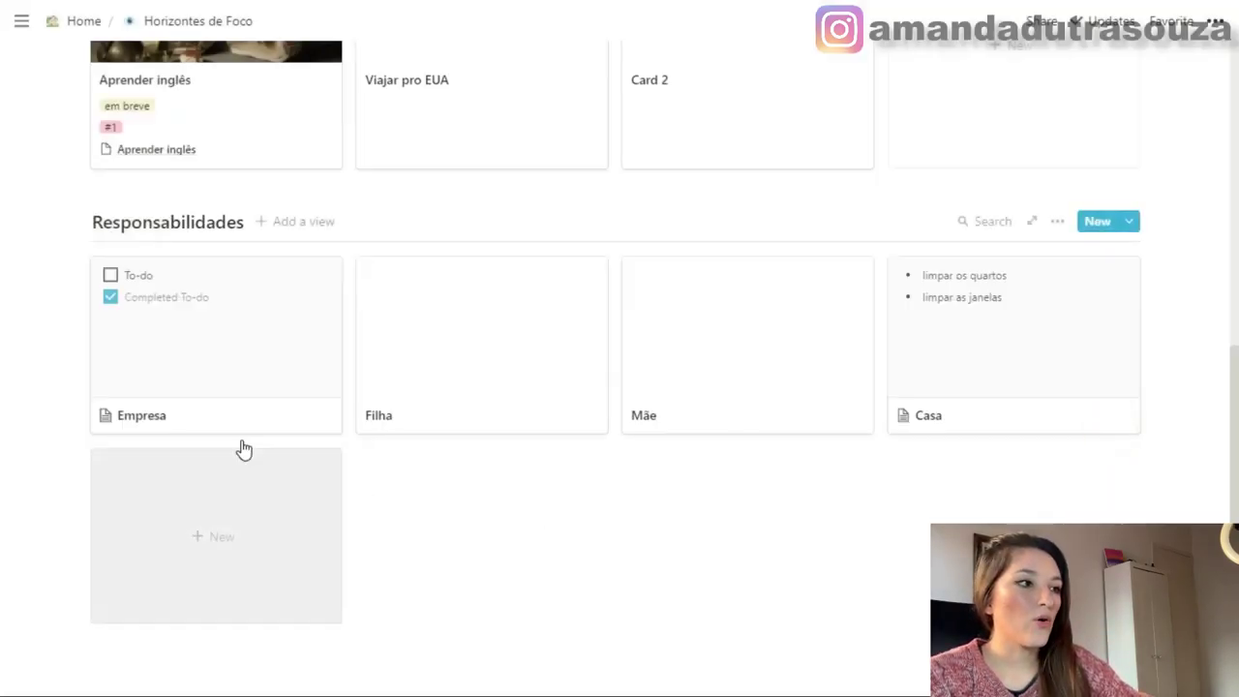
# Reopen the Casa card and give it an Unsplash "home" cover showing a modern white house with green plants
pyautogui.scroll(4, 415, 545)
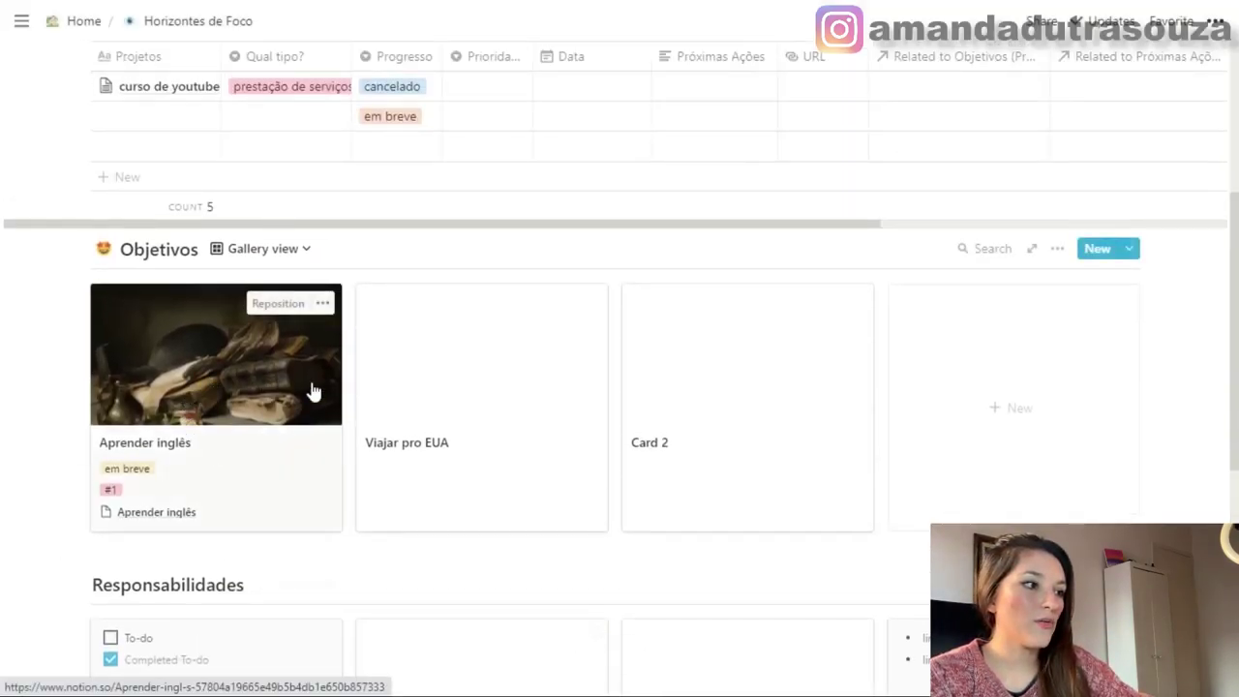
pyautogui.scroll(-5, 520, 507)
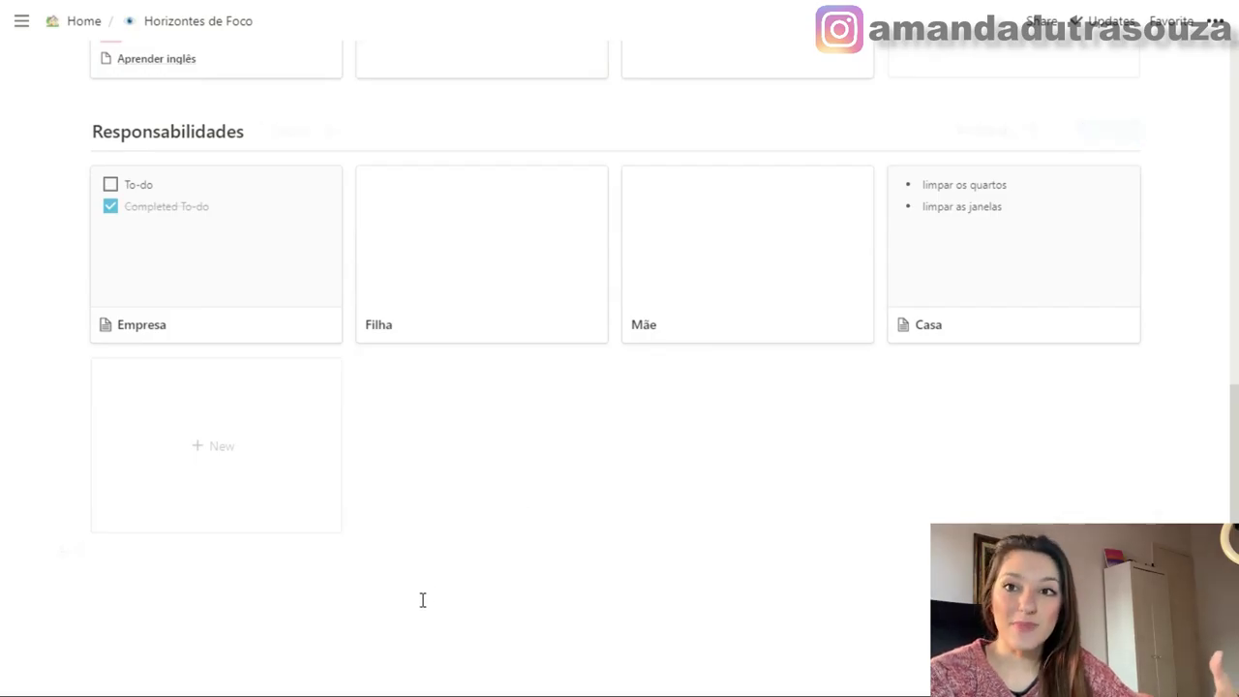
pyautogui.scroll(1, 1020, 343)
pyautogui.click(1020, 343)
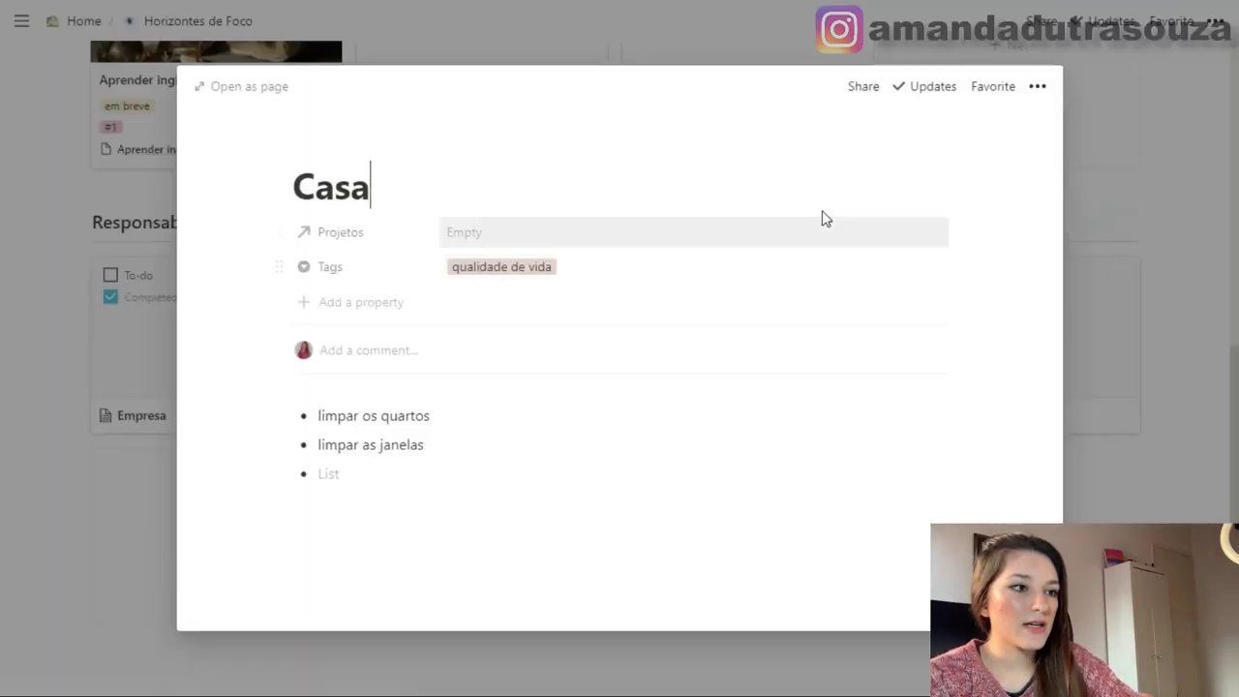
pyautogui.click(414, 148)
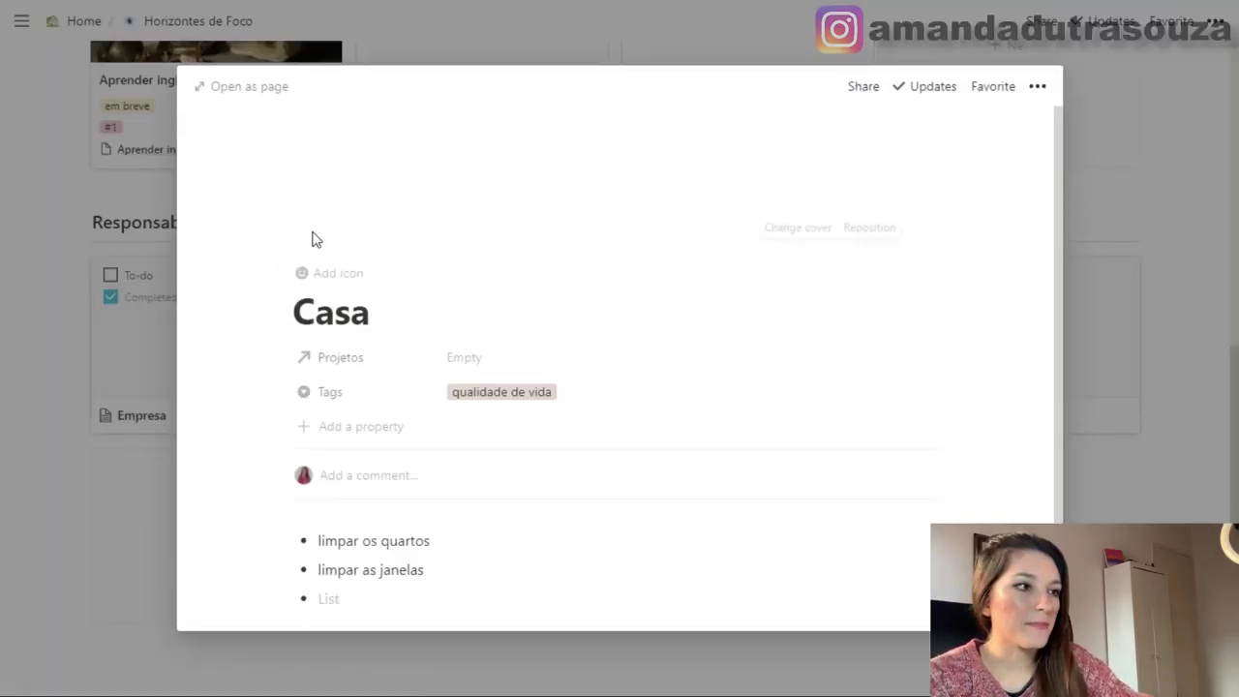
pyautogui.click(796, 230)
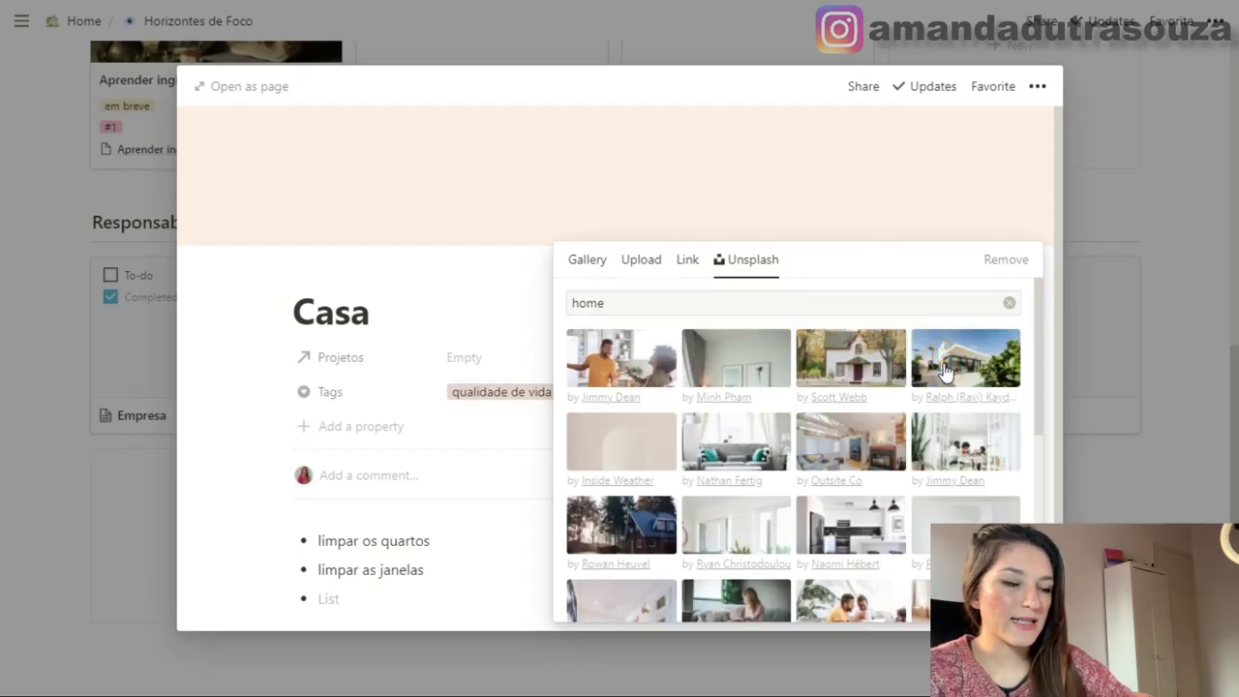
pyautogui.click(945, 372)
# Add a text property named "Visão" to the Casa page and close it
pyautogui.click(360, 432)
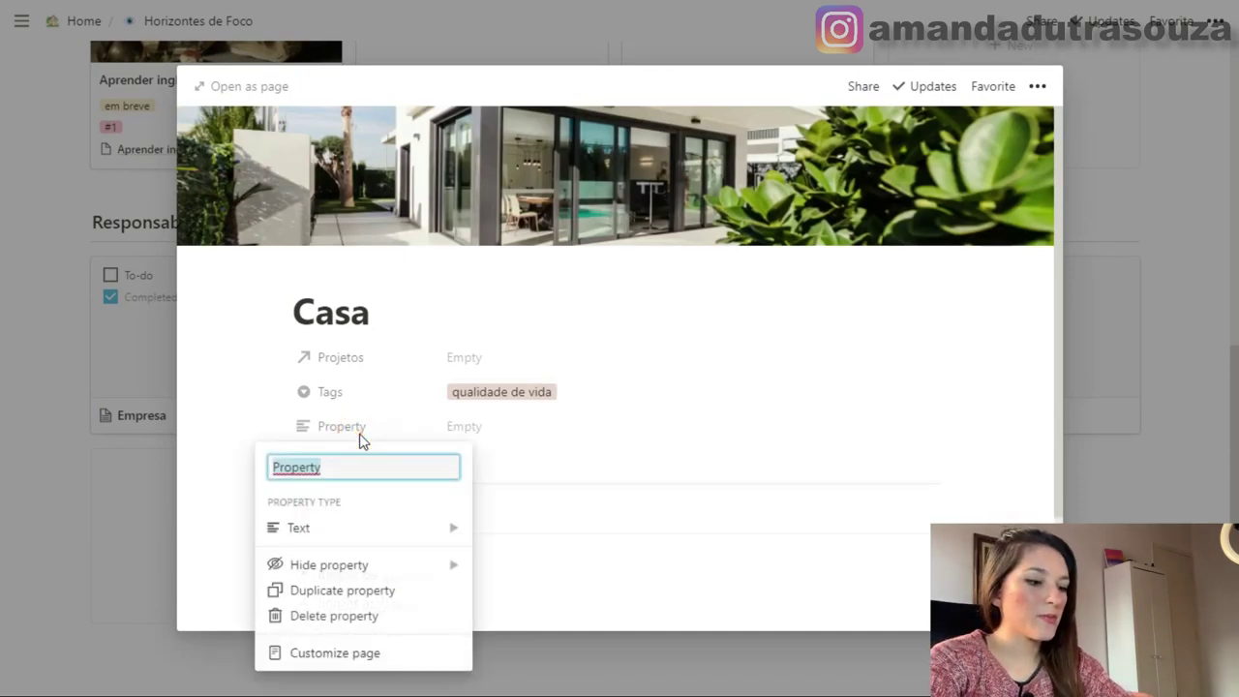
pyautogui.write('Visão')
pyautogui.press('Return')
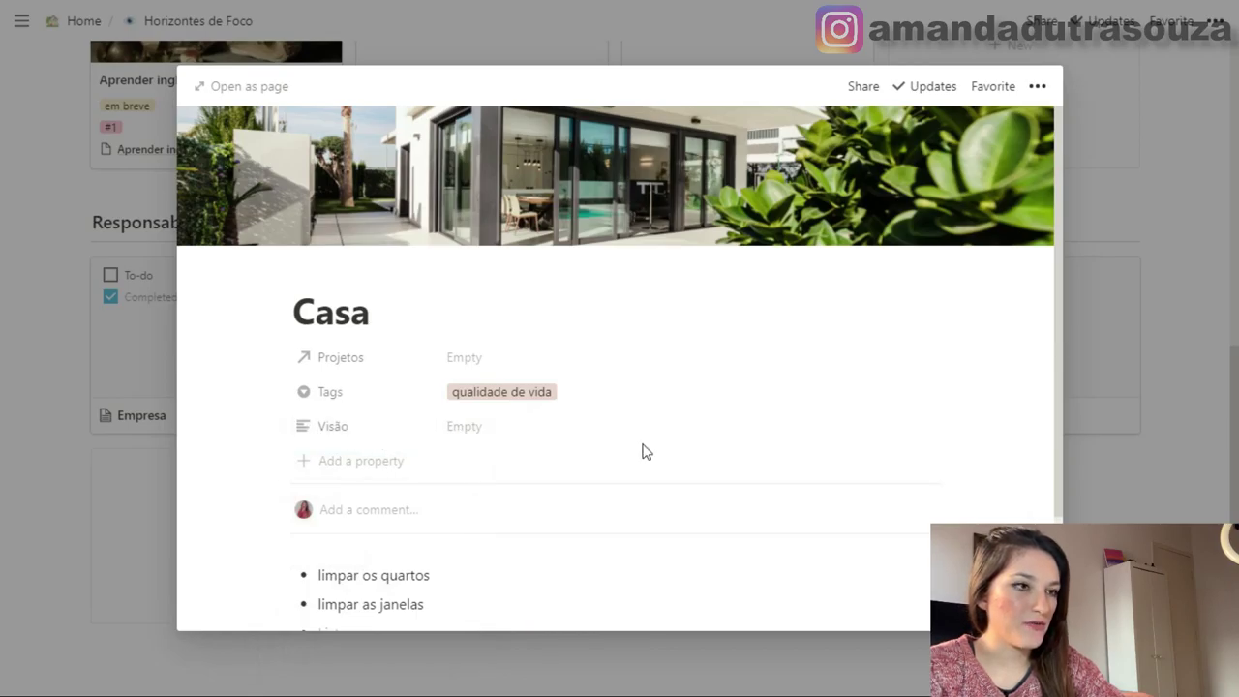
pyautogui.click(1138, 426)
# Set the Responsabilidades gallery's card preview to show page covers
pyautogui.click(1057, 221)
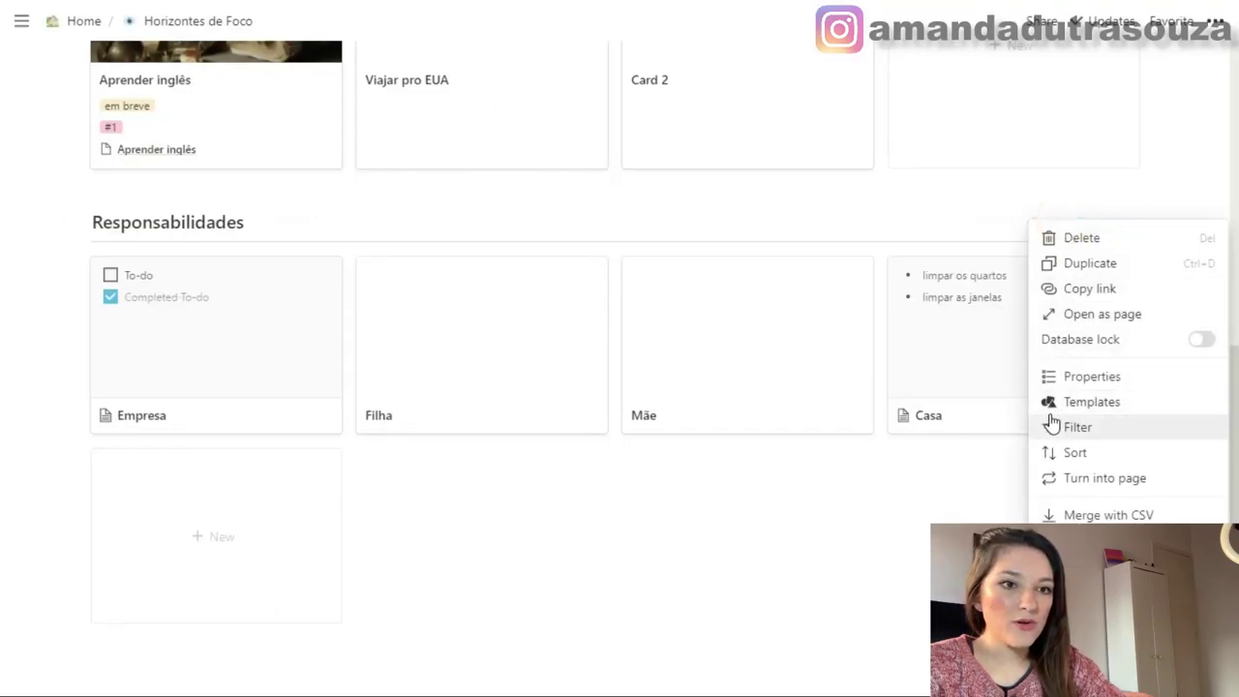
pyautogui.click(1053, 376)
pyautogui.press('Escape')
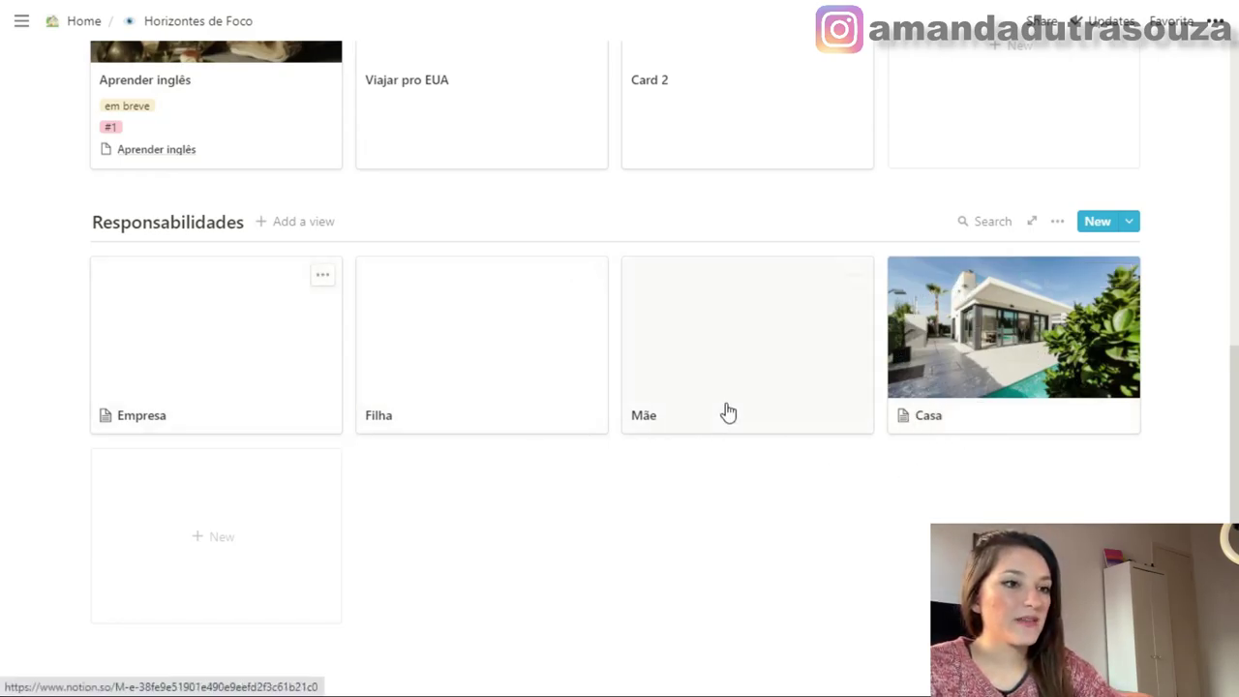
# Replace the Empresa page's to-do item with the bullets "pagar os impostos em dia" and "criar conteúdo semanalmente", and close the page
pyautogui.click(207, 369)
pyautogui.click(471, 479)
pyautogui.press('Escape')
pyautogui.press('BackSpace')
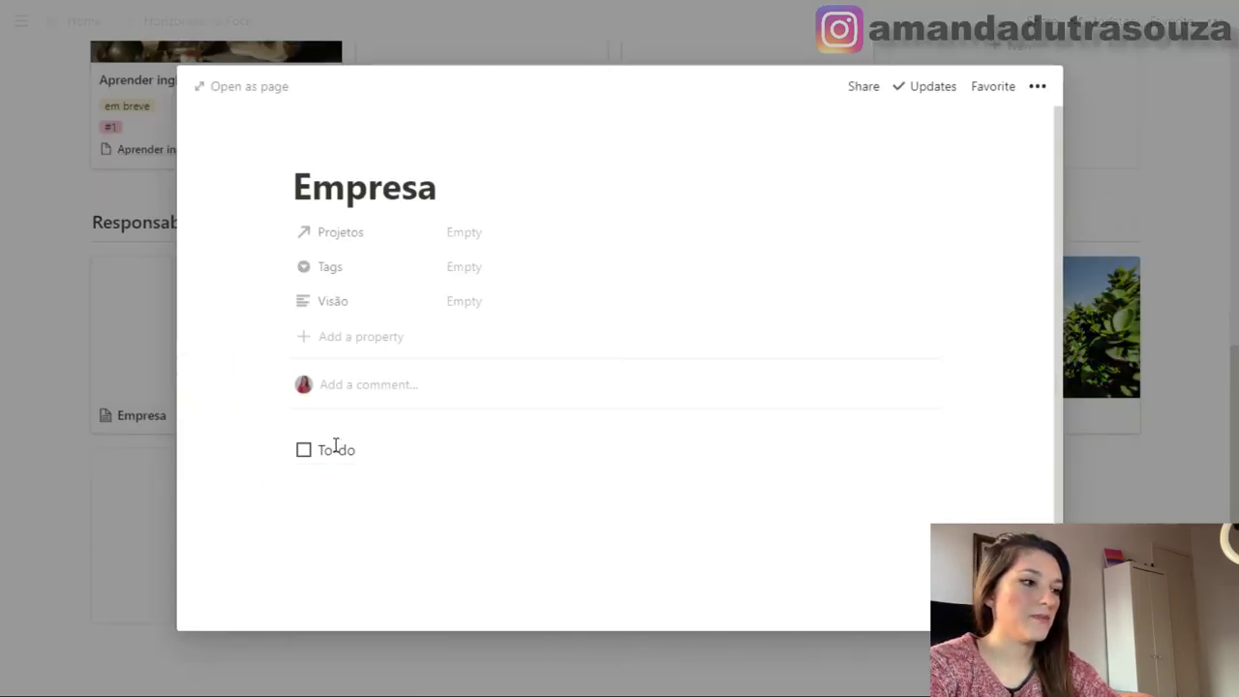
pyautogui.press('BackSpace')
pyautogui.press('BackSpace')
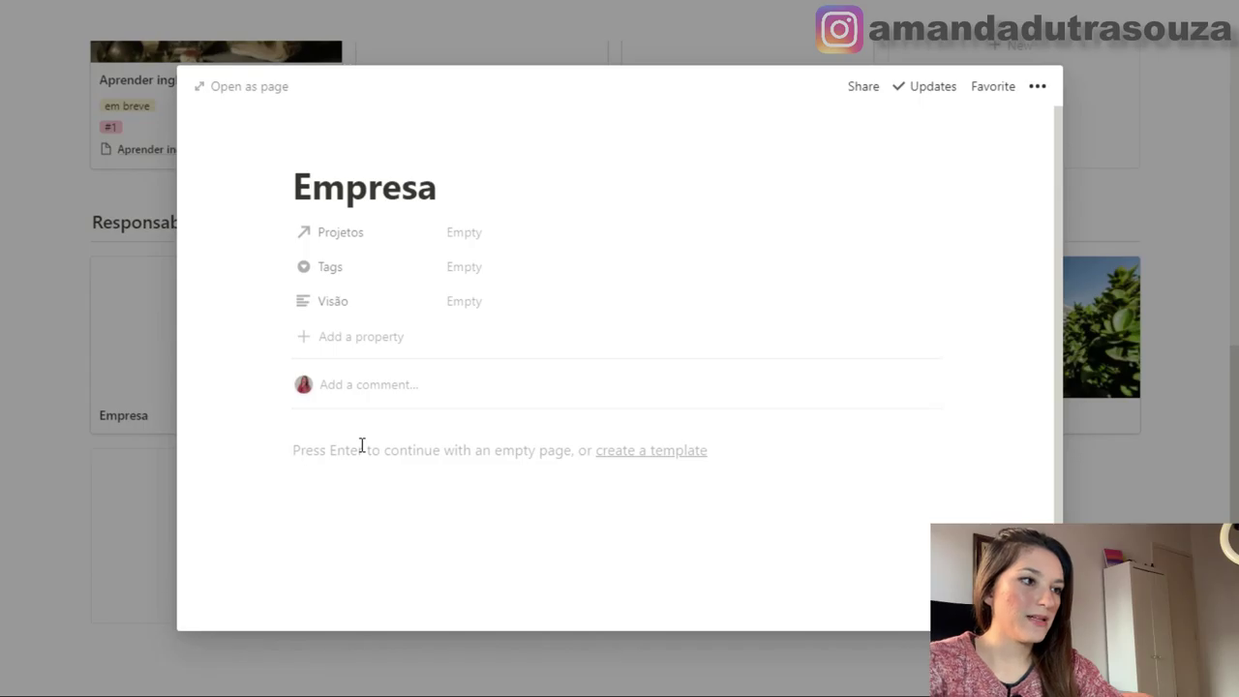
pyautogui.press('Return')
pyautogui.write('-')
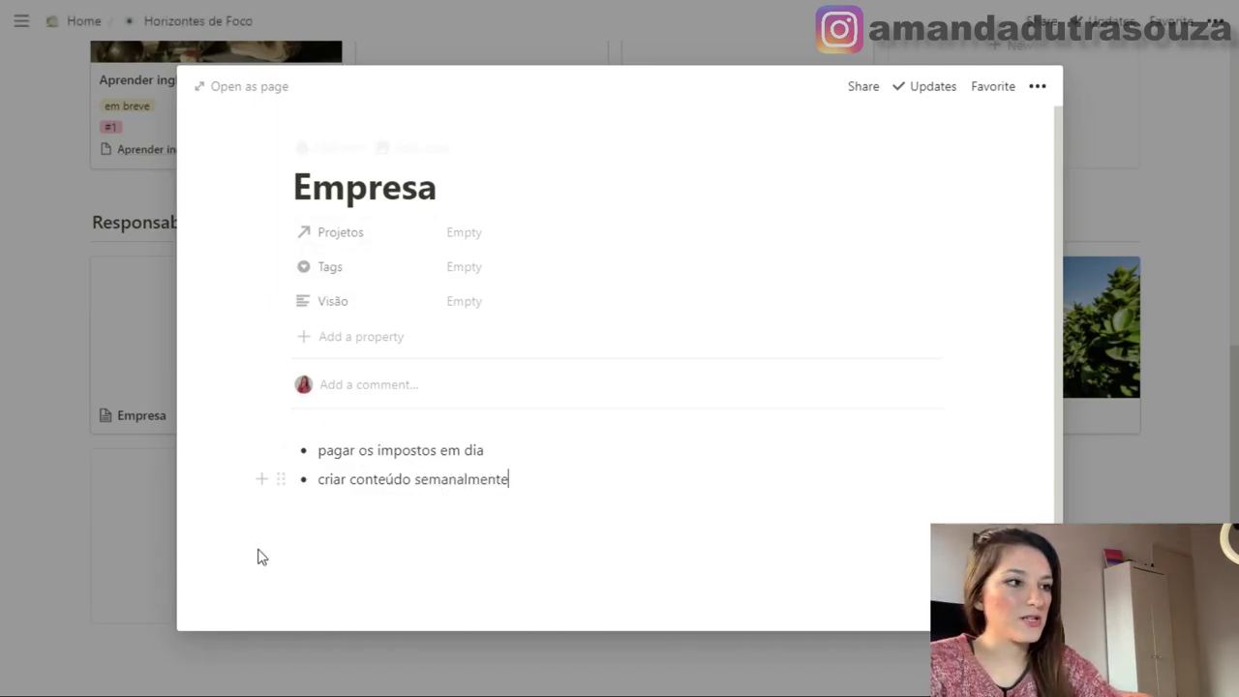
pyautogui.click(155, 117)
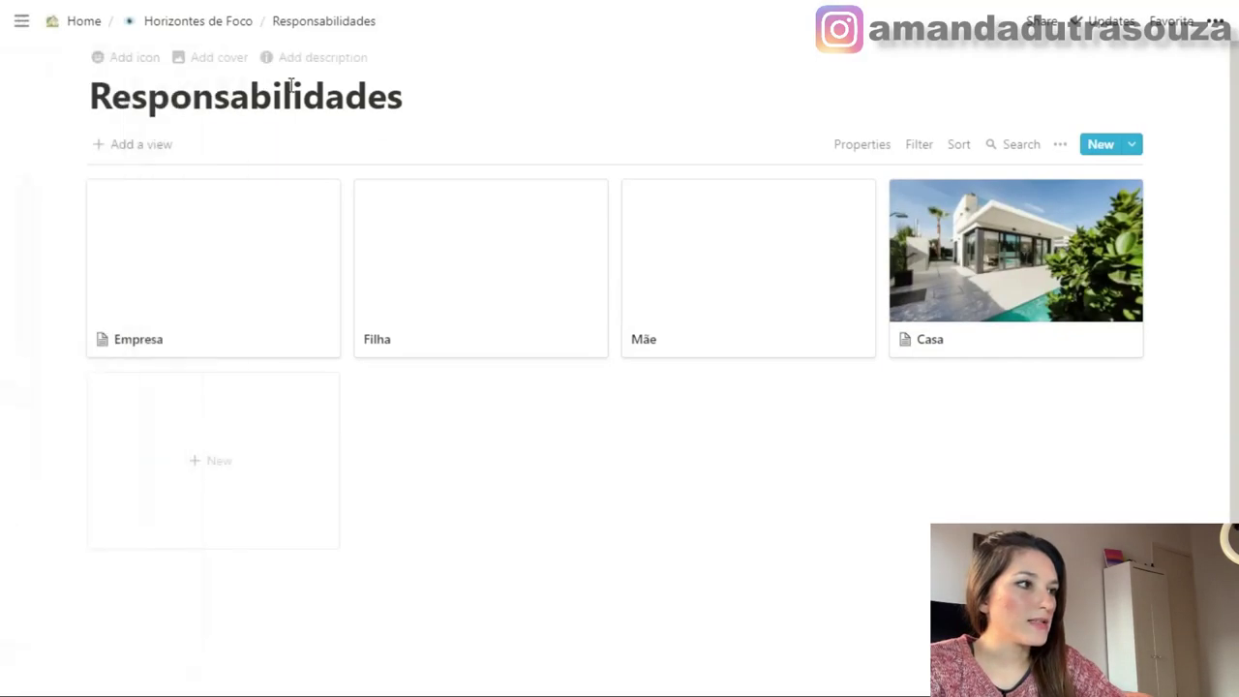
# Describe the Responsabilidades page with the weekly review instruction and the Ro 14:12 quote, and give it a raised-hands icon and a cover
pyautogui.click(293, 57)
pyautogui.write('Liste todas as suas responsabilidades/lembretes em cada área da sua vida. Revise semanalmente. "Assim, cada um de nós prestará contas de si mesmo a Deus (Ro 14:12)"')
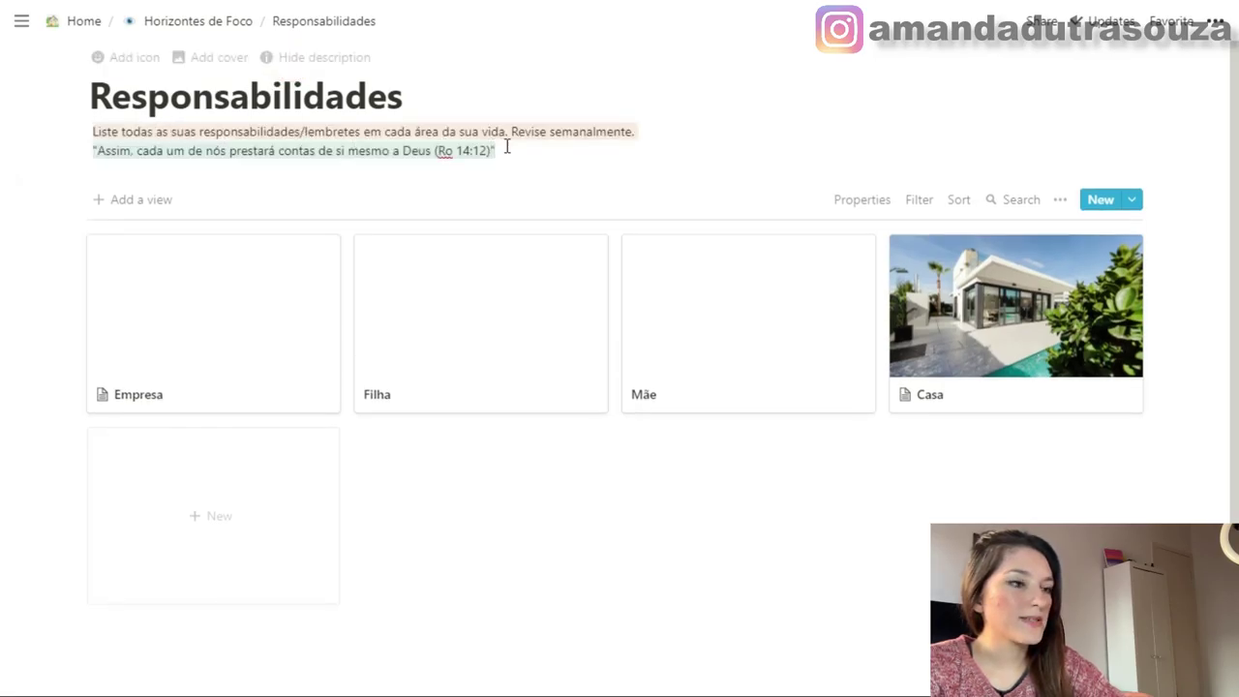
pyautogui.click(132, 58)
pyautogui.click(152, 61)
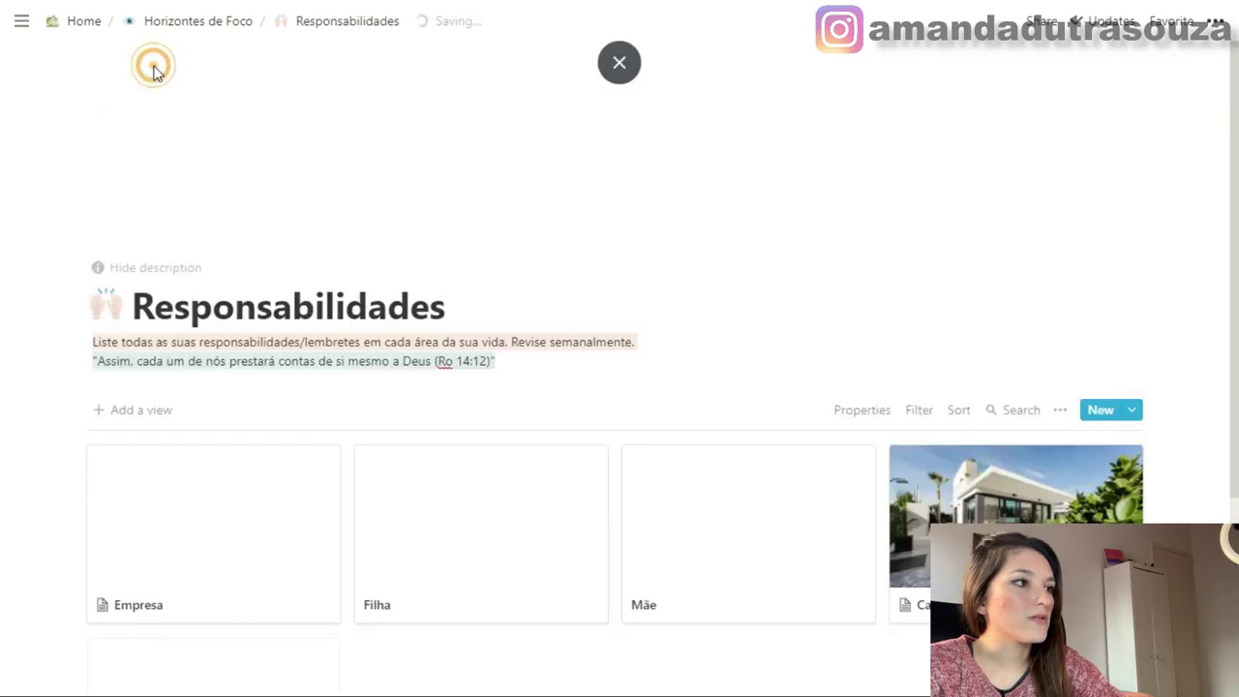
pyautogui.hotkey('alt', 'Left')
# Insert an inline board named "Visão" below the Responsabilidades gallery on the Horizontes de Foco page
pyautogui.scroll(3, 619, 487)
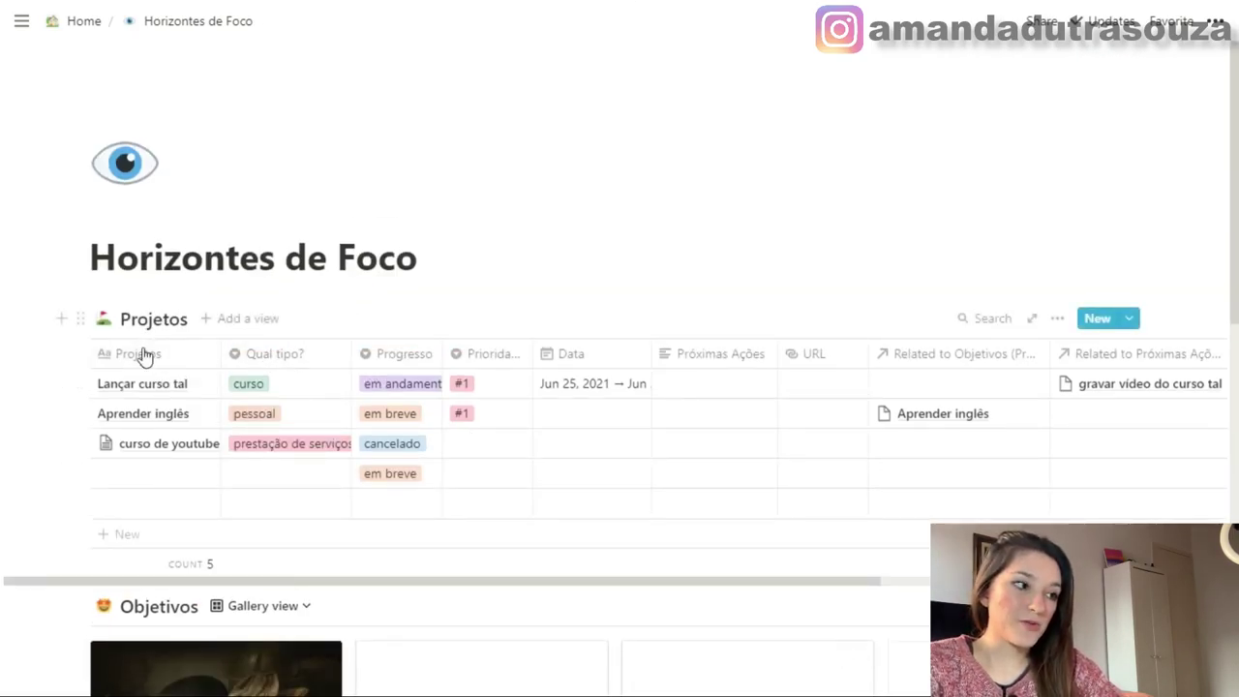
pyautogui.scroll(-8, 143, 356)
pyautogui.scroll(2, 316, 320)
pyautogui.scroll(-3, 254, 481)
pyautogui.click(235, 528)
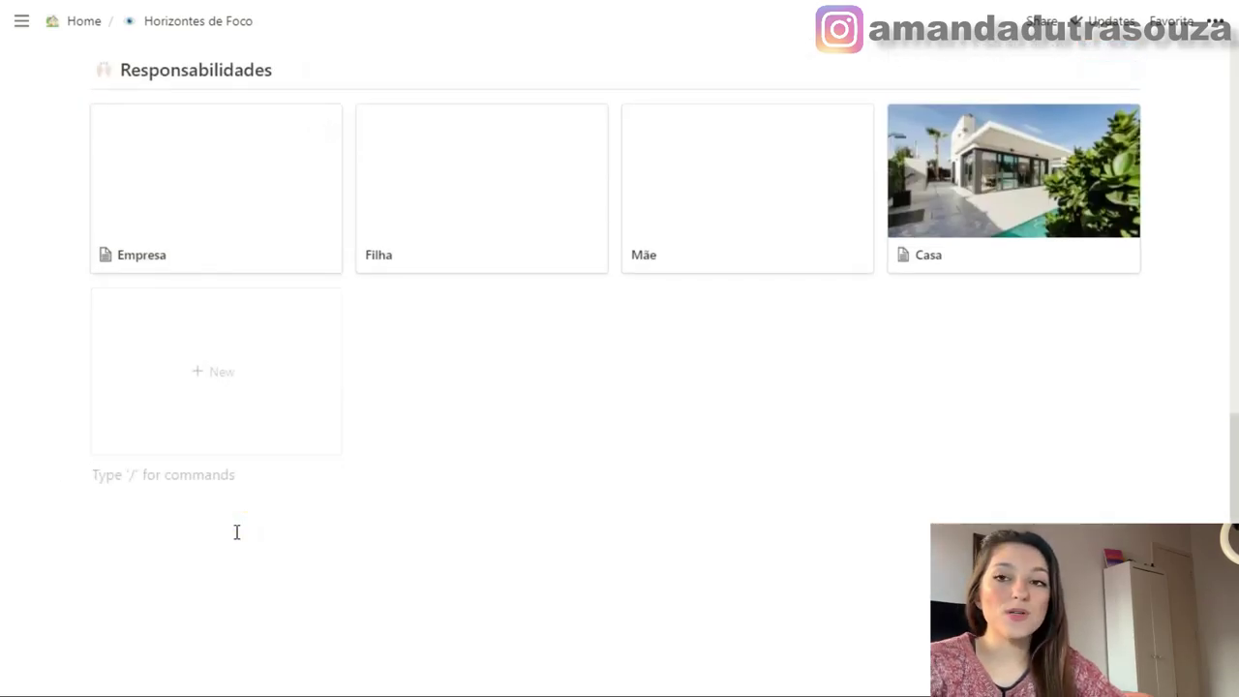
pyautogui.press('Return')
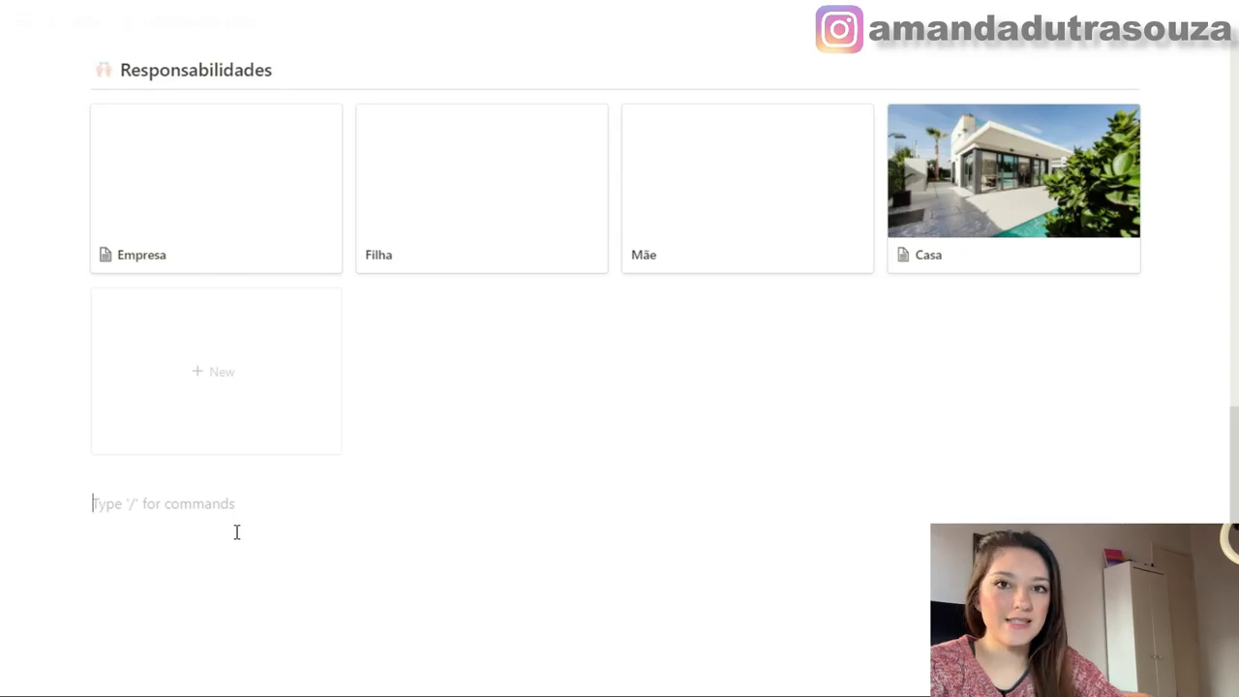
pyautogui.write('/boa')
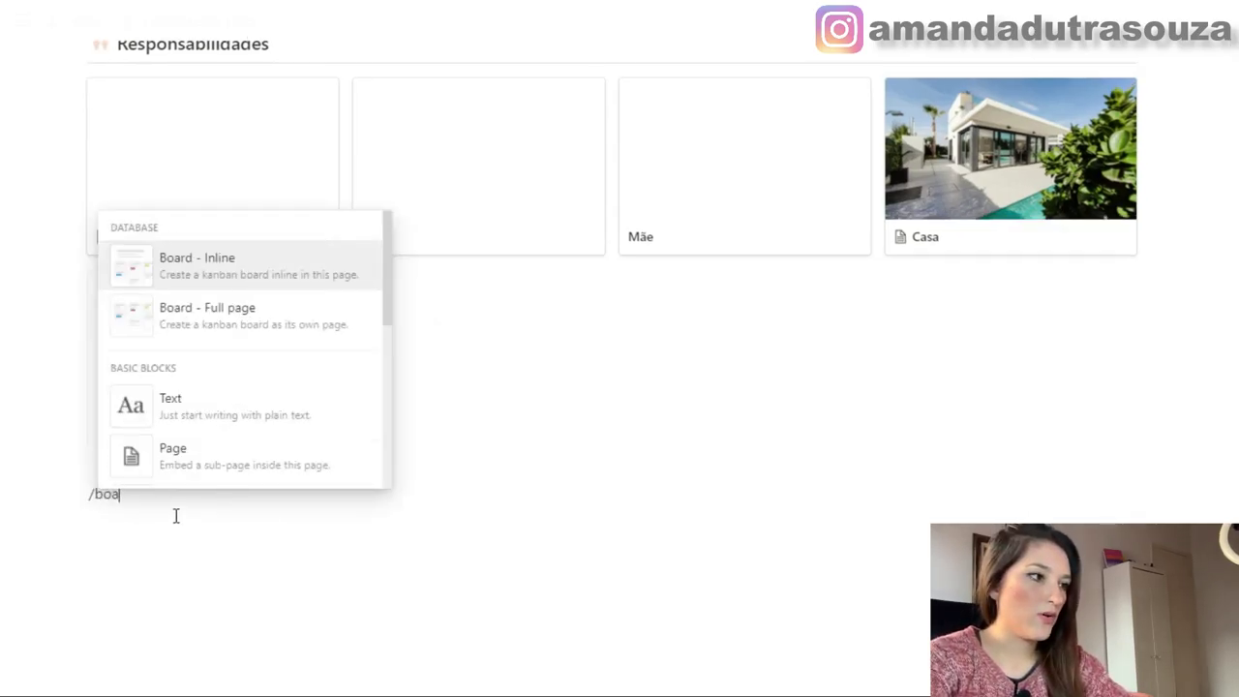
pyautogui.click(178, 264)
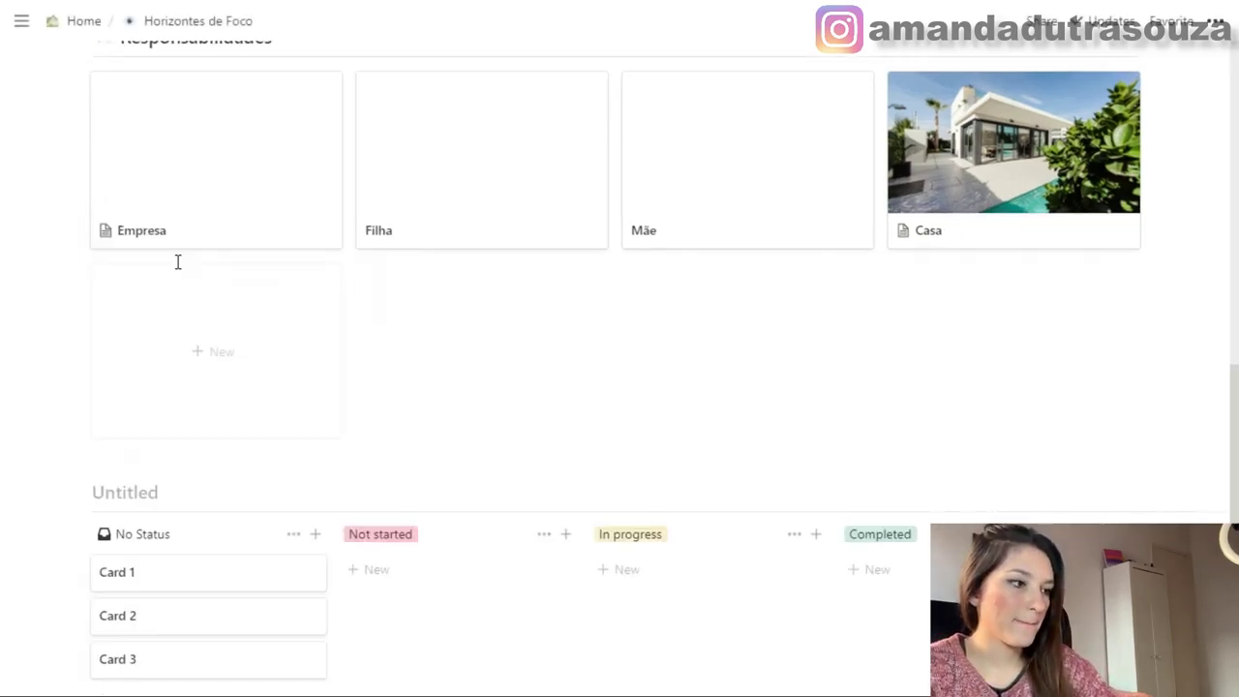
pyautogui.write('Visão')
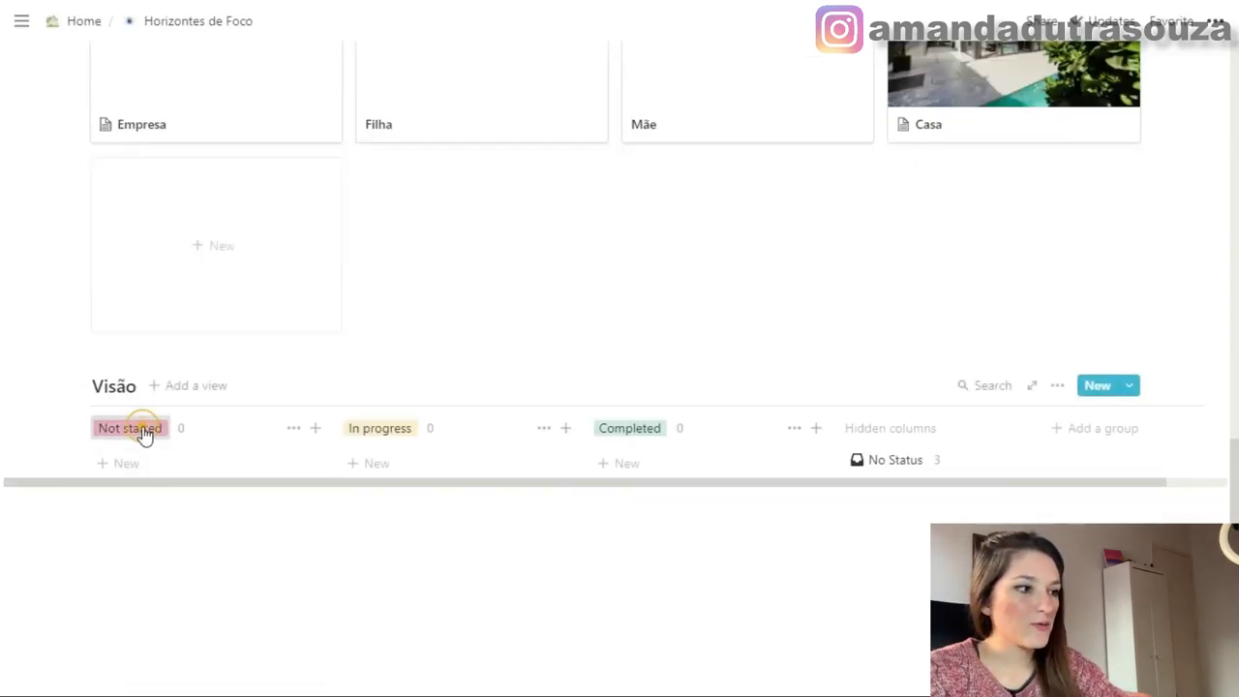
pyautogui.click(144, 435)
pyautogui.scroll(3, 465, 520)
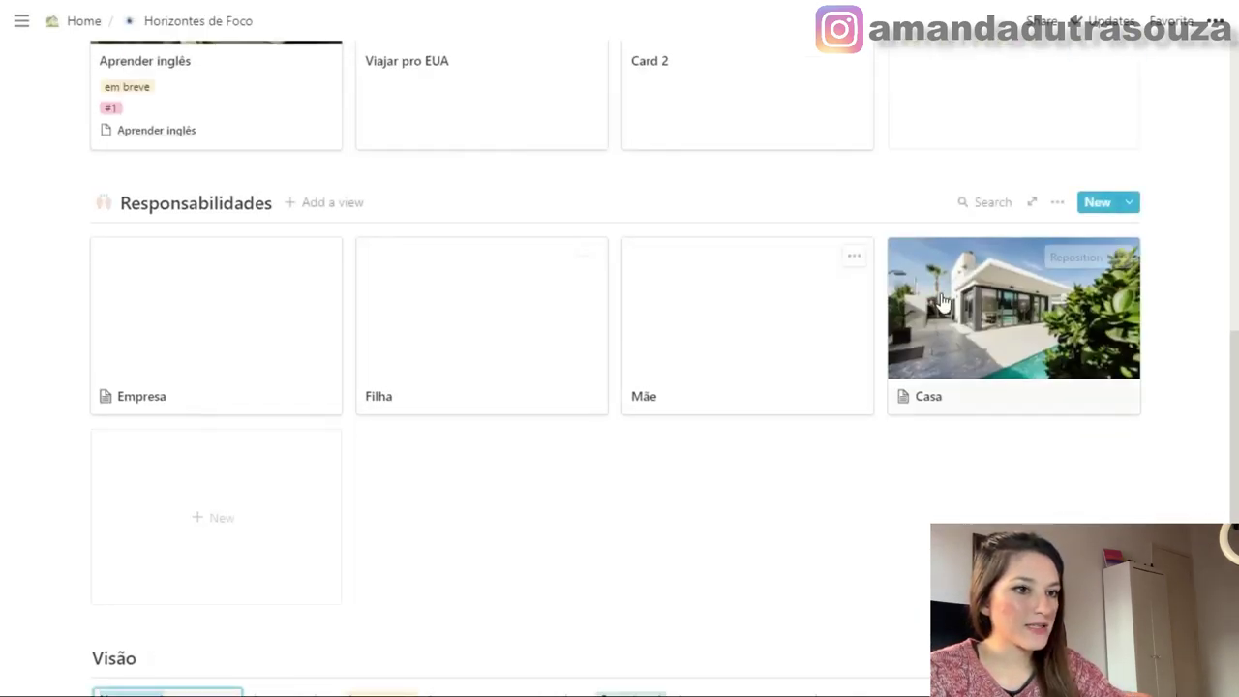
pyautogui.click(1056, 203)
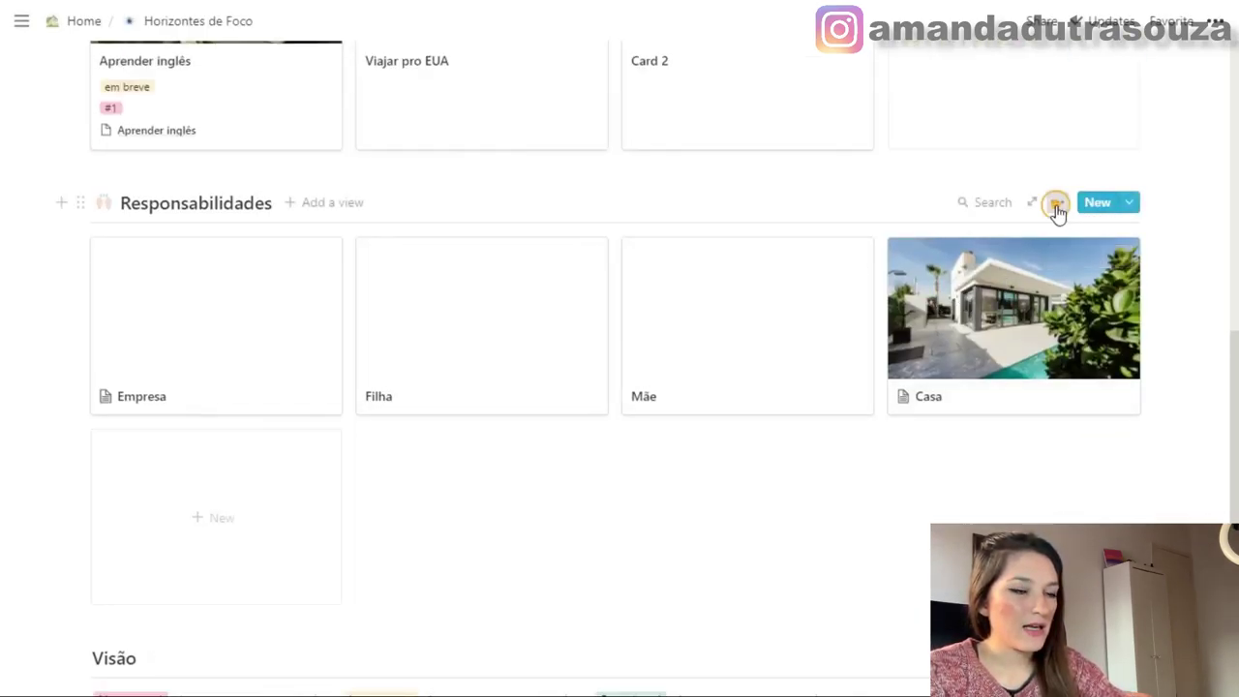
pyautogui.click(503, 566)
pyautogui.scroll(-3, 215, 431)
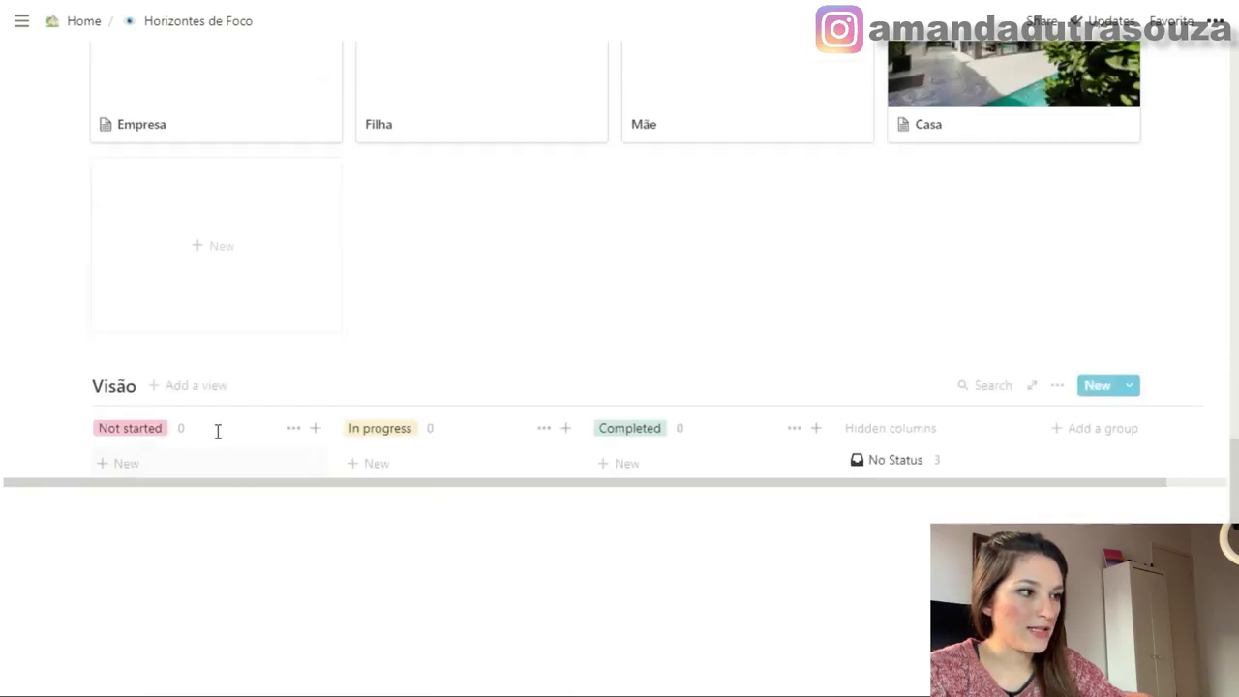
# Rename the Visão board's groups Not started, In progress and Completed as "Pessoal", "Profissional" and "Qualidade de vida"
pyautogui.click(137, 438)
pyautogui.write('Pessoal')
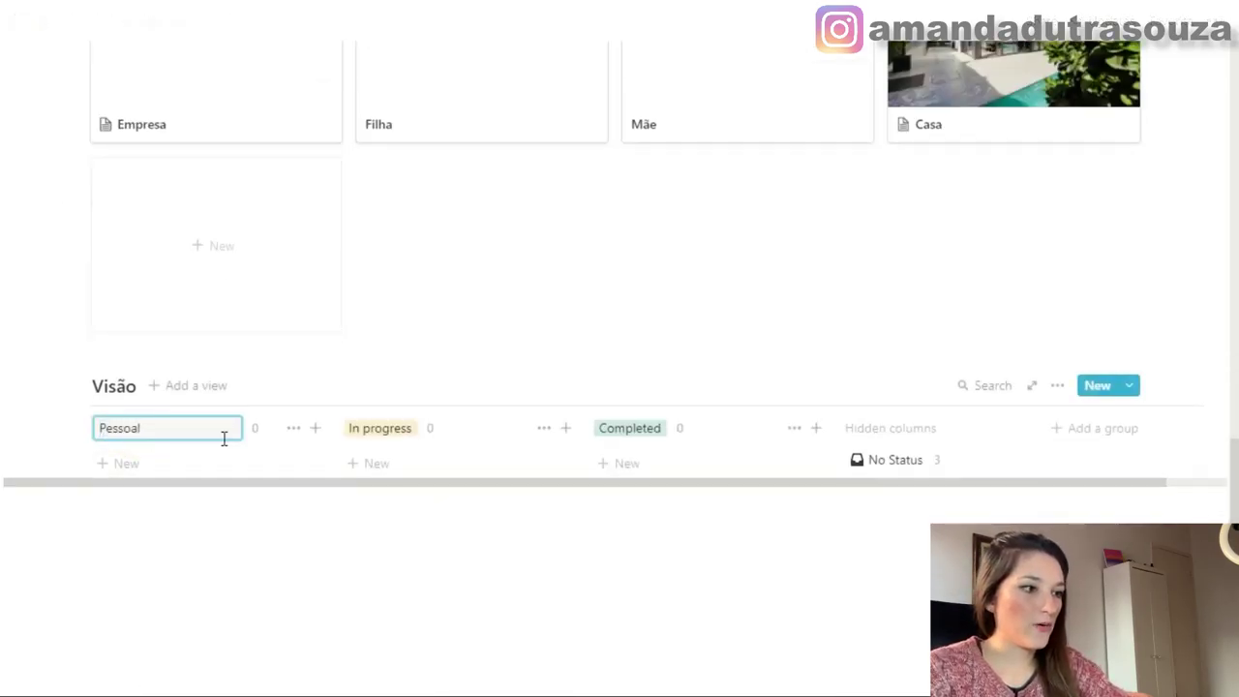
pyautogui.click(380, 427)
pyautogui.write('Profissional')
pyautogui.click(624, 428)
pyautogui.write('Qualidade ')
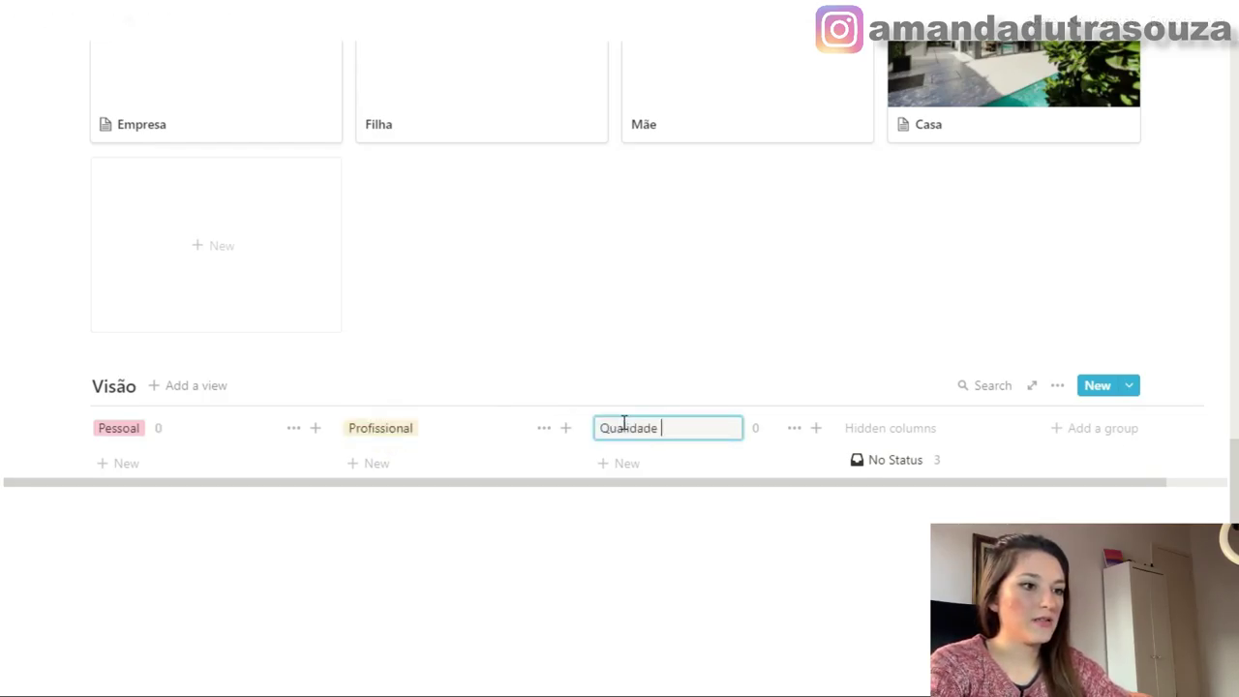
pyautogui.write('de vida')
# Add a new group named "Relacionamento" to the Visão board
pyautogui.click(1087, 429)
pyautogui.write('R')
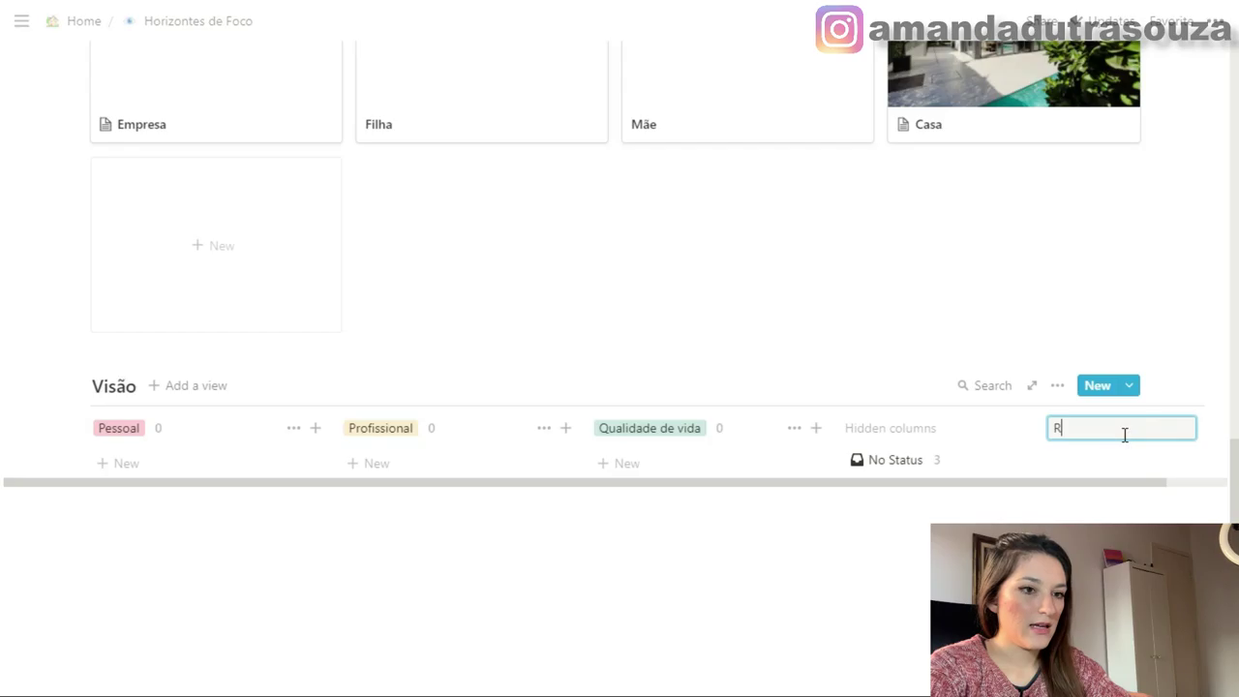
pyautogui.write('elacionamento')
# Add a card named "Desenvolvimento pessoal" to the Pessoal group of the Visão board
pyautogui.click(222, 455)
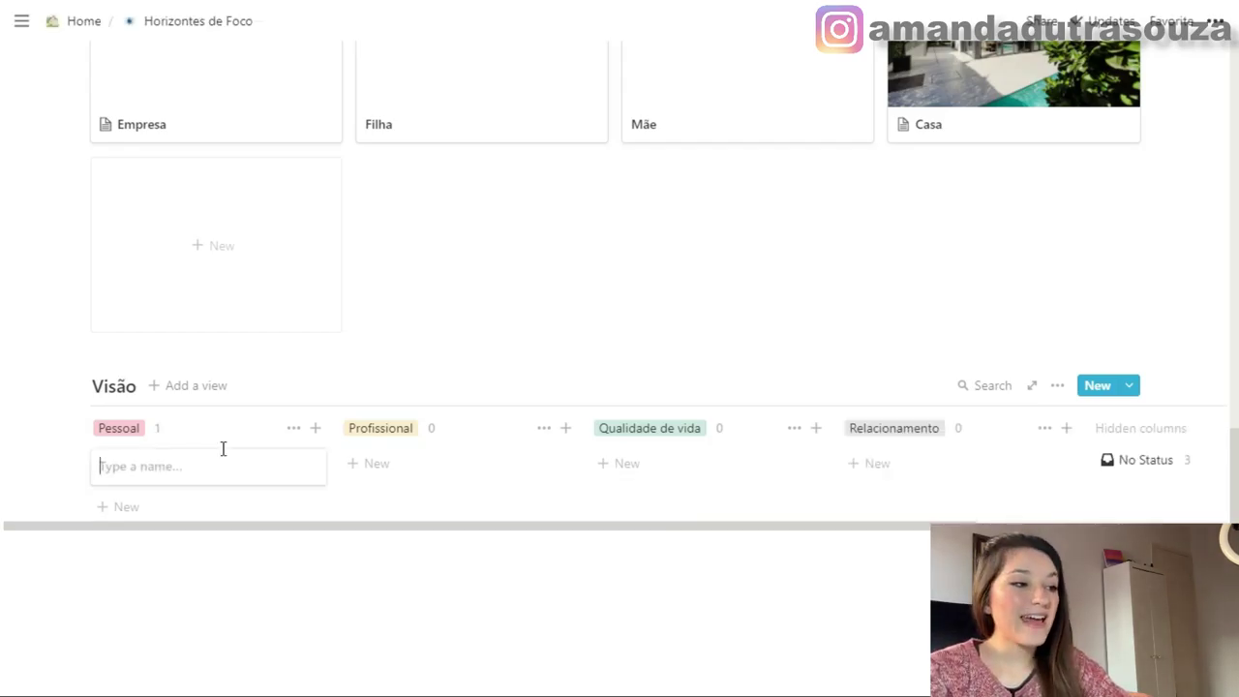
pyautogui.write('Desenvolv')
pyautogui.write('imento pessoa')
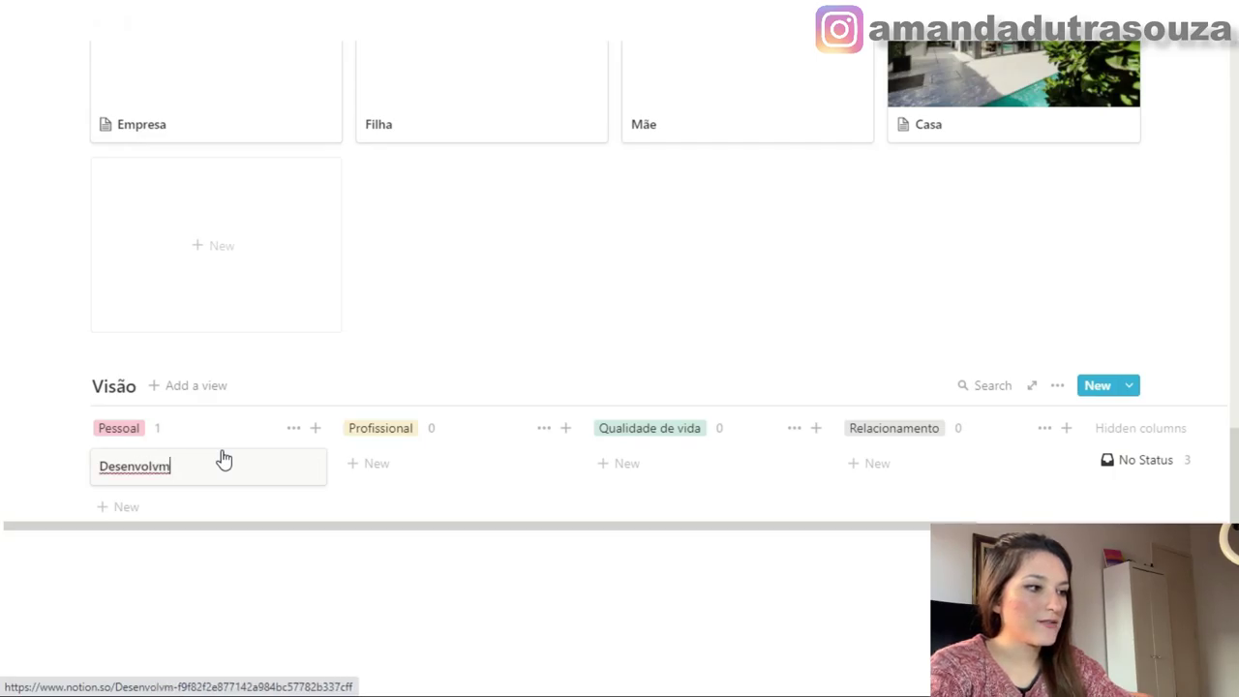
pyautogui.write('l')
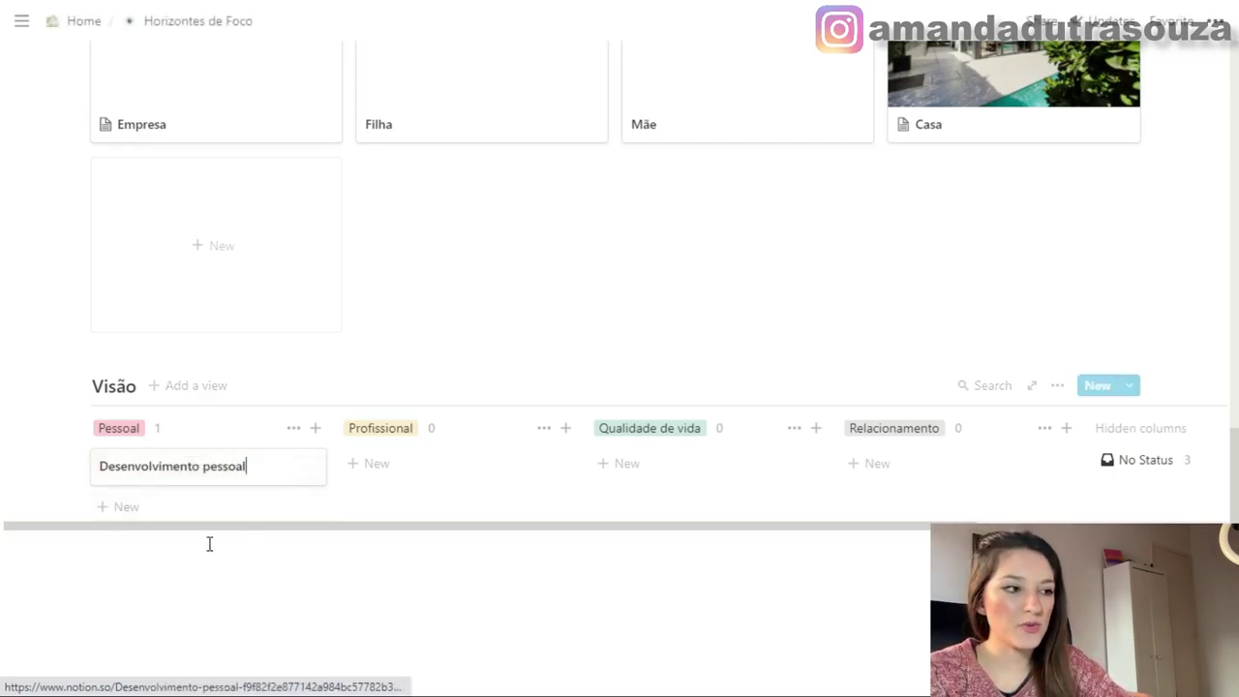
pyautogui.click(185, 536)
pyautogui.click(229, 443)
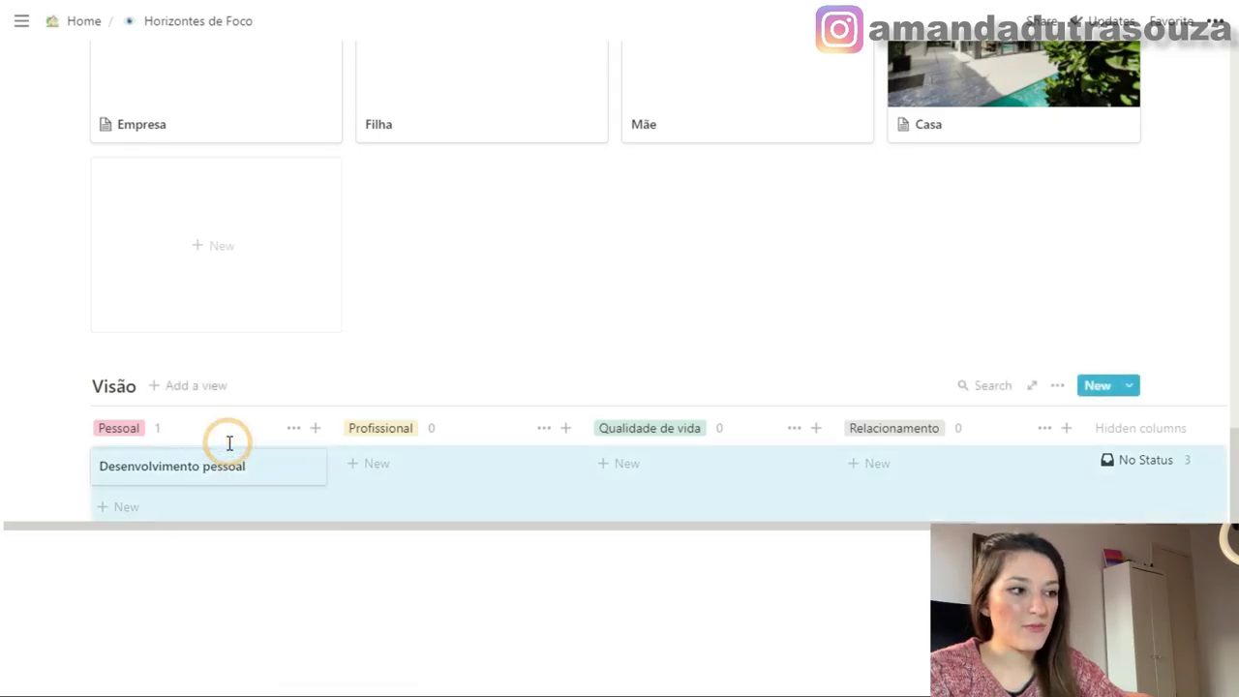
pyautogui.press('Return')
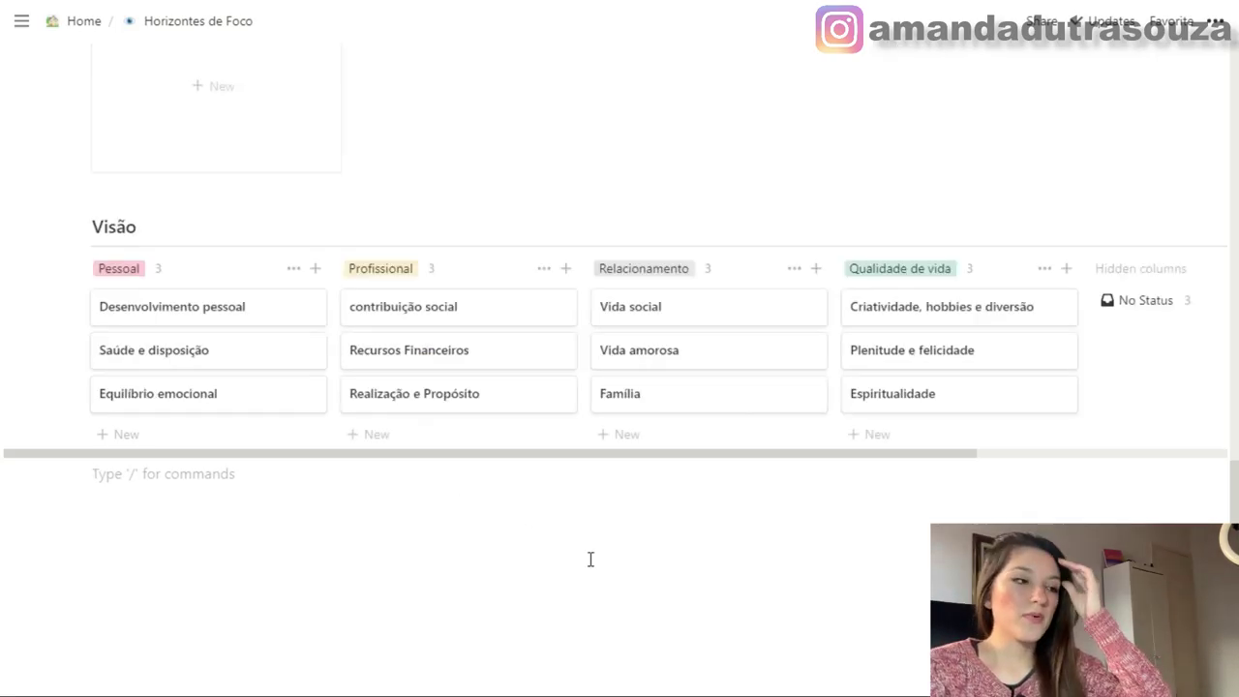
# Set the Visão board's card preview to page cover and add a cover to the Desenvolvimento pessoal card
pyautogui.click(1052, 226)
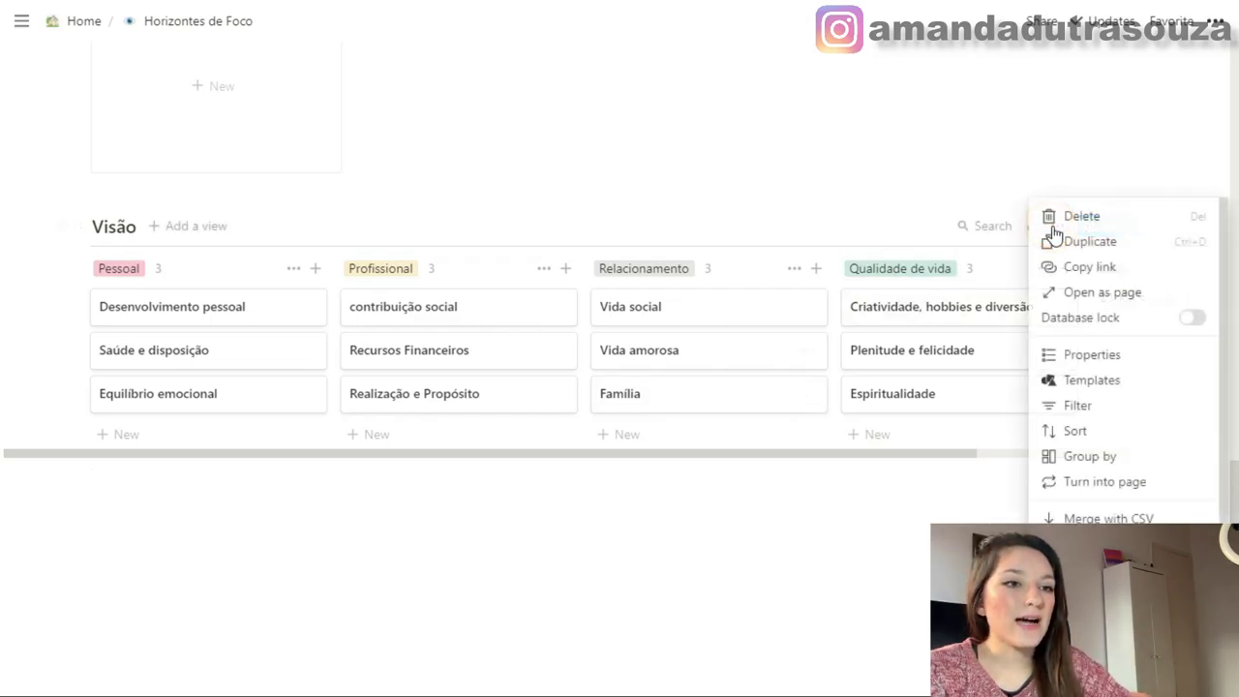
pyautogui.click(1115, 355)
pyautogui.click(978, 299)
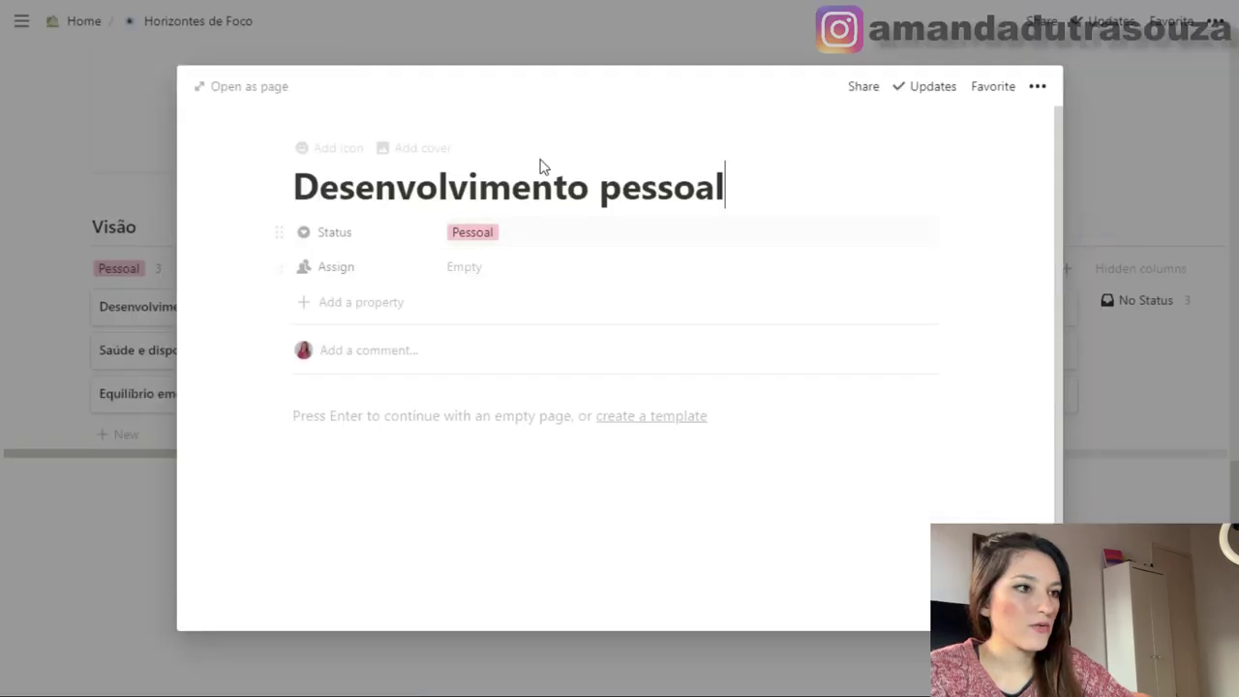
pyautogui.click(423, 148)
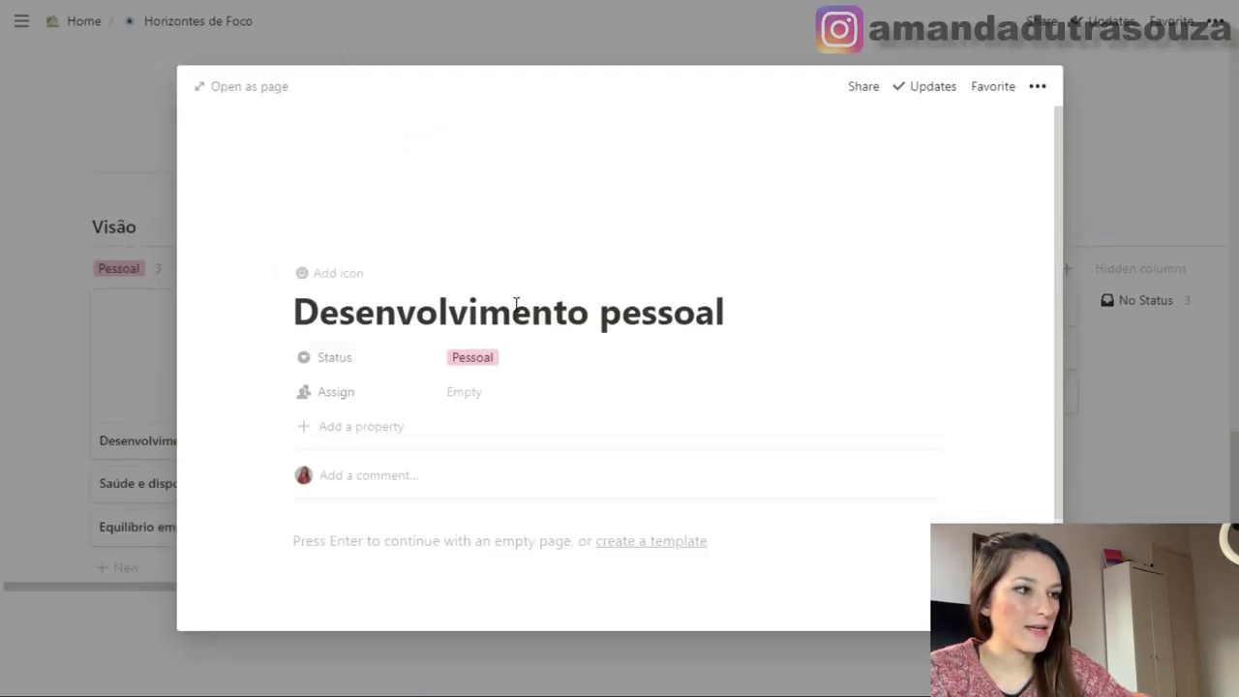
pyautogui.click(144, 429)
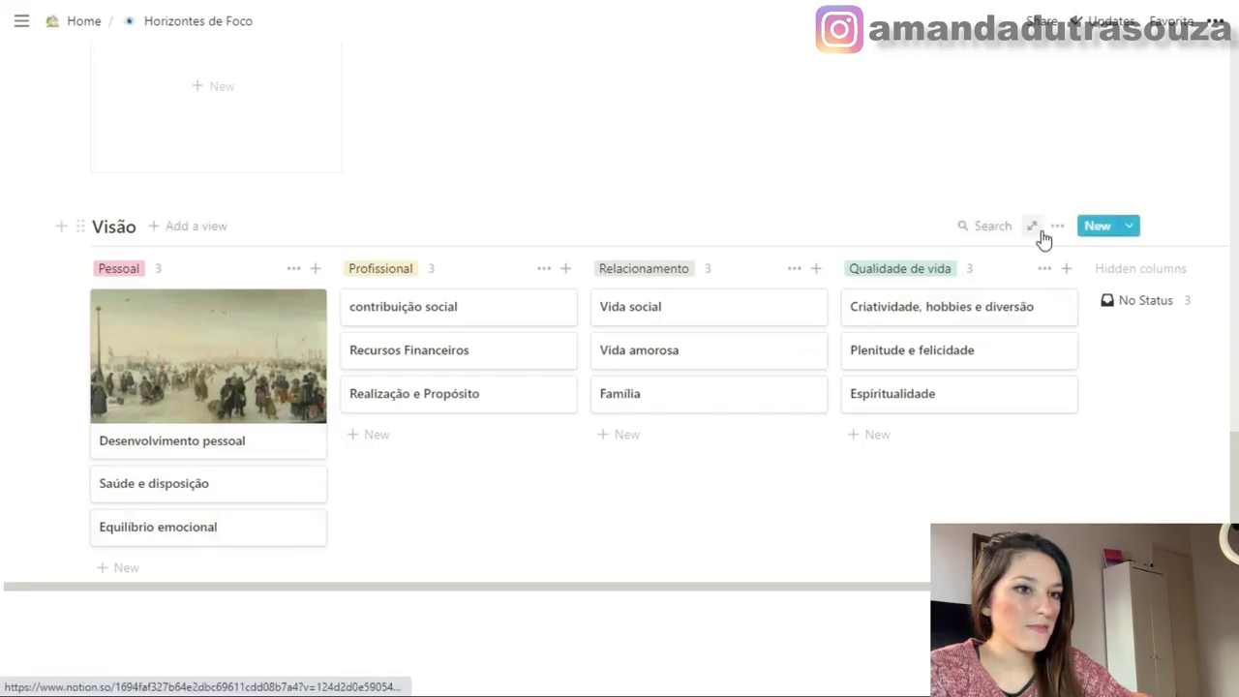
# Check the card preview options in the Visão board's view properties without changing them
pyautogui.click(1057, 225)
pyautogui.click(1078, 358)
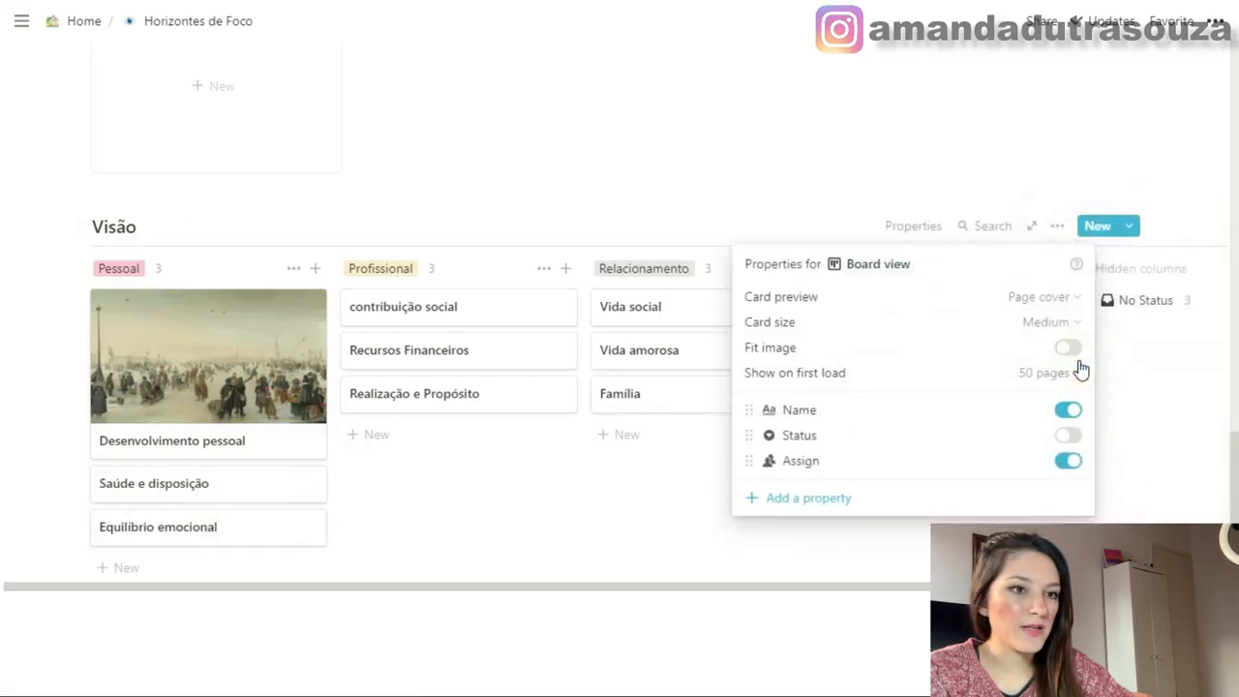
pyautogui.click(991, 297)
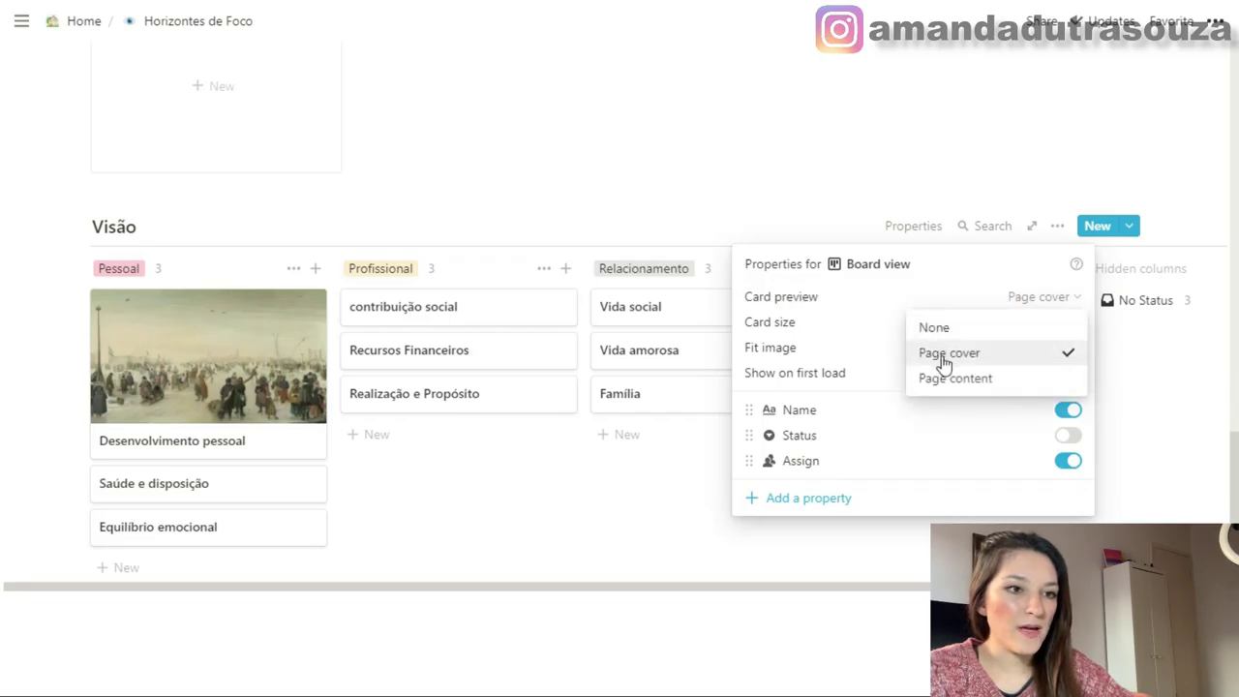
pyautogui.click(500, 479)
pyautogui.click(531, 518)
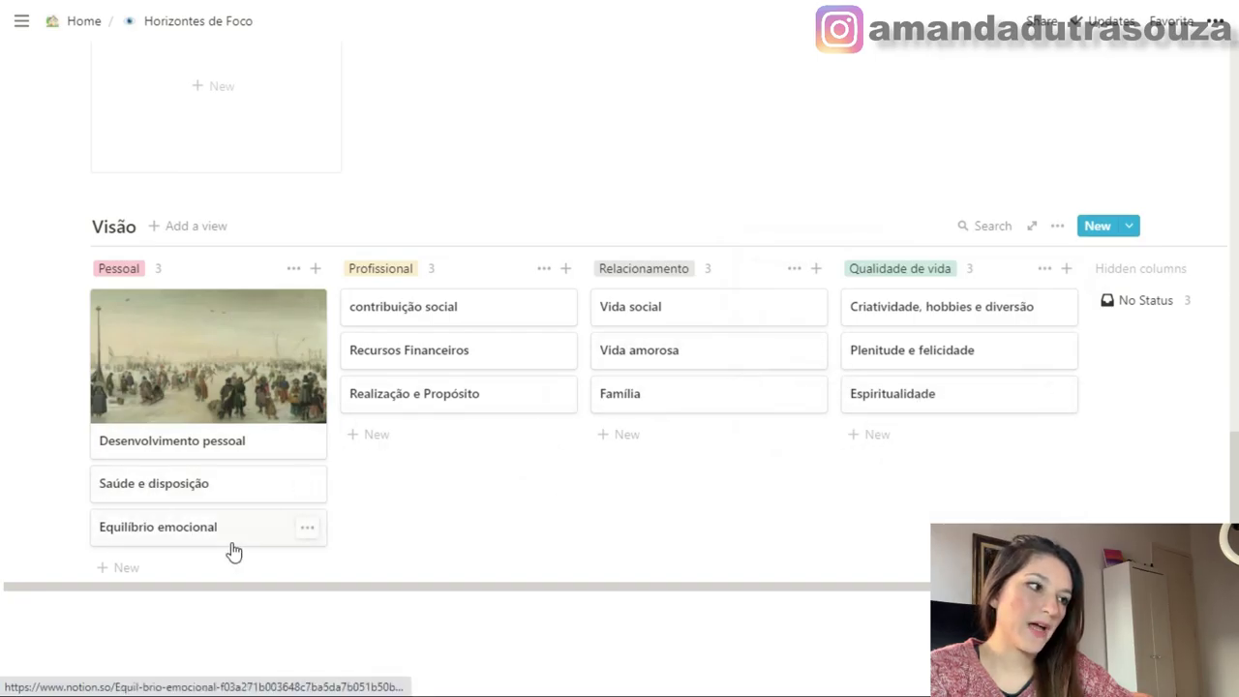
# Open the Visão board as a full page and describe it with the 5 a 10 anos vision prompt, monthly review and Habacuque 2:2 quote
pyautogui.scroll(10, 789, 585)
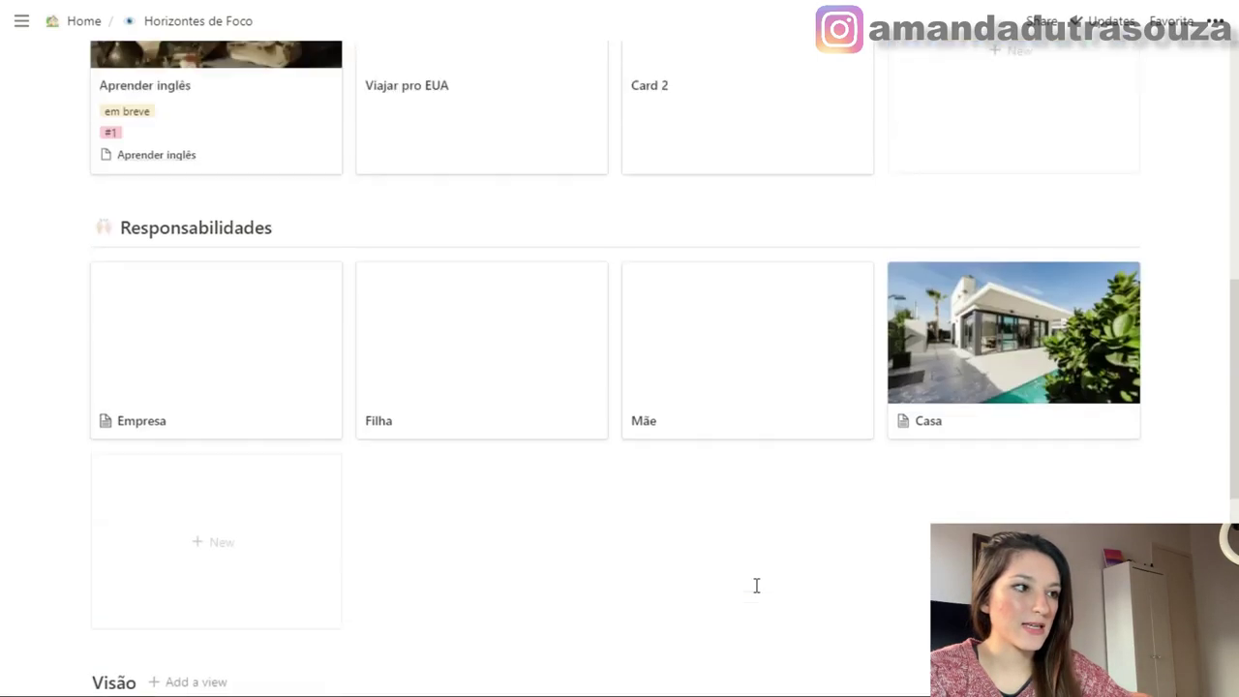
pyautogui.scroll(3, 277, 529)
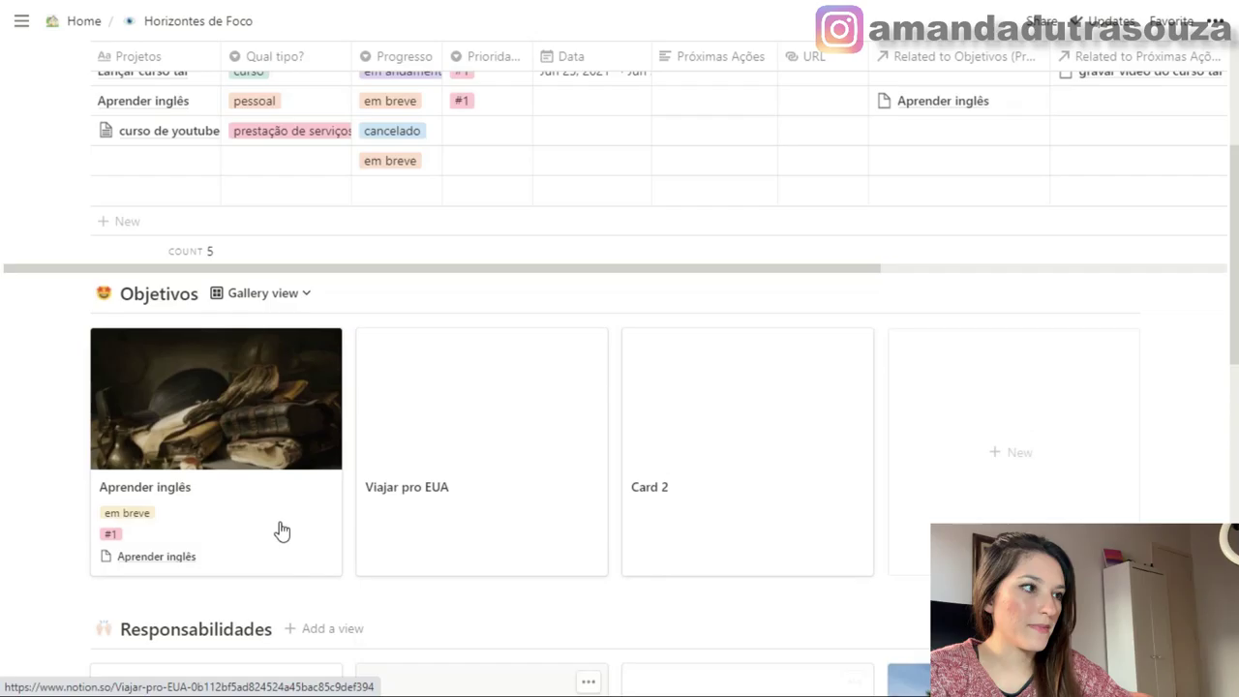
pyautogui.scroll(-9, 935, 500)
pyautogui.click(1029, 210)
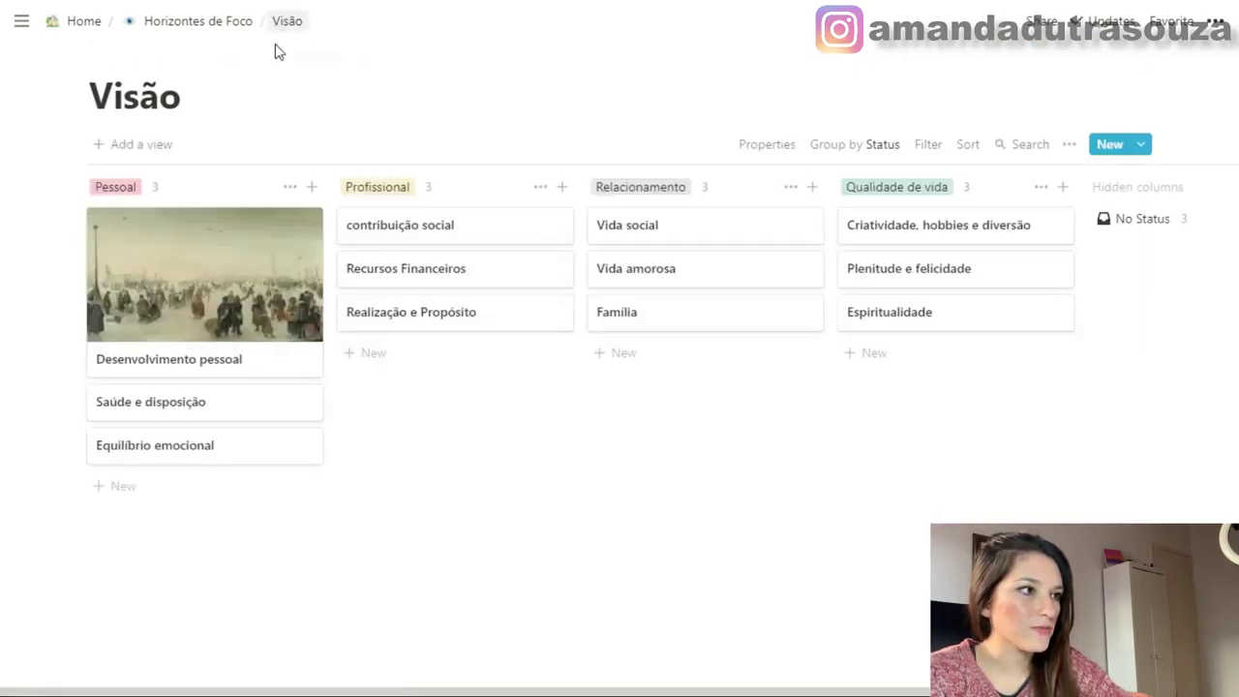
pyautogui.click(289, 56)
pyautogui.write('Qual é a sua visão de mundo para daqui 5 a 10 anos? Escreva as suas em cada área abaixo. Revise mensalmente. "Então o Senhor respondeu: "Escreva claramente a visão em tabuinhas, para que se leia facilmente." Habacuque 2:2')
pyautogui.click(589, 533)
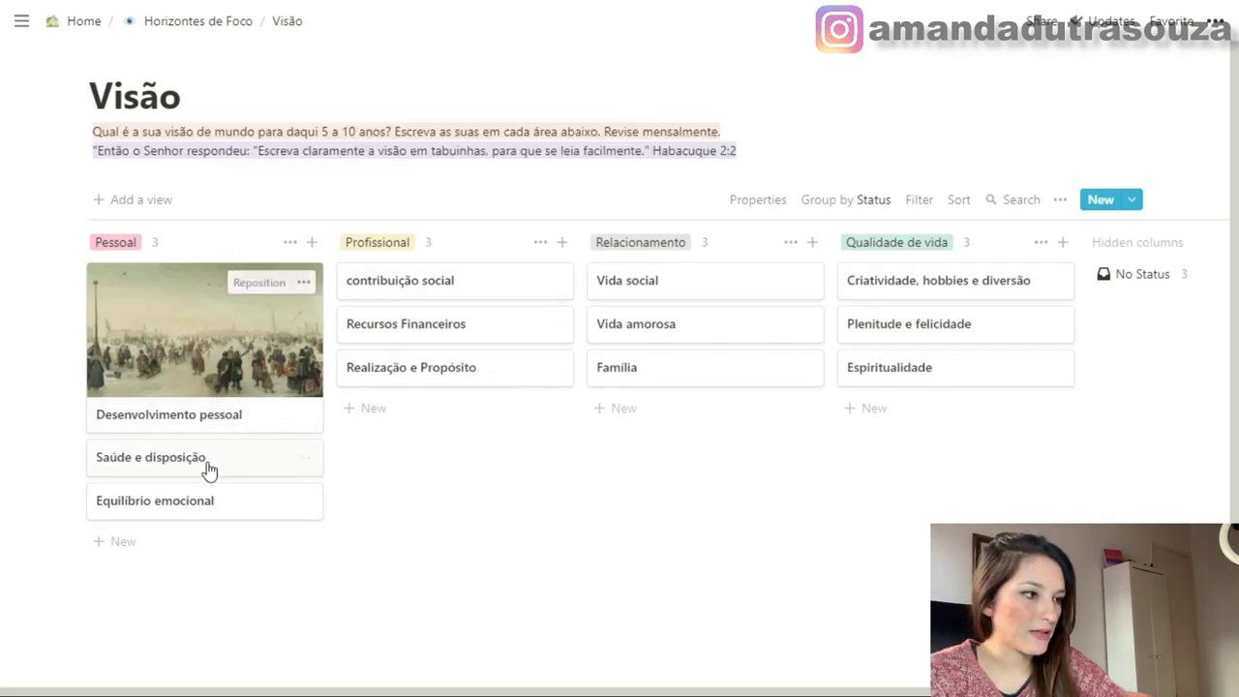
# Add an "Objetivos" relation property to the Desenvolvimento pessoal card, linked to the Objetivos database under Home / Horizontes de Foco
pyautogui.click(207, 348)
pyautogui.scroll(-2, 471, 368)
pyautogui.click(360, 301)
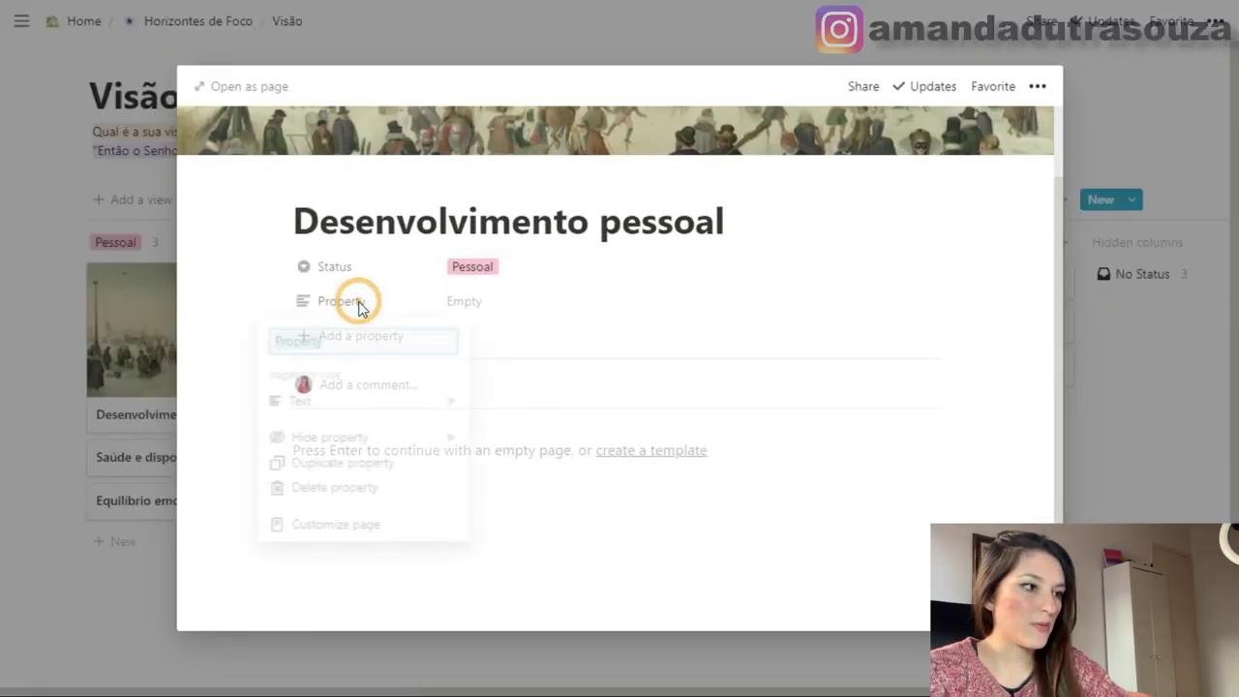
pyautogui.write('etivos')
pyautogui.moveTo(298, 401)
pyautogui.click(579, 585)
pyautogui.click(636, 357)
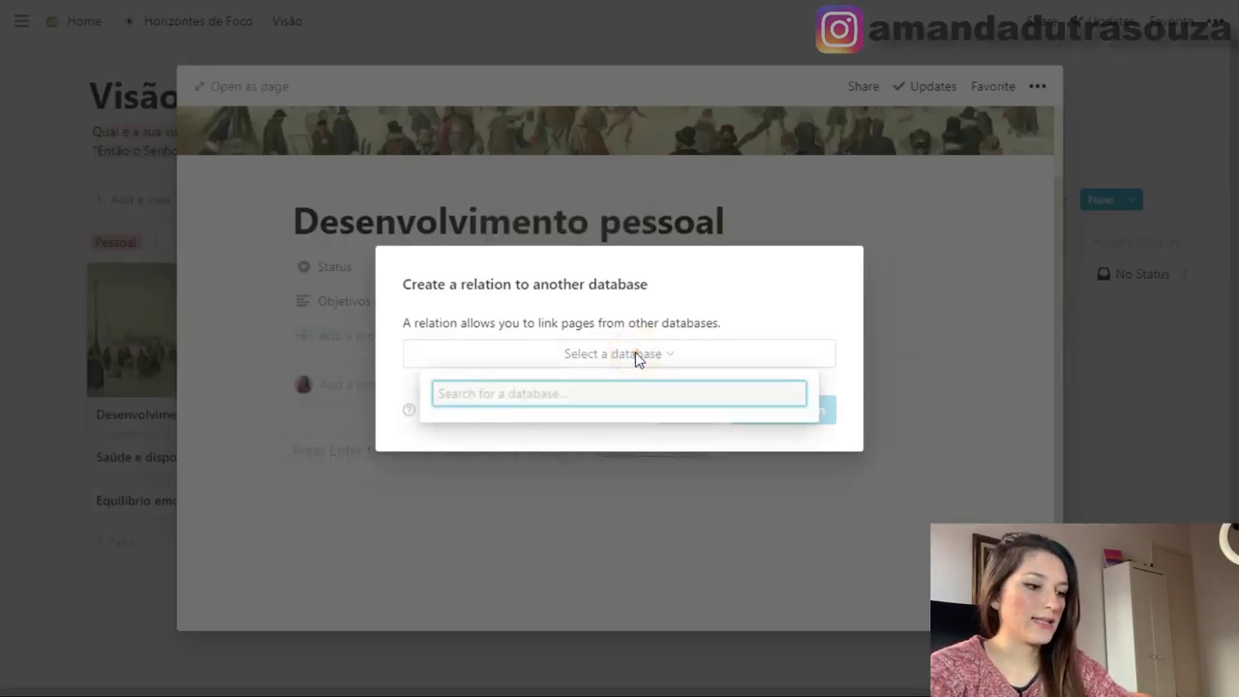
pyautogui.write('objetivos')
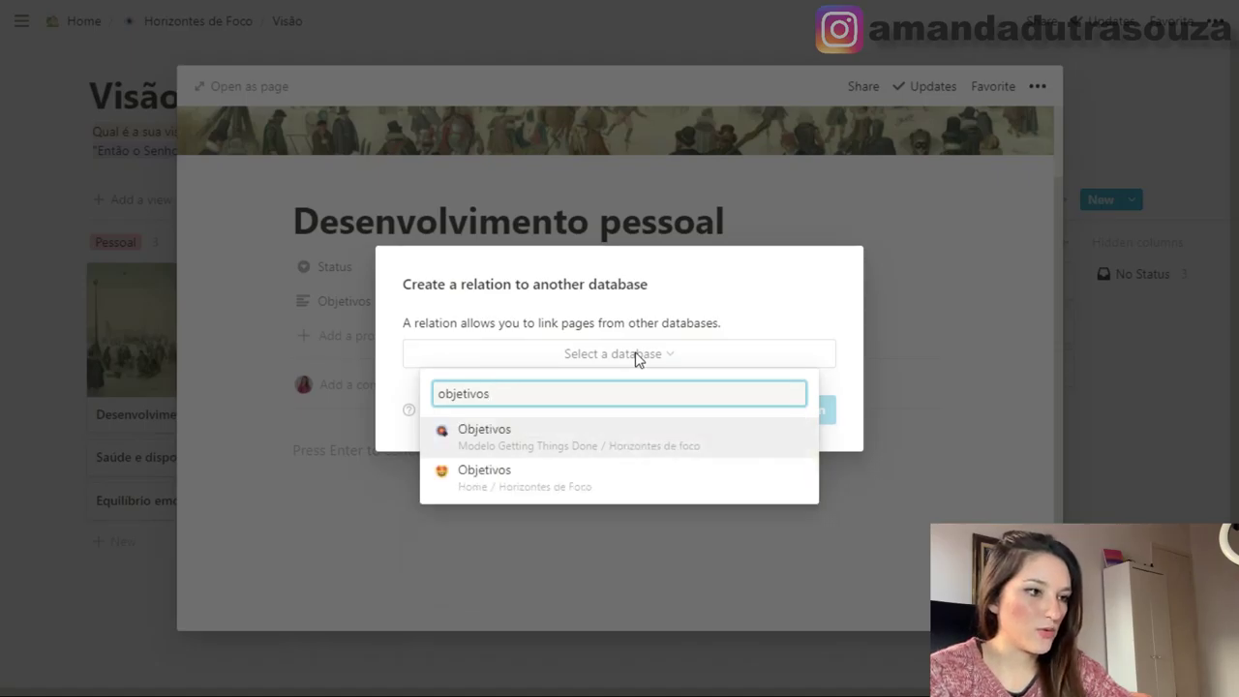
pyautogui.click(76, 272)
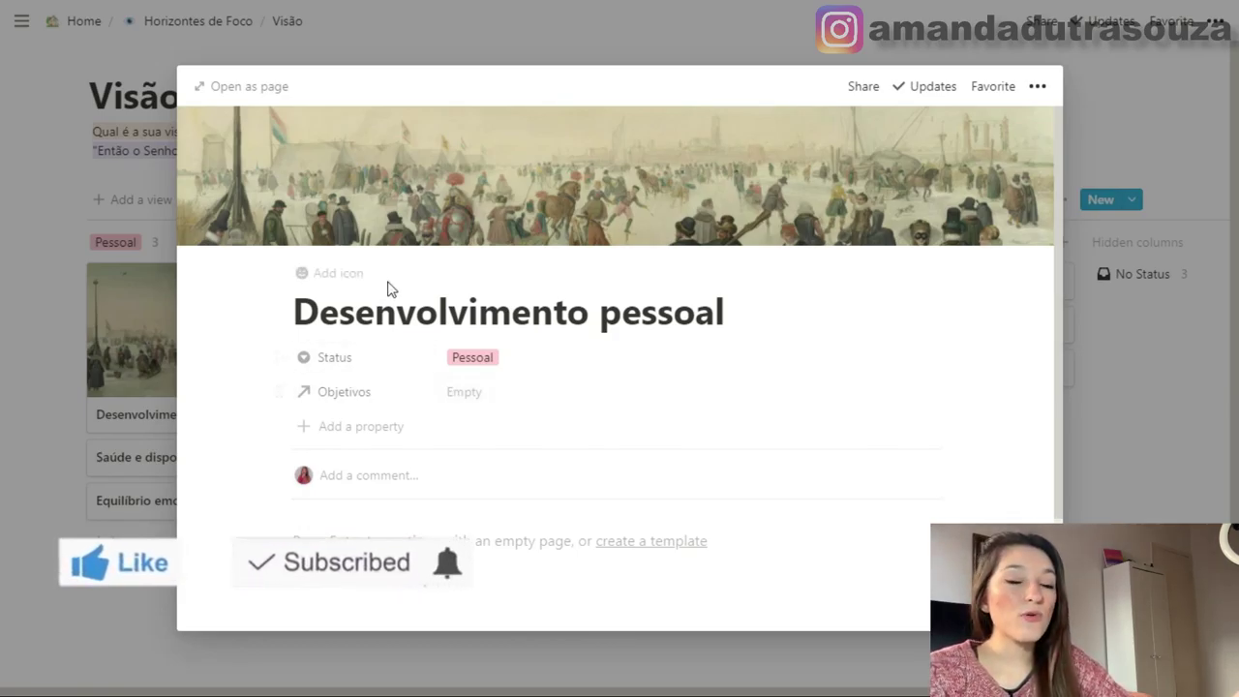
pyautogui.click(366, 393)
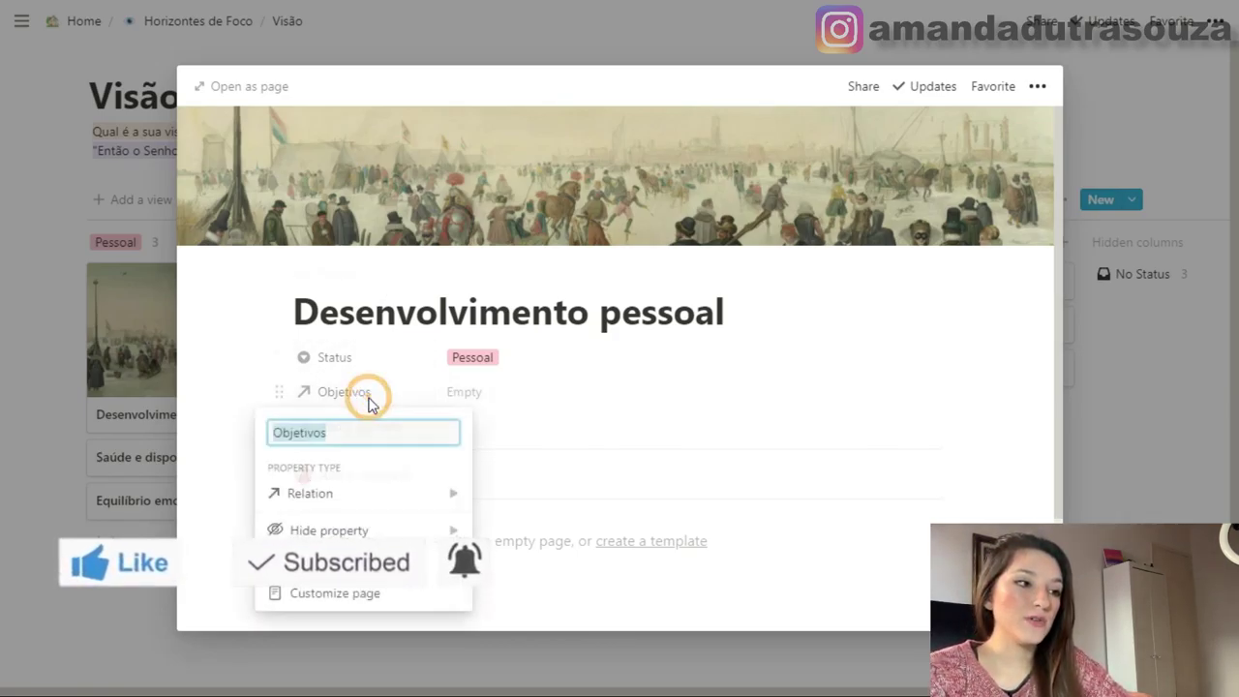
pyautogui.click(510, 395)
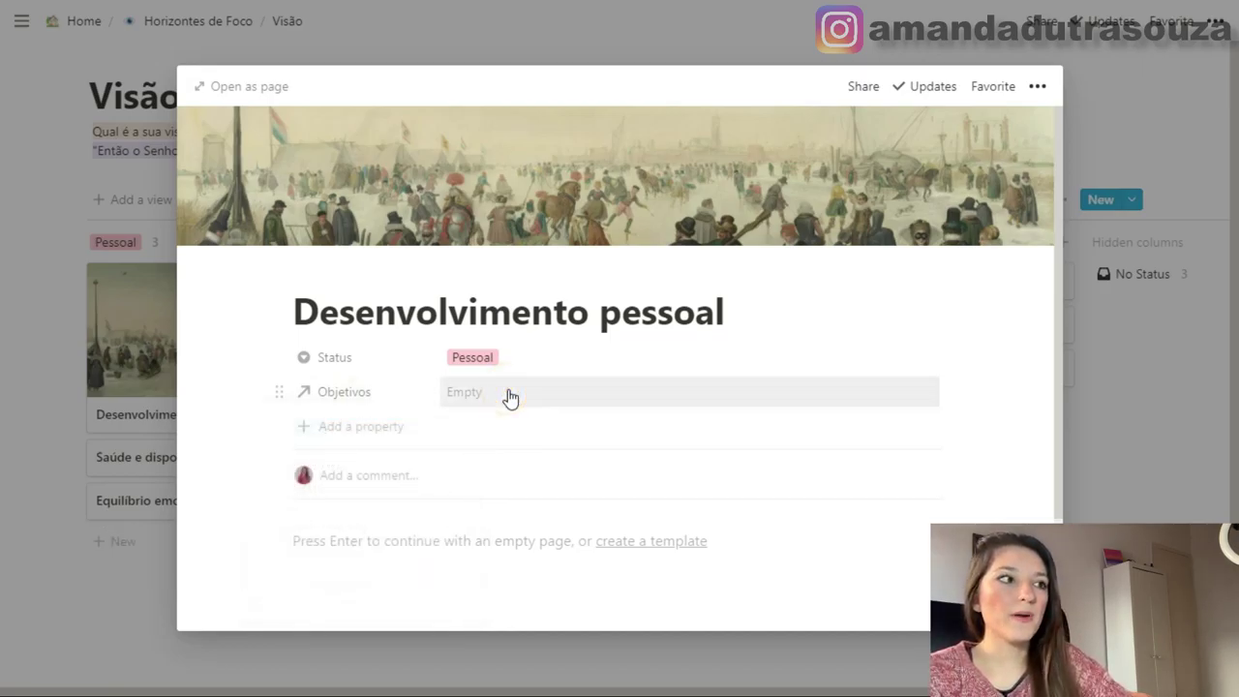
pyautogui.click(1147, 453)
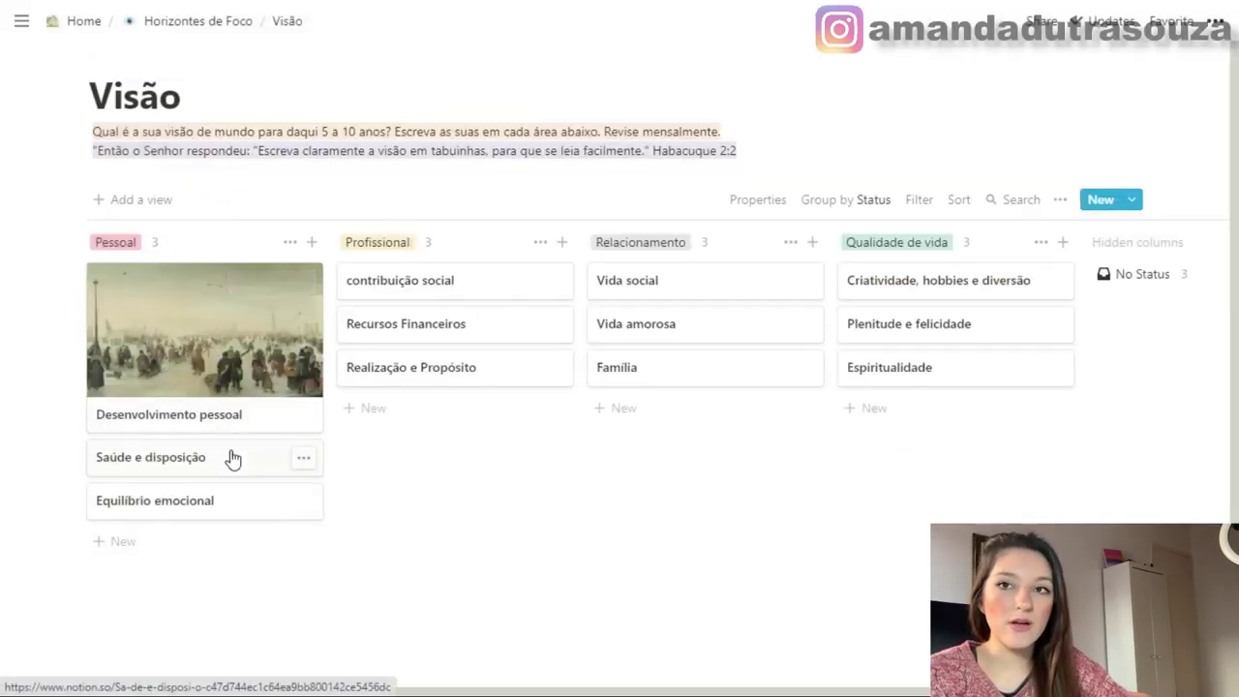
# Link the Viajar pro EUA objective to the Desenvolvimento pessoal card through its Objetivos relation and close the card
pyautogui.click(213, 376)
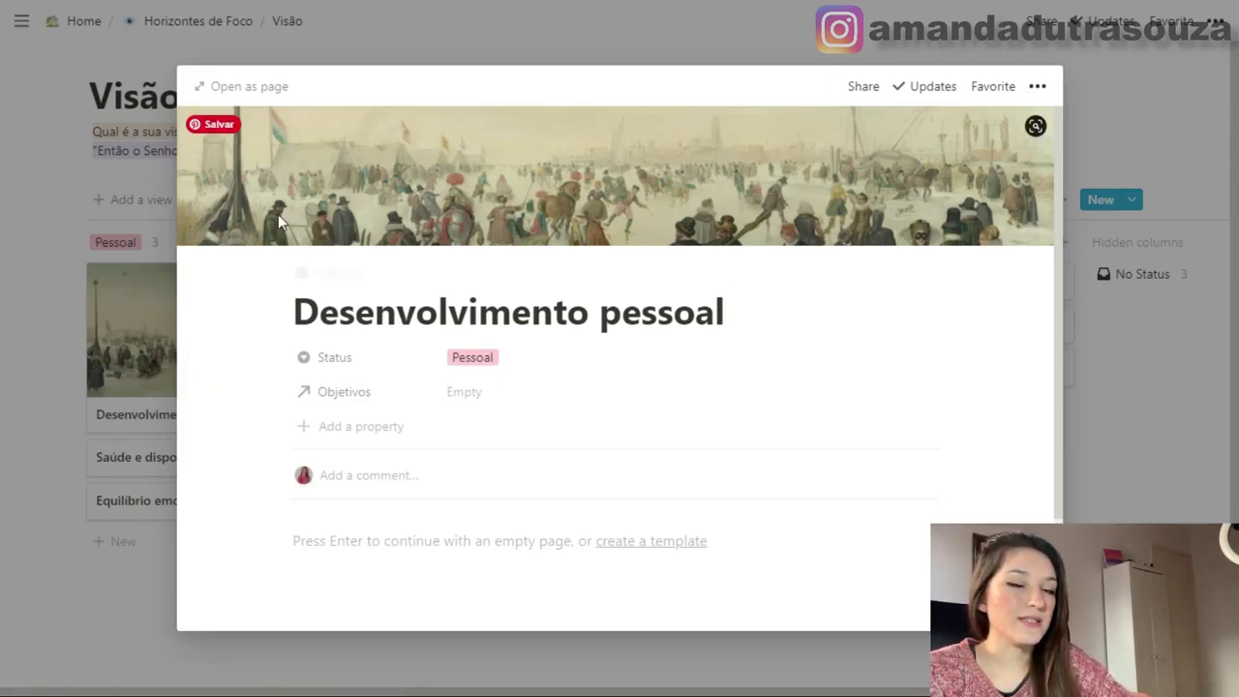
pyautogui.click(509, 391)
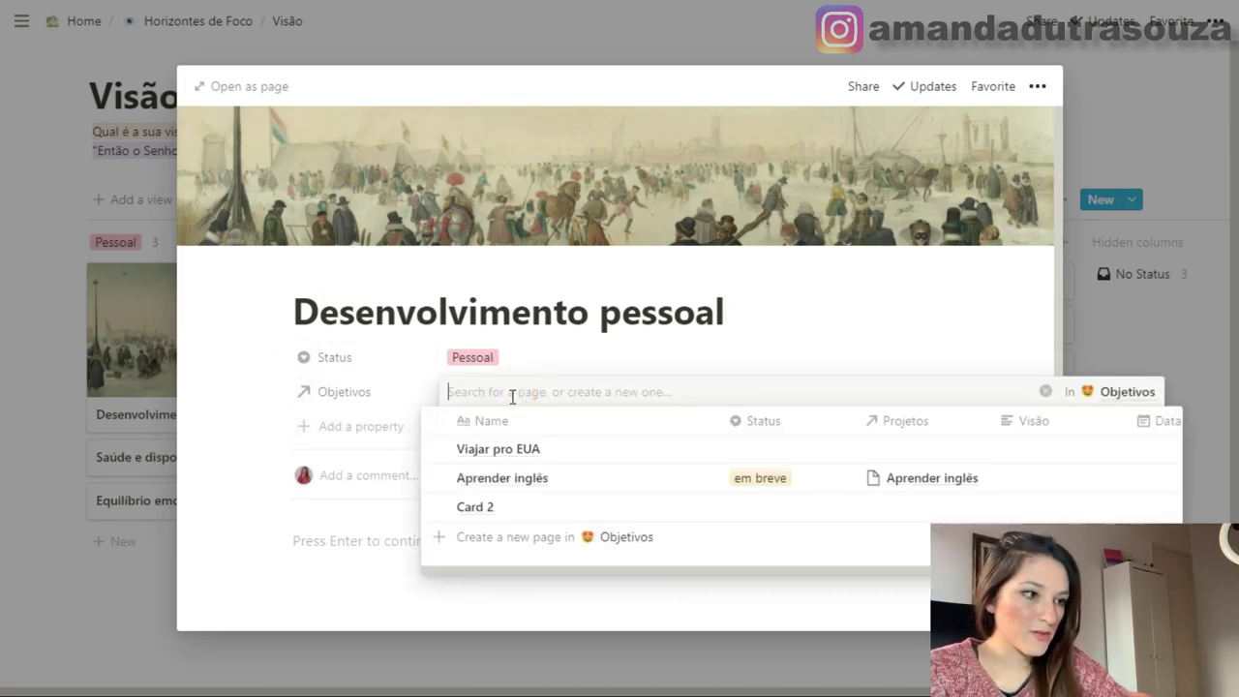
pyautogui.click(540, 448)
pyautogui.click(634, 336)
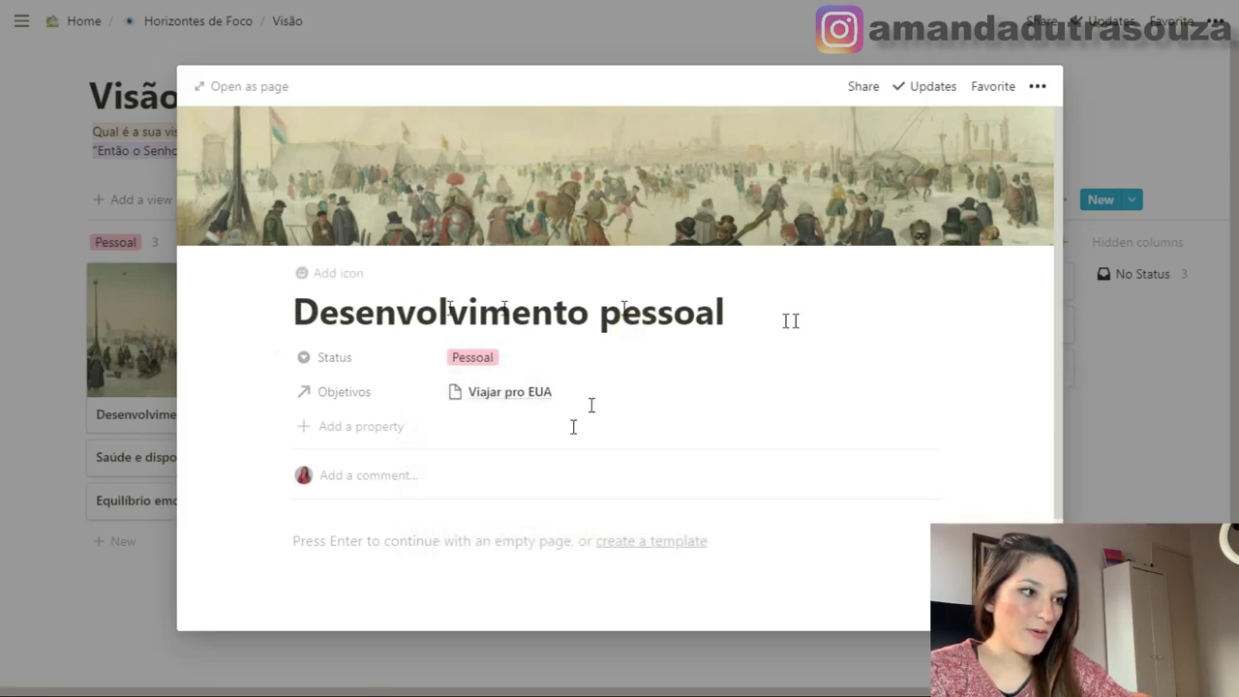
pyautogui.click(134, 551)
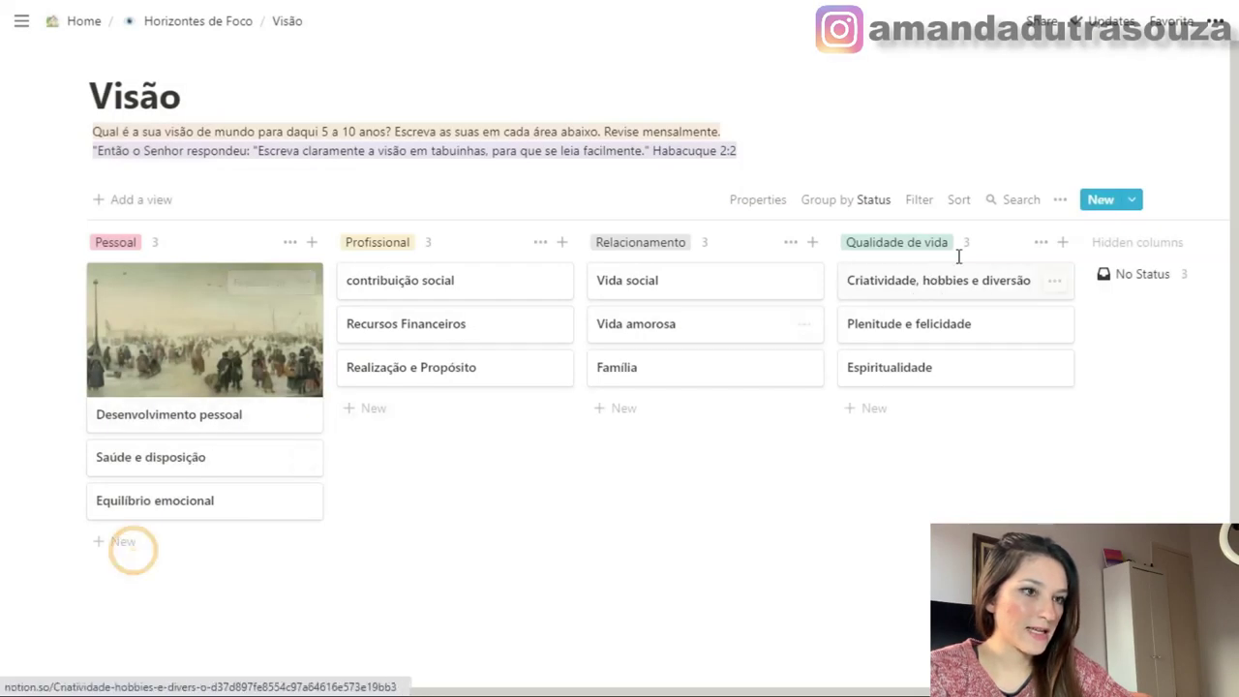
# Show the Objetivos property on the cards of the Visão board
pyautogui.click(1060, 200)
pyautogui.click(1066, 250)
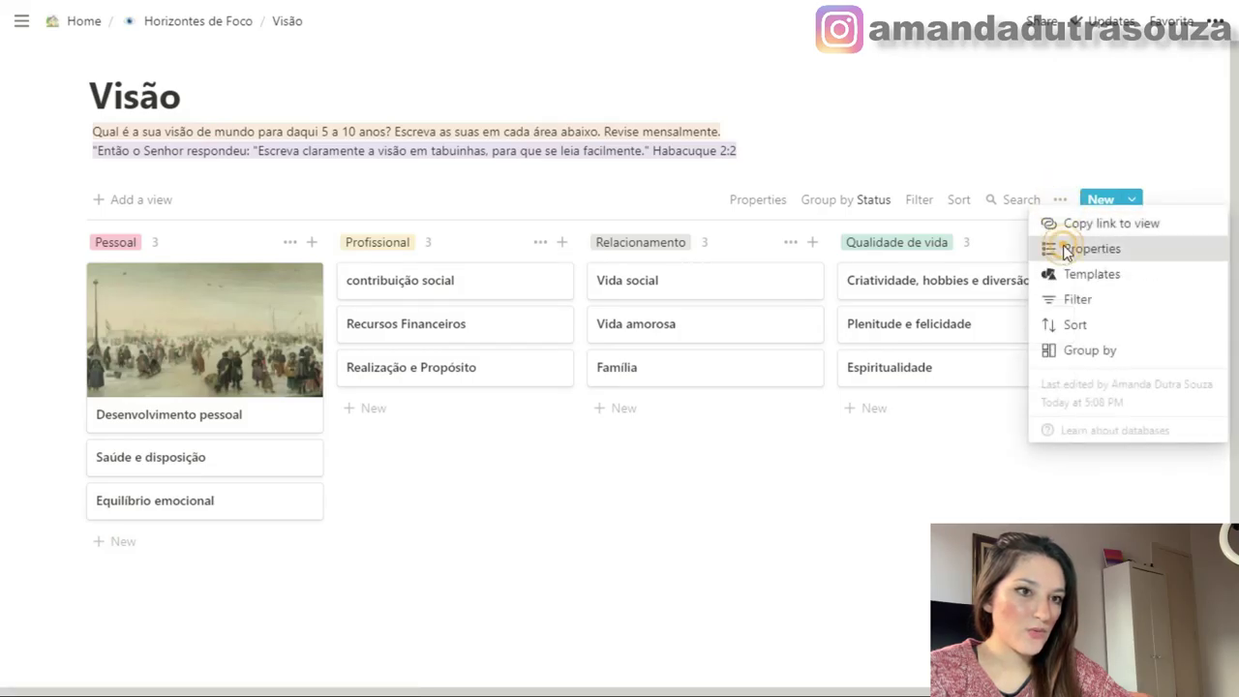
pyautogui.click(910, 409)
pyautogui.click(519, 546)
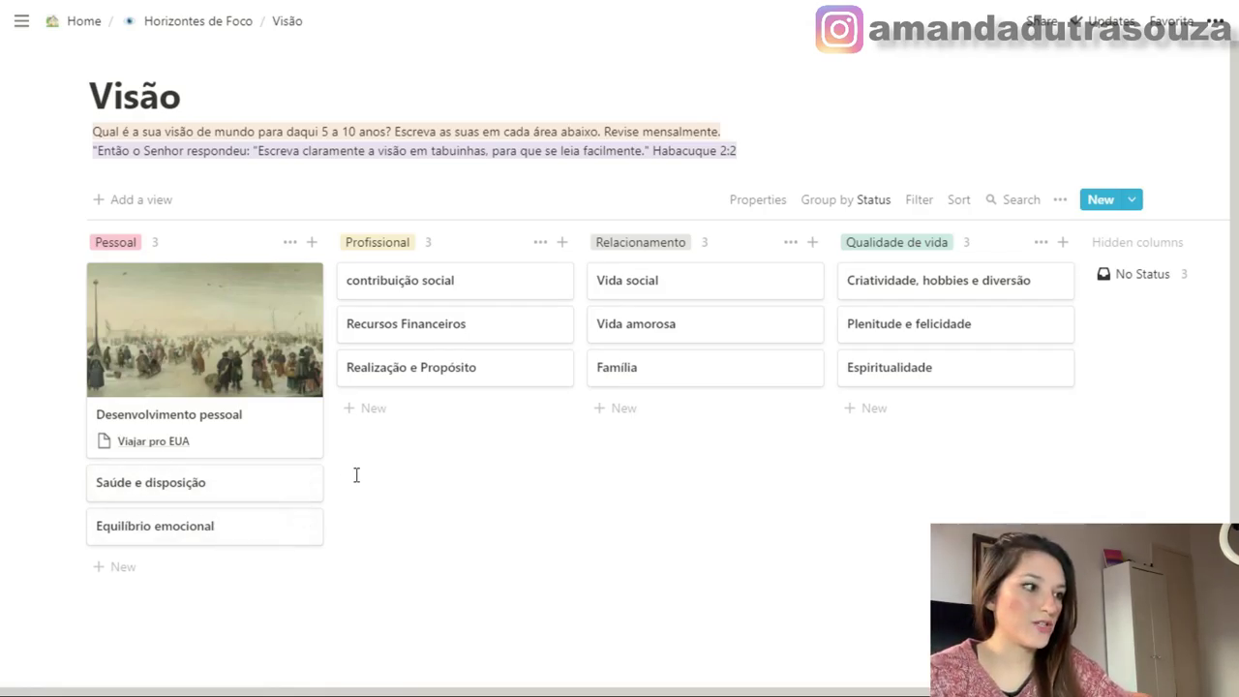
# Add a relation property named "Responsabilidade" to the Desenvolvimento pessoal card, linked to the Responsabilidades database
pyautogui.click(254, 423)
pyautogui.click(365, 430)
pyautogui.write('Responsabilidade')
pyautogui.moveTo(404, 548)
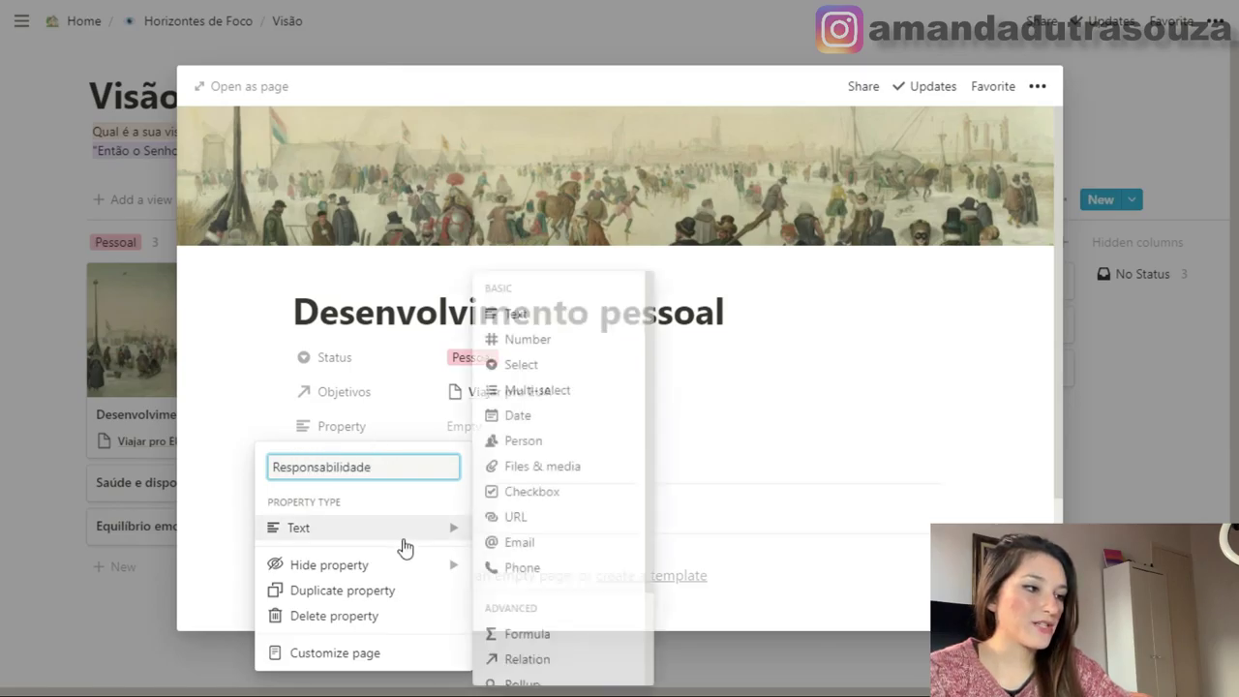
pyautogui.click(526, 659)
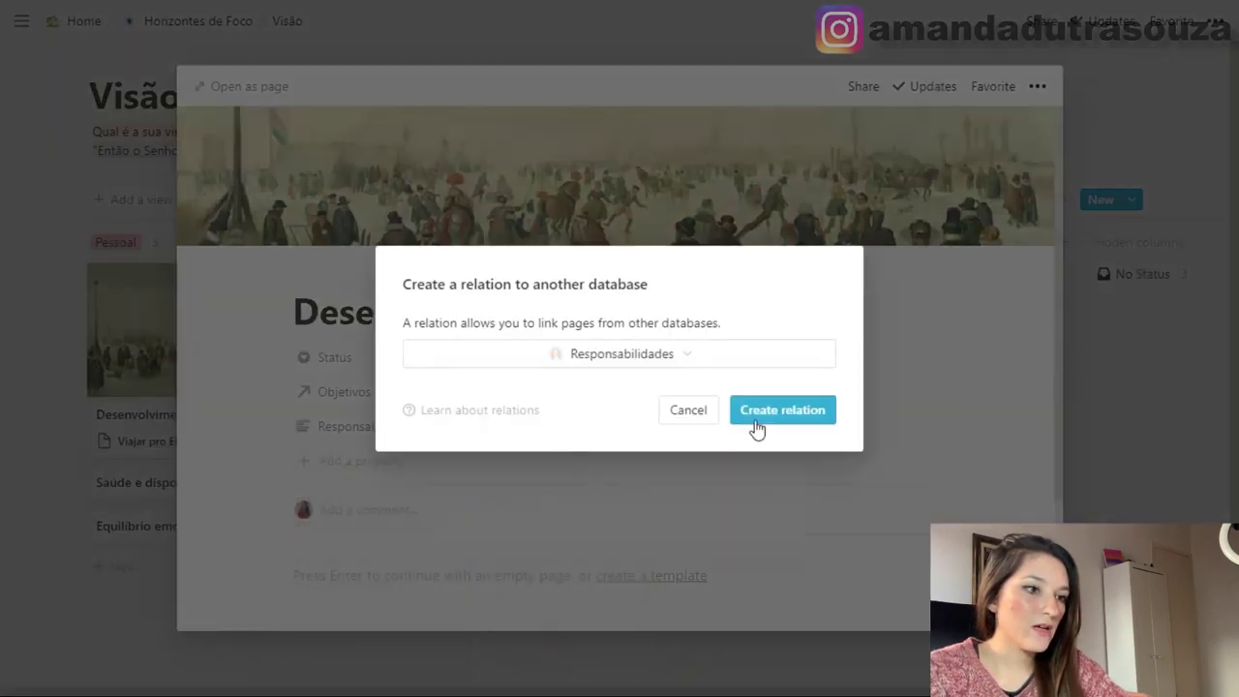
pyautogui.click(756, 429)
# Link the Mãe entry in the card's Responsabilidade relation and close the card
pyautogui.click(513, 427)
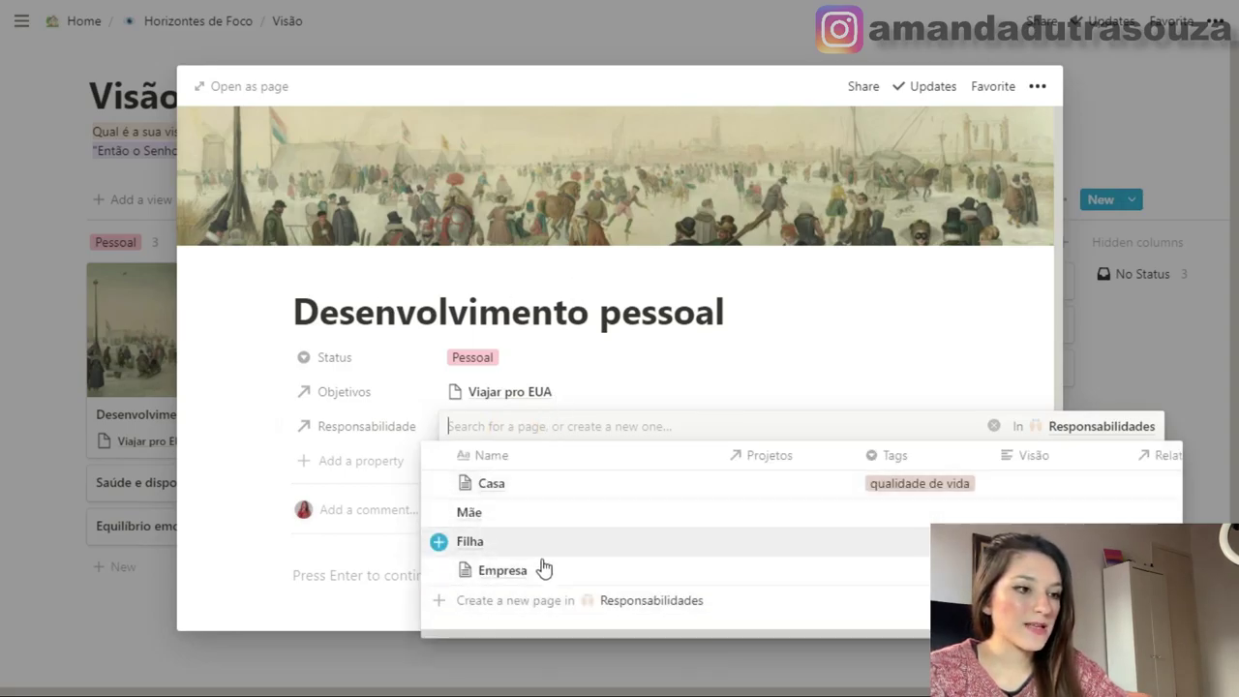
pyautogui.click(547, 514)
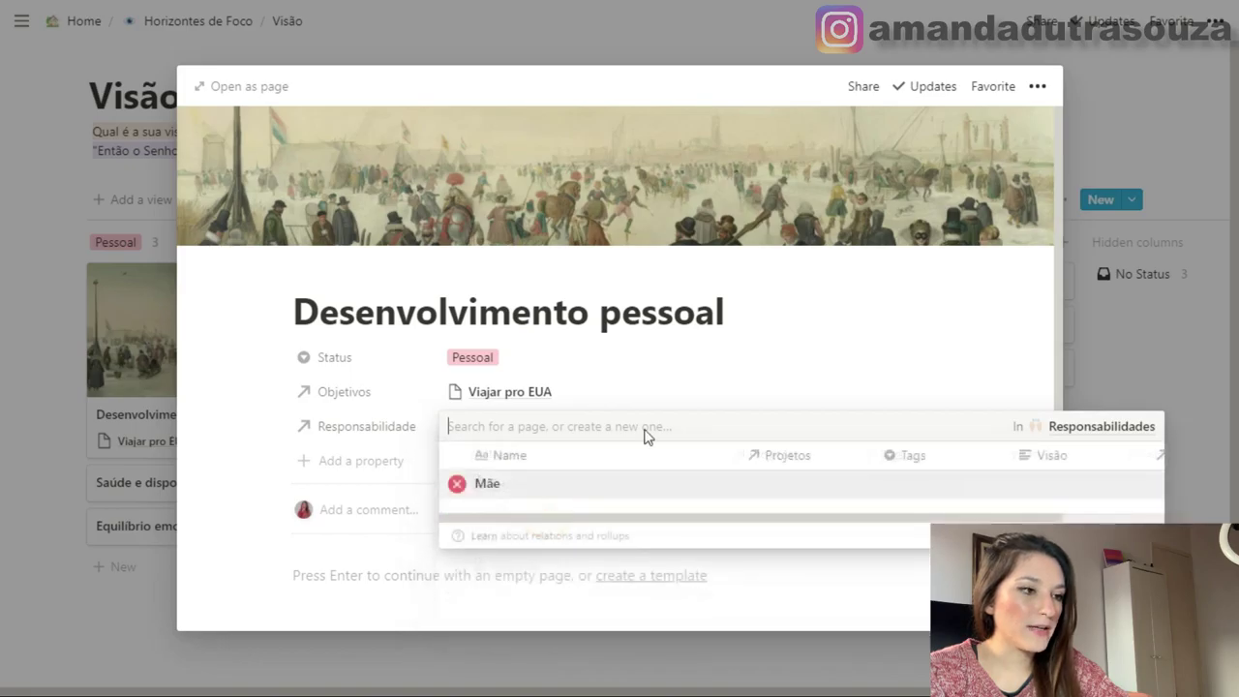
pyautogui.press('Escape')
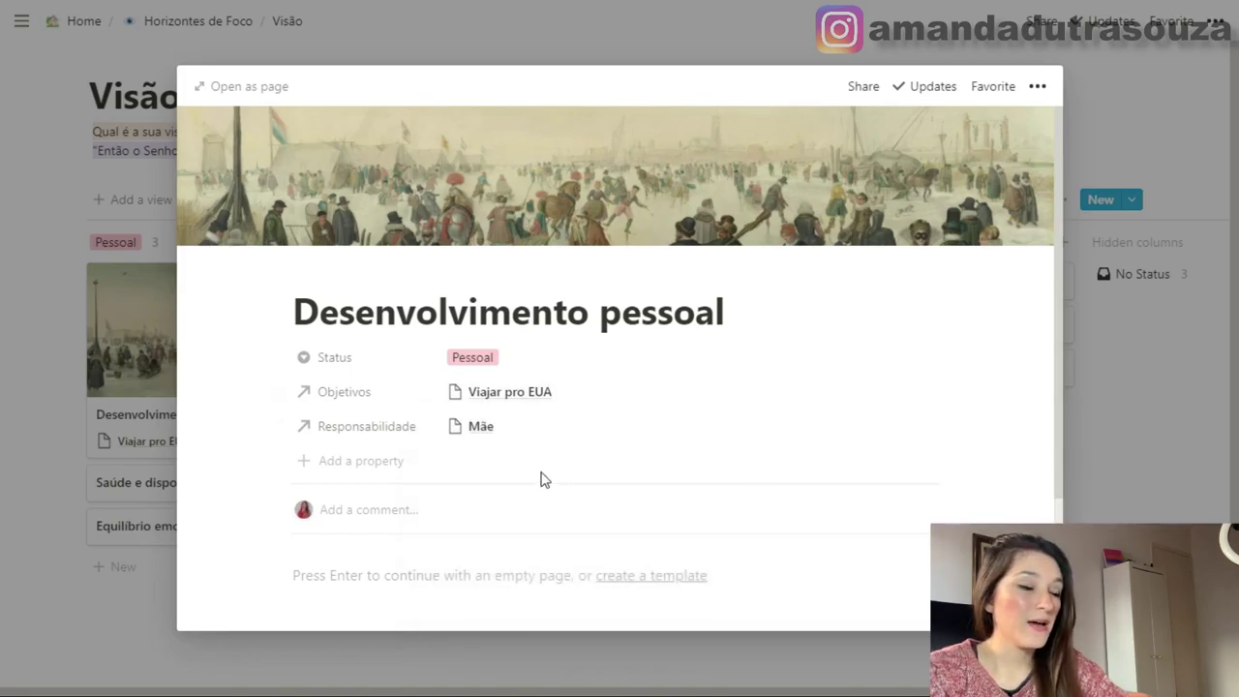
pyautogui.click(1172, 501)
# Return to the Horizontes de Foco page and add a card named "Corpo, Alma e Espírito" to the Responsabilidades gallery
pyautogui.click(199, 29)
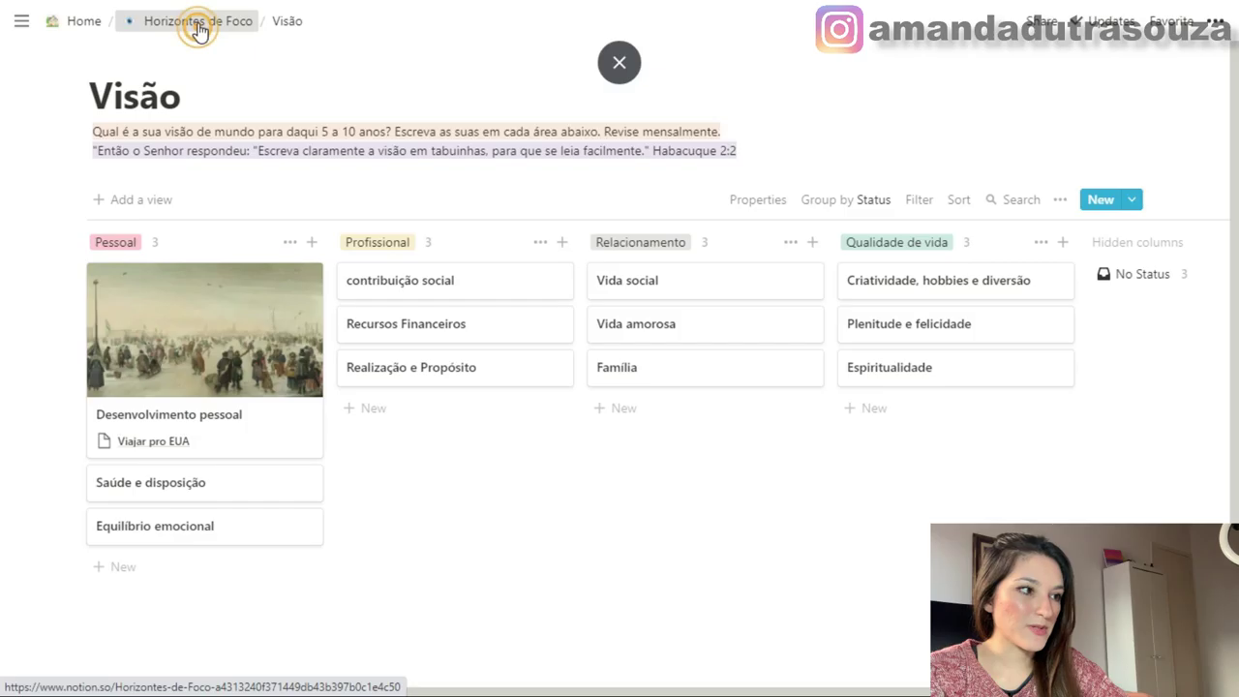
pyautogui.scroll(-8, 363, 387)
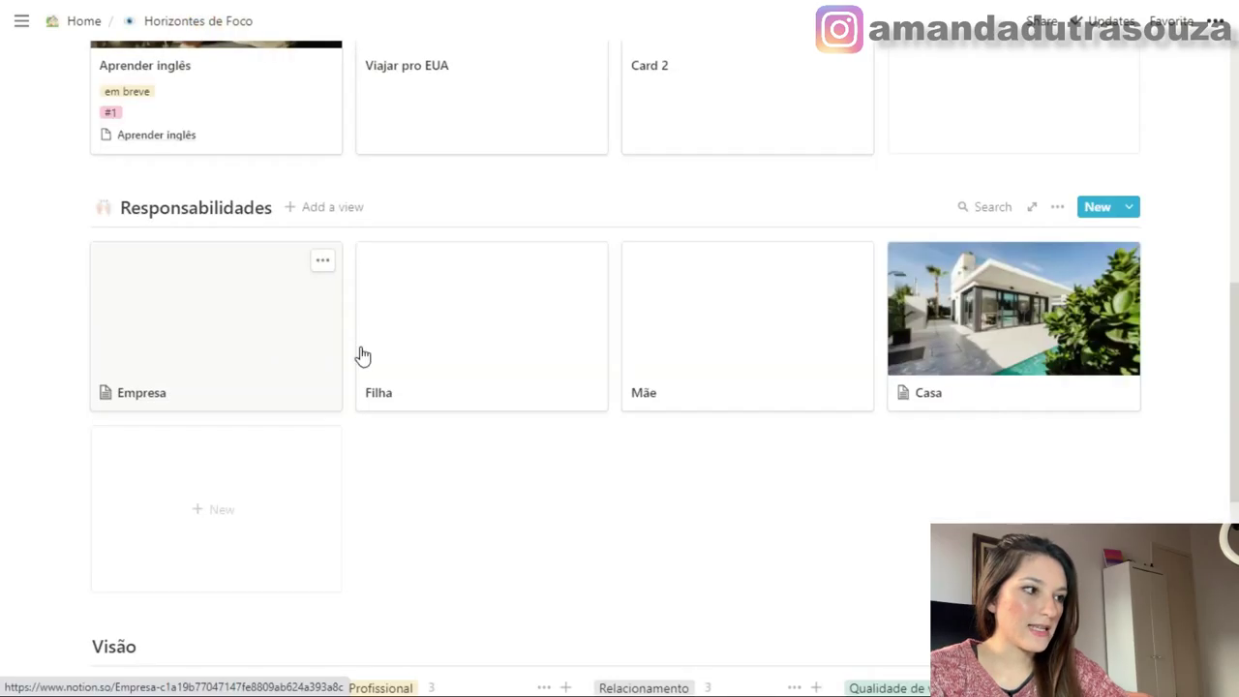
pyautogui.click(255, 511)
pyautogui.write('Corpo, a')
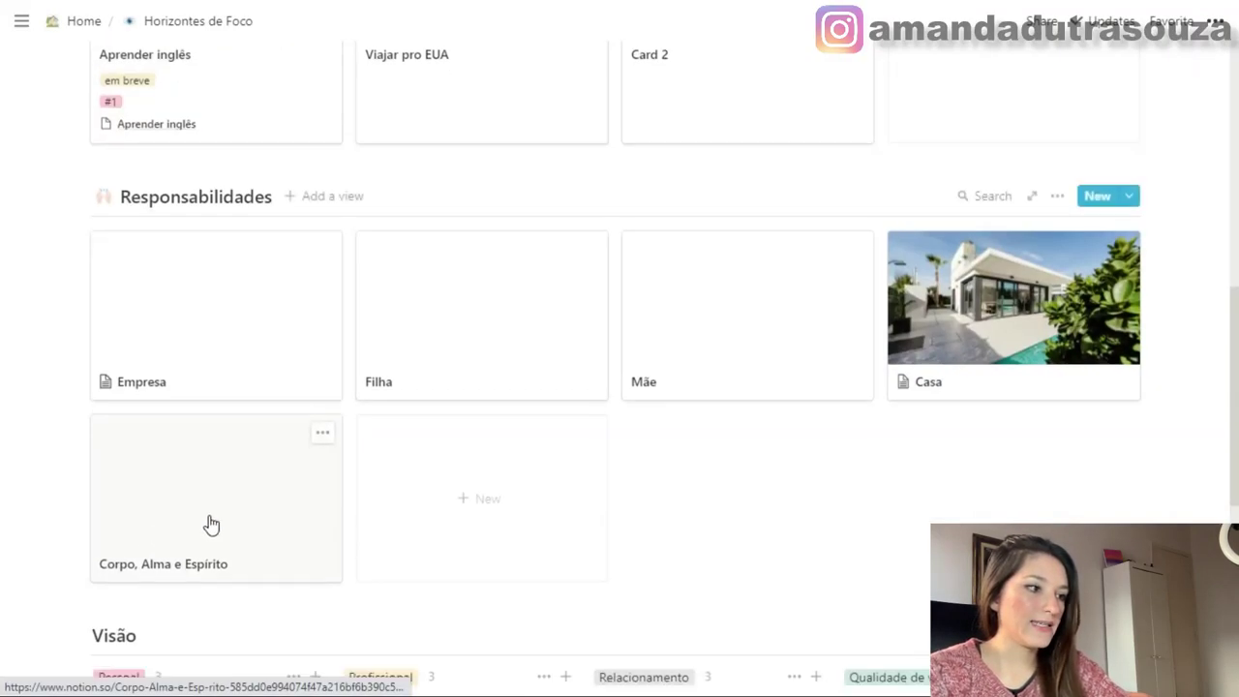
# Replace Mãe with Corpo, Alma e Espírito in the Responsabilidade relation of the Desenvolvimento pessoal card
pyautogui.scroll(-5, 207, 522)
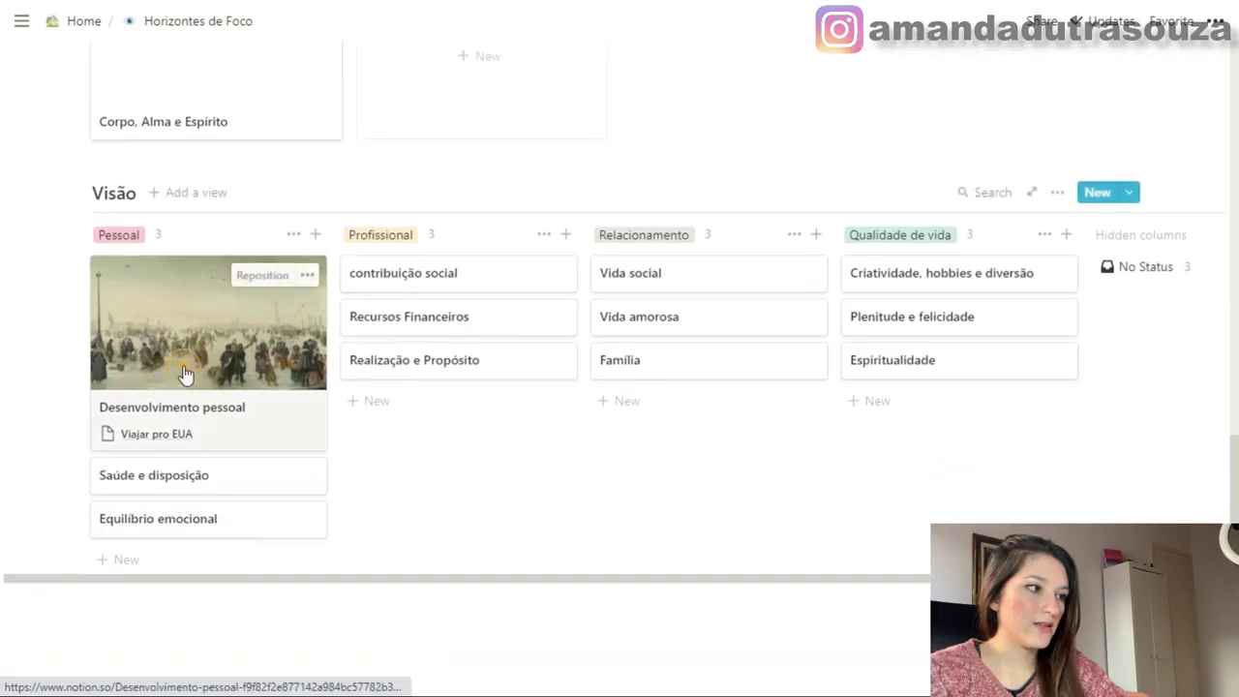
pyautogui.click(185, 374)
pyautogui.click(535, 433)
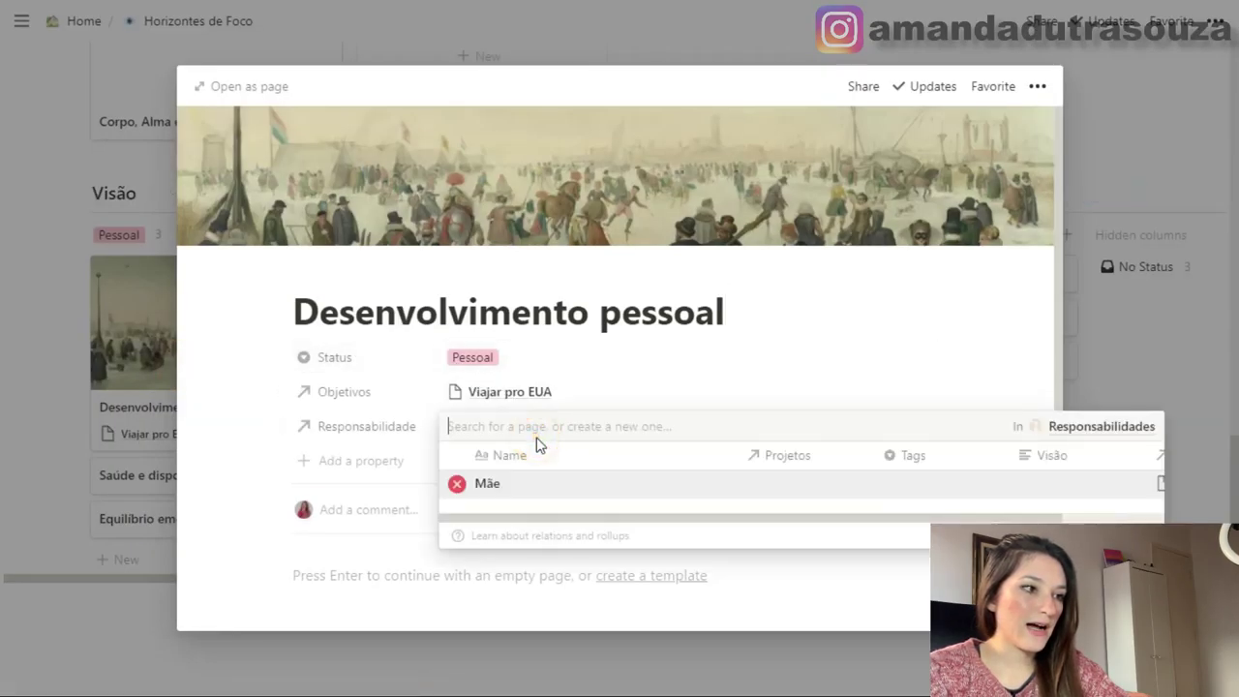
pyautogui.click(469, 482)
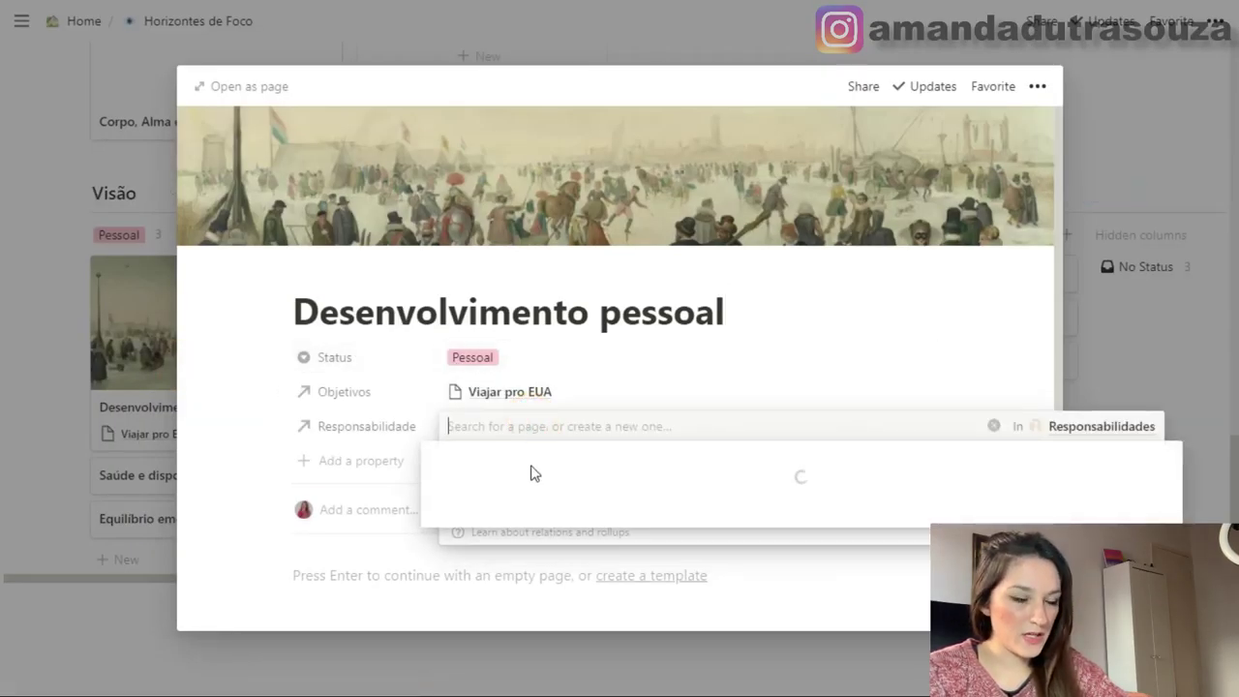
pyautogui.click(539, 513)
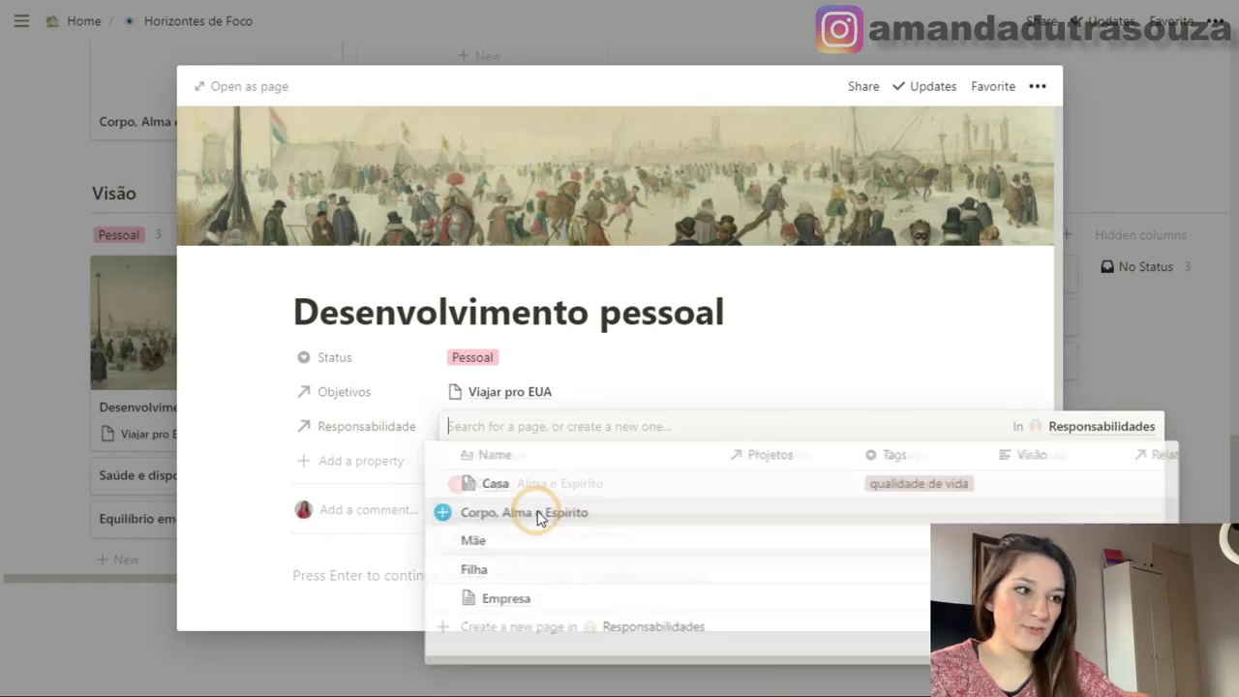
pyautogui.click(809, 302)
pyautogui.click(3, 433)
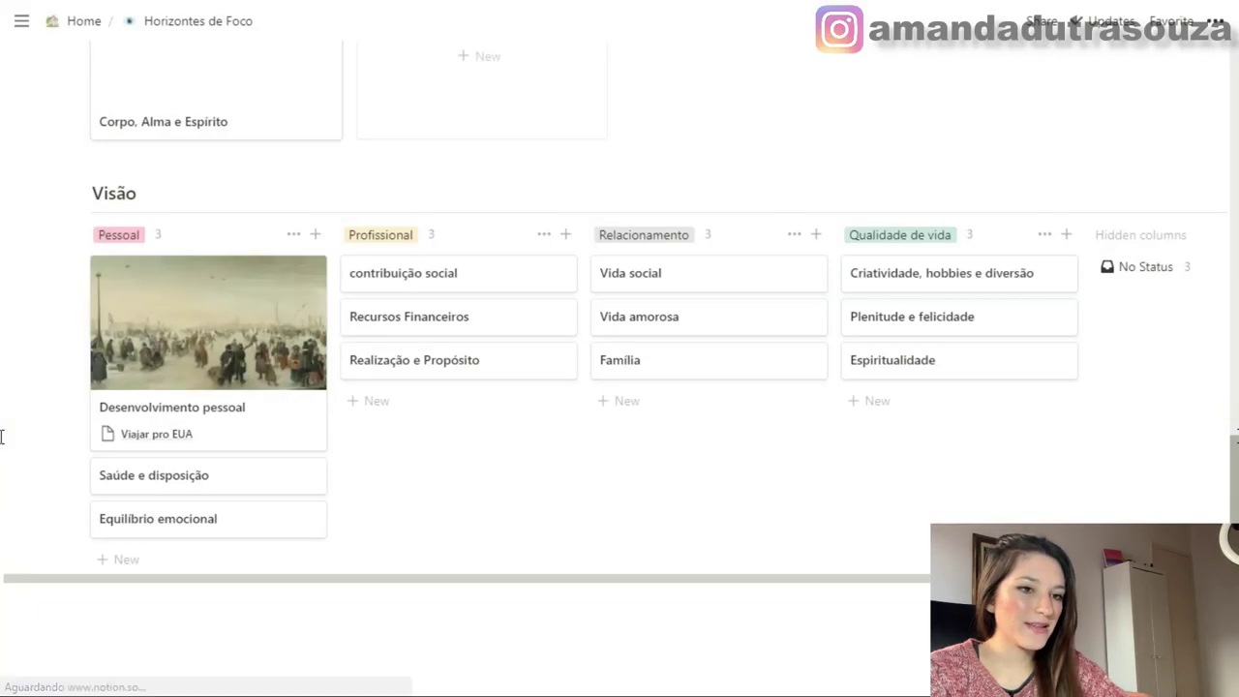
# Write the bullet "Ser capaz de discutir sobre vários assuntos" in the body of the Desenvolvimento pessoal card and close it
pyautogui.scroll(1, 407, 535)
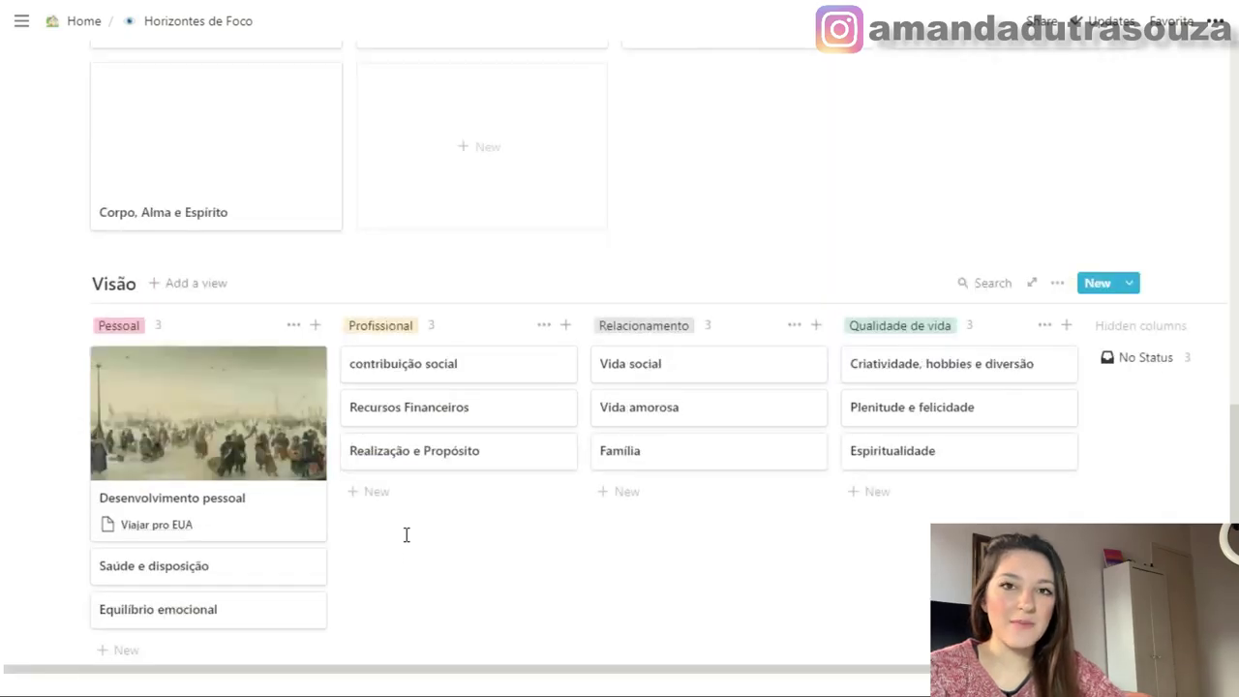
pyautogui.scroll(-2, 407, 536)
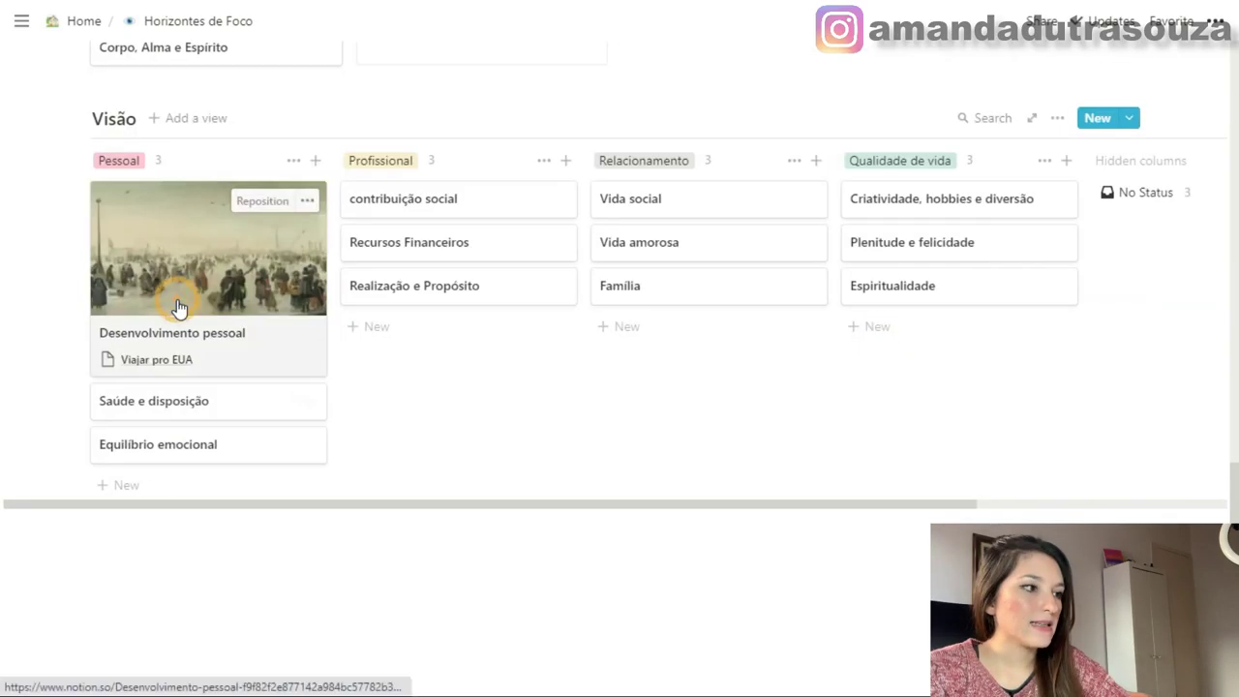
pyautogui.click(179, 312)
pyautogui.scroll(-2, 359, 434)
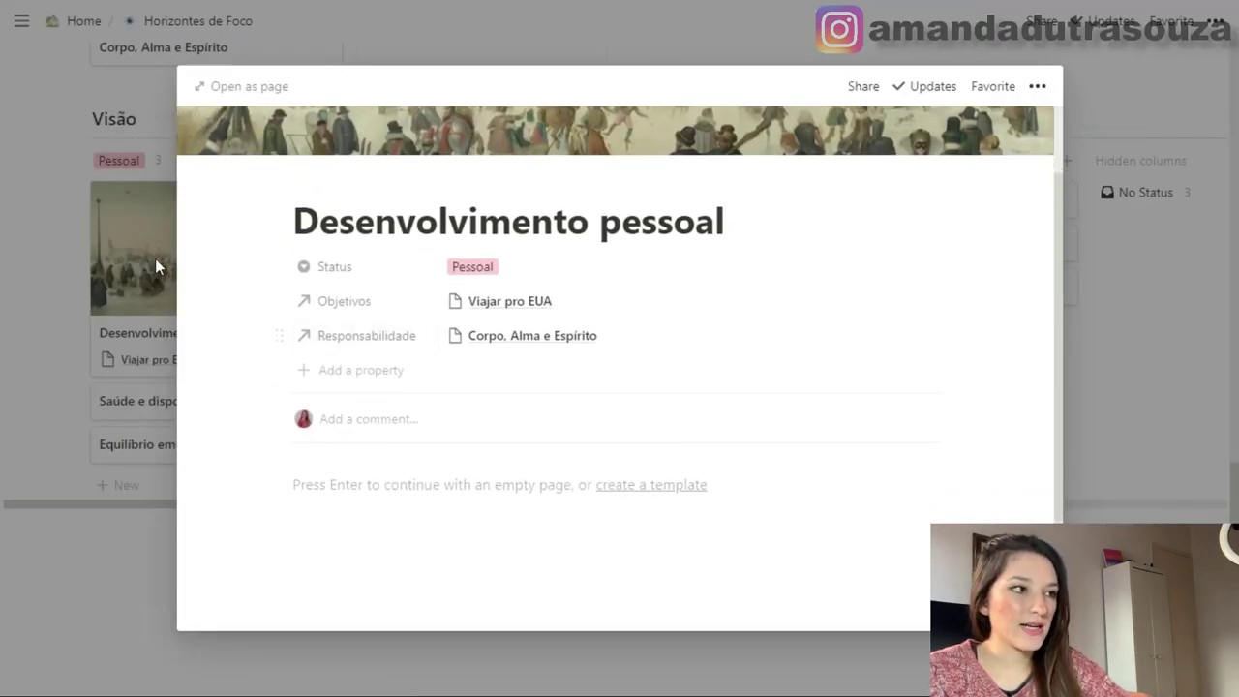
pyautogui.scroll(-2, 378, 465)
pyautogui.click(379, 436)
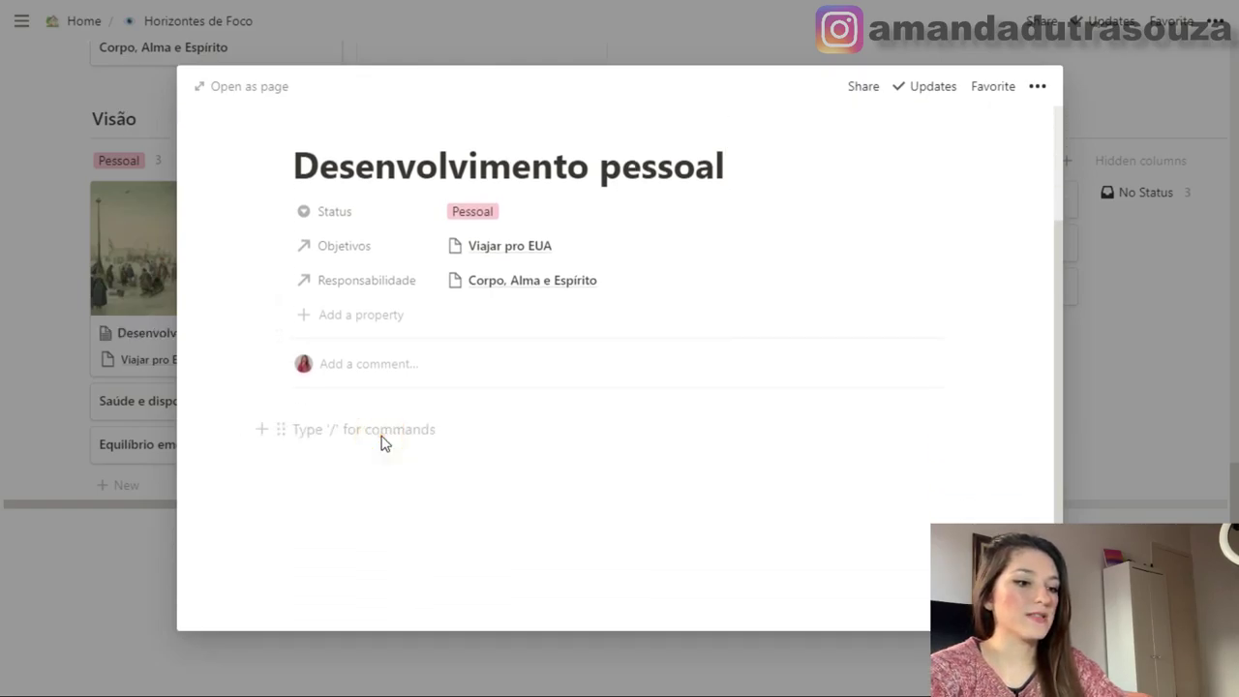
pyautogui.write('- ')
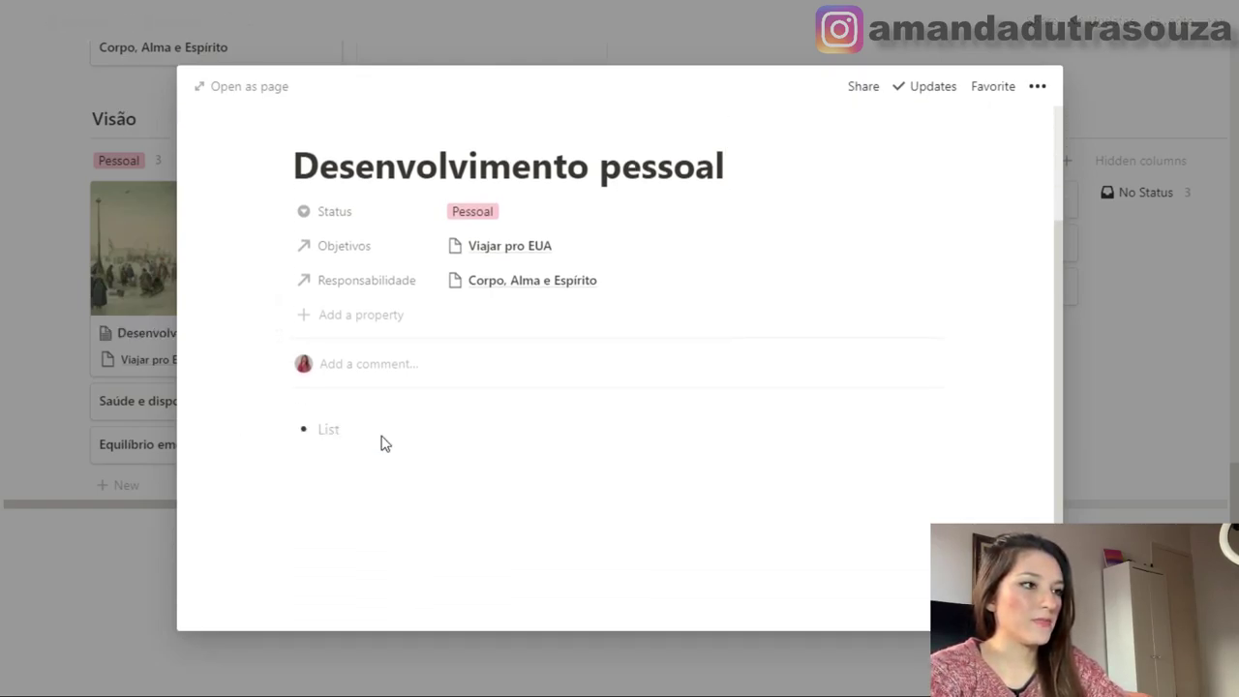
pyautogui.write('Ser capaz de discutir sobre vários assuntos')
pyautogui.click(108, 469)
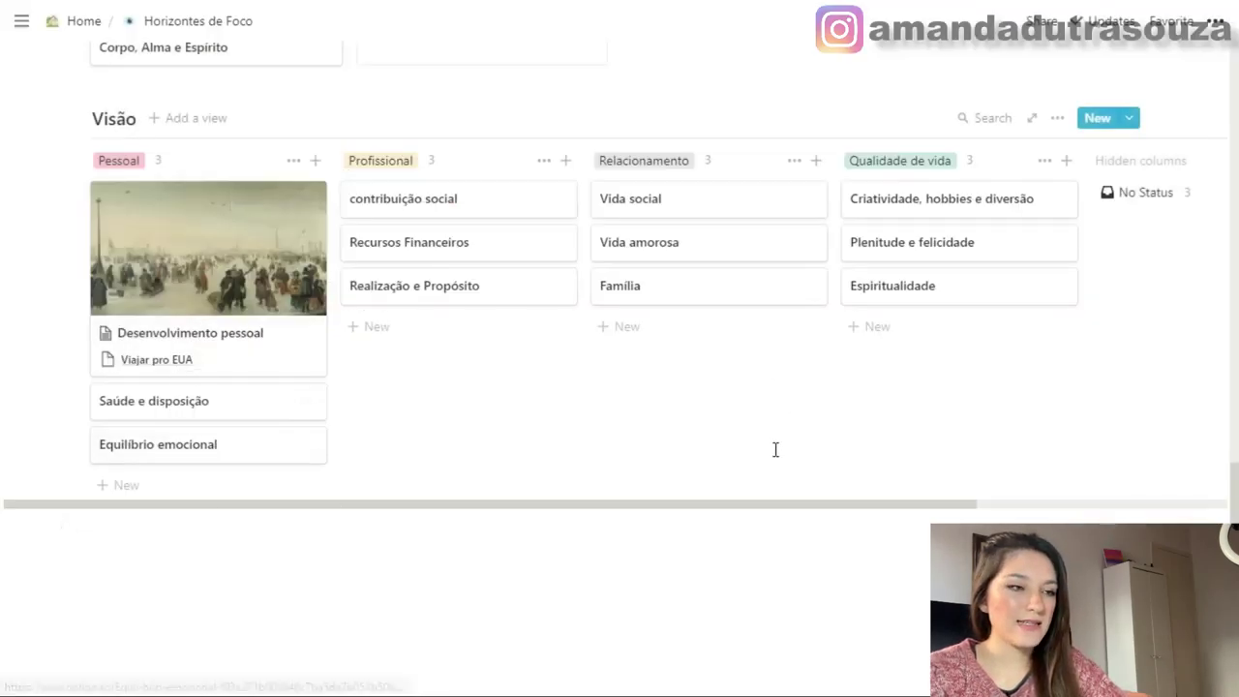
# Open the Visão board as a full page and give it a glasses icon
pyautogui.scroll(1, 764, 417)
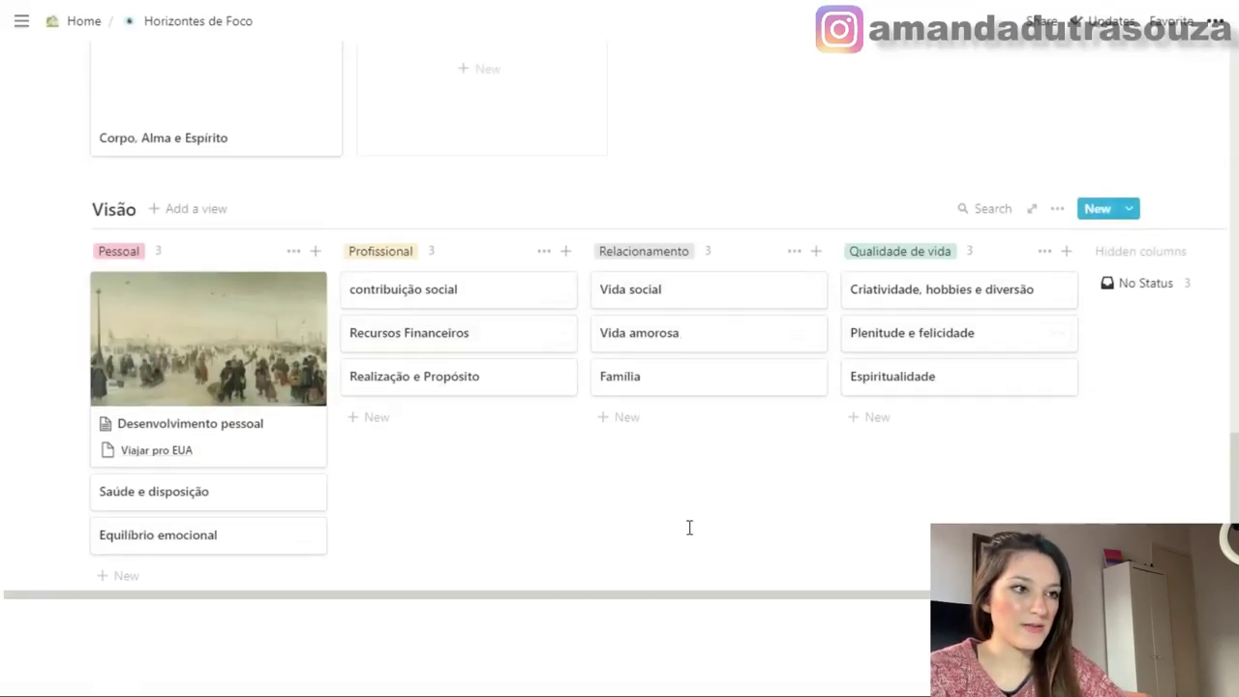
pyautogui.click(113, 209)
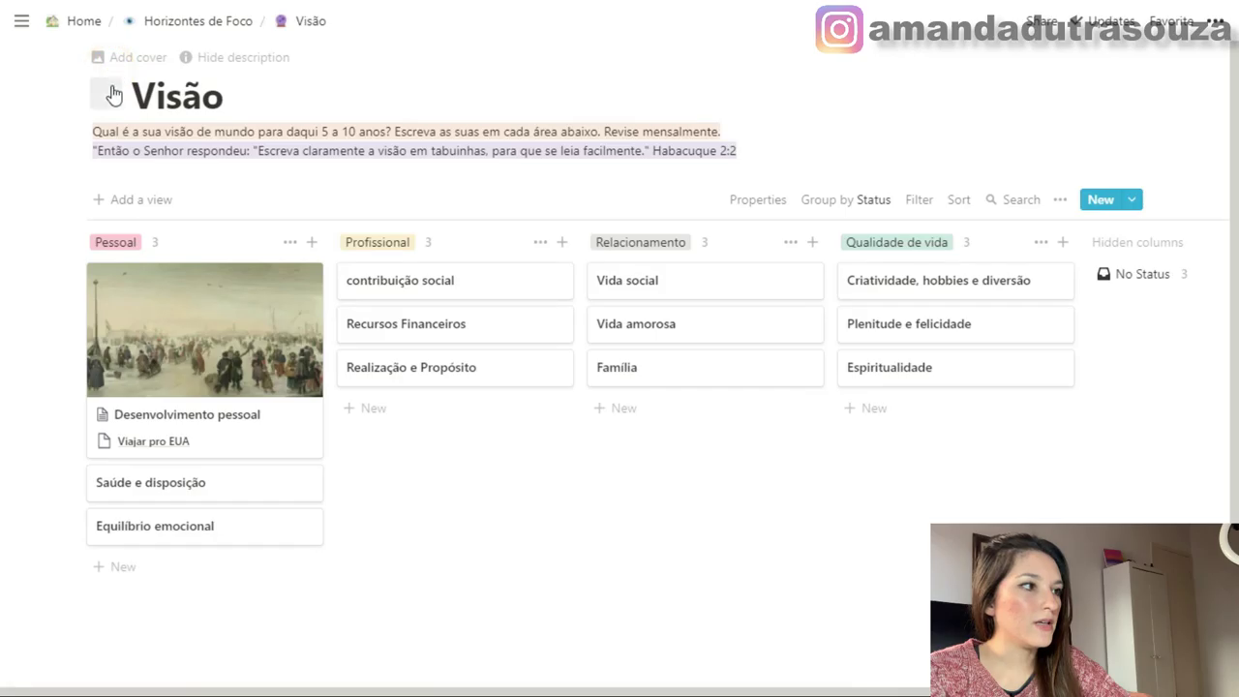
pyautogui.click(113, 94)
pyautogui.click(207, 241)
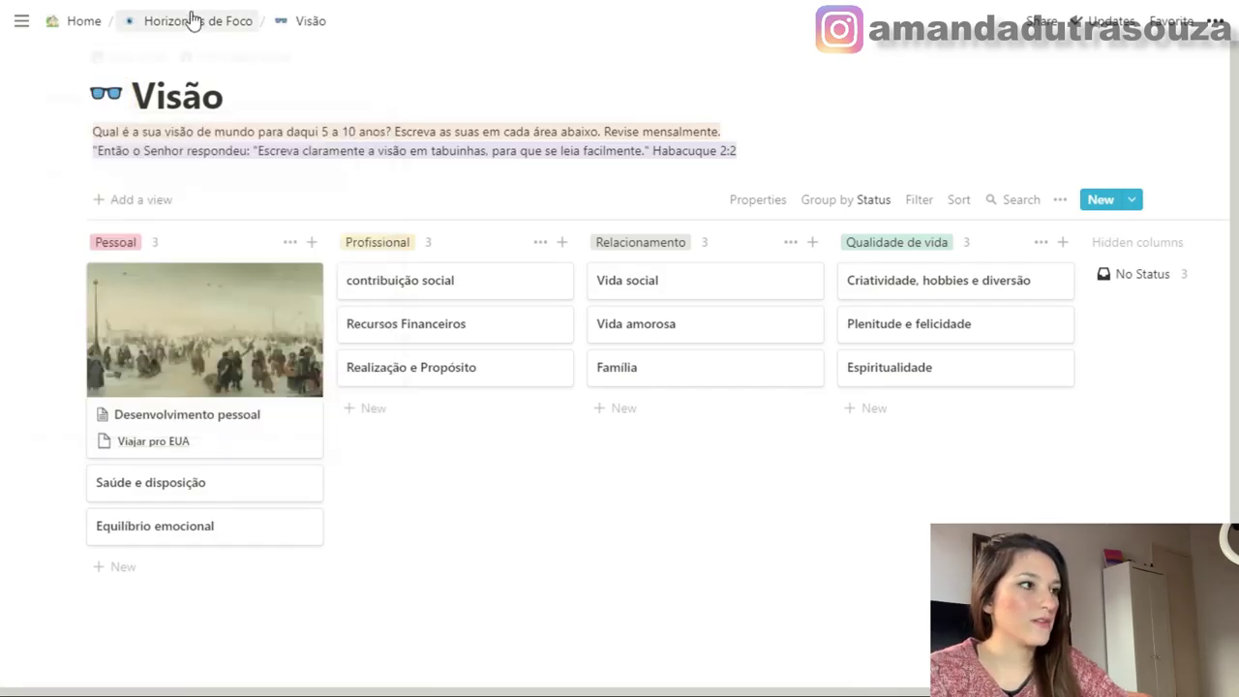
# Return to the Horizontes de Foco page and review the six focus levels under "5- Executar" in the VÍDEO notion notes
pyautogui.click(191, 21)
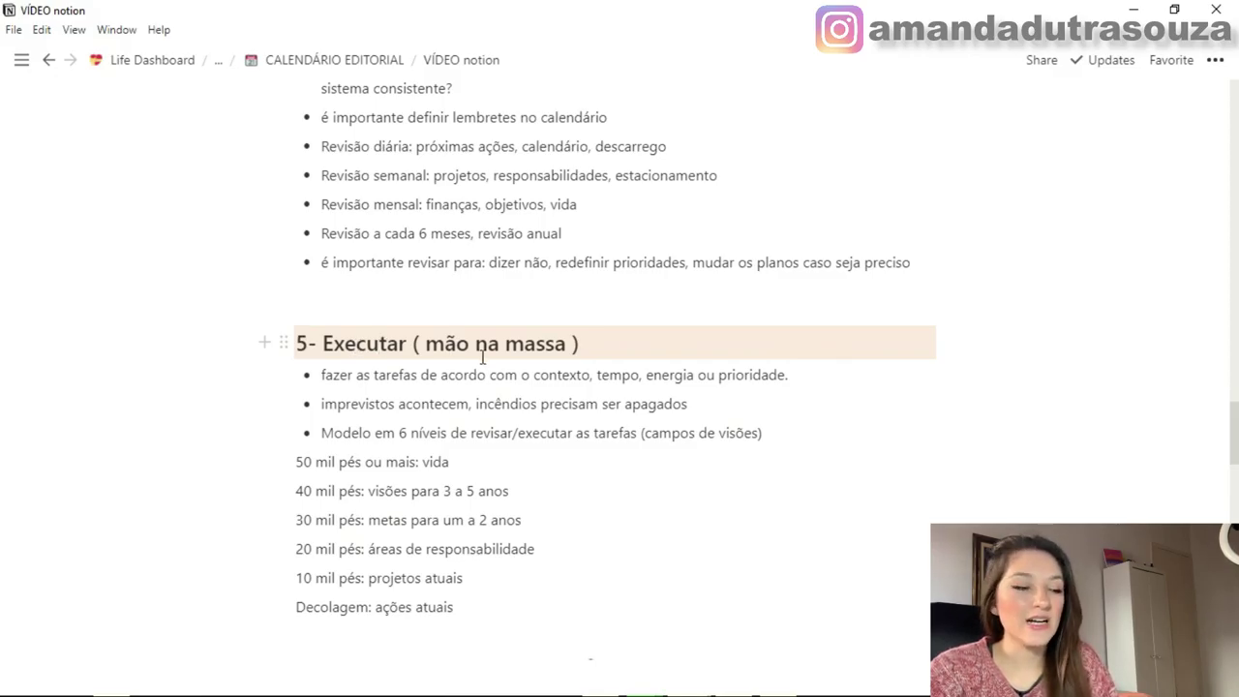
pyautogui.moveTo(294, 461); pyautogui.dragTo(497, 603)
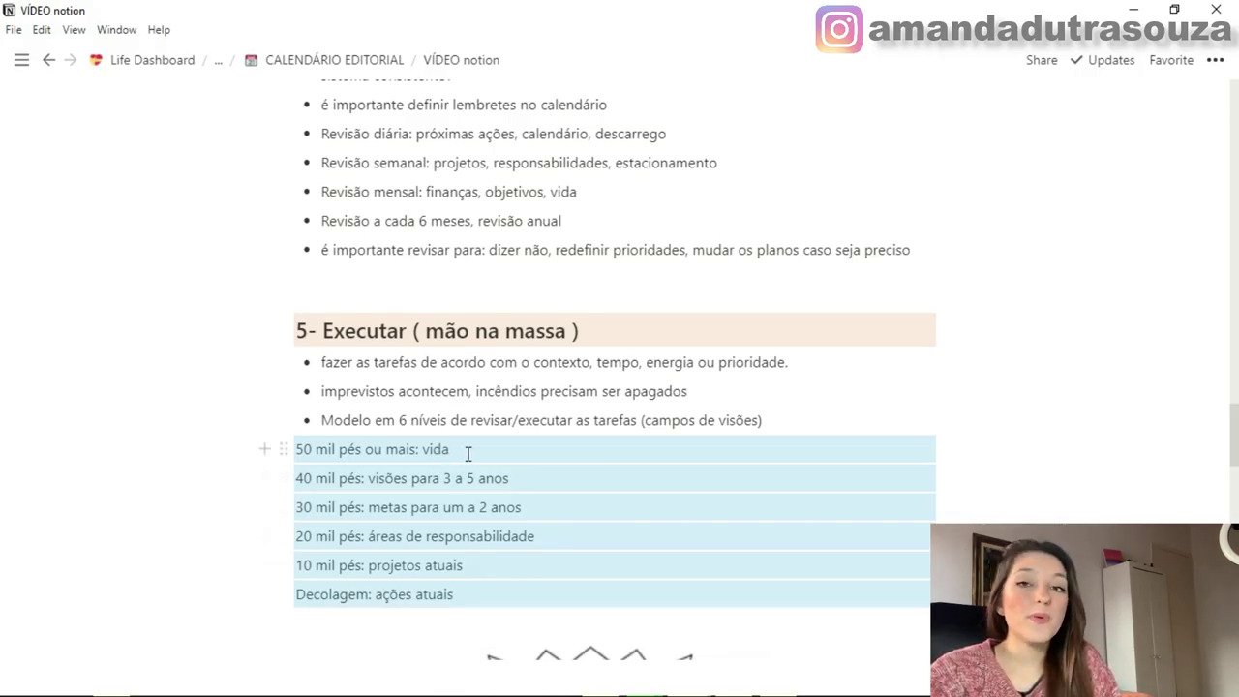
pyautogui.moveTo(466, 454); pyautogui.dragTo(294, 451)
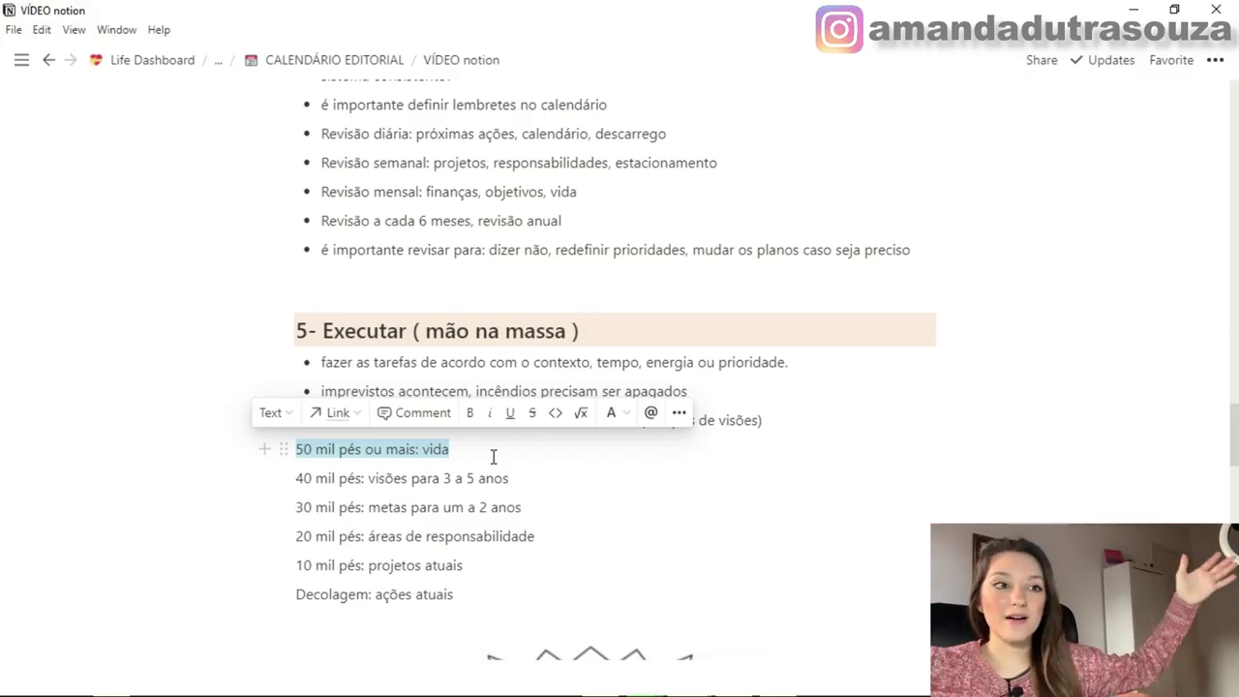
pyautogui.click(586, 468)
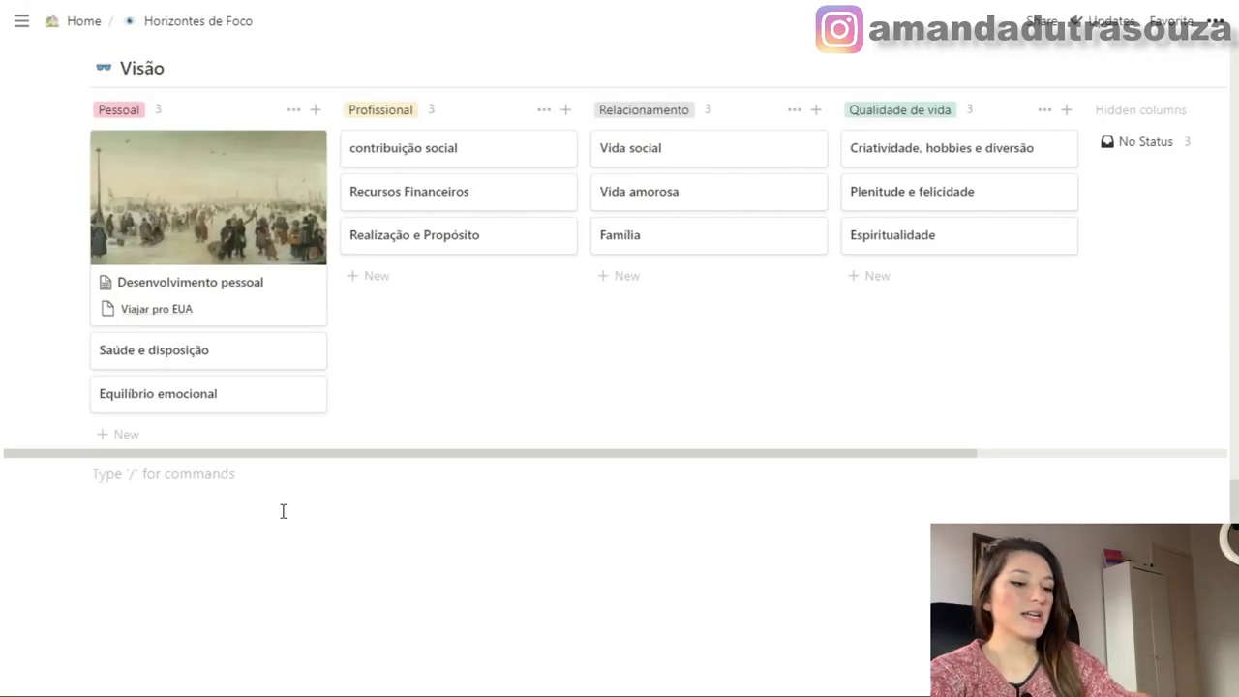
# Add a text line "VIDA" below the Visão board on the Horizontes de Foco page, leaving a blank line above it
pyautogui.press('Return')
pyautogui.write('VIDA')
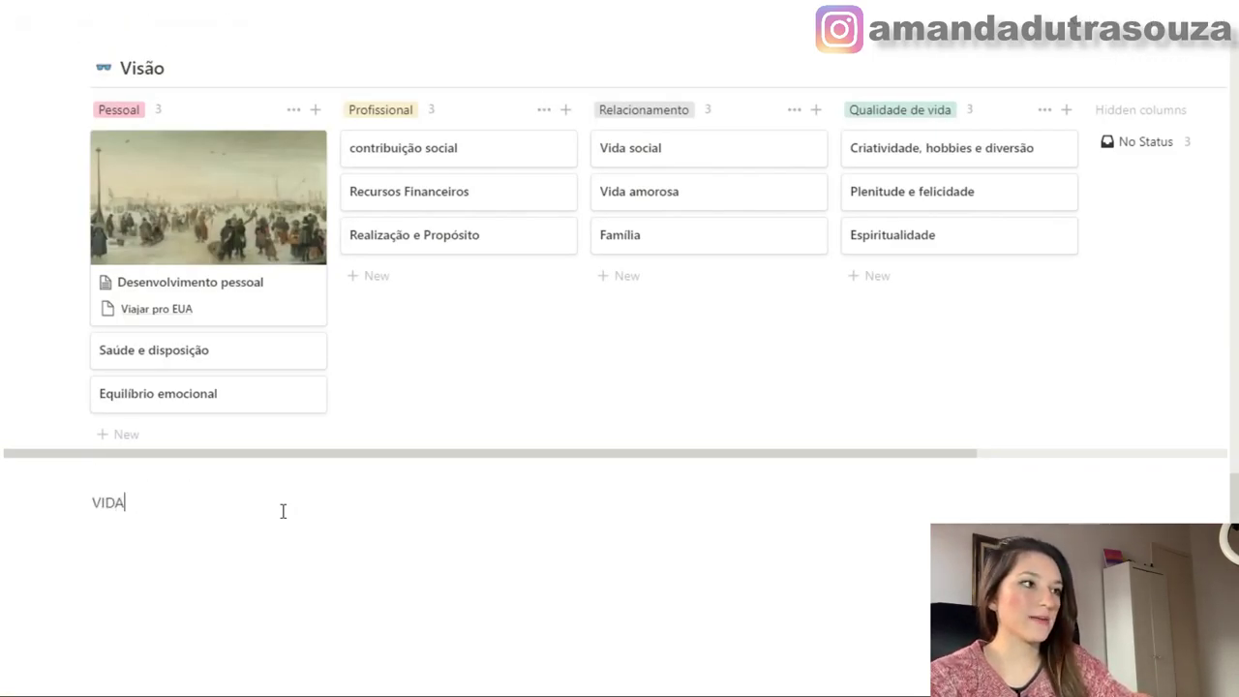
# Open the Estacionamento page and start a new line below "ir pra Disney", leaving a blank line between
pyautogui.moveTo(10, 411)
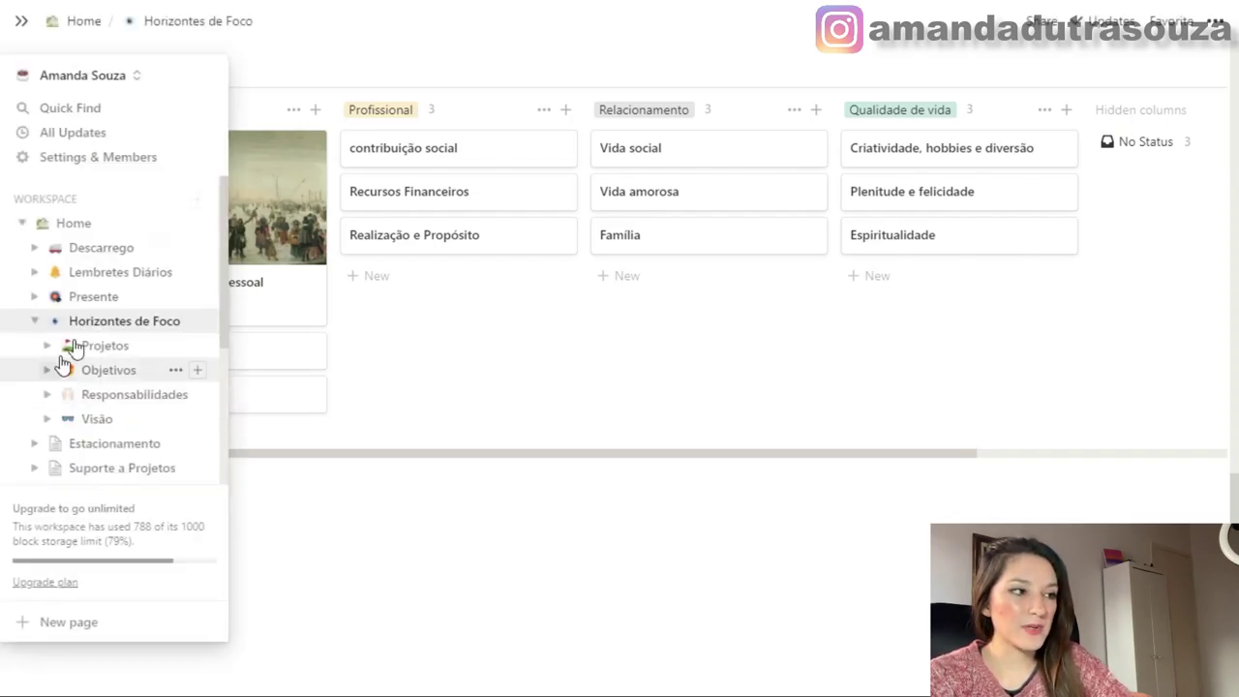
pyautogui.click(64, 450)
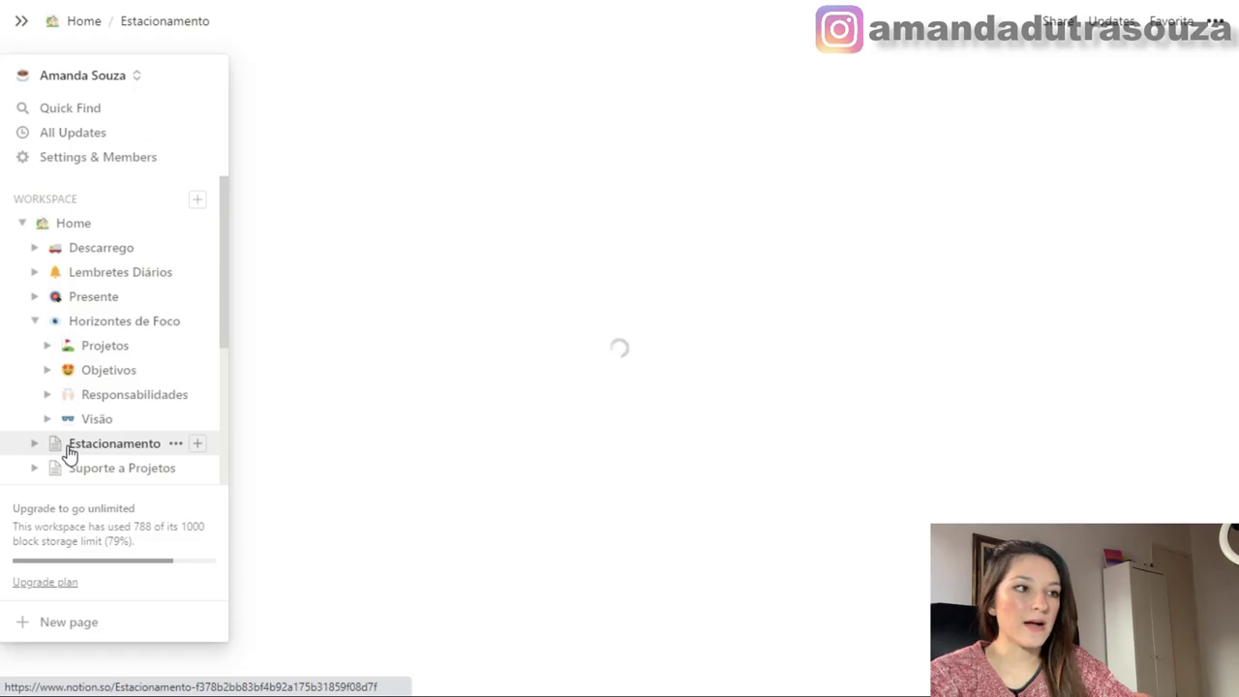
pyautogui.click(384, 318)
pyautogui.press('Return')
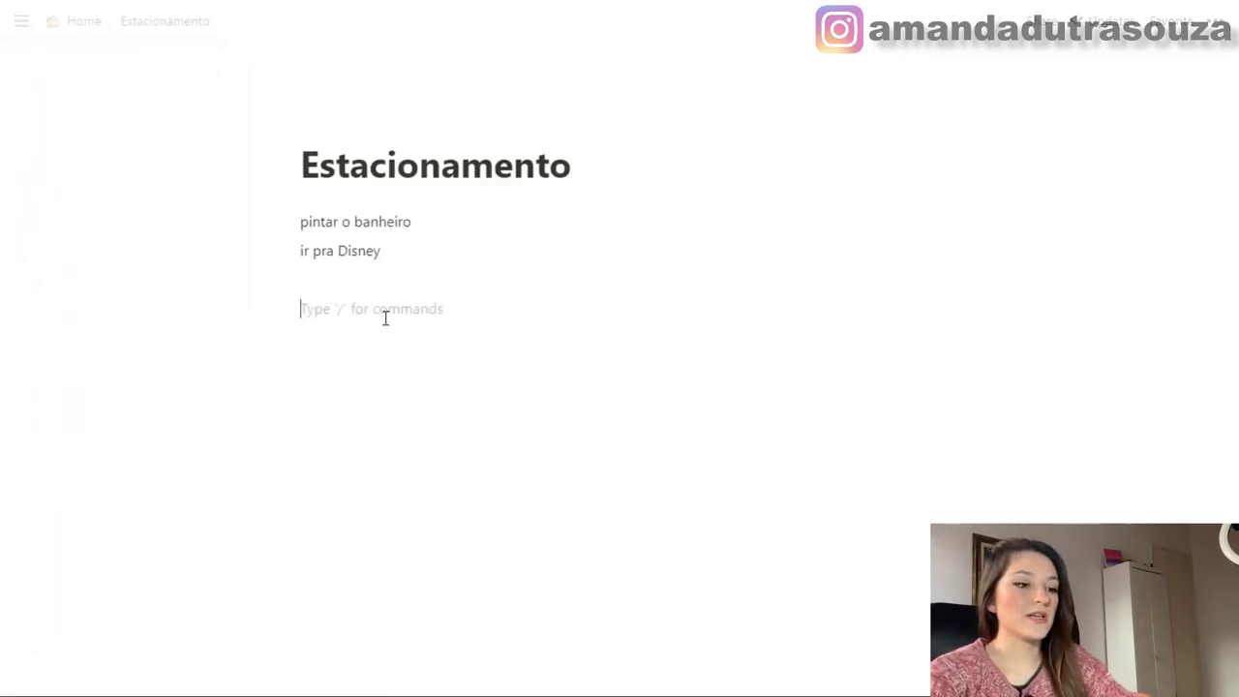